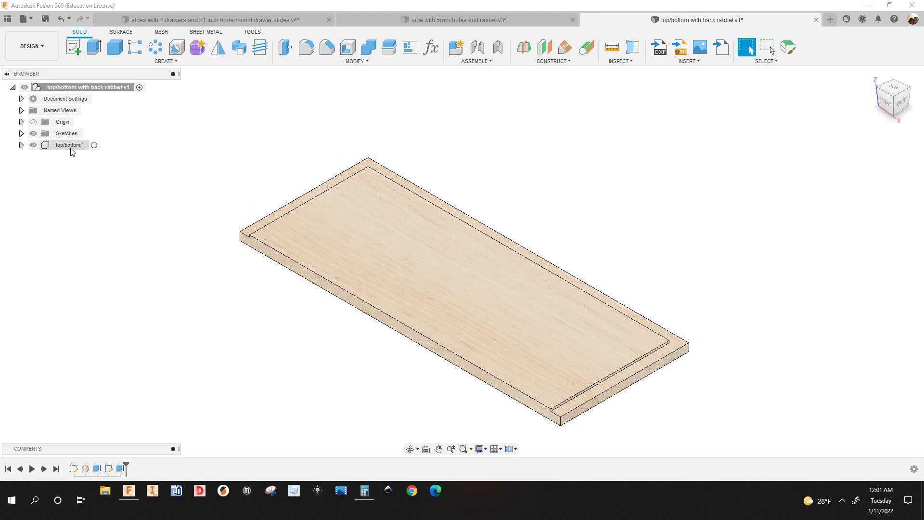
scroll(505, 211, "down", 2)
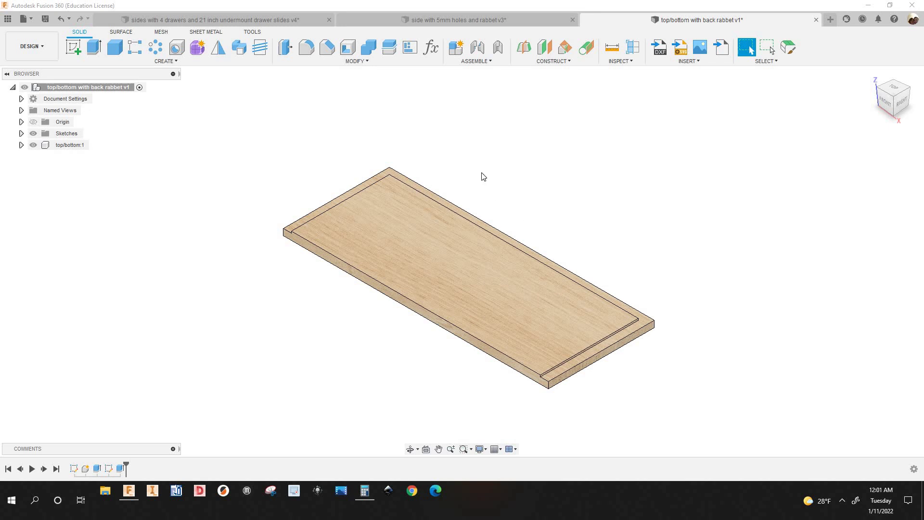
middle_click_drag(335, 168, 320, 164)
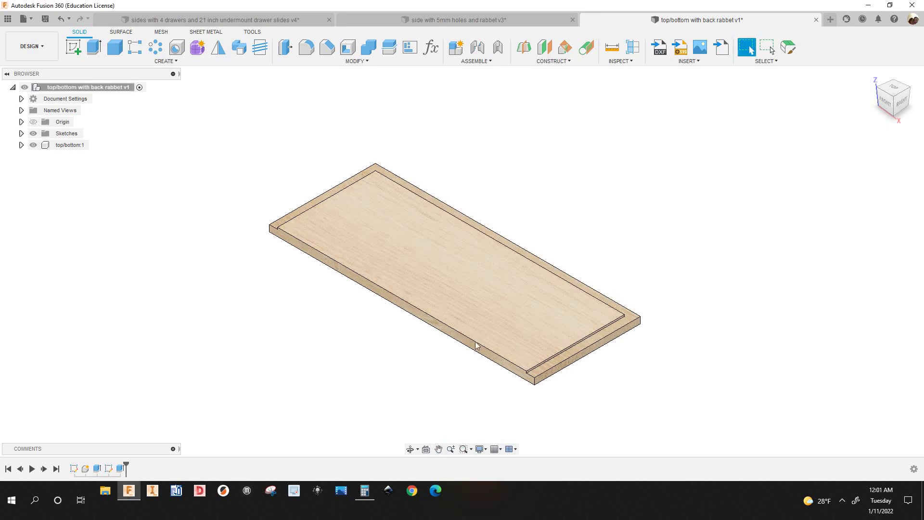
scroll(308, 289, "up", 3)
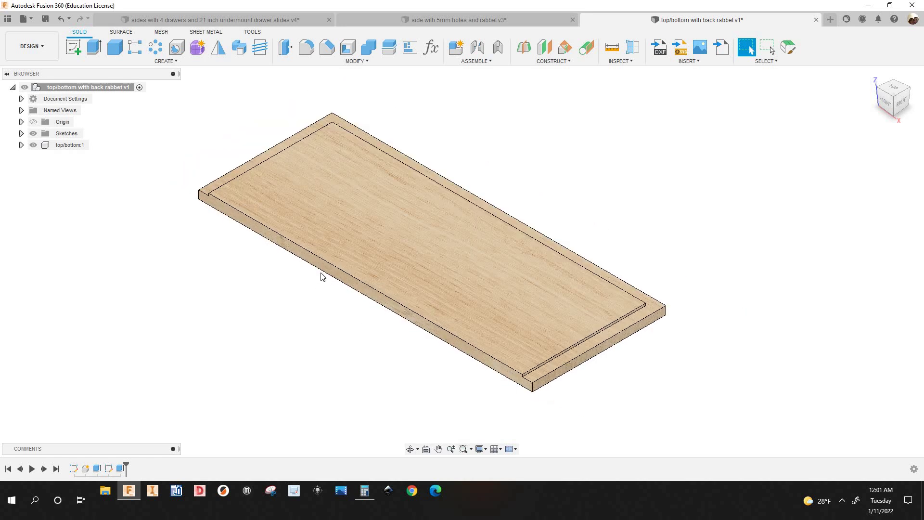
scroll(320, 273, "up", 3)
scroll(291, 258, "down", 4)
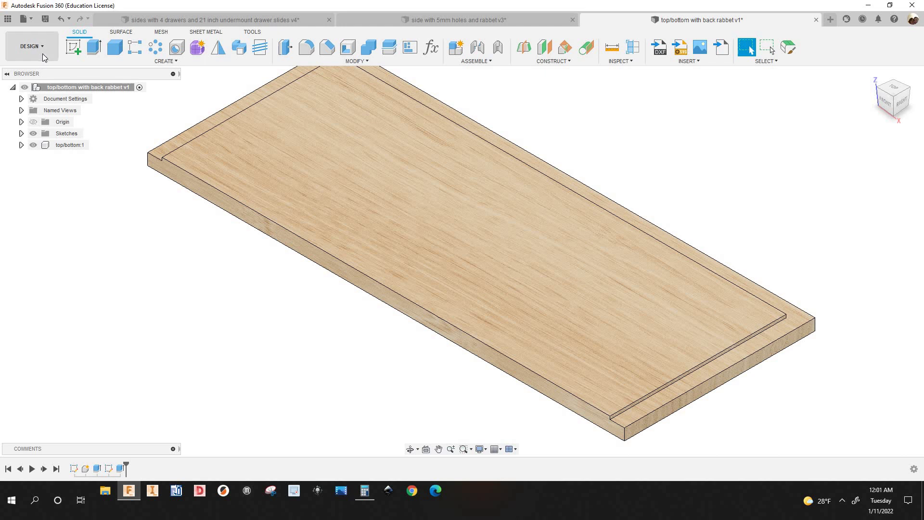
Step: View the 2D Pocket toolpath of Setup1 in the Manufacture workspace, and return to the Design workspace
left_click(43, 53)
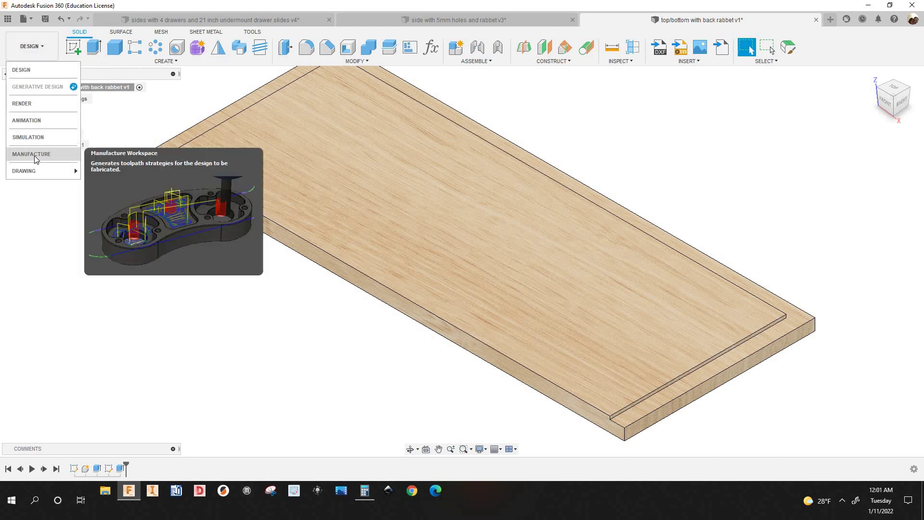
left_click(34, 155)
left_click(62, 157)
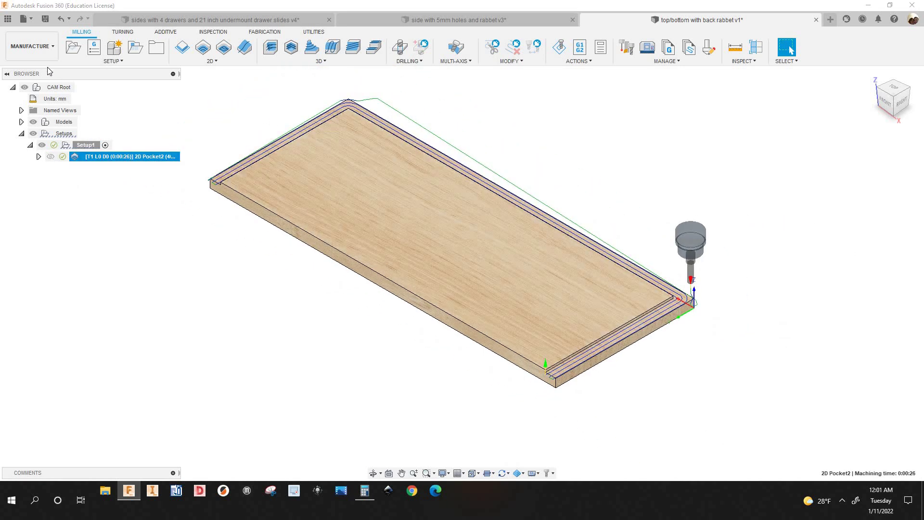
left_click(30, 46)
left_click(29, 70)
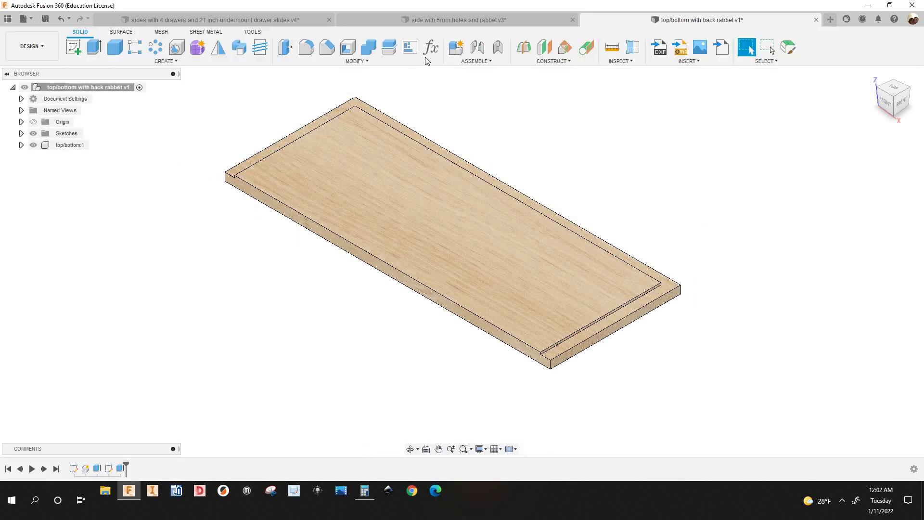
Step: Set the user parameters width to 50 in and depth to 25 in
left_click(431, 48)
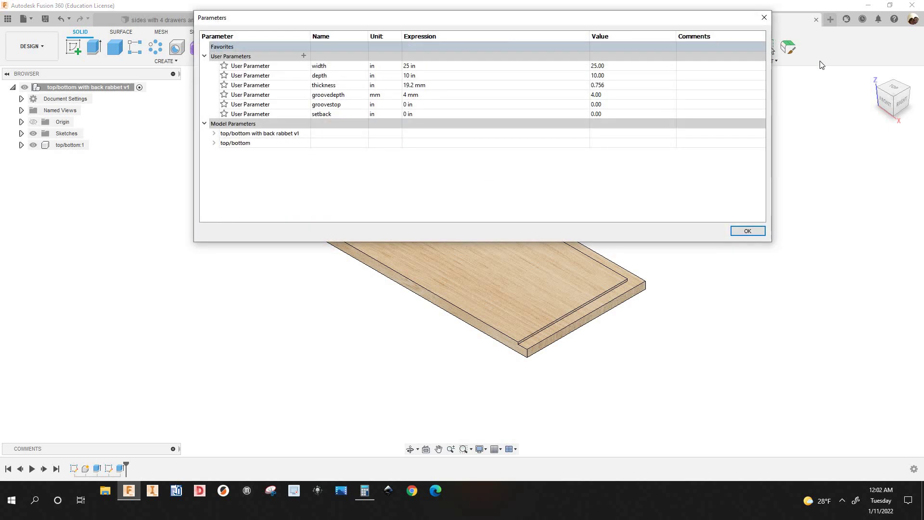
left_click(763, 18)
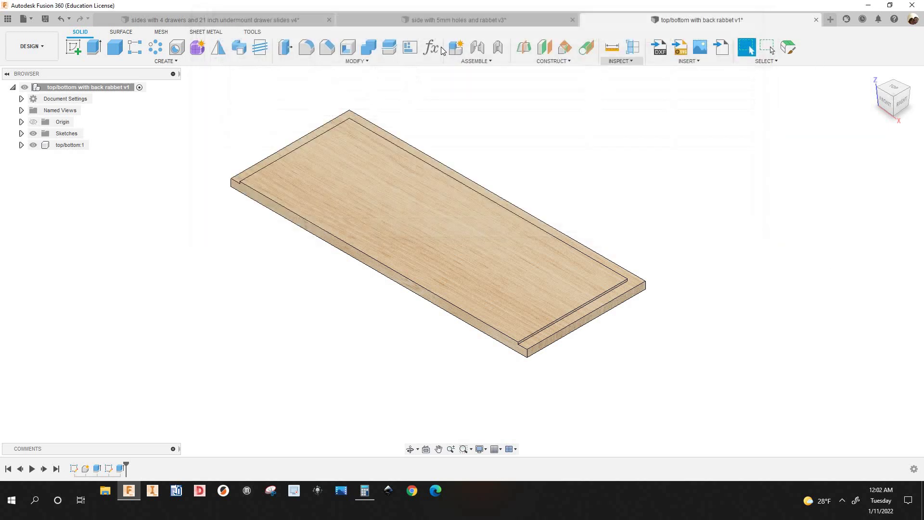
left_click(435, 46)
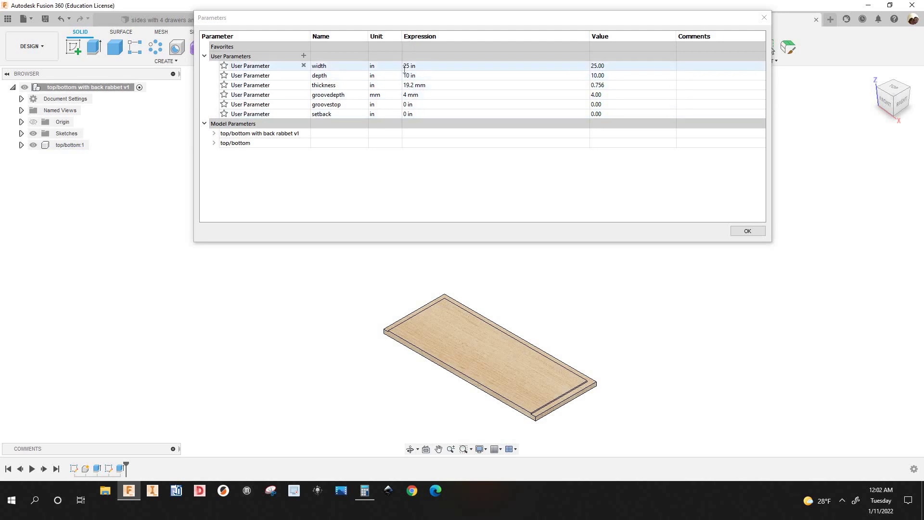
double_click(409, 66)
left_click(407, 67)
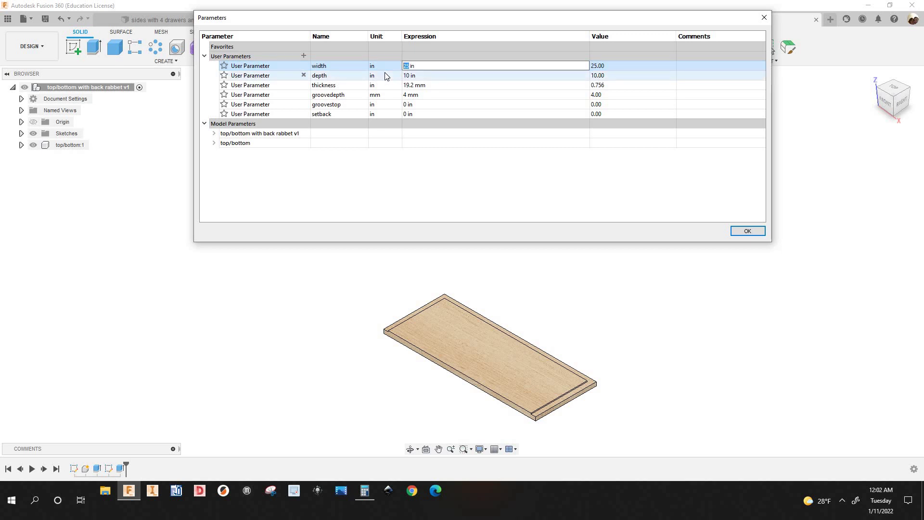
left_click(409, 76)
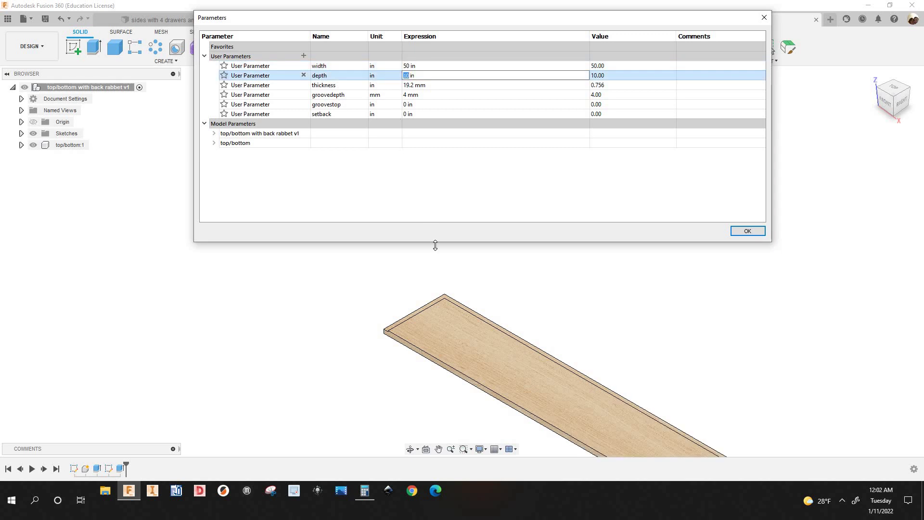
scroll(543, 346, "down", 3)
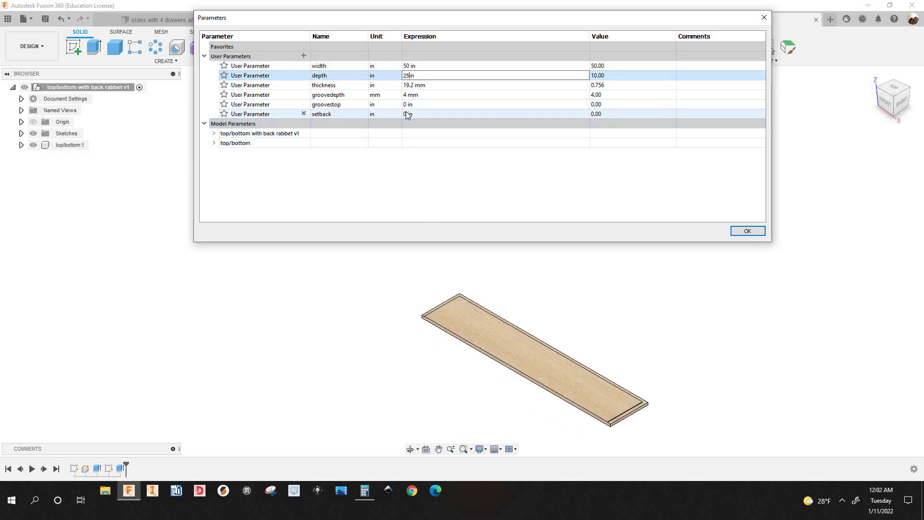
type("25 in")
key("Return")
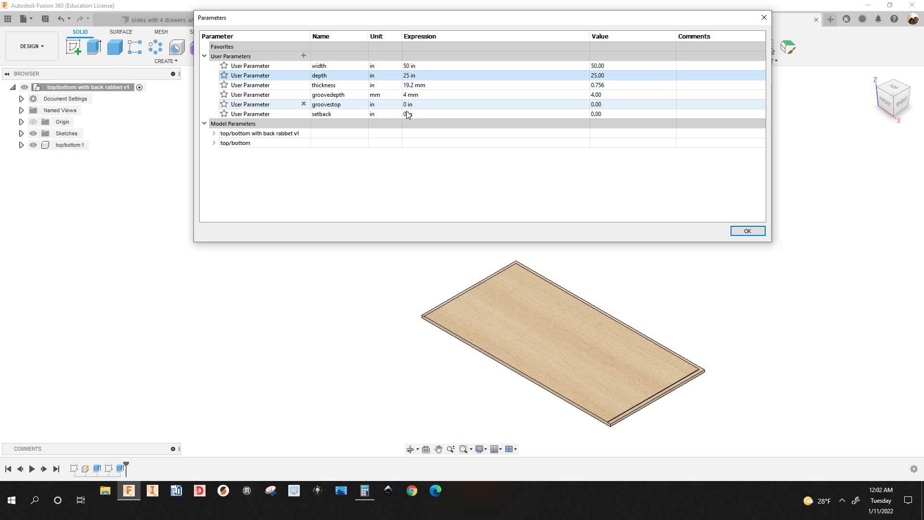
left_click(747, 230)
Step: Examine the end of the side rabbet at the panel's front right corner
scroll(567, 328, "up", 10)
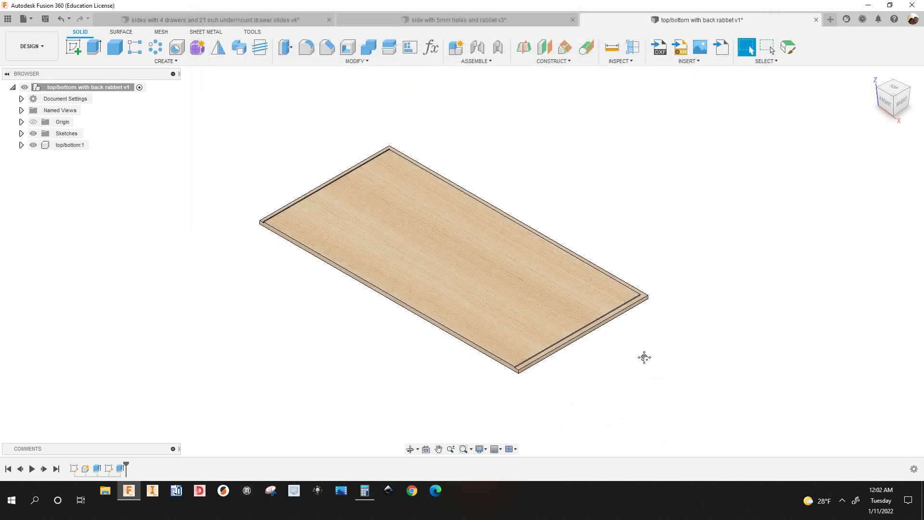
scroll(527, 315, "up", 6)
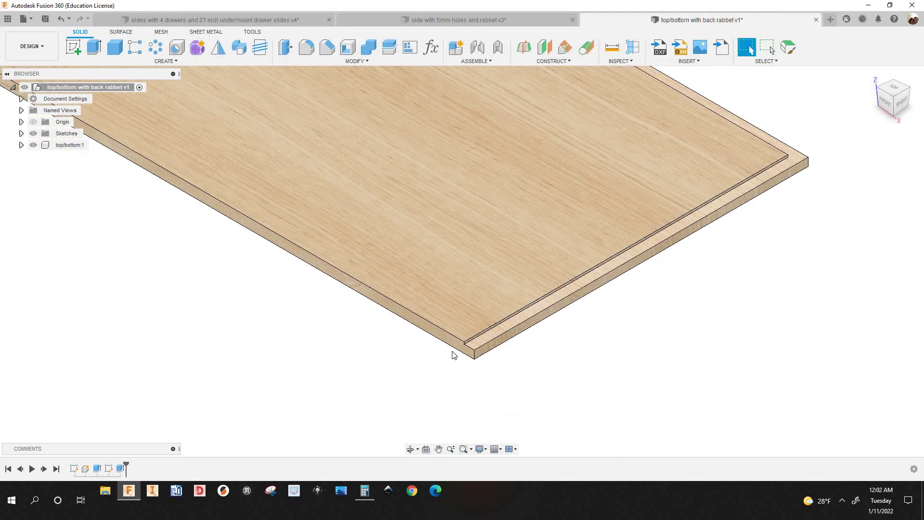
scroll(428, 365, "up", 4)
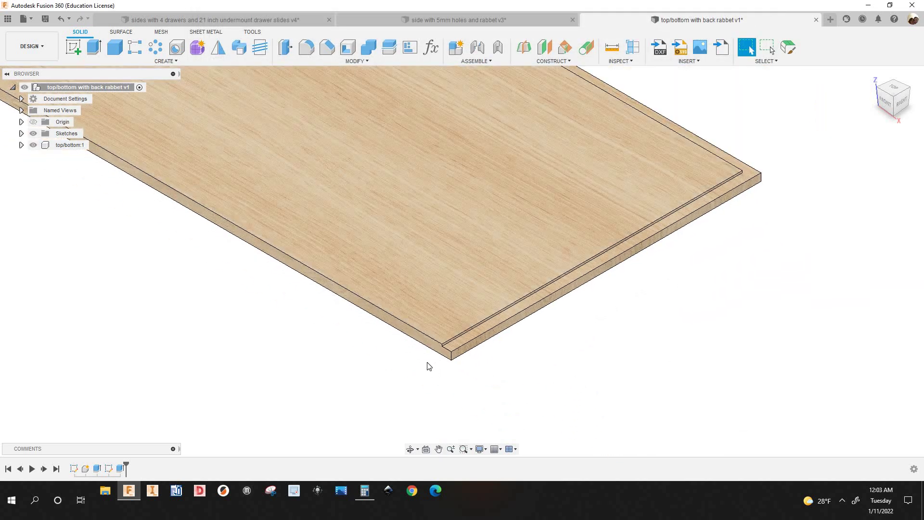
scroll(440, 363, "down", 4)
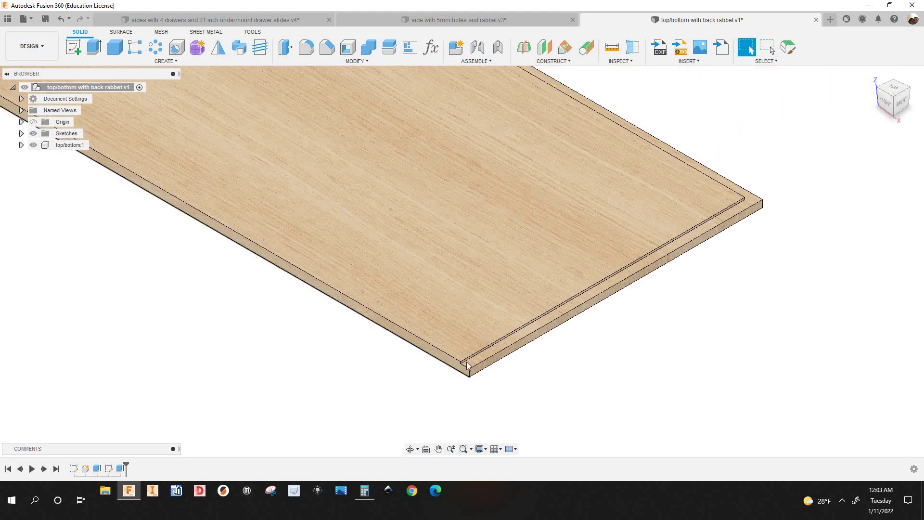
scroll(477, 359, "up", 2)
scroll(522, 353, "down", 5)
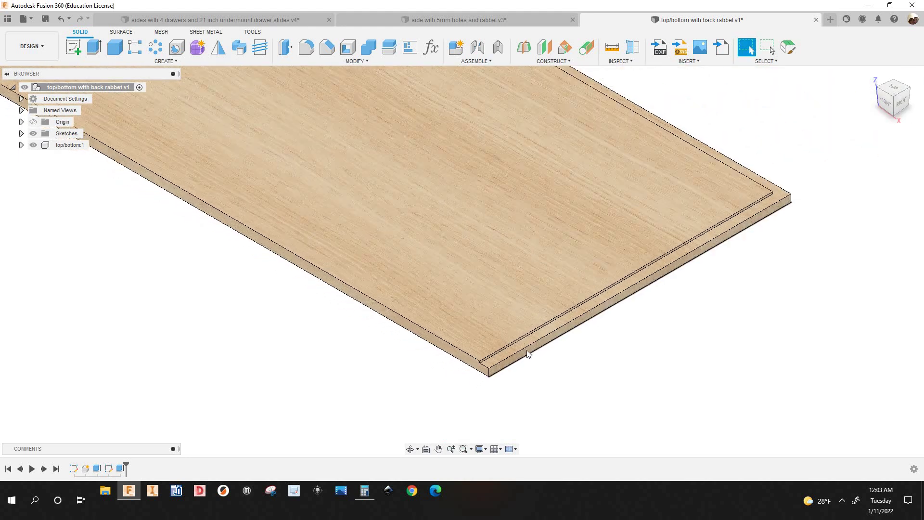
scroll(481, 368, "up", 3)
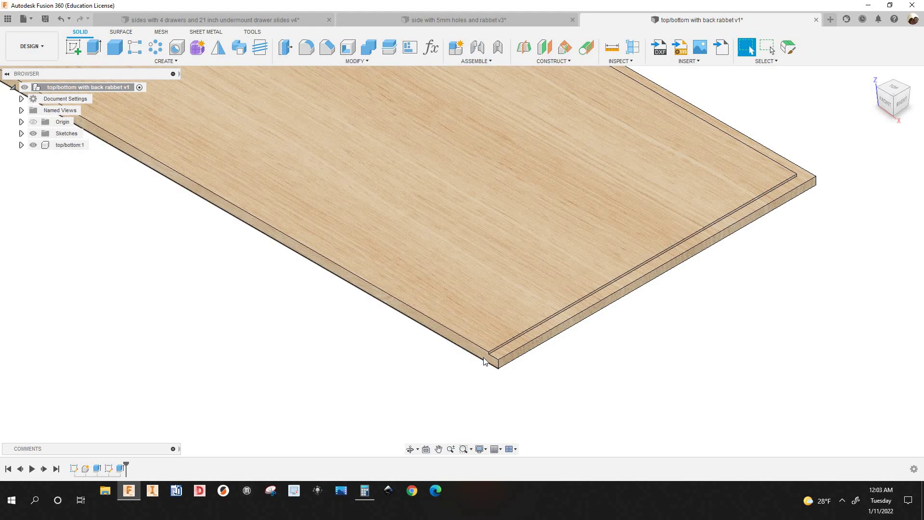
scroll(483, 357, "up", 3)
scroll(488, 359, "up", 2)
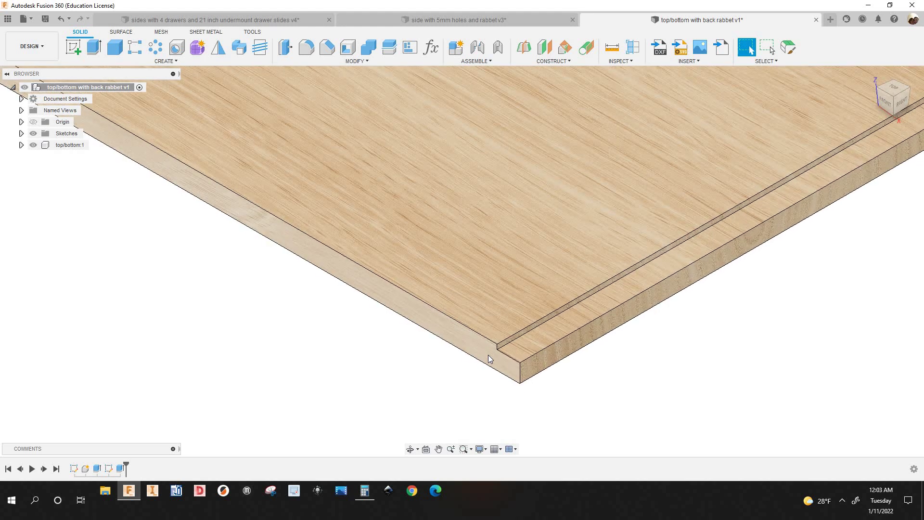
scroll(520, 349, "down", 8)
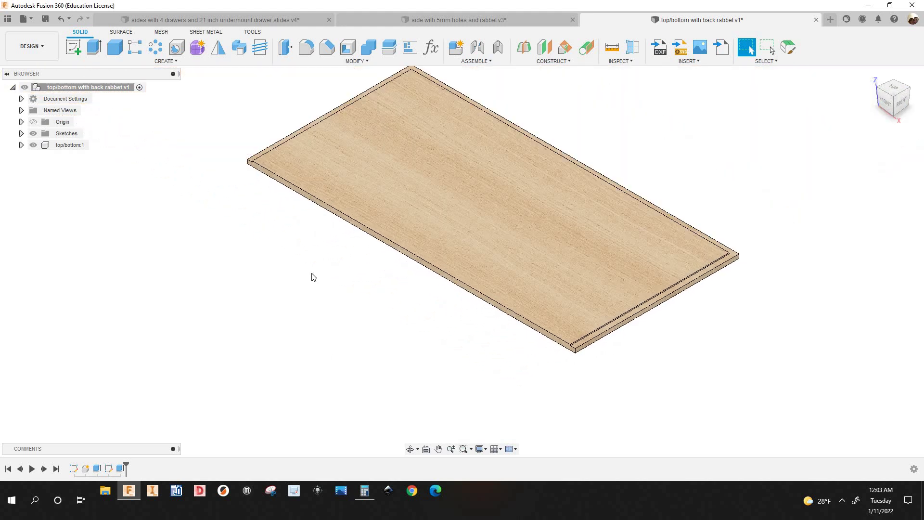
Step: Examine the rabbet's end at the panel's front left corner and compare it with the one at the front right corner
middle_click_drag(305, 197, 304, 297)
scroll(306, 303, "up", 5)
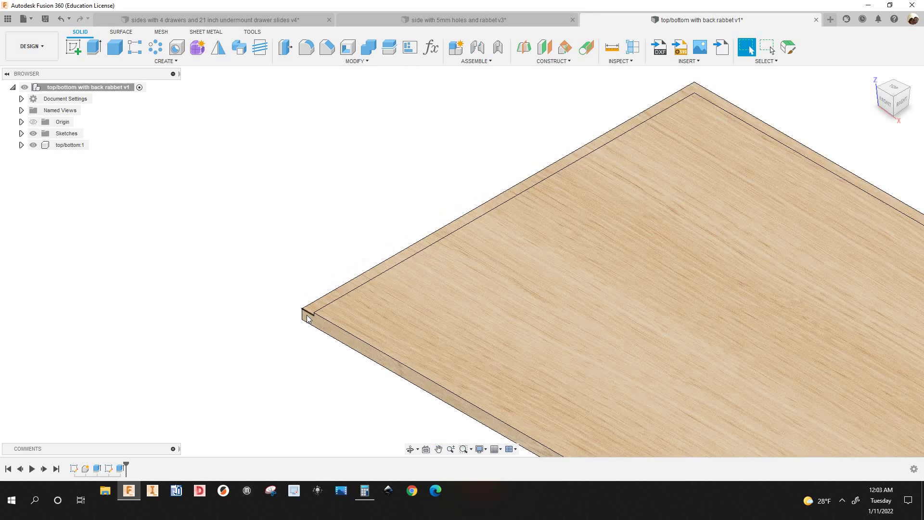
scroll(307, 314, "up", 4)
scroll(307, 314, "down", 4)
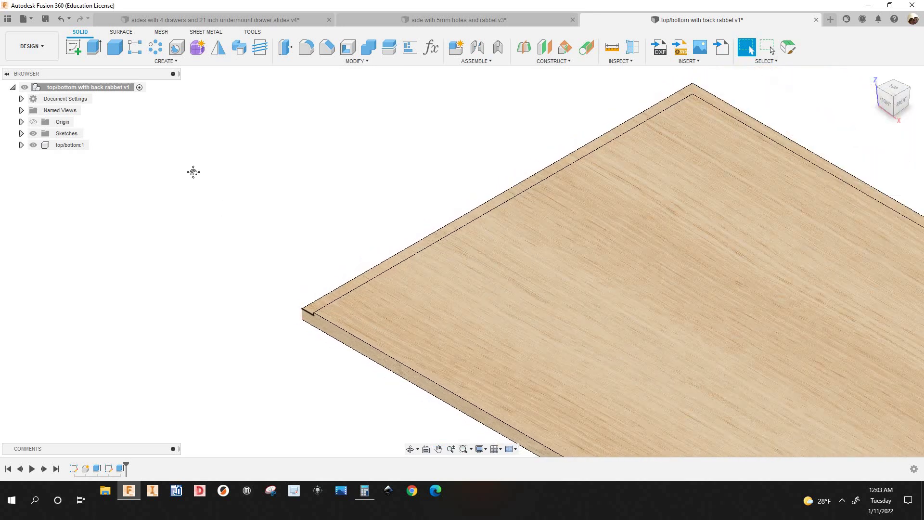
scroll(307, 315, "down", 2)
middle_click_drag(643, 433, 539, 298)
scroll(568, 347, "down", 2)
middle_click_drag(731, 447, 599, 367)
scroll(594, 383, "up", 2)
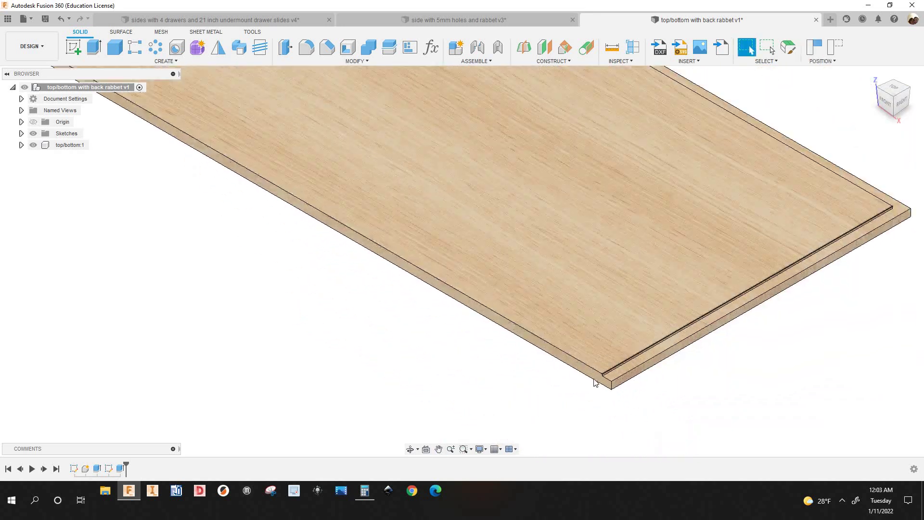
scroll(595, 382, "up", 3)
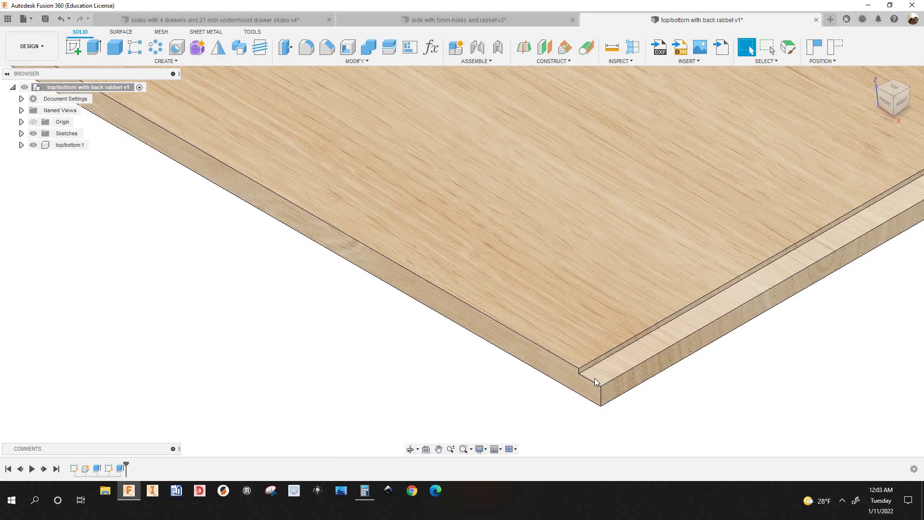
scroll(595, 382, "down", 3)
scroll(595, 382, "up", 3)
scroll(594, 378, "down", 2)
scroll(596, 378, "up", 2)
scroll(594, 377, "down", 5)
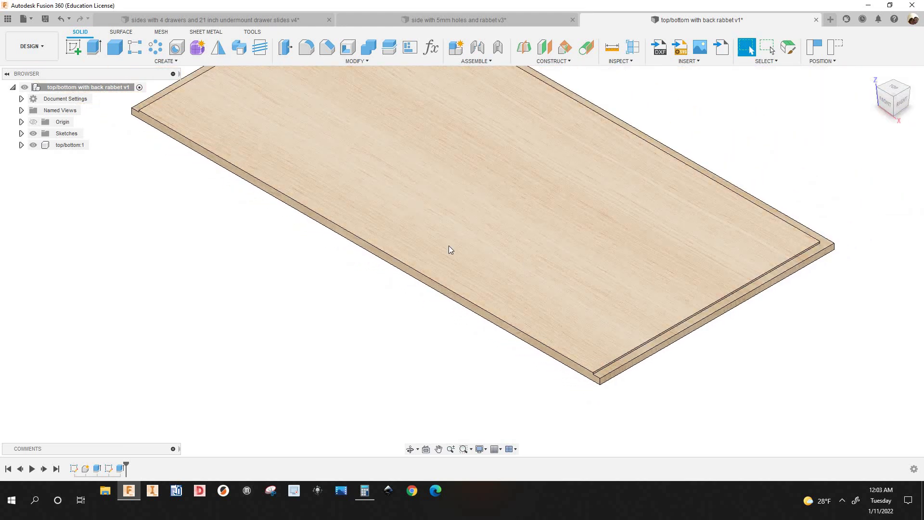
scroll(402, 156, "down", 3)
scroll(410, 87, "down", 2)
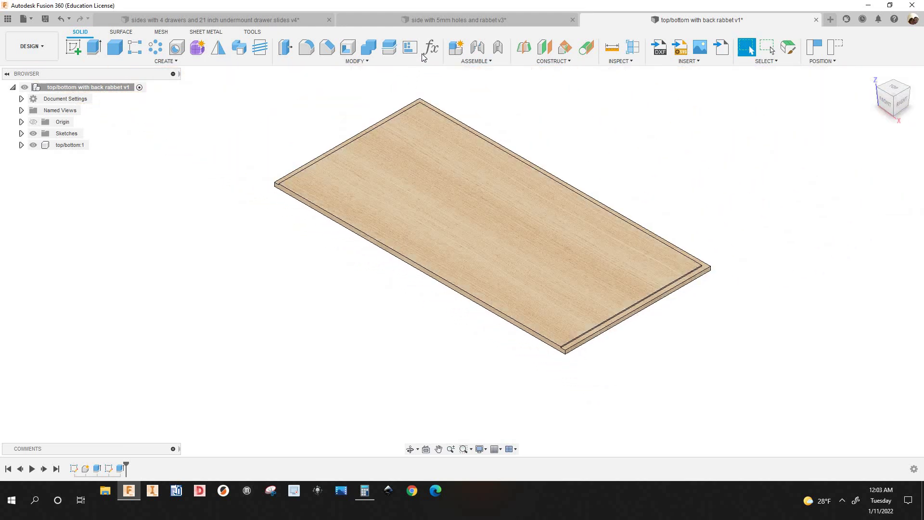
Step: Set the groovestop user parameter to 0.25 in and inspect the rabbet's end at the front right corner
left_click(431, 48)
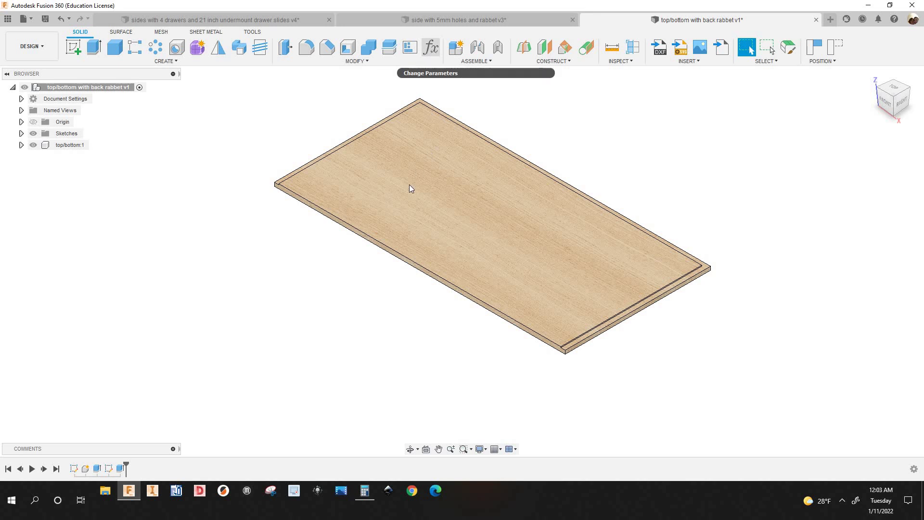
scroll(404, 316, "down", 3)
middle_click_drag(403, 319, 443, 402)
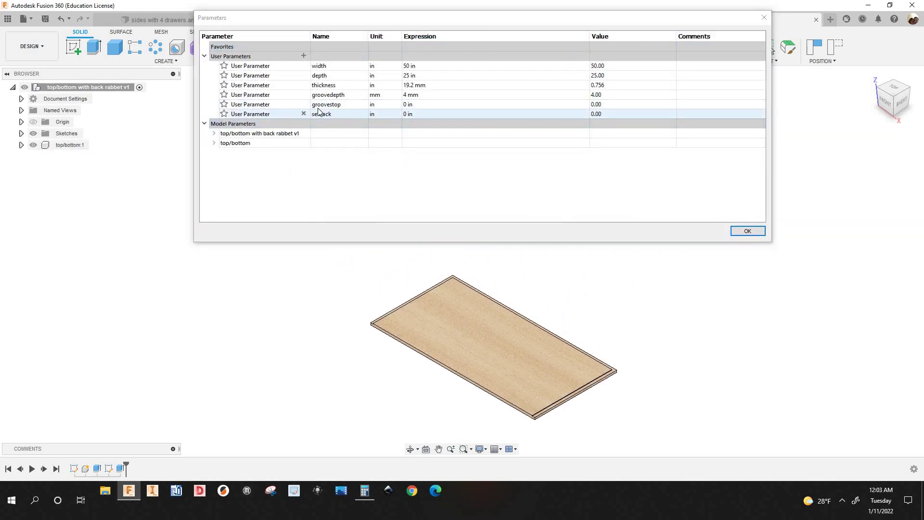
left_click(414, 105)
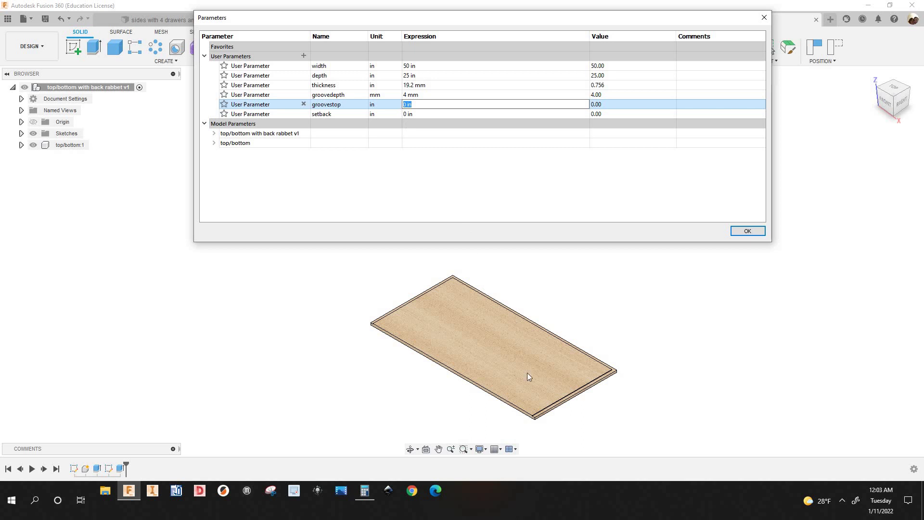
scroll(538, 423, "up", 10)
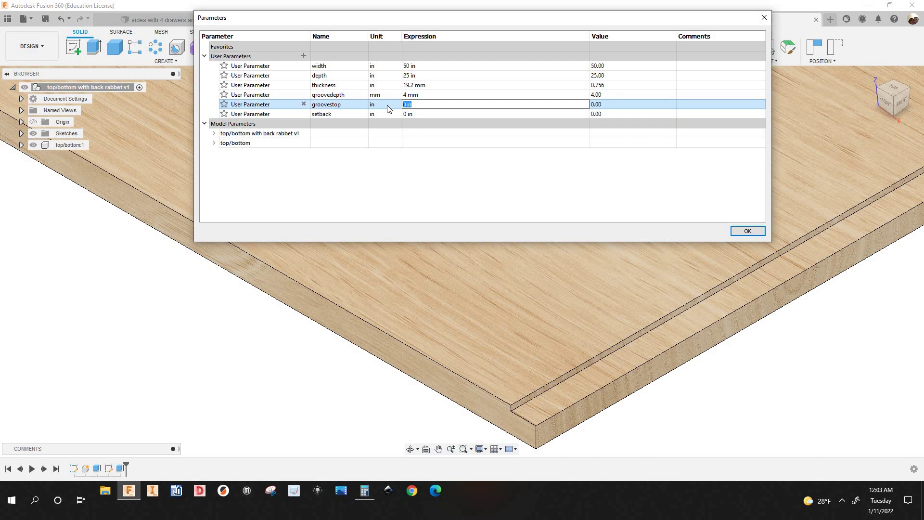
type(".25")
scroll(613, 412, "down", 10)
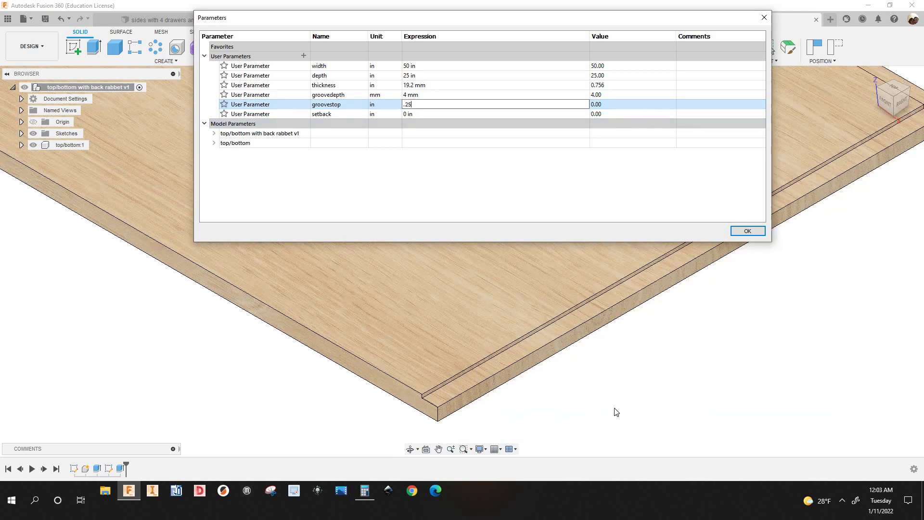
key("Return")
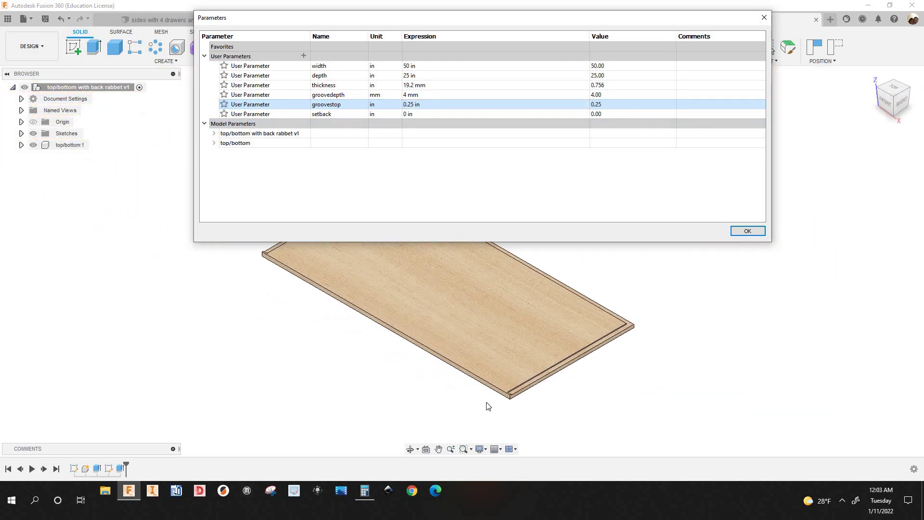
scroll(485, 399, "up", 10)
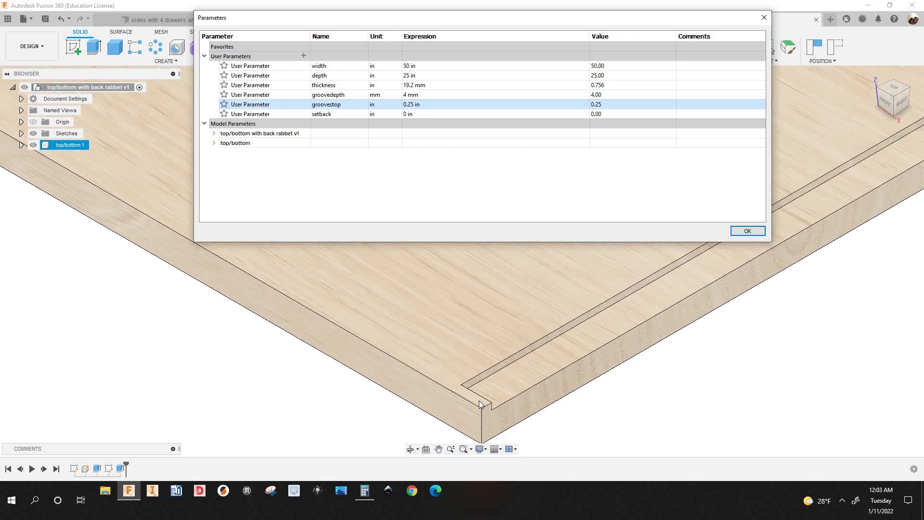
Step: Set the groovestop user parameter to 0.5 in and accept the parameter change
scroll(123, 363, "down", 7)
middle_click_drag(129, 241, 134, 209)
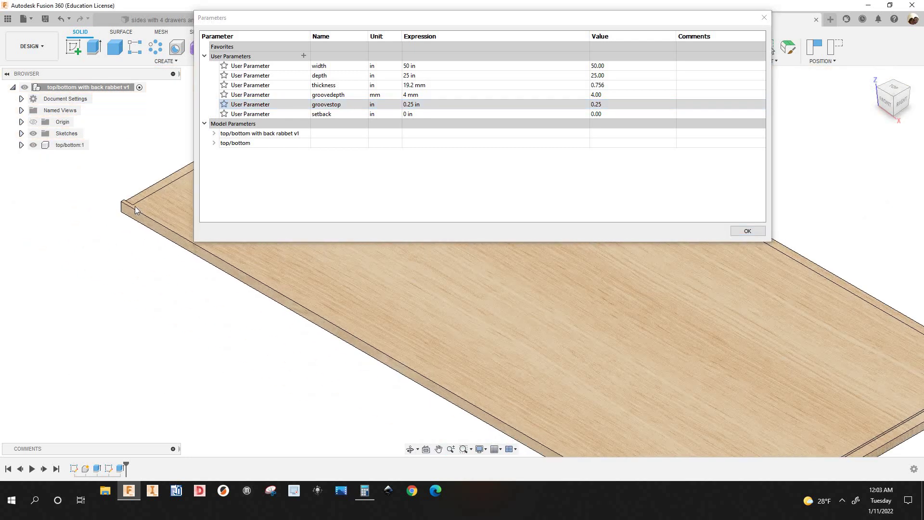
scroll(149, 330, "down", 3)
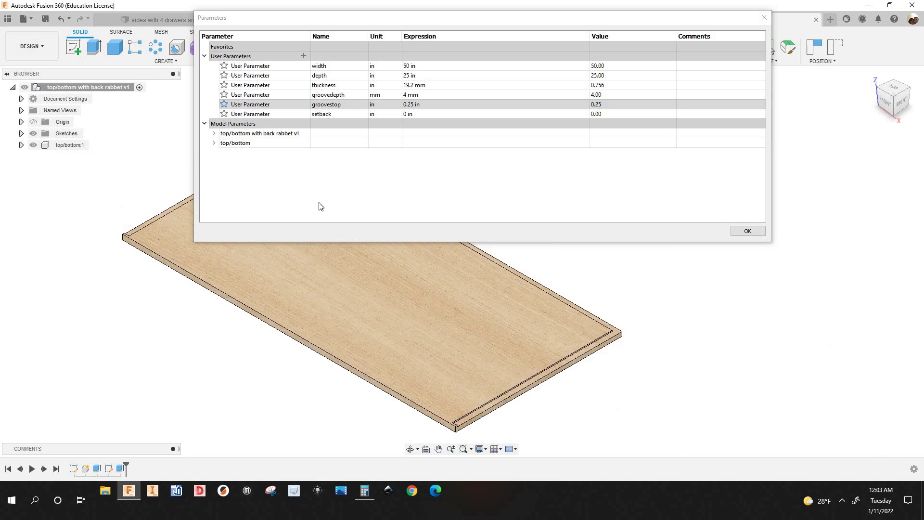
left_click(404, 104)
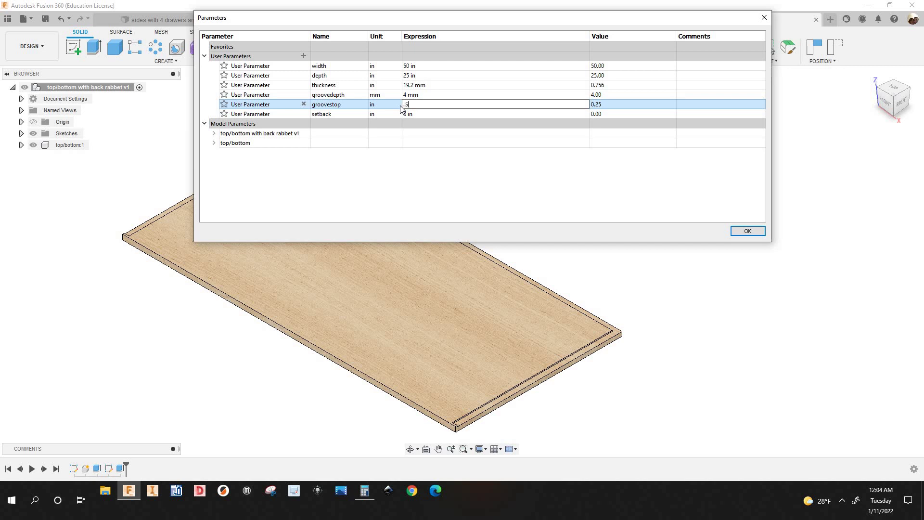
key("Return")
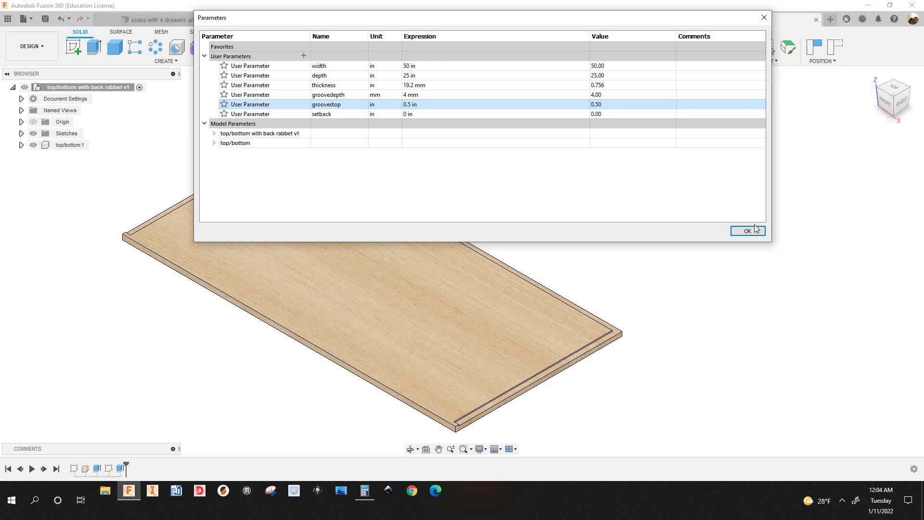
key("Return")
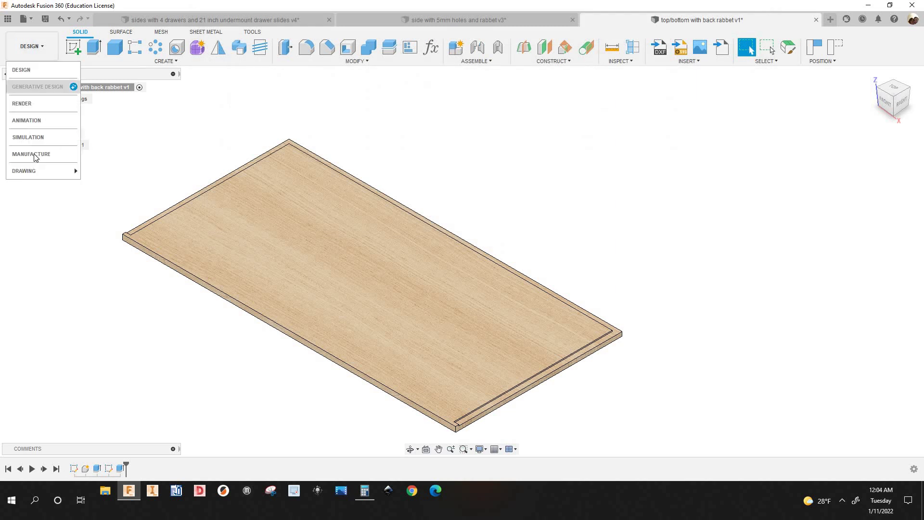
Step: Switch to the Manufacture workspace and regenerate the outdated toolpath in Setup1
left_click(38, 155)
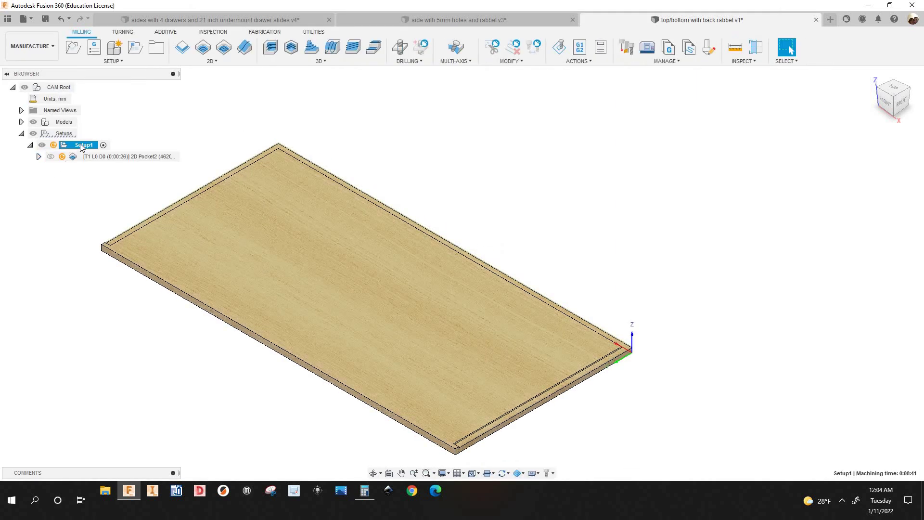
right_click(79, 143)
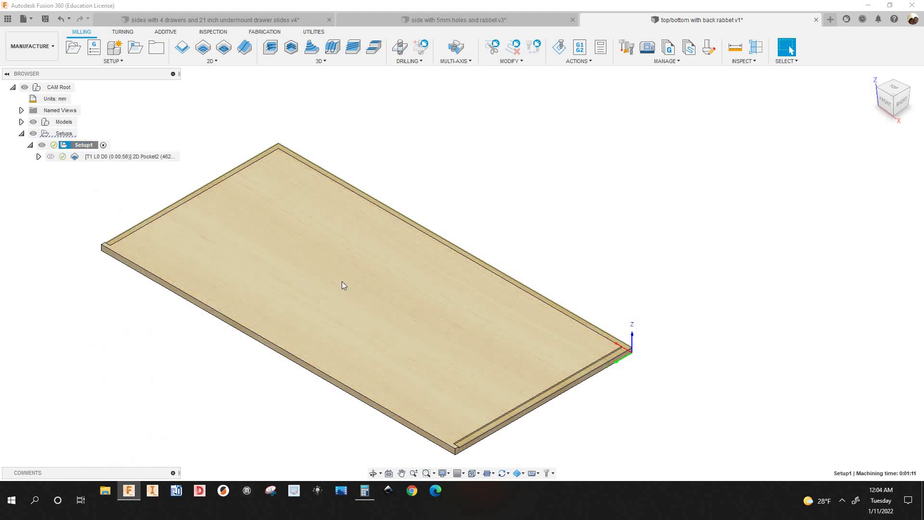
scroll(341, 281, "down", 2)
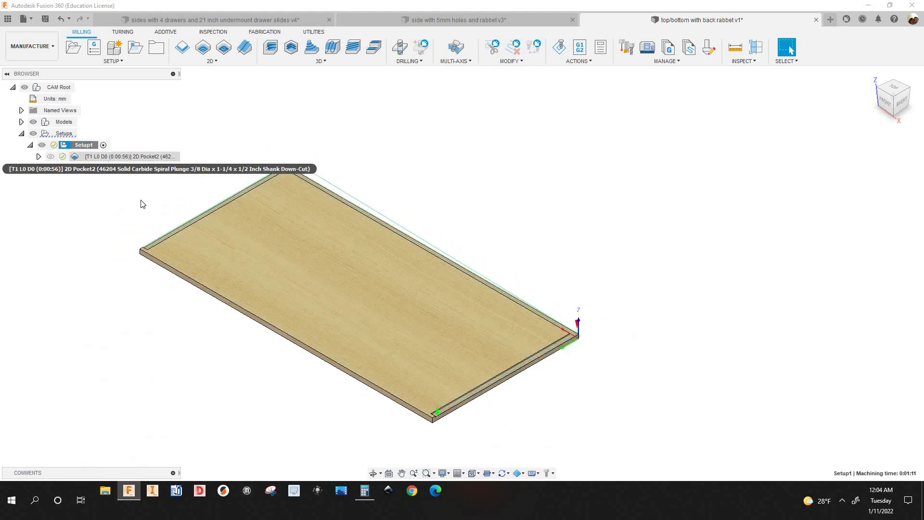
Step: Examine the 2D Pocket2 toolpath where the side rabbet ends at the panel's front right corner
scroll(452, 415, "up", 5)
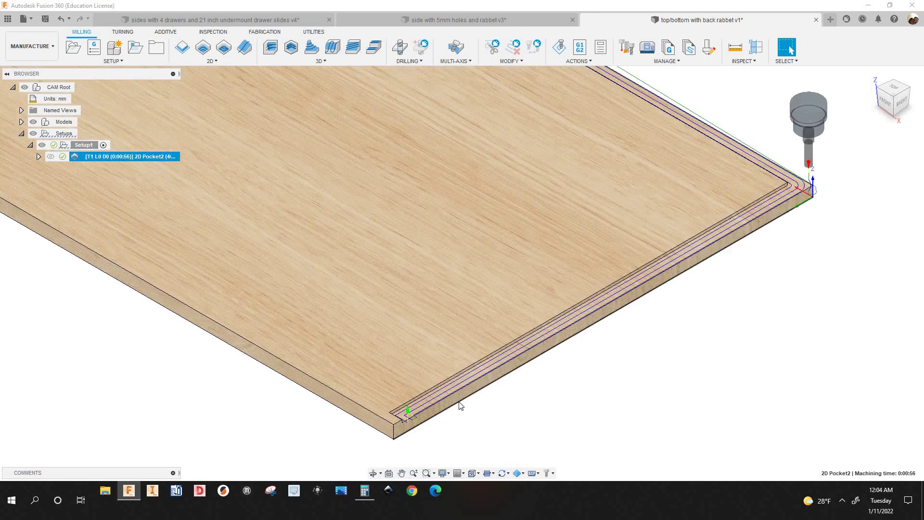
scroll(419, 414, "down", 1)
scroll(417, 412, "up", 2)
scroll(523, 298, "up", 2)
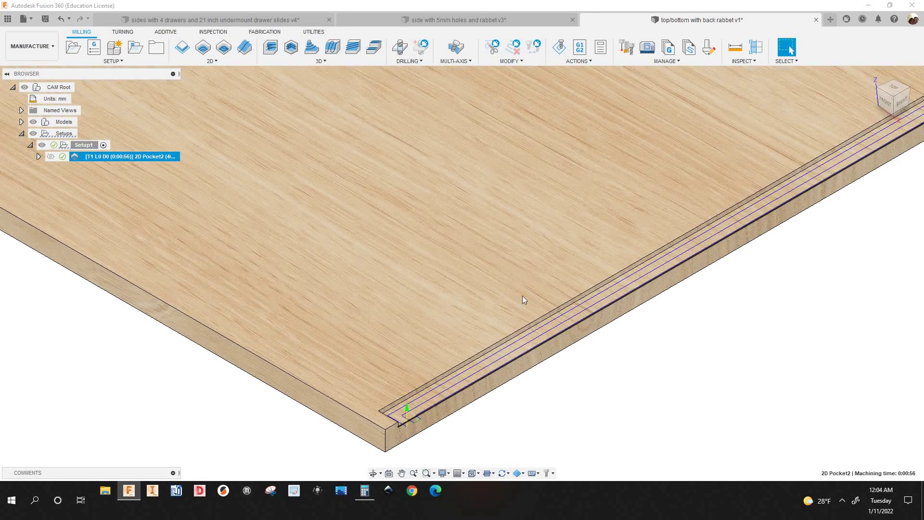
scroll(241, 216, "down", 5)
Step: Simulate the 2D Pocket2 operation at an increased playback speed
right_click(154, 157)
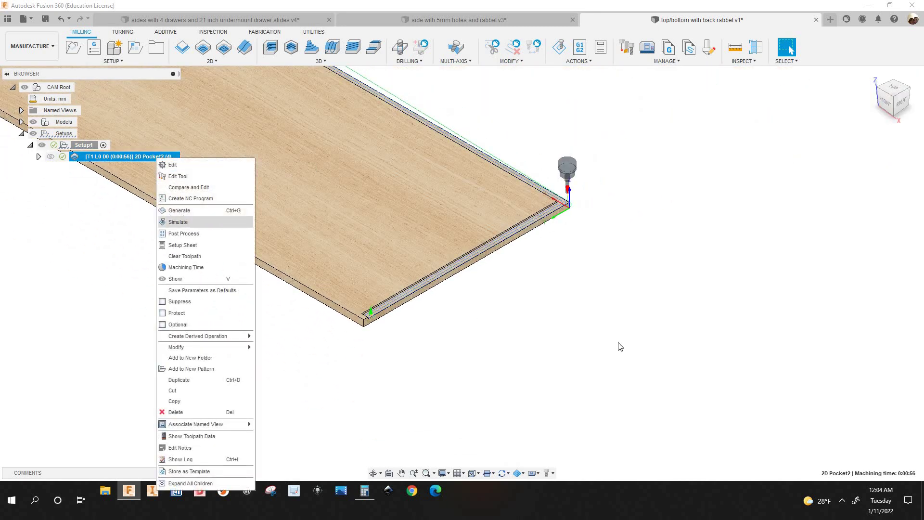
left_click(479, 436)
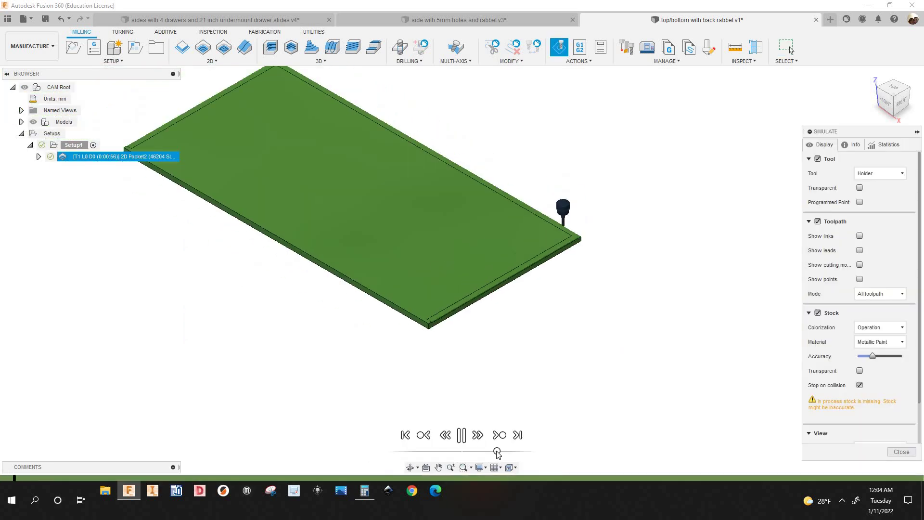
left_click(507, 450)
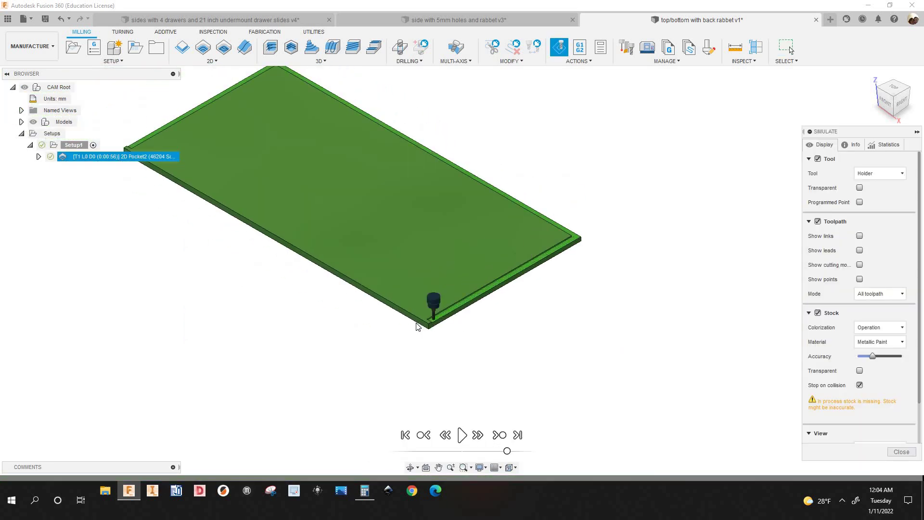
Step: Inspect the simulated rabbet ends at the panel's front right and front left corners, and exit the simulation
scroll(418, 328, "up", 2)
scroll(420, 331, "up", 2)
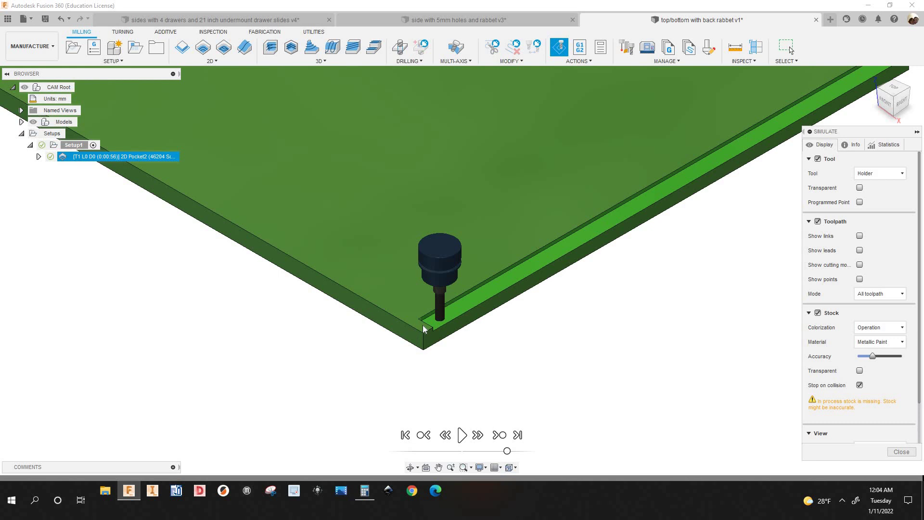
scroll(423, 329, "up", 3)
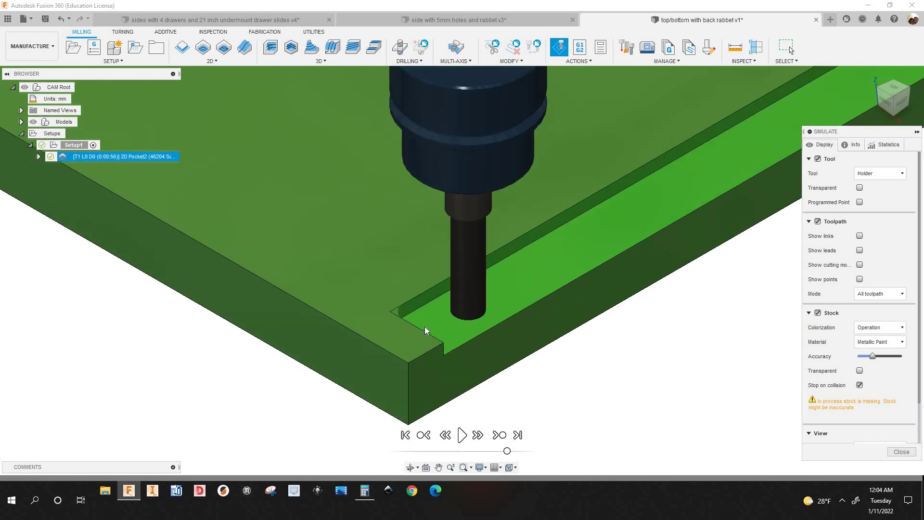
scroll(433, 328, "down", 2)
scroll(438, 325, "down", 2)
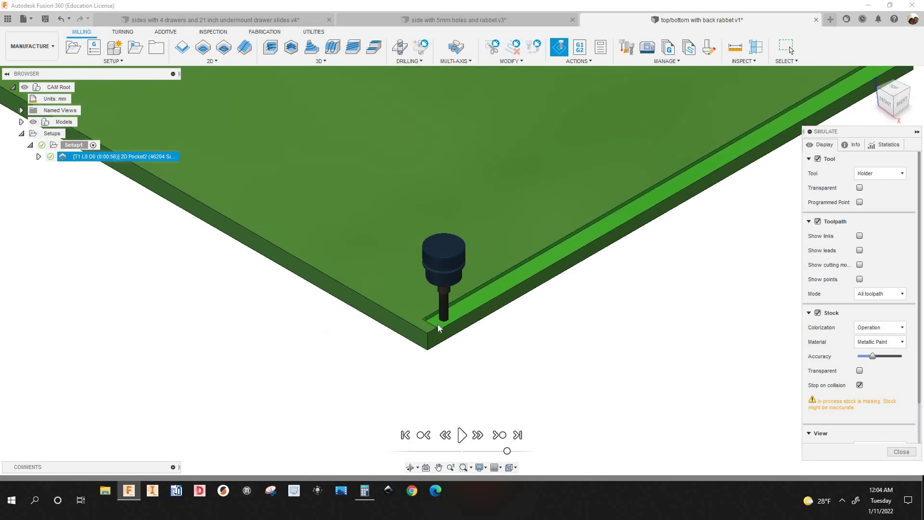
scroll(457, 322, "up", 1)
scroll(313, 367, "down", 4)
scroll(222, 213, "up", 3)
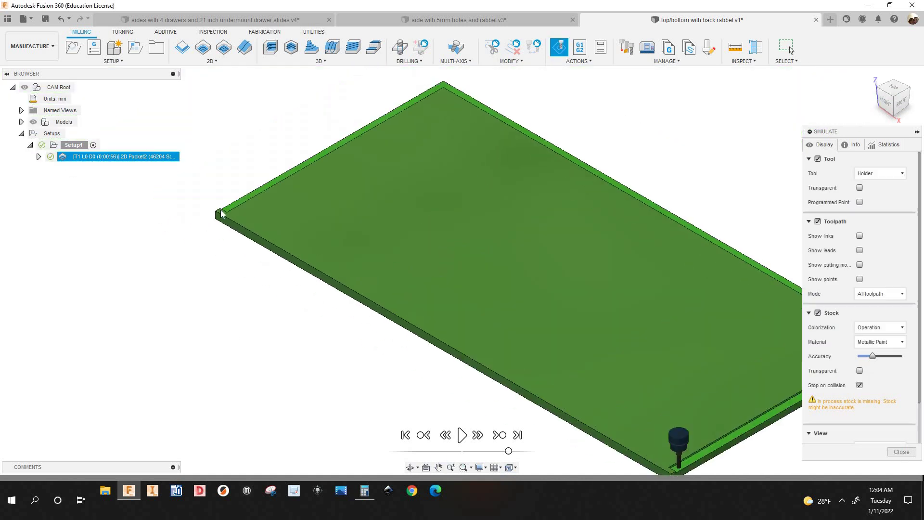
scroll(796, 356, "down", 4)
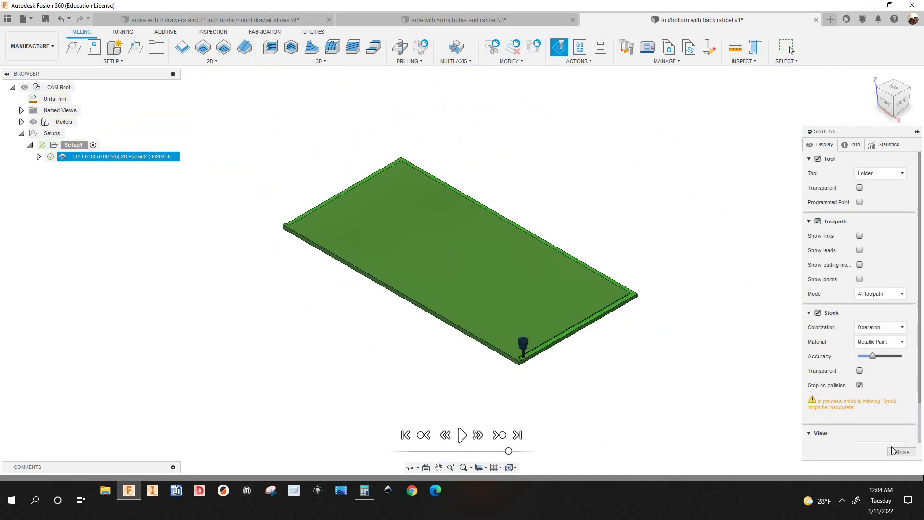
left_click(894, 452)
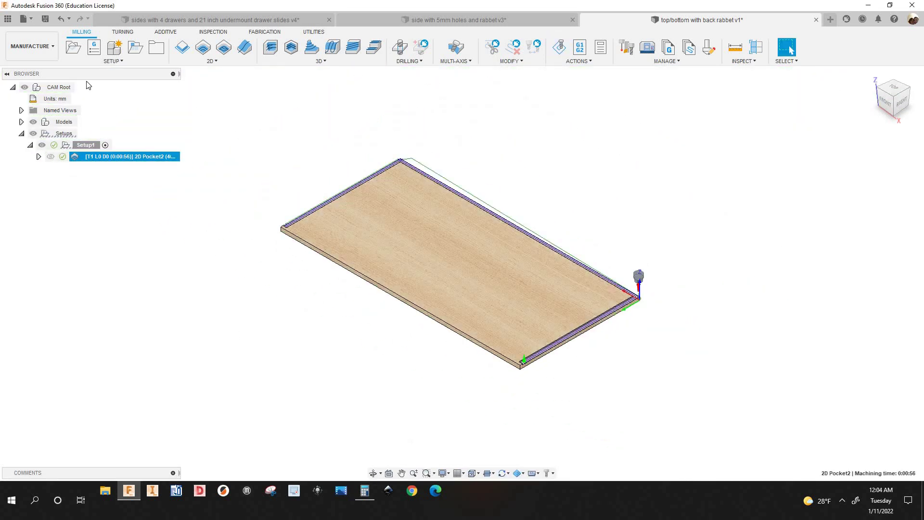
Step: Check the pocket toolpath around the panel's back right corner and return to the Design workspace
scroll(626, 294, "up", 4)
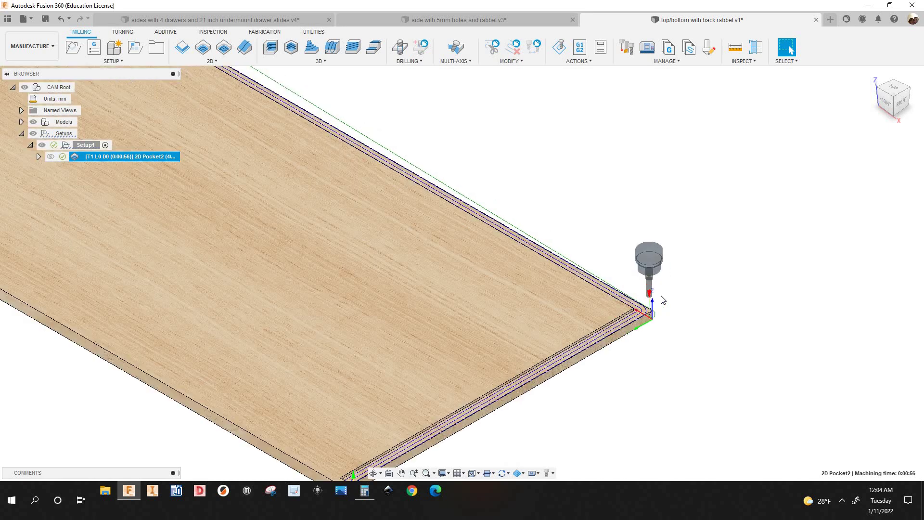
scroll(268, 111, "down", 2)
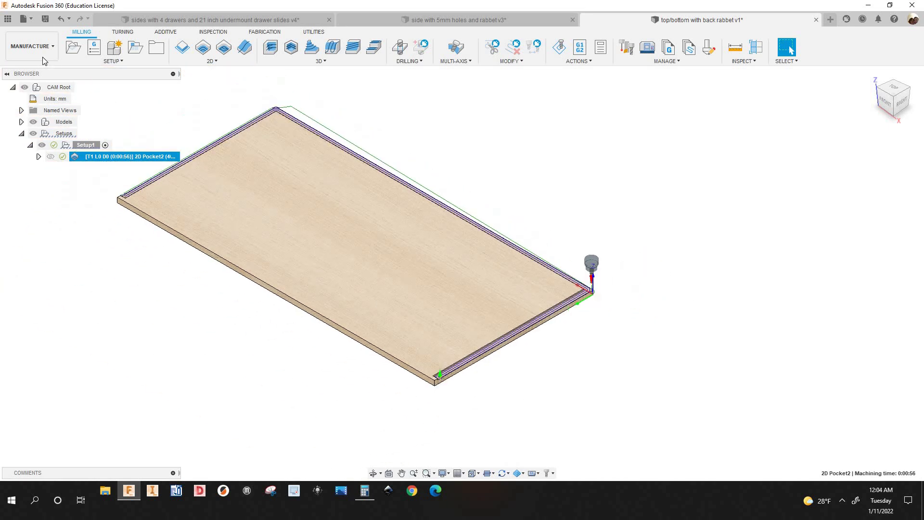
left_click(31, 46)
left_click(24, 70)
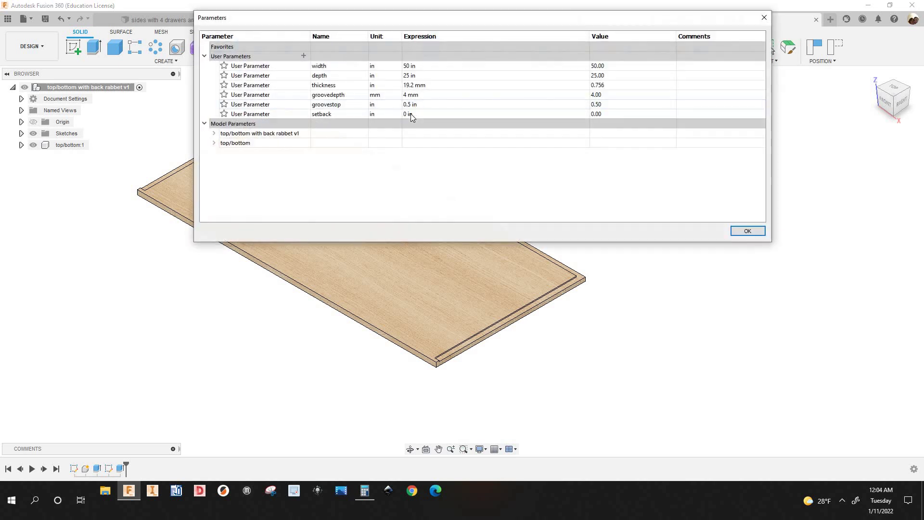
Step: Set the setback user parameter to 0.25 in, inspect the back right corner and accept the parameter change
left_click(412, 113)
scroll(451, 262, "down", 3)
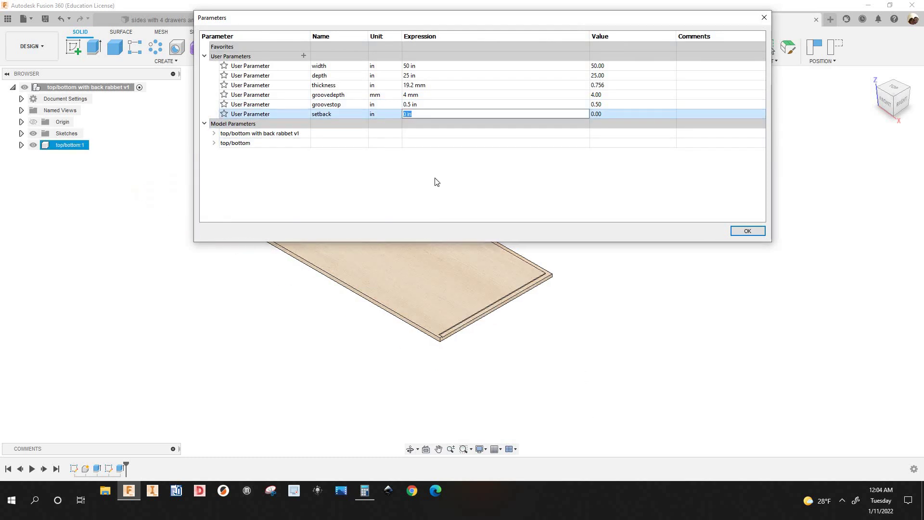
middle_click_drag(448, 262, 475, 336)
left_click(420, 114)
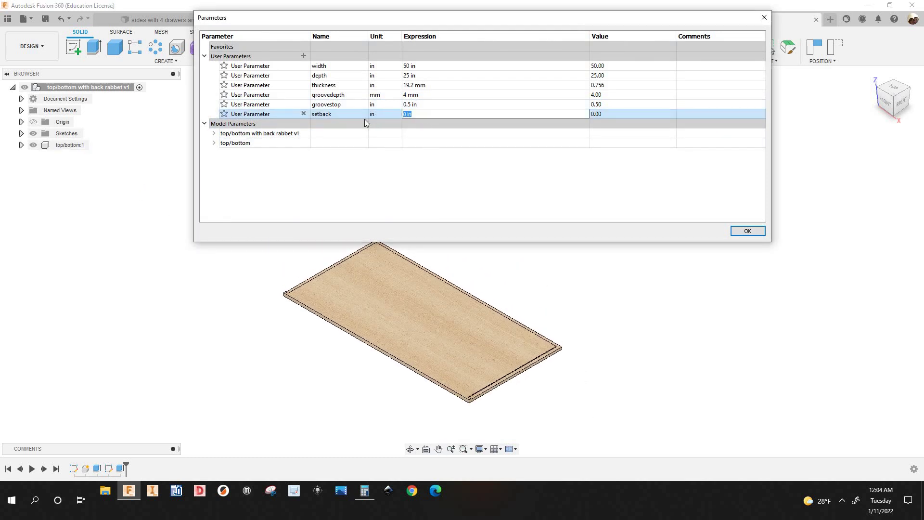
type(".25")
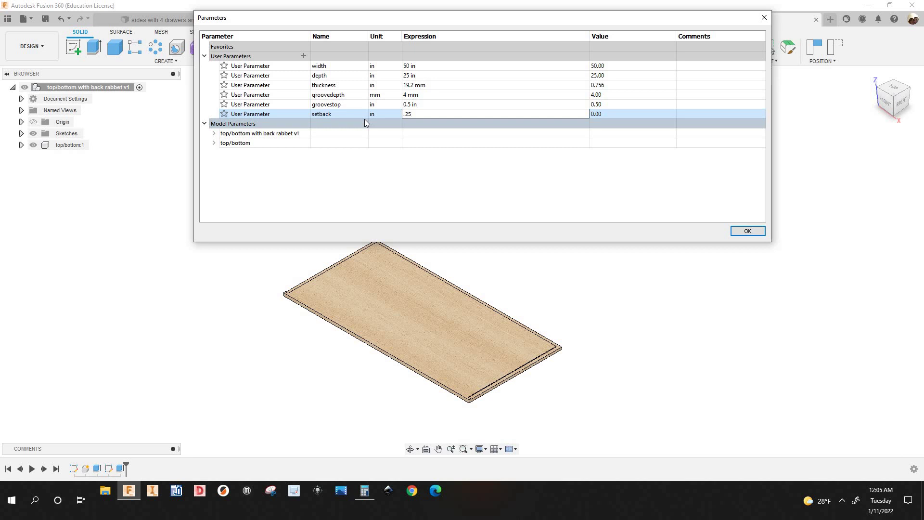
key("Return")
scroll(571, 371, "up", 10)
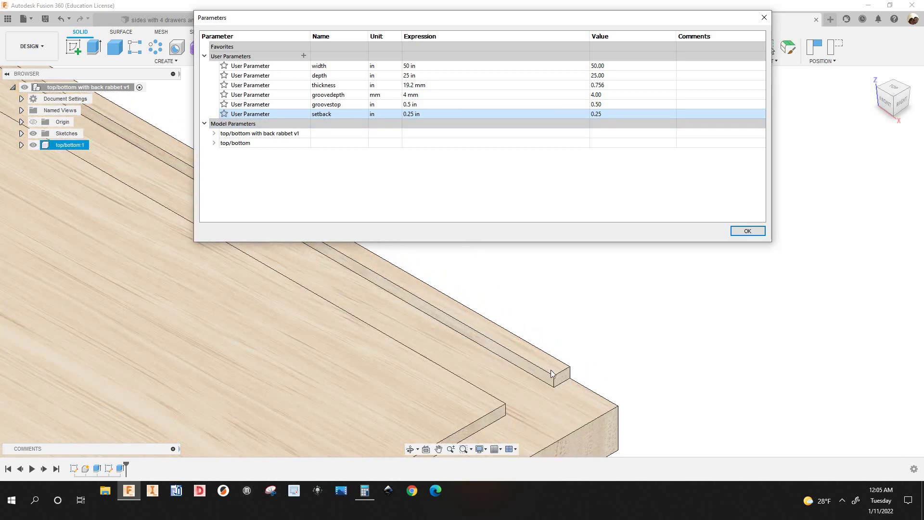
scroll(554, 371, "down", 3)
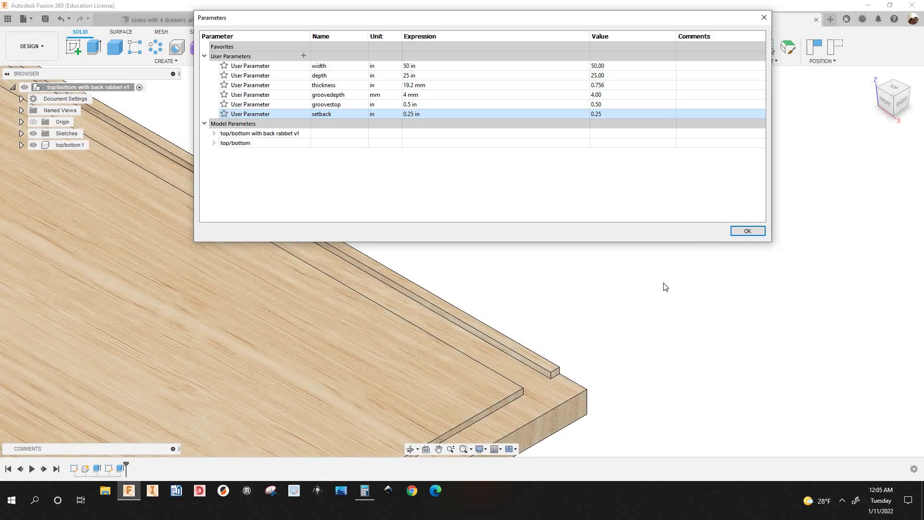
left_click(748, 231)
Step: Check the length of the short top edge at the end of the raised strip behind the back rabbet
scroll(565, 381, "up", 8)
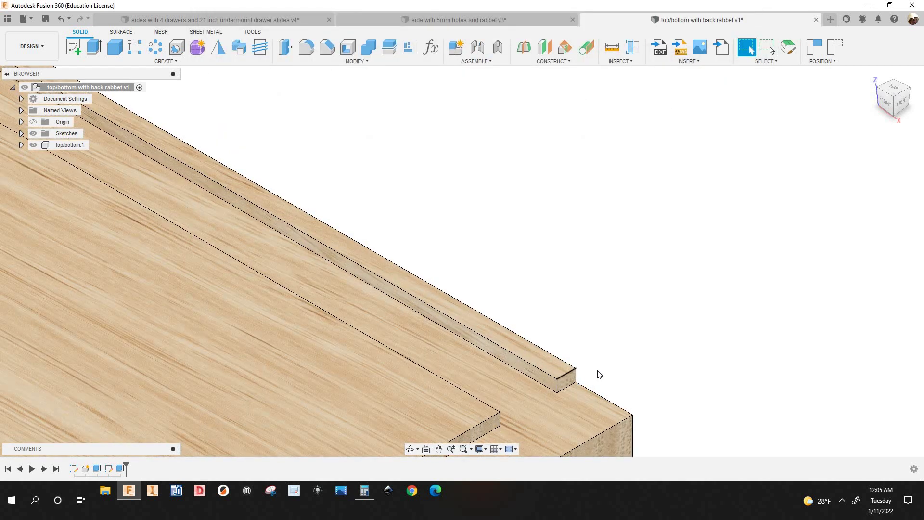
middle_click_drag(785, 372, 727, 338)
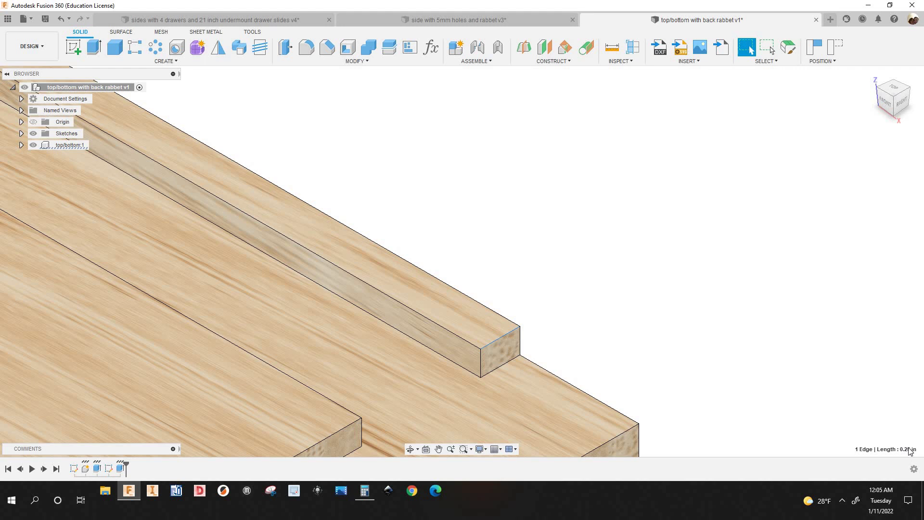
scroll(602, 319, "down", 10)
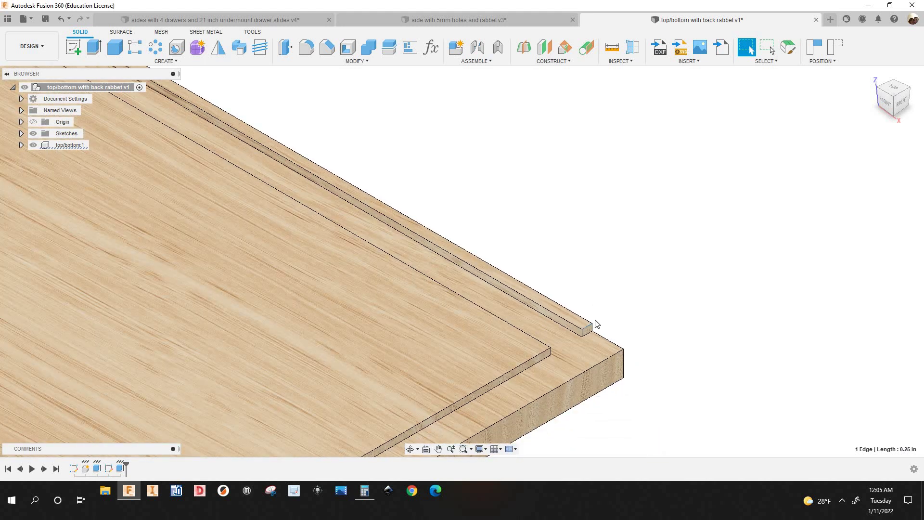
scroll(591, 319, "up", 5)
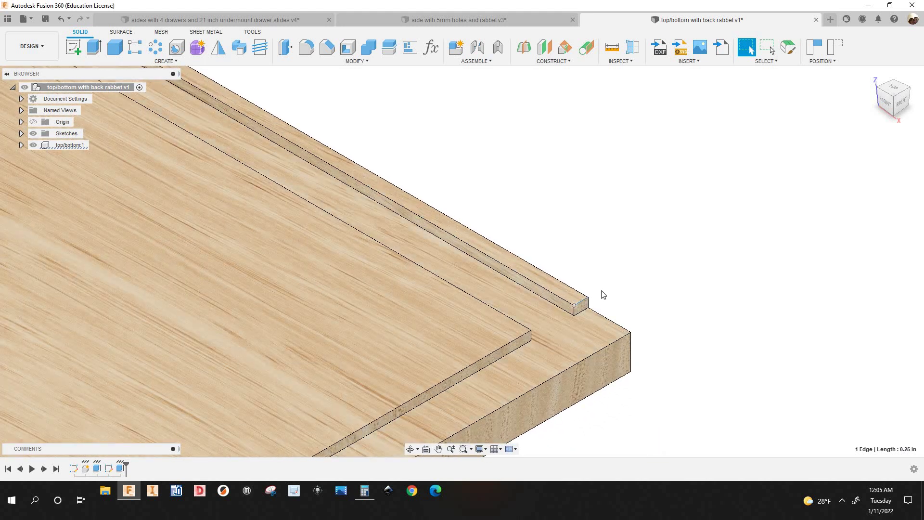
scroll(590, 298, "down", 3)
scroll(588, 294, "up", 3)
Step: Set the setback user parameter to 0.75 in and view the whole updated panel
left_click(430, 52)
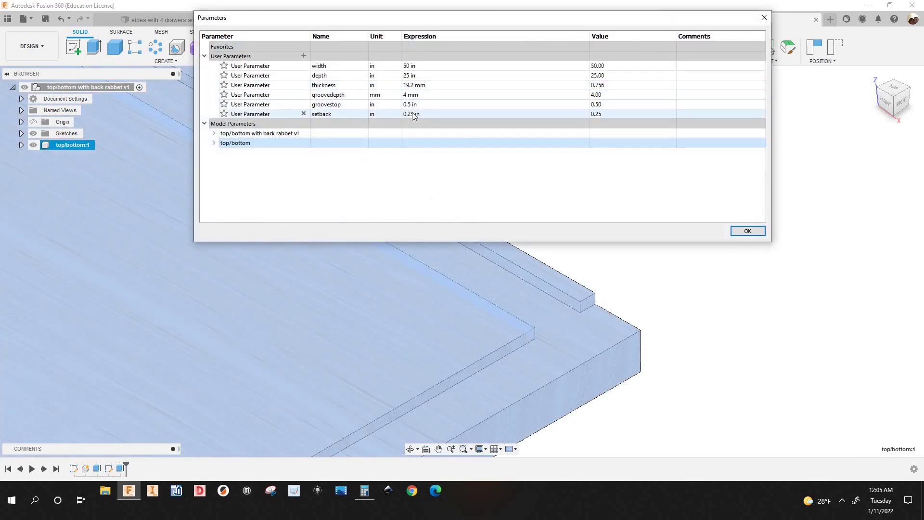
double_click(414, 114)
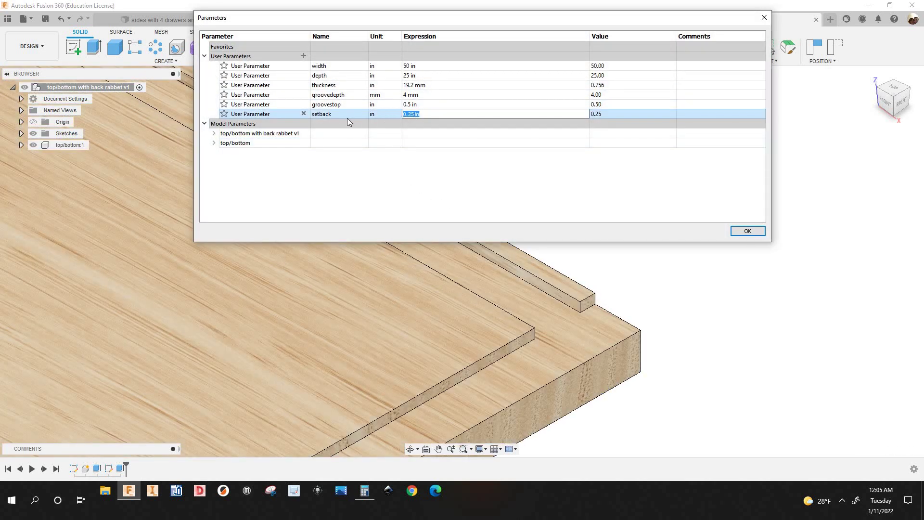
key("shift+Left")
key("shift+Left")
key("shift+Left")
type("0.75")
key("Return")
scroll(620, 330, "down", 10)
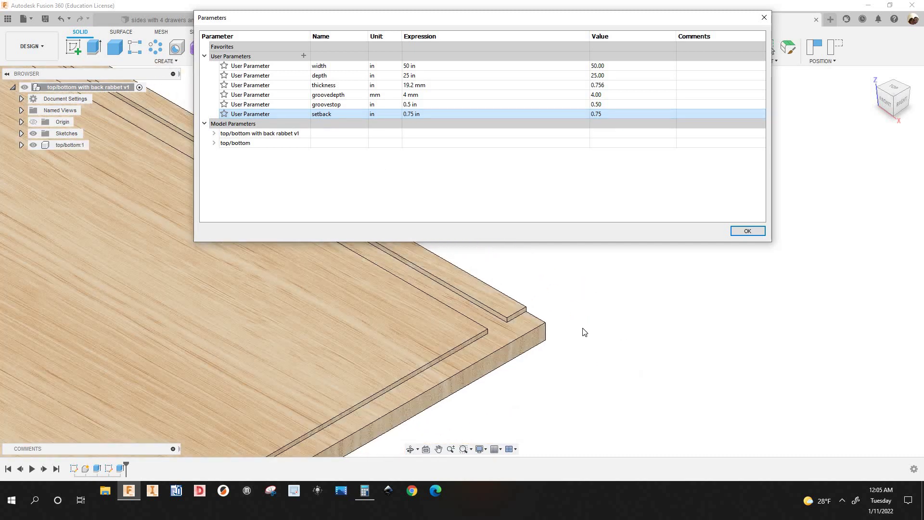
scroll(664, 390, "down", 3)
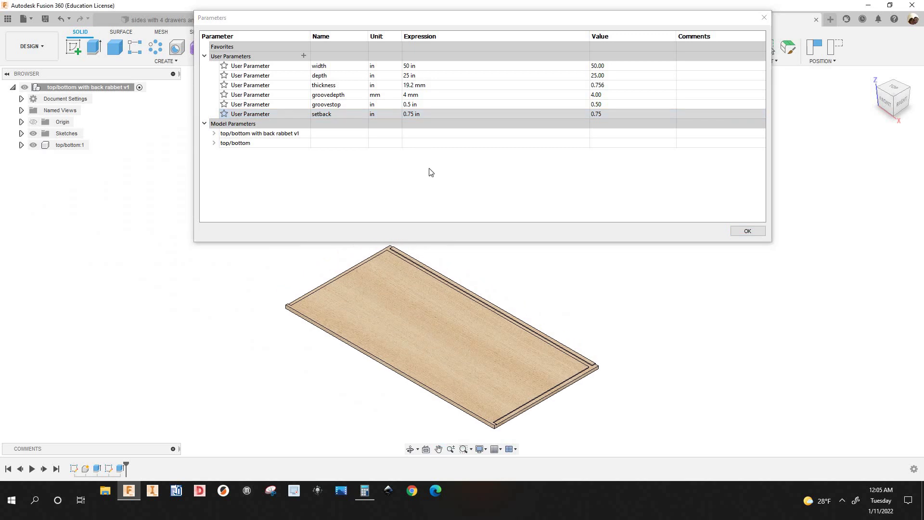
Step: Set the setback user parameter to 25 mm, inspect the panel's back right corner and accept the parameter change
left_click(424, 114)
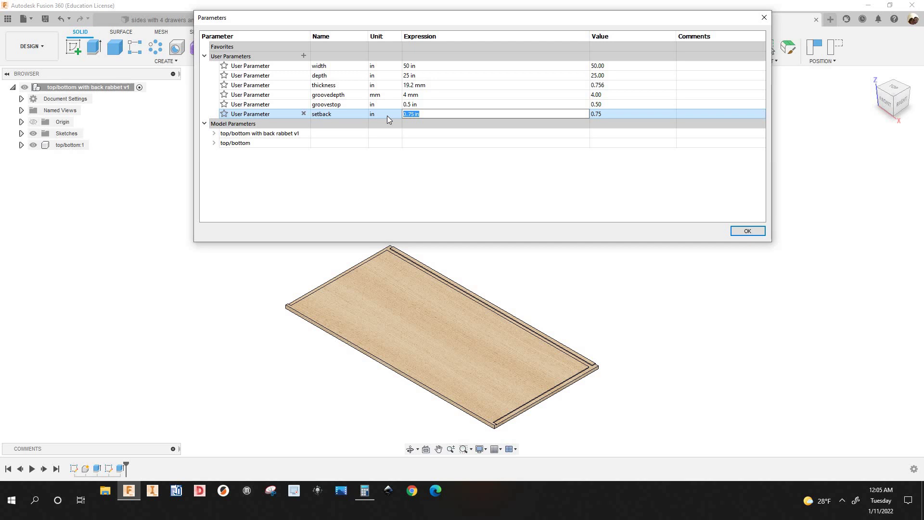
type("25 mm")
key("Return")
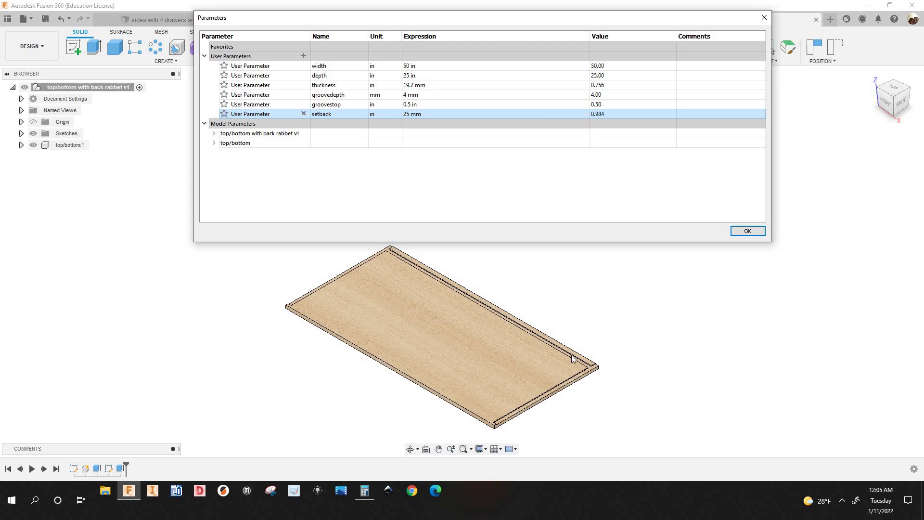
scroll(621, 371, "up", 5)
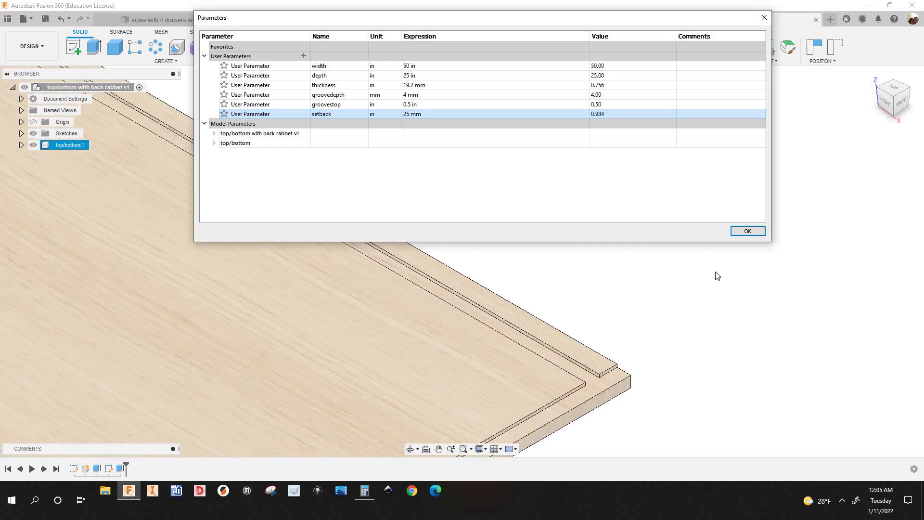
scroll(715, 273, "down", 4)
left_click(743, 233)
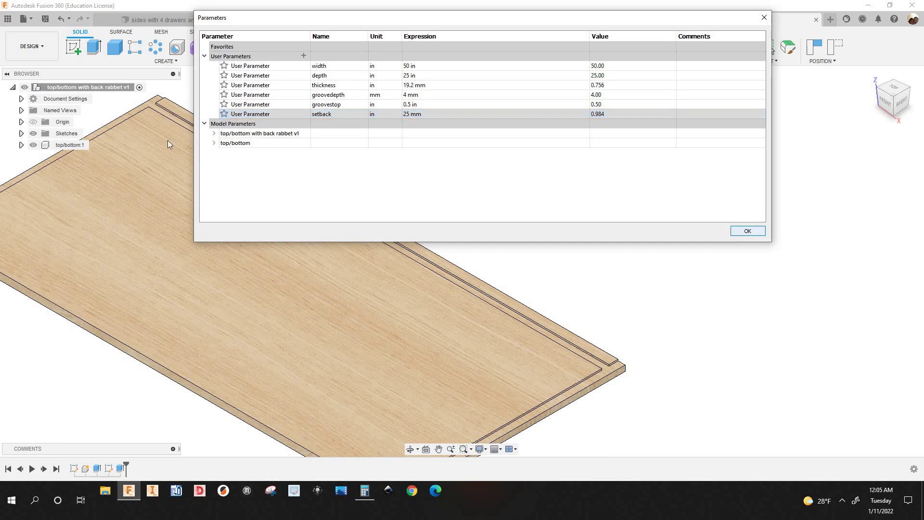
Step: Switch to the Manufacture workspace and regenerate the toolpaths of Setup1 for the updated panel
left_click(39, 51)
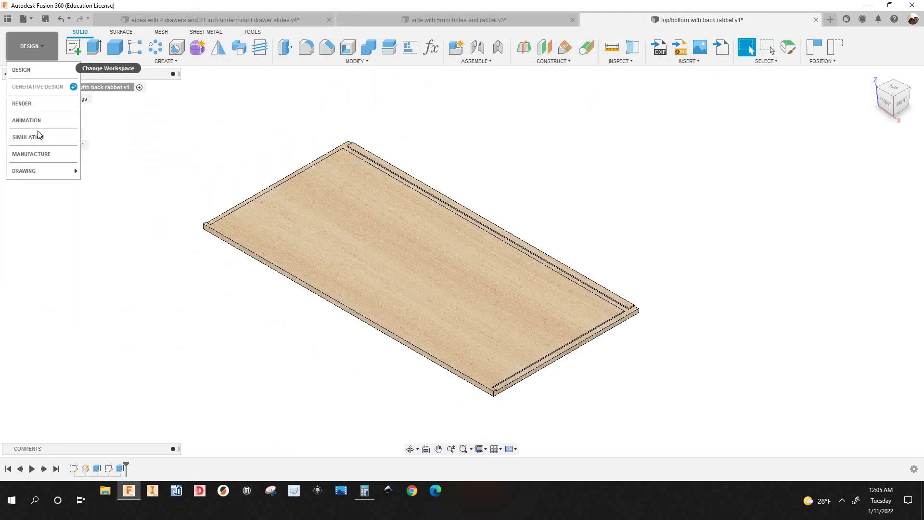
left_click(37, 154)
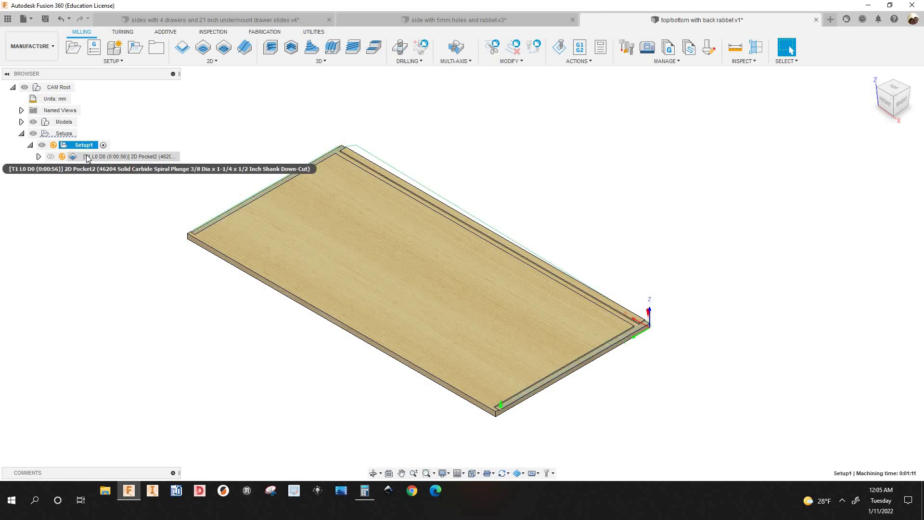
right_click(88, 148)
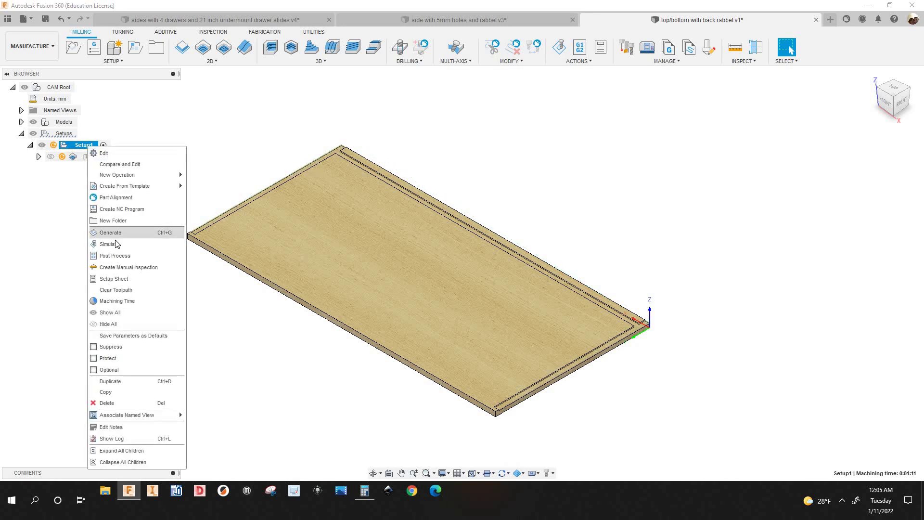
left_click(115, 233)
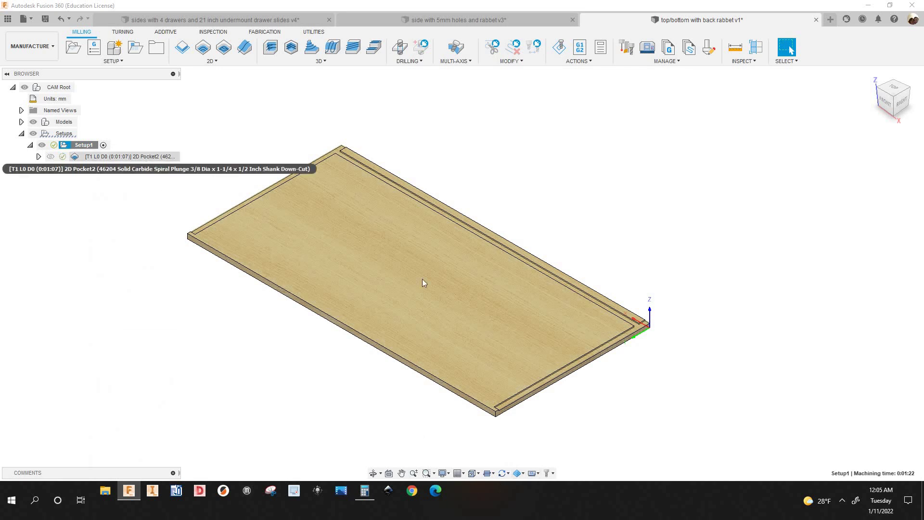
Step: Examine the regenerated 2D Pocket2 toolpath along the side edges and back rabbet of the top/bottom panel
left_click(144, 157)
scroll(607, 335, "up", 3)
scroll(607, 335, "down", 5)
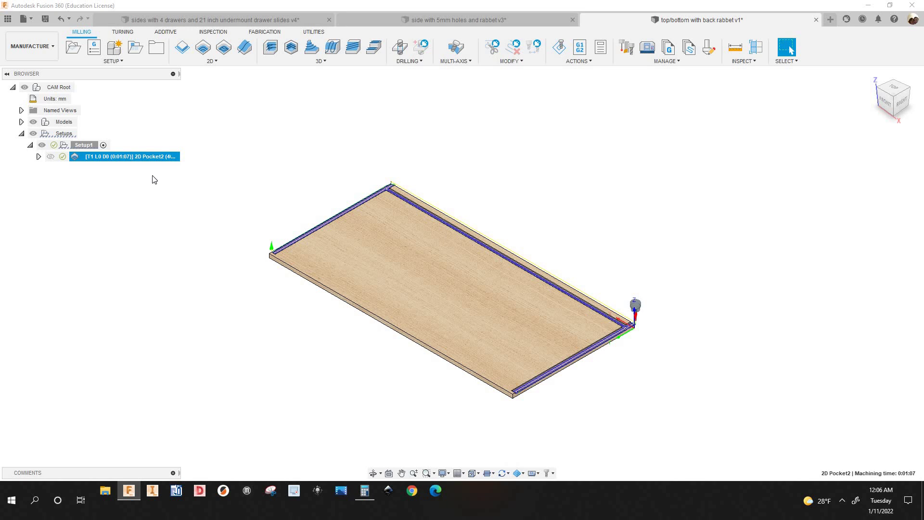
scroll(262, 295, "up", 5)
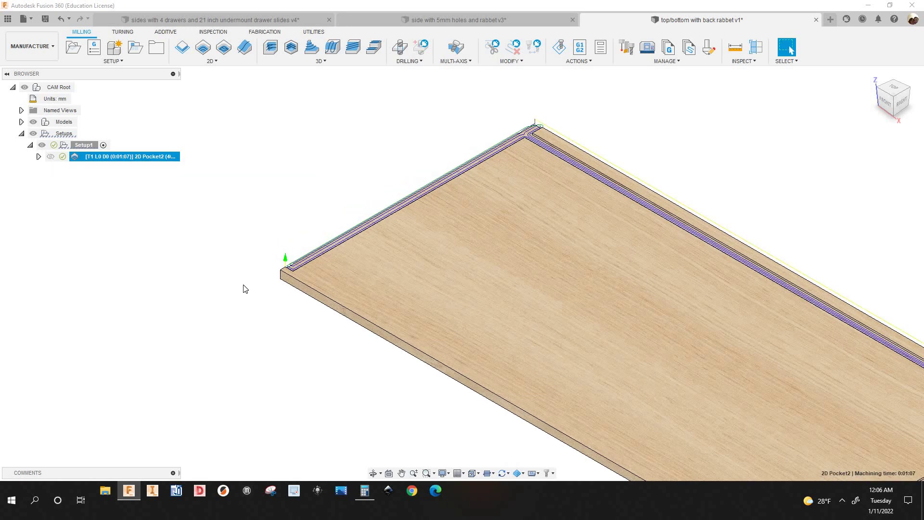
scroll(182, 244, "down", 8)
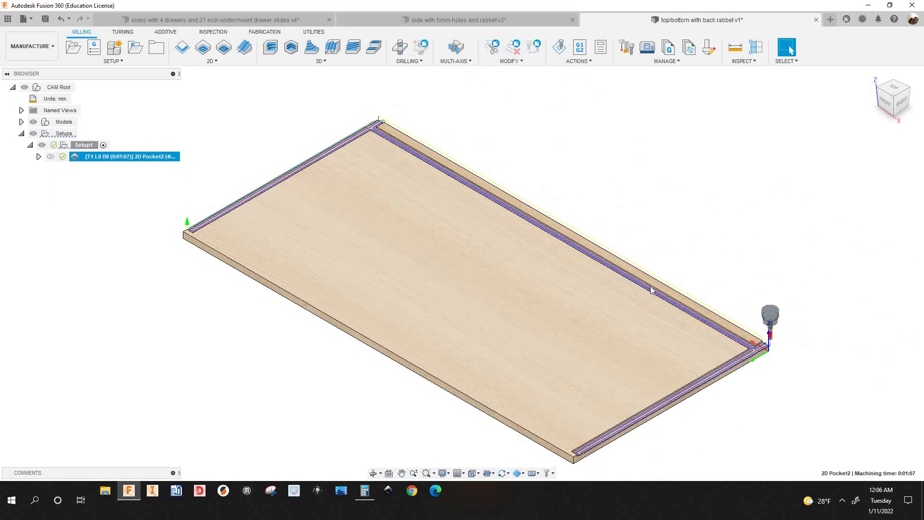
scroll(344, 239, "down", 2)
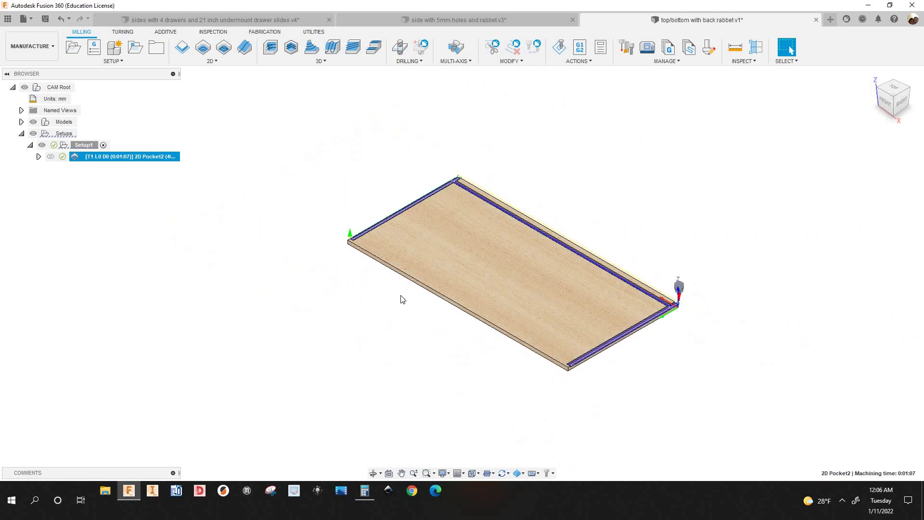
middle_click_drag(335, 201, 280, 218)
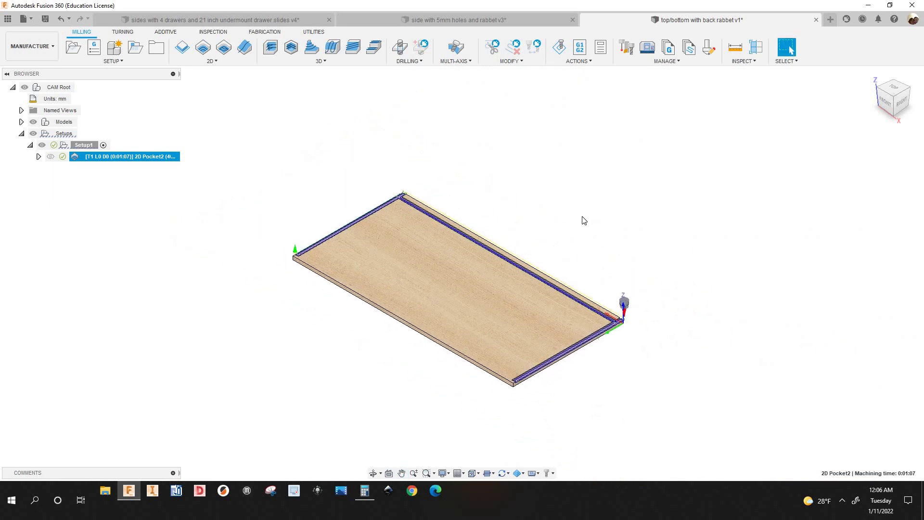
scroll(281, 179, "down", 3)
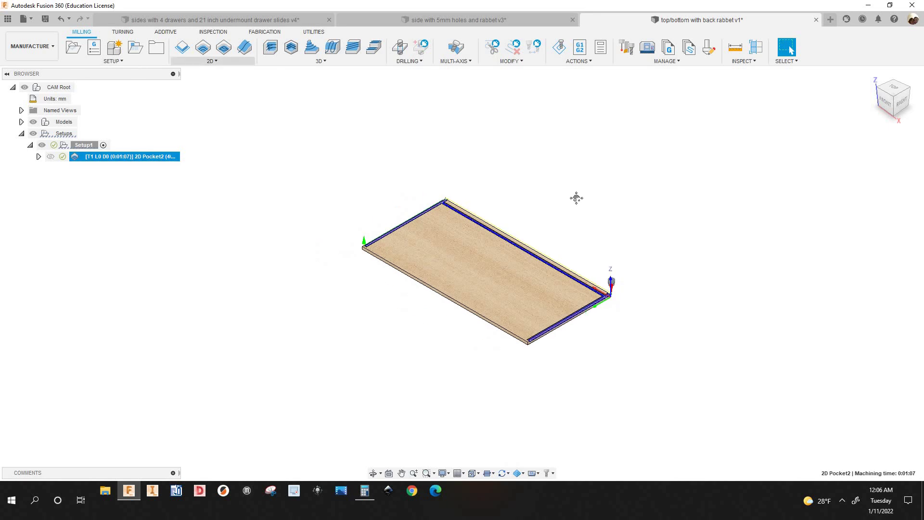
scroll(356, 140, "up", 2)
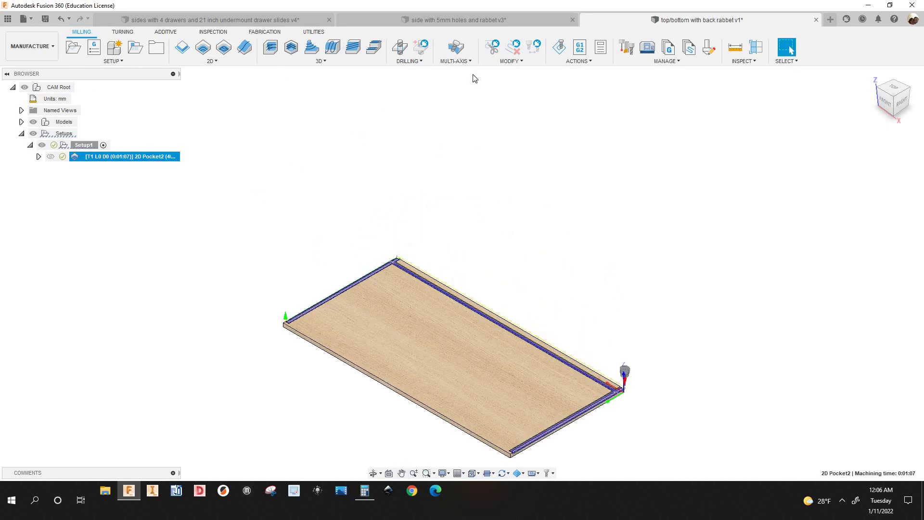
scroll(429, 22, "down", 1)
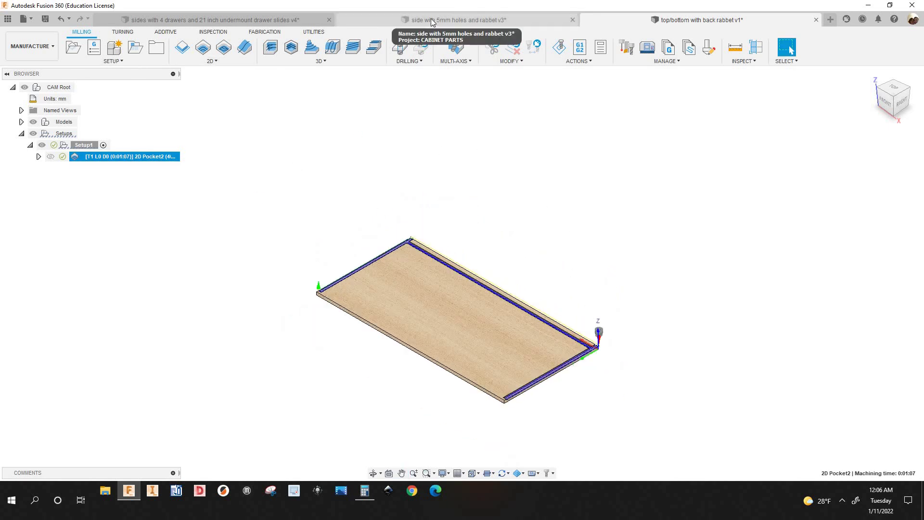
Step: Switch to the side with 5mm holes and rabbet document and examine its hole rows and rabbet, including from above
left_click(431, 20)
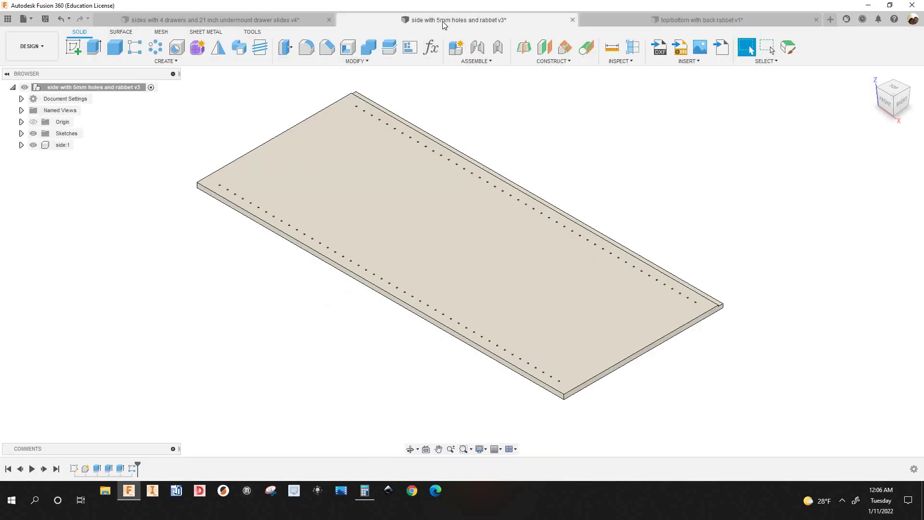
scroll(651, 257, "down", 1)
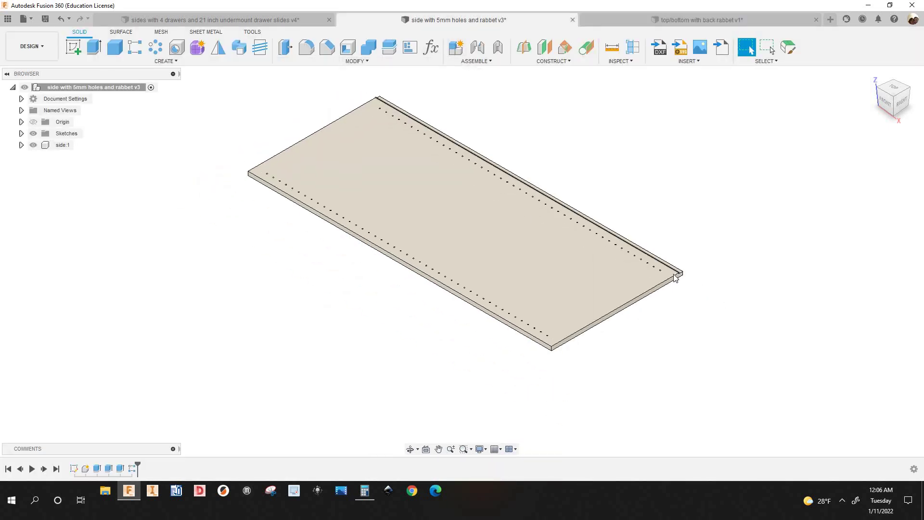
scroll(675, 278, "down", 1)
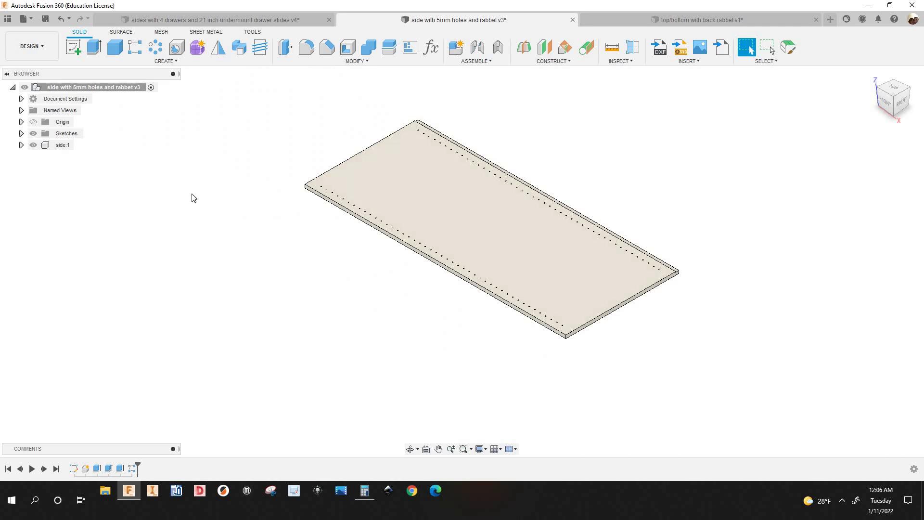
scroll(332, 251, "up", 2)
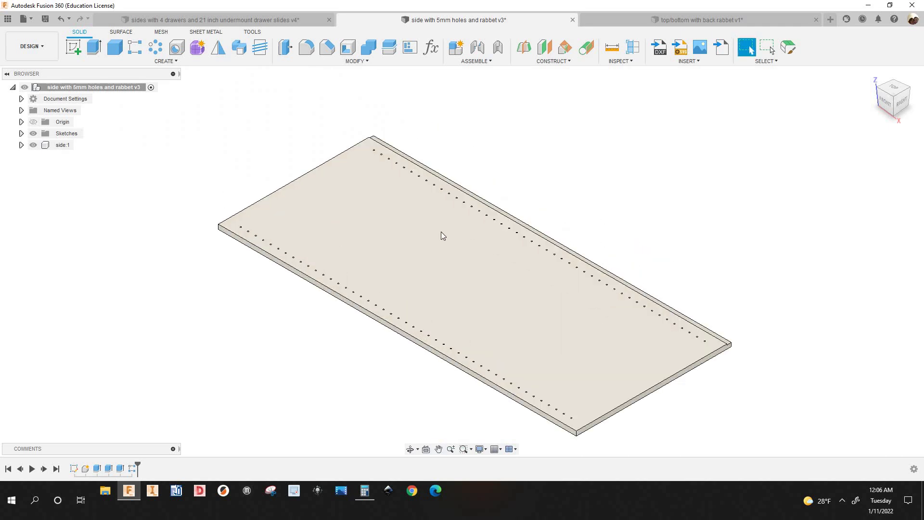
scroll(231, 284, "down", 1)
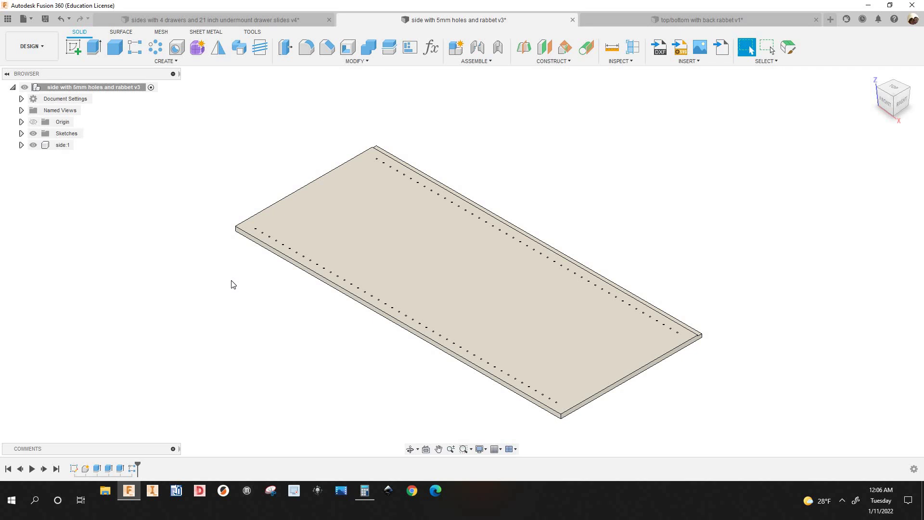
scroll(221, 187, "down", 1)
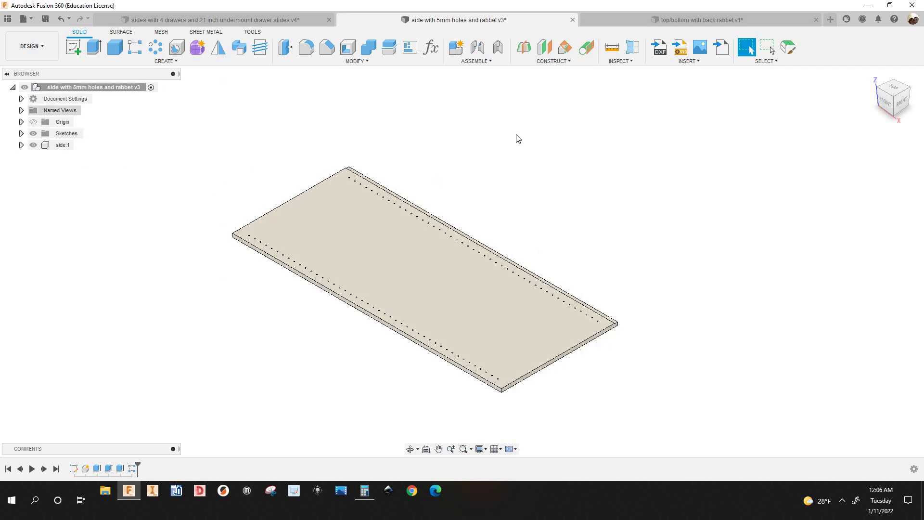
scroll(514, 133, "down", 2)
left_click(870, 77)
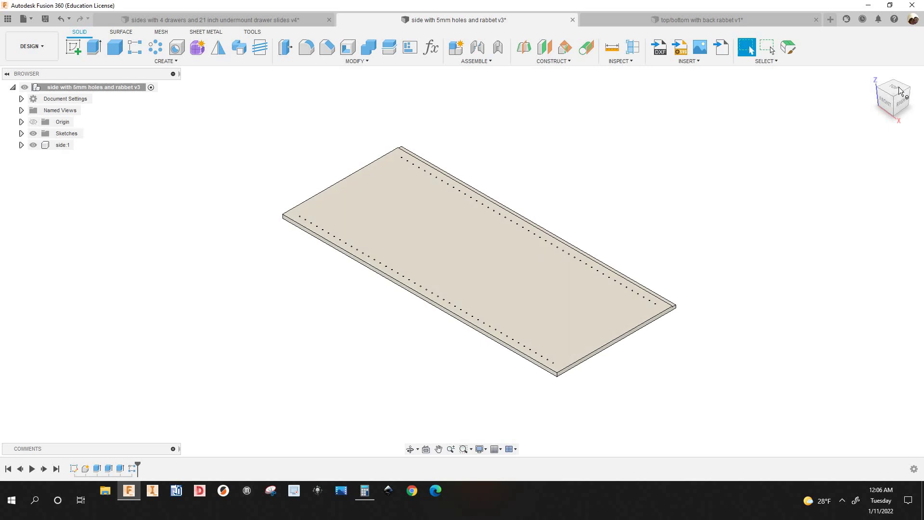
left_click(893, 88)
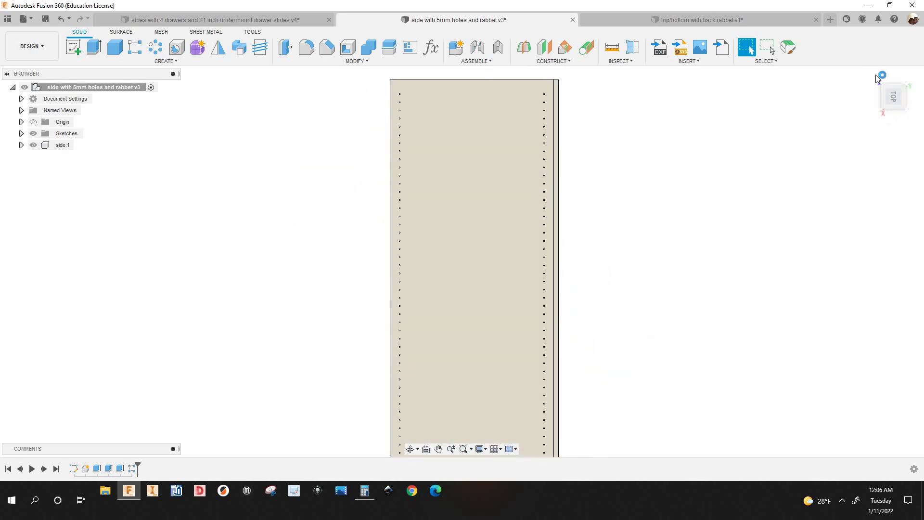
left_click(876, 74)
Step: Check the side panel's Drill1 and 2D Pocket2 toolpaths in the Manufacture workspace and return to the Design workspace
left_click(32, 46)
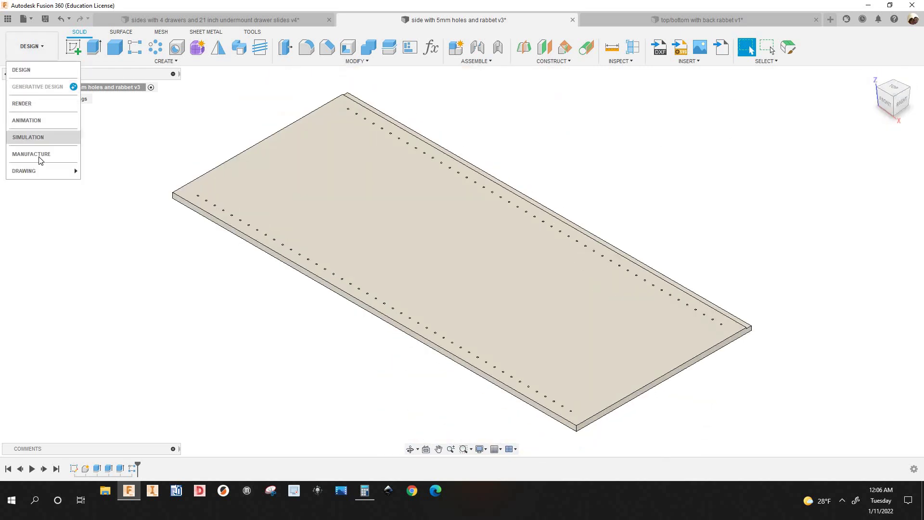
left_click(30, 154)
left_click(104, 169)
left_click(104, 180)
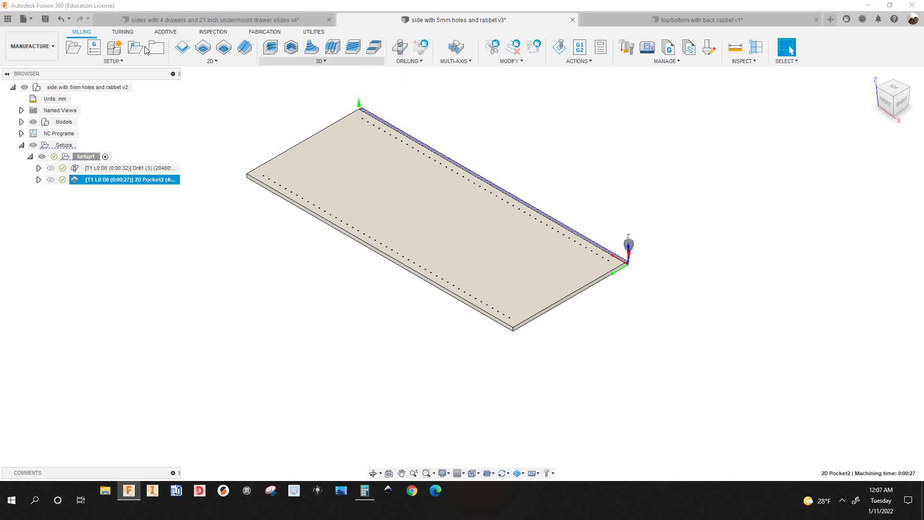
left_click(38, 54)
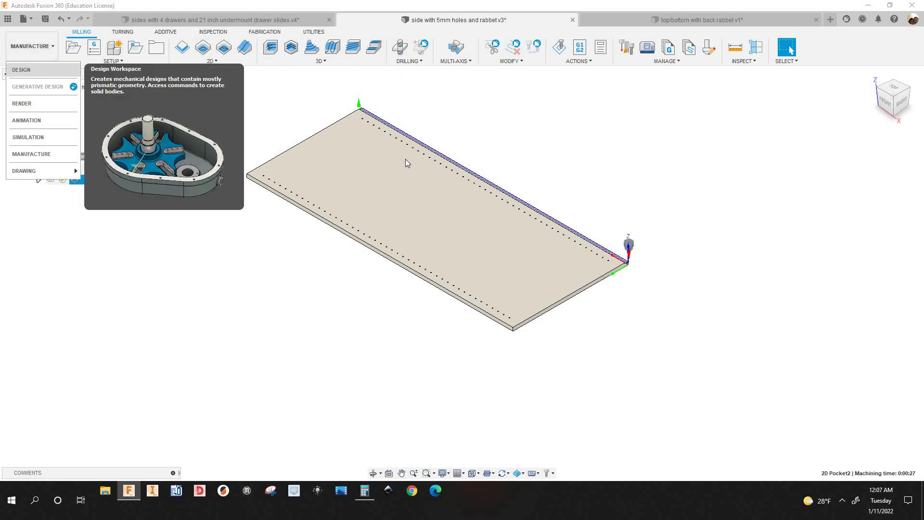
left_click(29, 78)
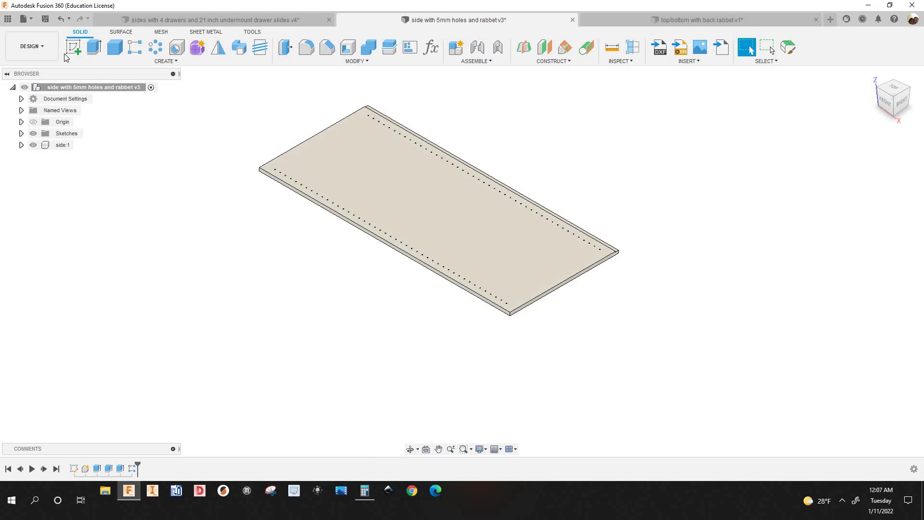
left_click(50, 59)
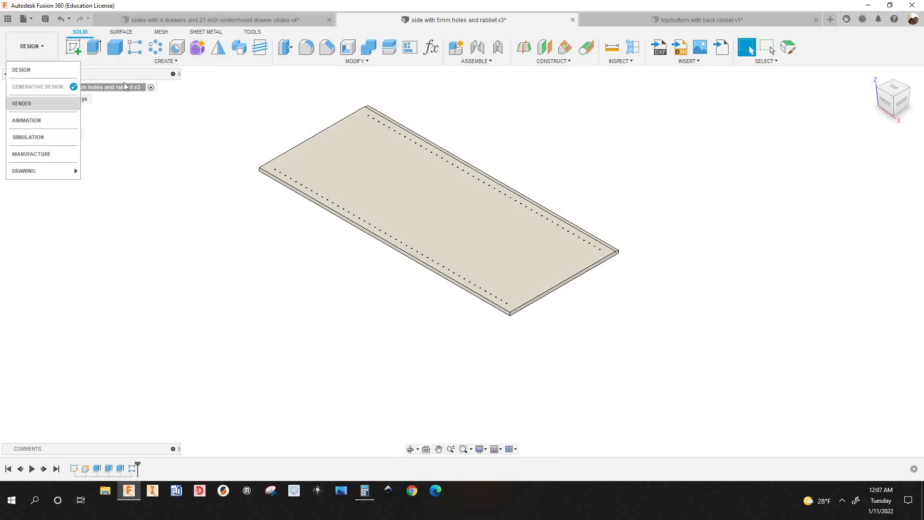
left_click(408, 120)
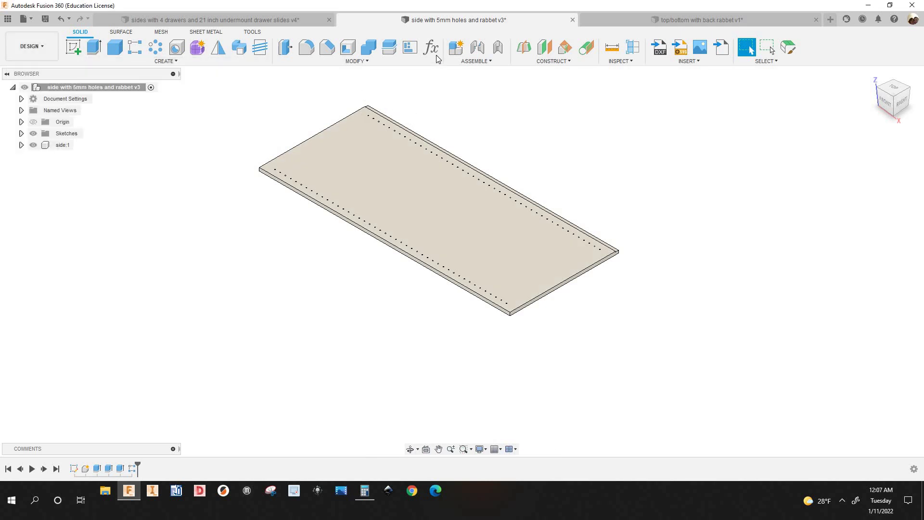
left_click(39, 53)
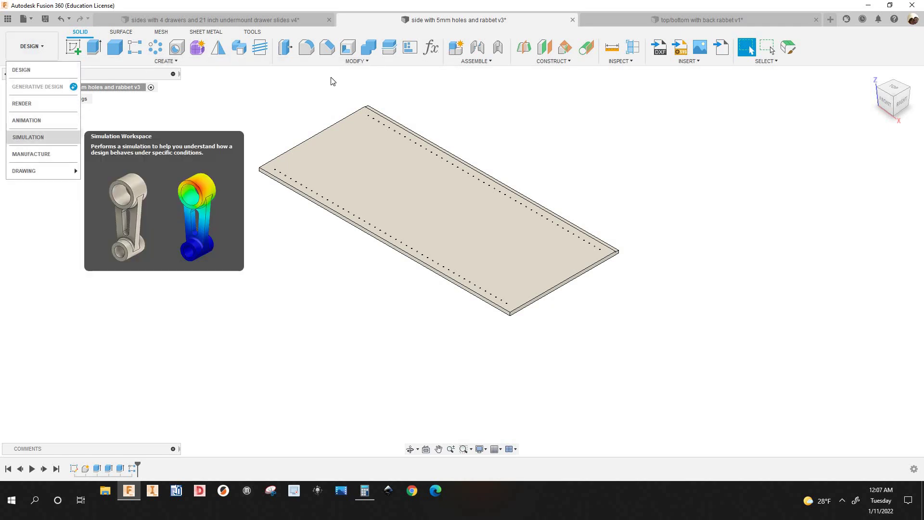
left_click(272, 41)
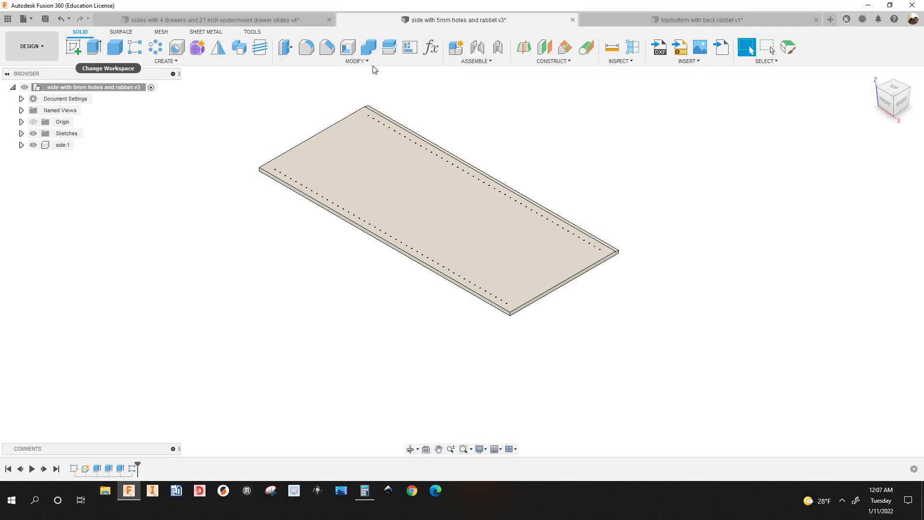
Step: View the side panel from above and set its height parameter to 25 in
left_click(893, 88)
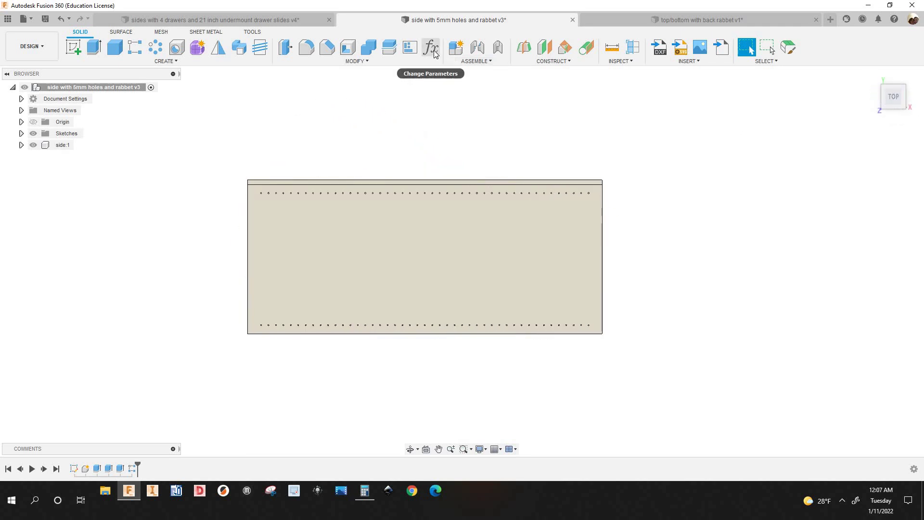
left_click(430, 50)
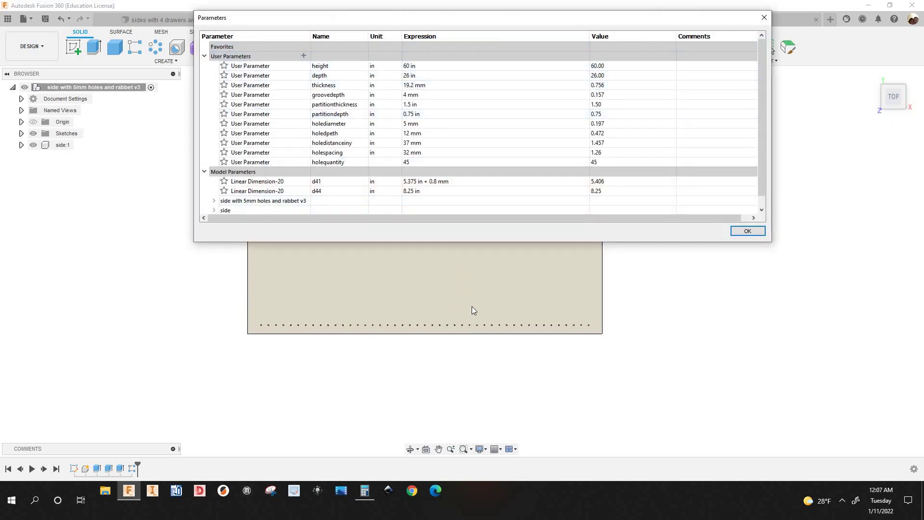
left_click(409, 66)
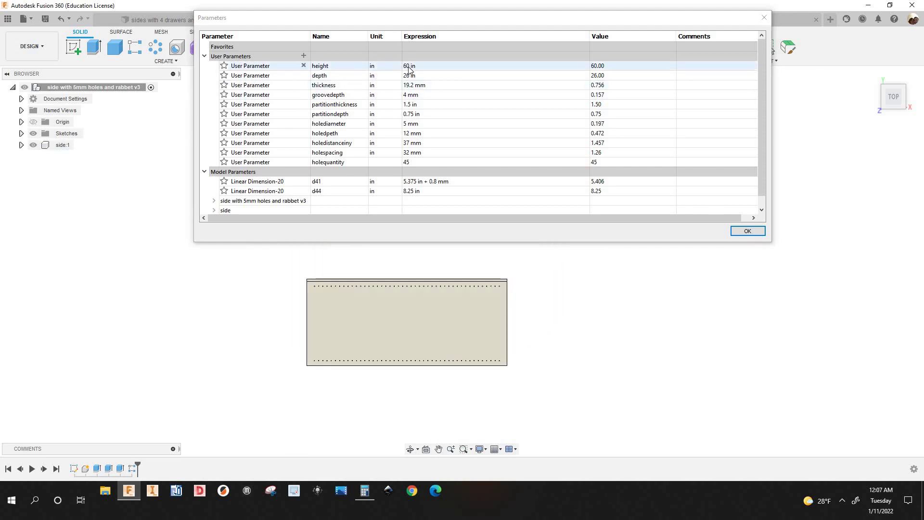
left_click(409, 66)
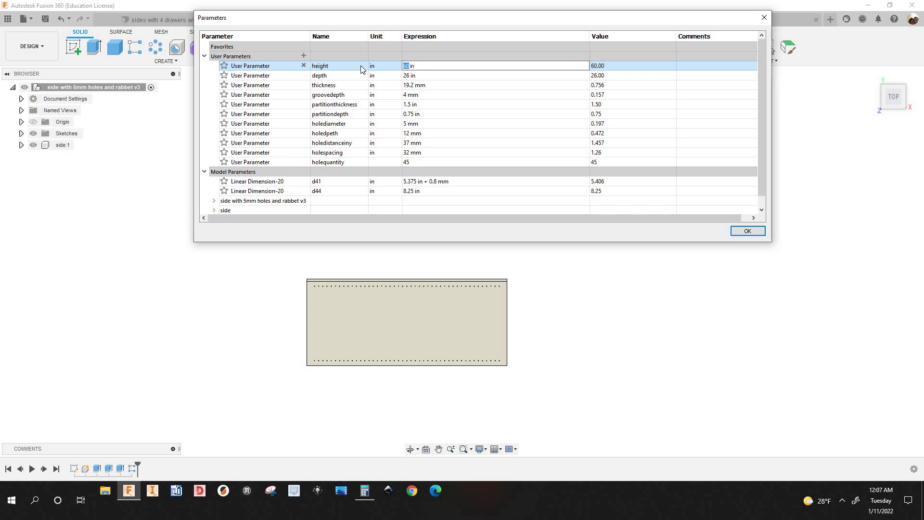
type("25 in")
key("Return")
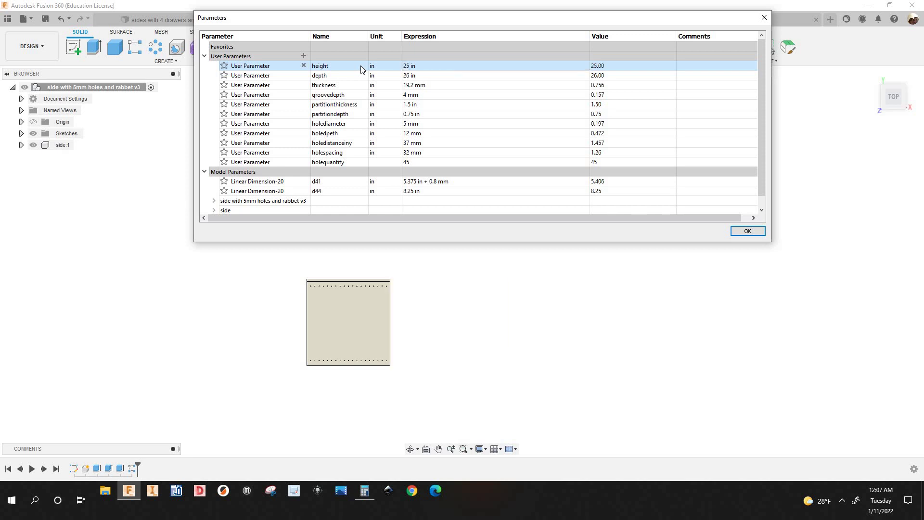
Step: Examine the shortened side panel and its two hole rows up close and as a whole
scroll(428, 308, "up", 5)
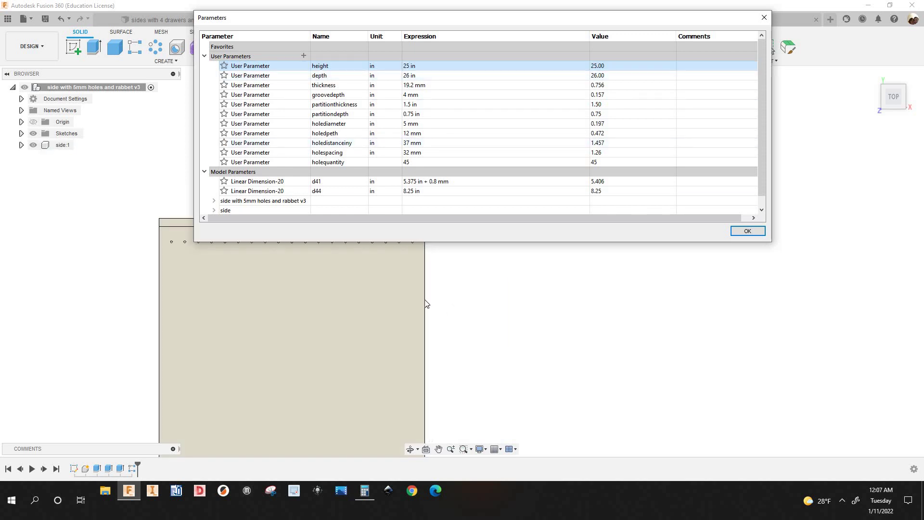
scroll(416, 359, "up", 2)
scroll(423, 359, "down", 4)
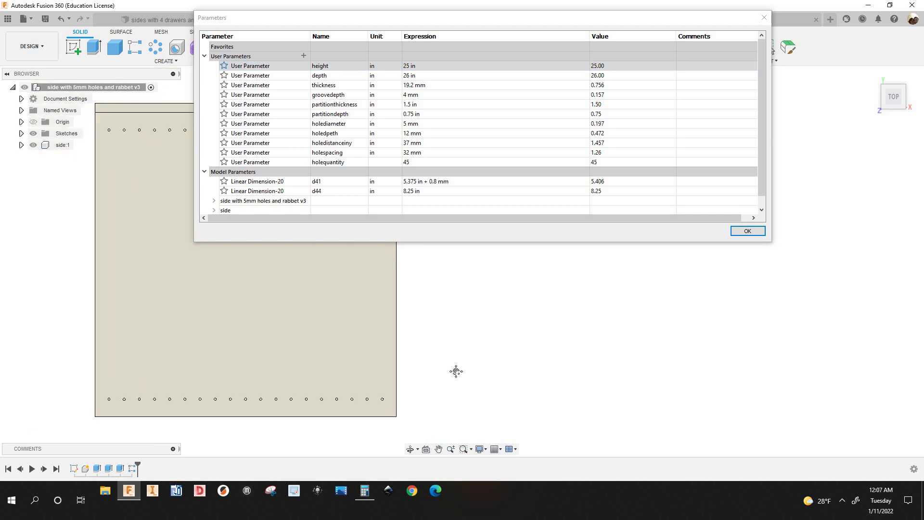
middle_click_drag(434, 370, 464, 391)
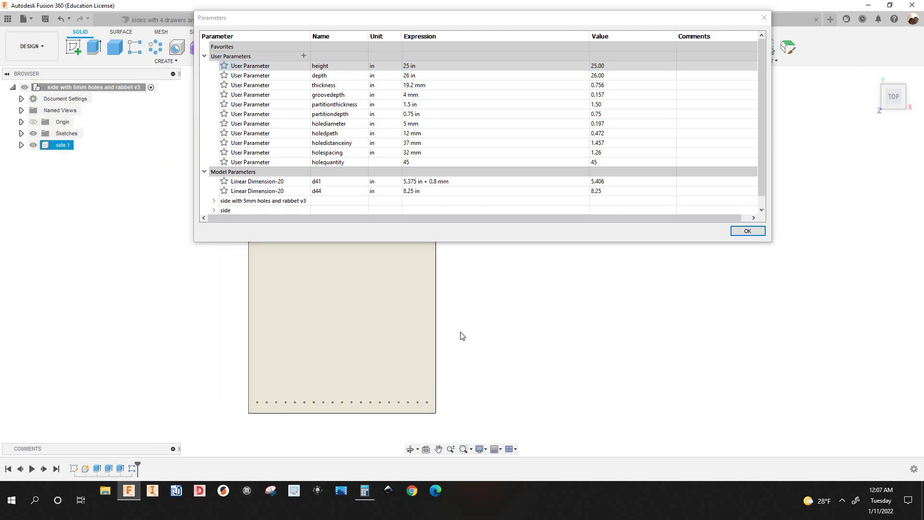
scroll(438, 341, "down", 3)
middle_click_drag(437, 341, 436, 355)
middle_click_drag(400, 171, 416, 191)
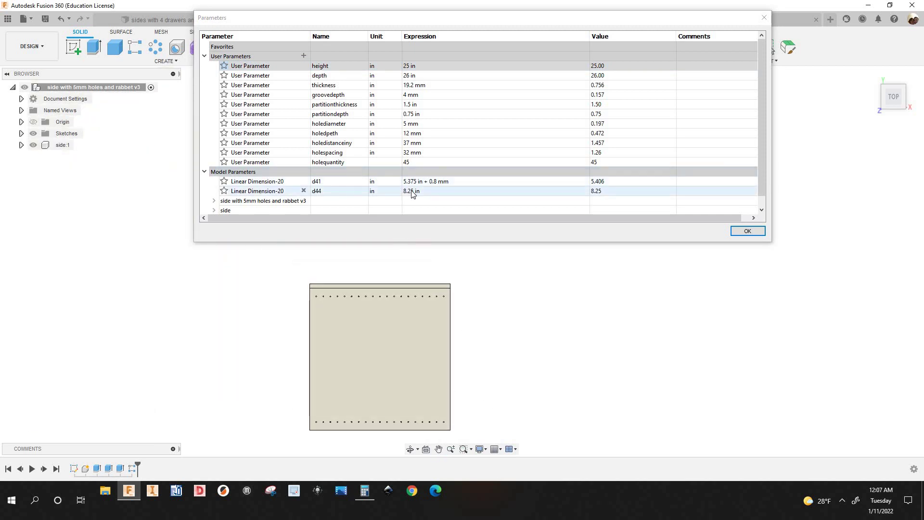
Step: Set the side panel's depth parameter to 16 in and bring both hole rows into view
left_click(409, 76)
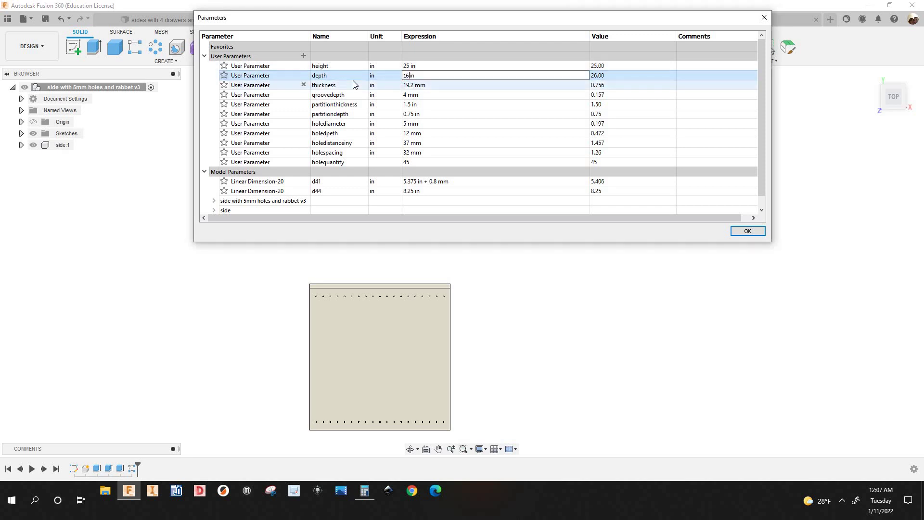
key("Return")
scroll(391, 364, "up", 3)
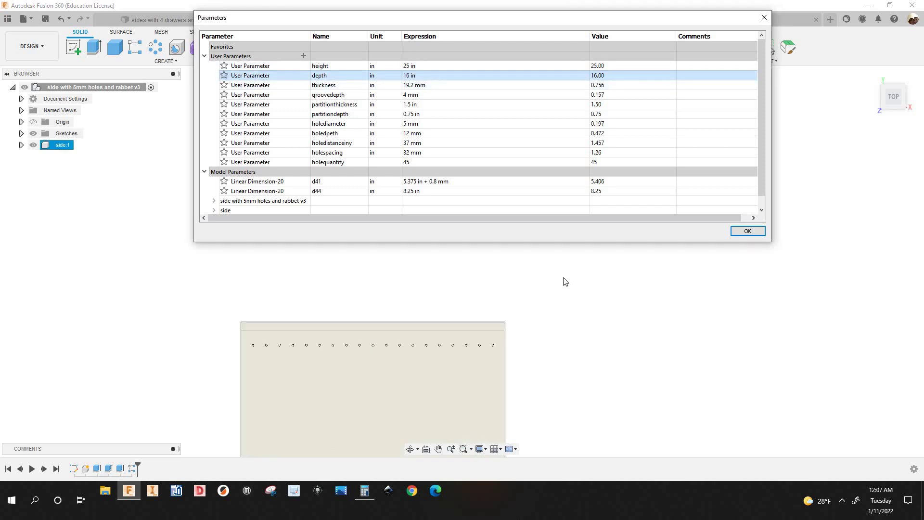
middle_click_drag(365, 272, 336, 212)
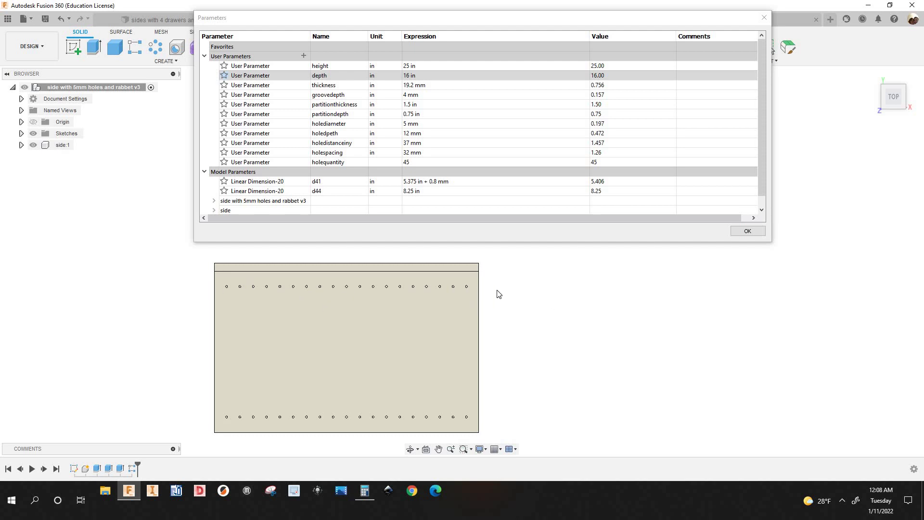
Step: Set the holequantity parameter to 15 and check the hole rows on the side panel
left_click(415, 163)
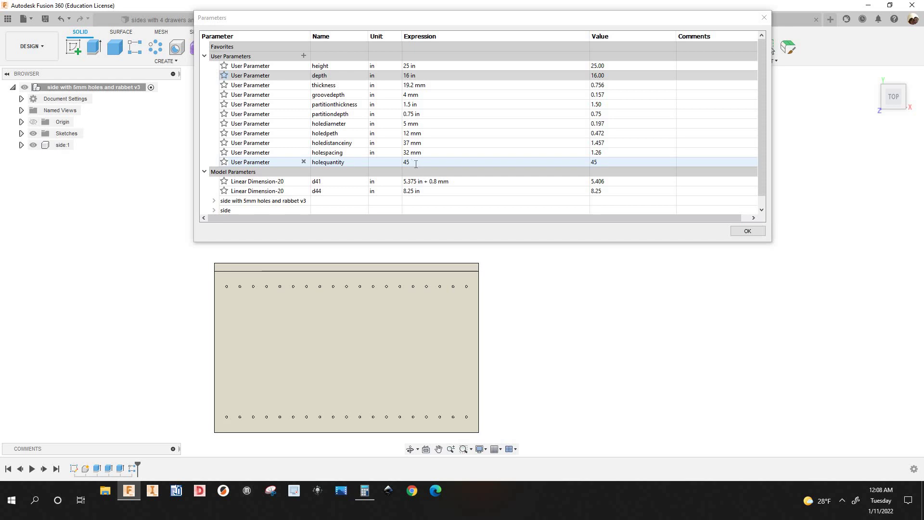
left_click(416, 163)
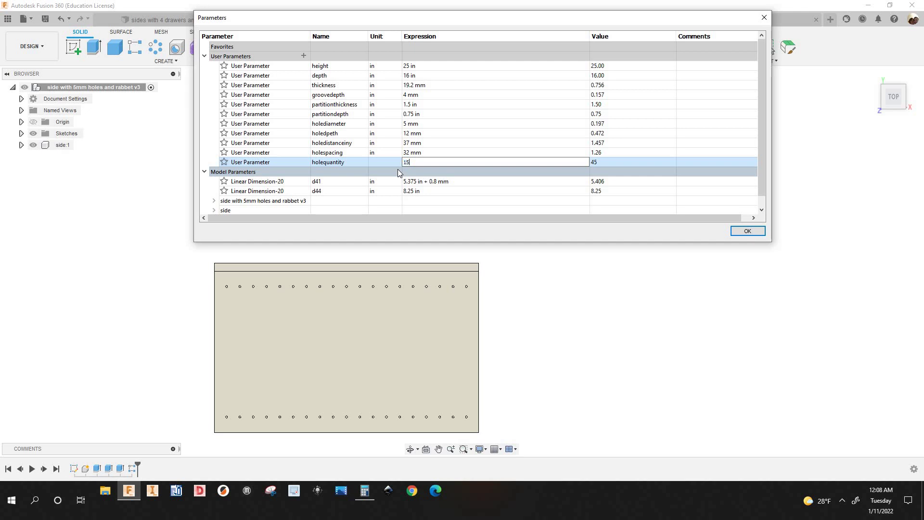
key("Return")
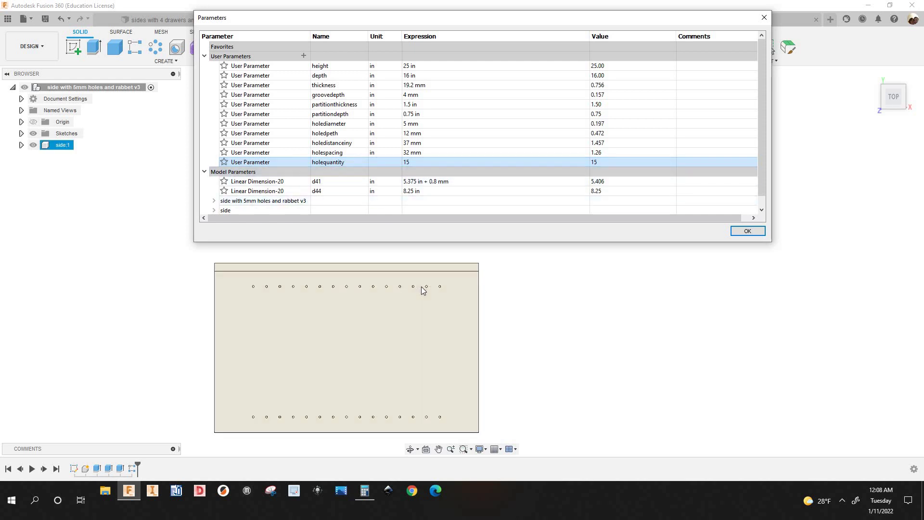
scroll(416, 279, "up", 3)
scroll(472, 269, "down", 1)
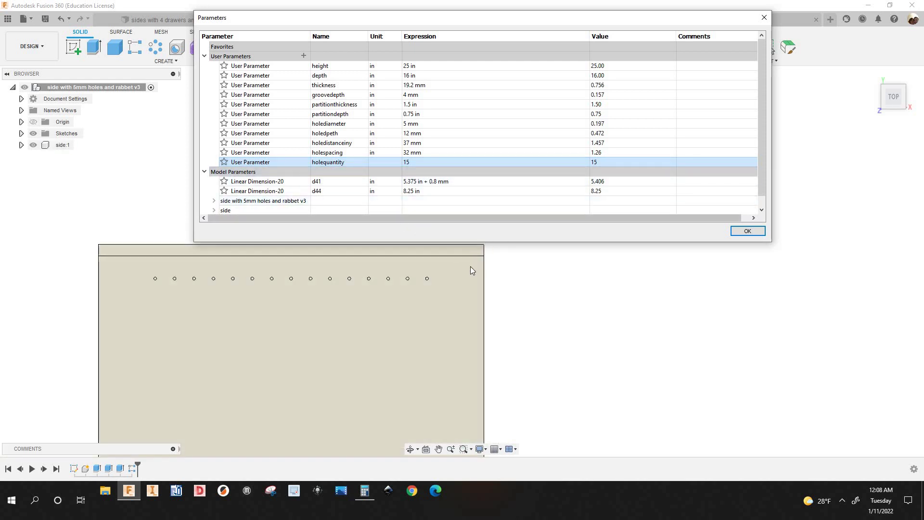
scroll(472, 270, "down", 3)
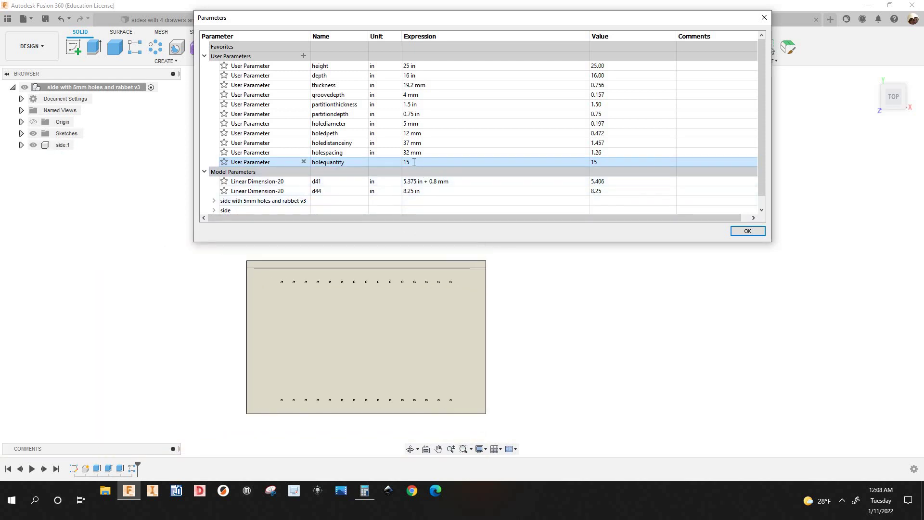
Step: Set the holequantity parameter to 16 and check how the hole rows sit relative to the panel's ends
double_click(409, 163)
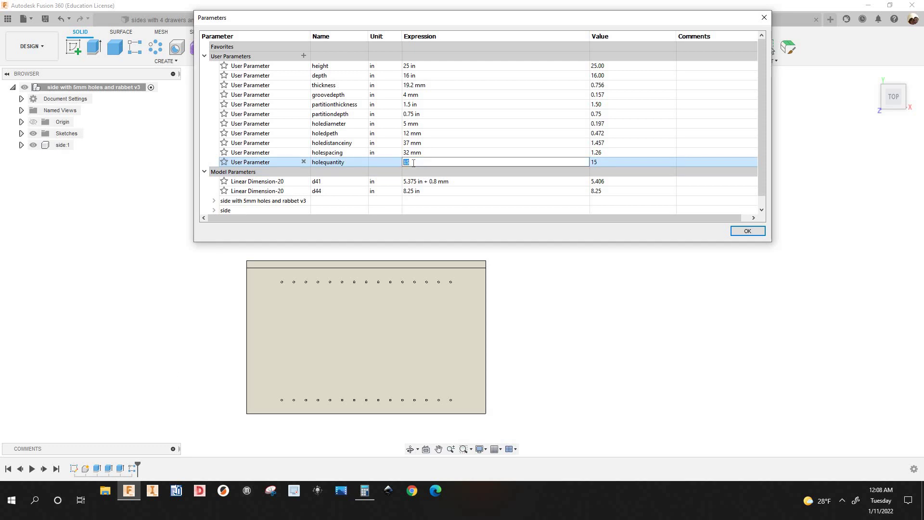
type("16")
key("Return")
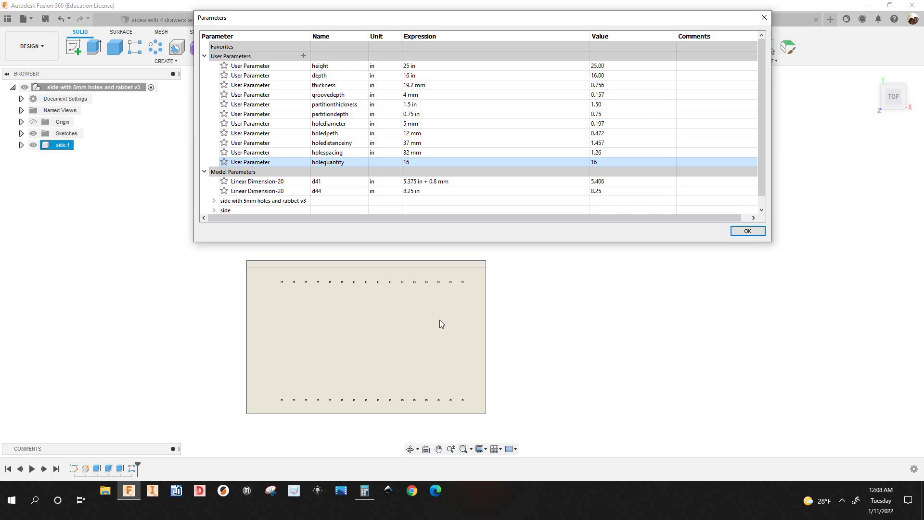
scroll(438, 319, "down", 2)
scroll(435, 310, "up", 2)
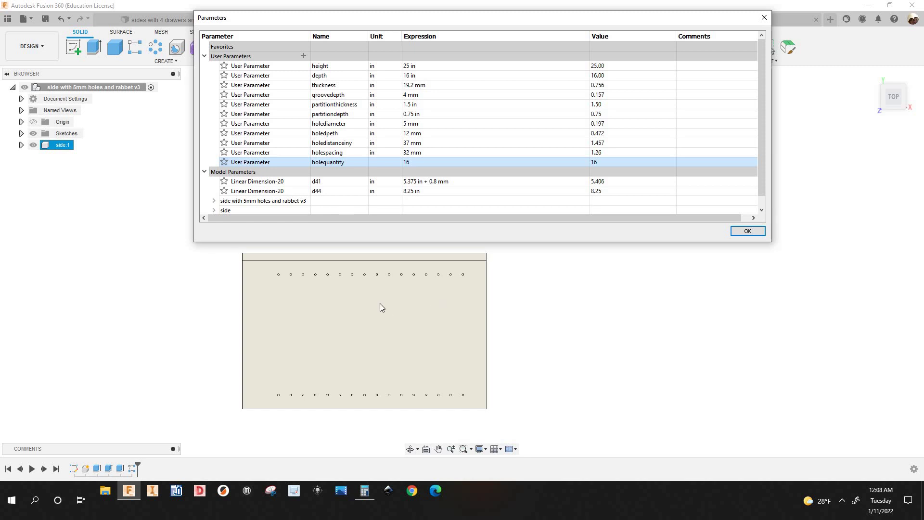
scroll(421, 326, "up", 1)
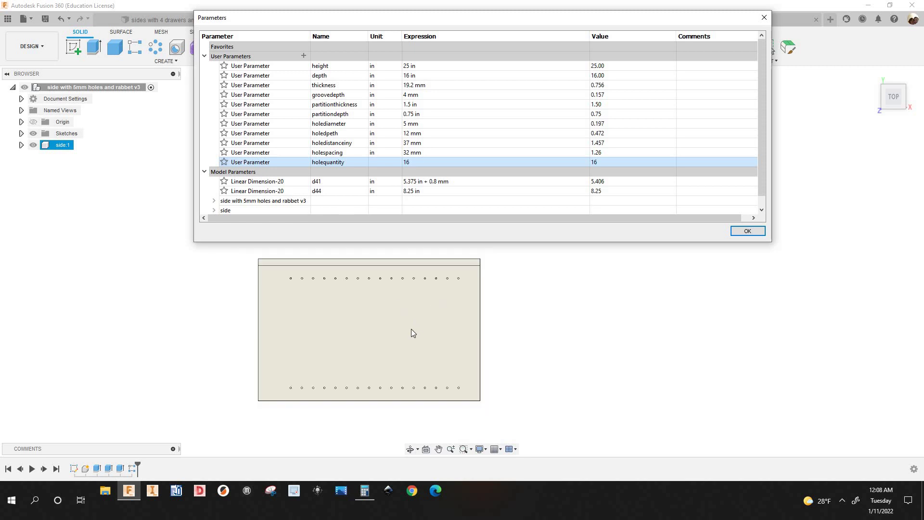
scroll(421, 329, "down", 1)
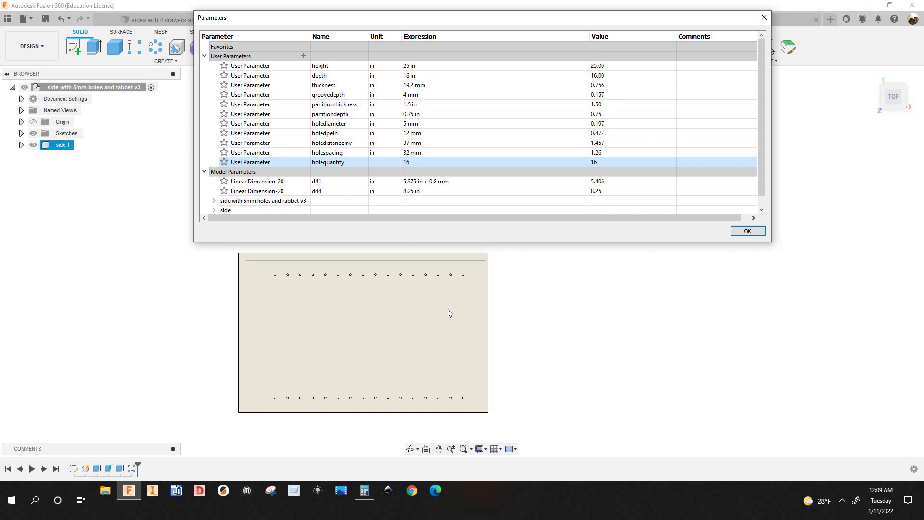
scroll(487, 284, "up", 3)
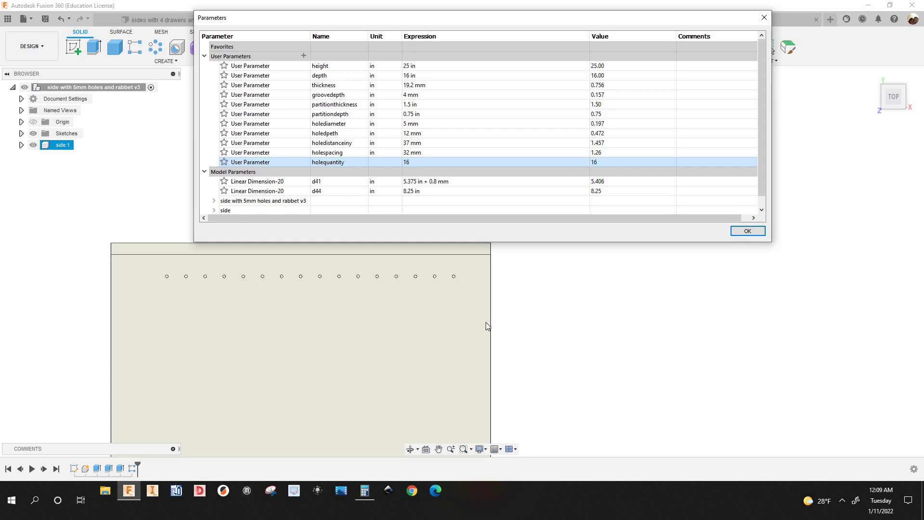
scroll(477, 289, "down", 3)
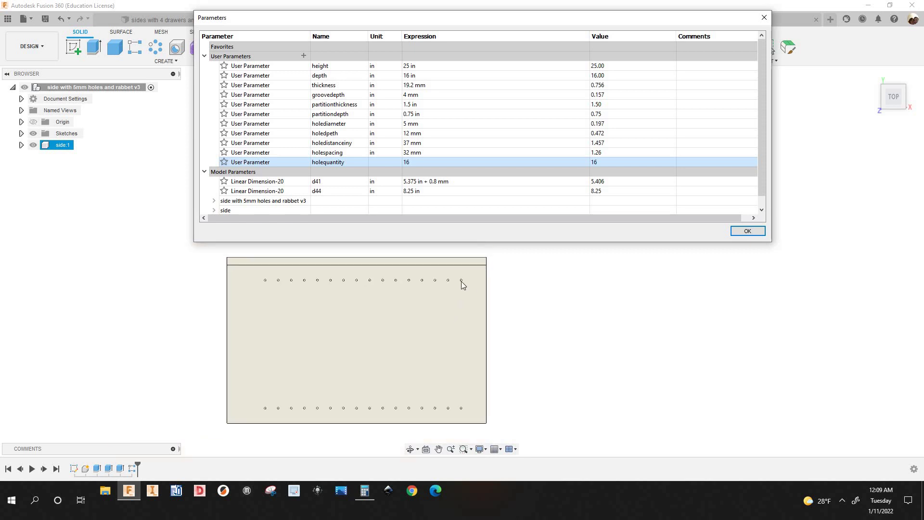
scroll(461, 281, "down", 1)
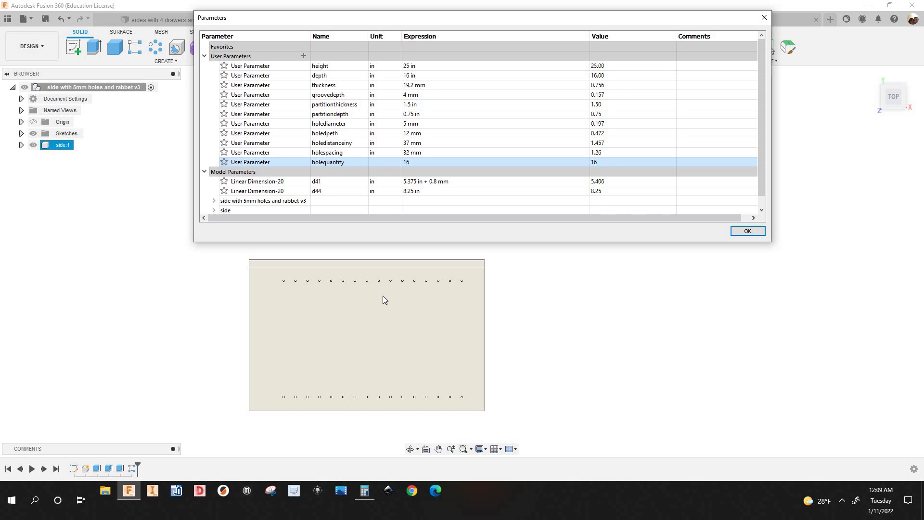
Step: Set the holequantity parameter to 19 and accept the parameter changes
left_click(408, 162)
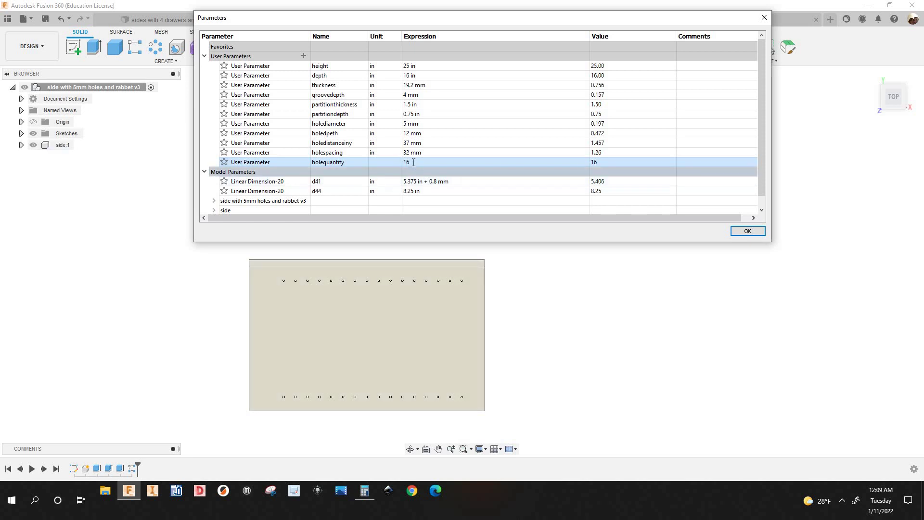
left_click(414, 164)
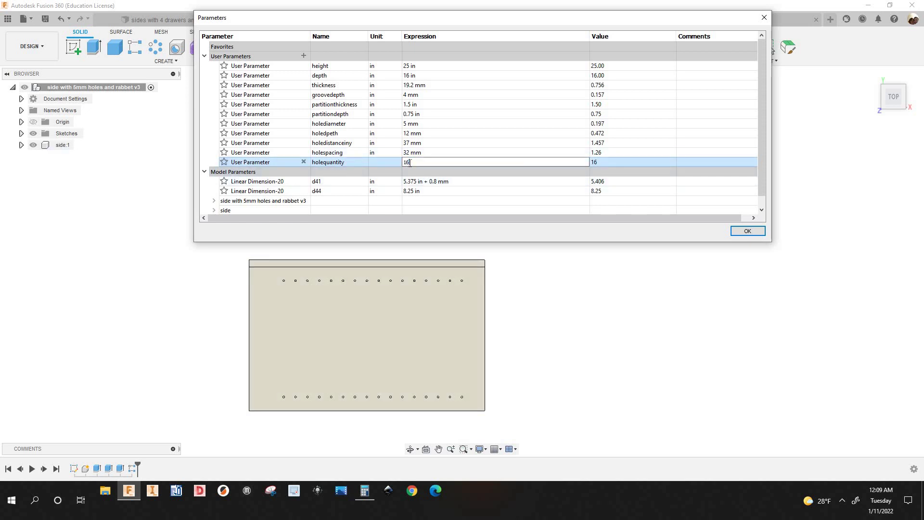
left_click_drag(410, 163, 405, 163)
key("BackSpace")
type("9")
key("Return")
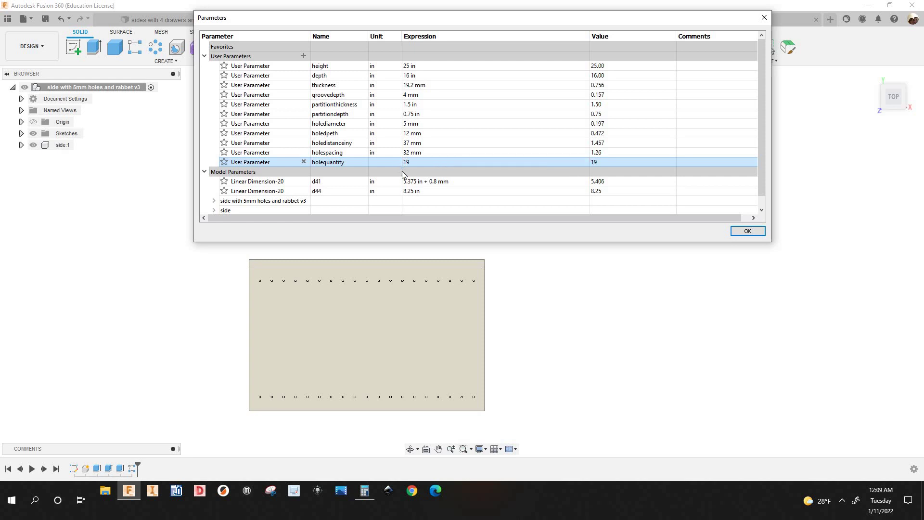
left_click(749, 232)
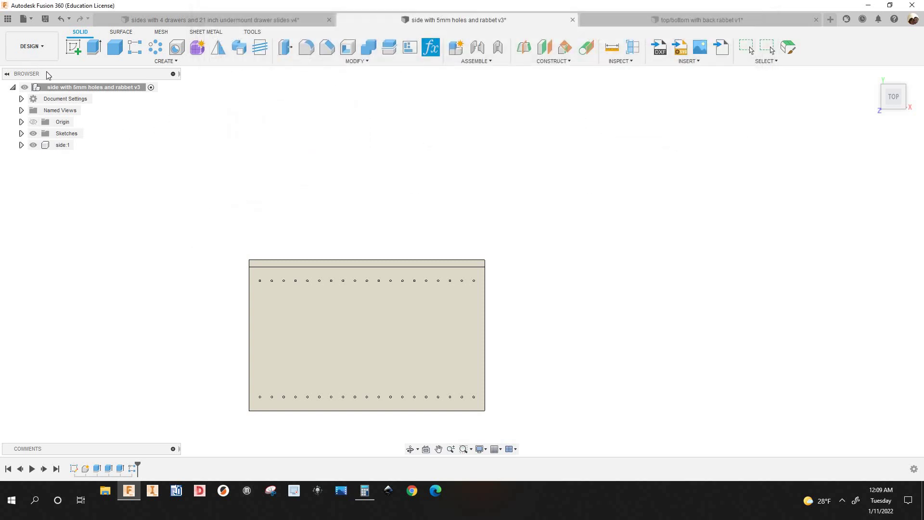
Step: In the Manufacture workspace, regenerate Setup1's toolpaths for the resized side panel and display the Drill1 toolpath
left_click(31, 46)
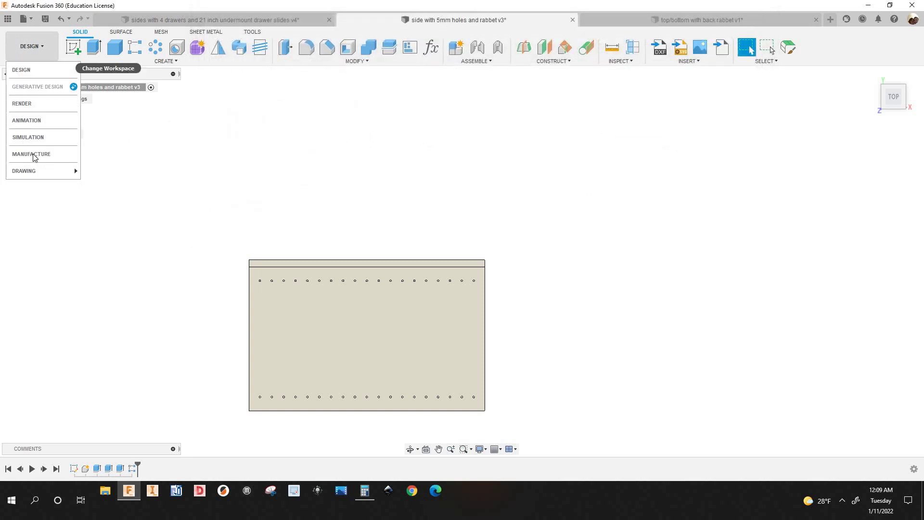
left_click(34, 153)
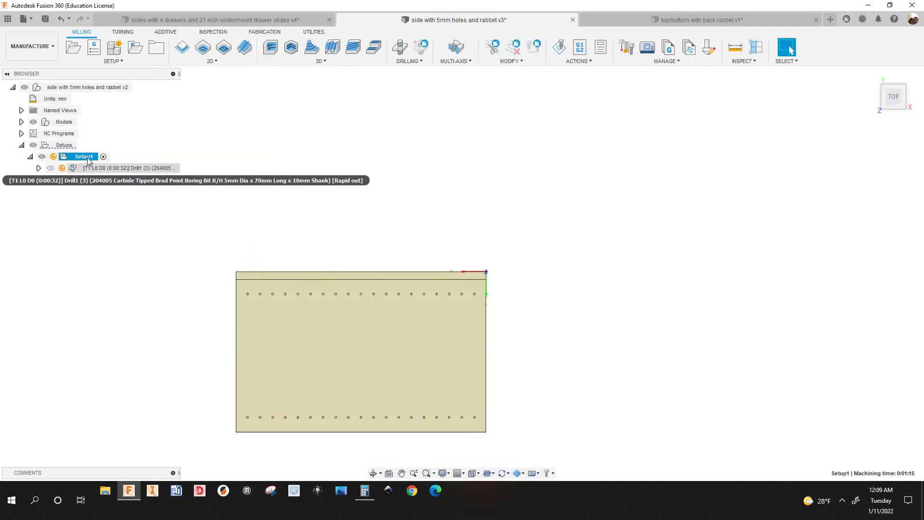
right_click(83, 156)
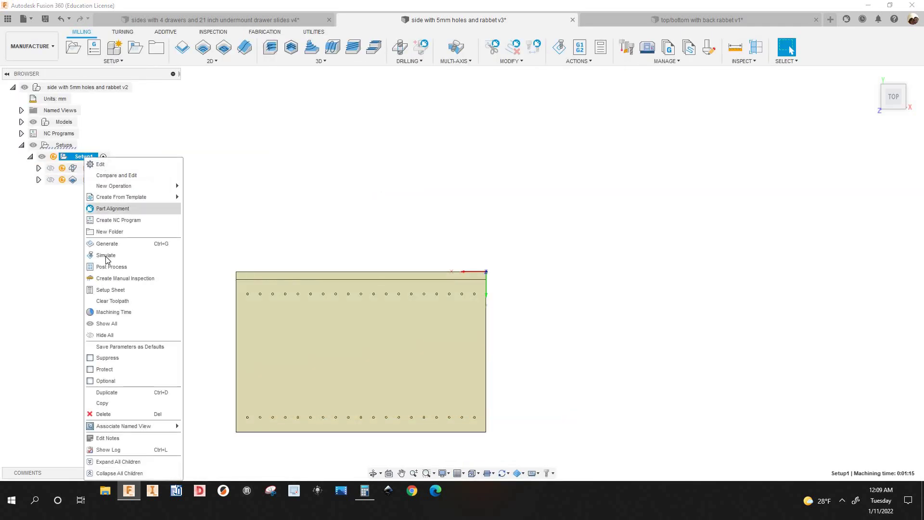
left_click(107, 244)
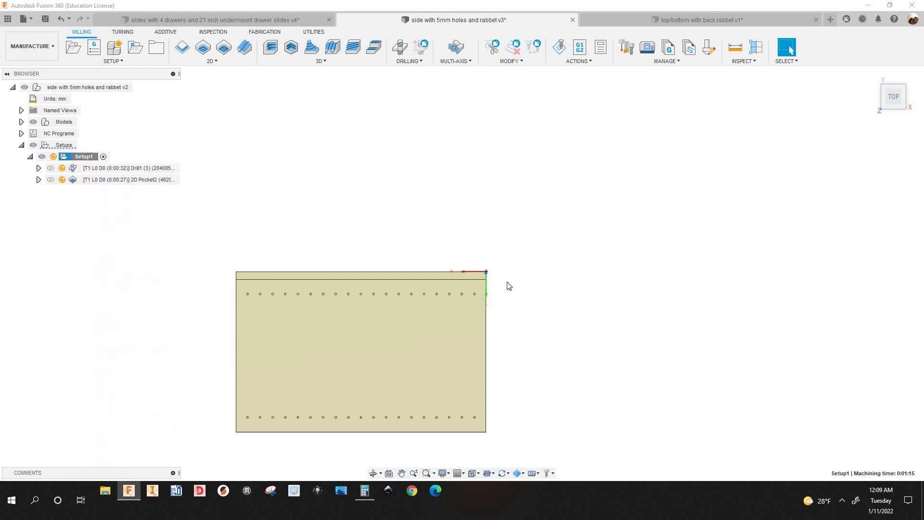
left_click(147, 168)
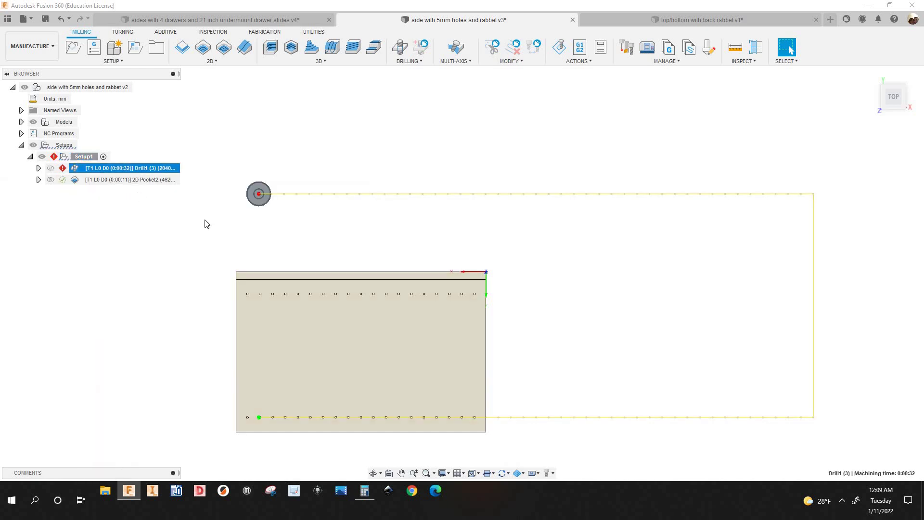
scroll(195, 201, "down", 1)
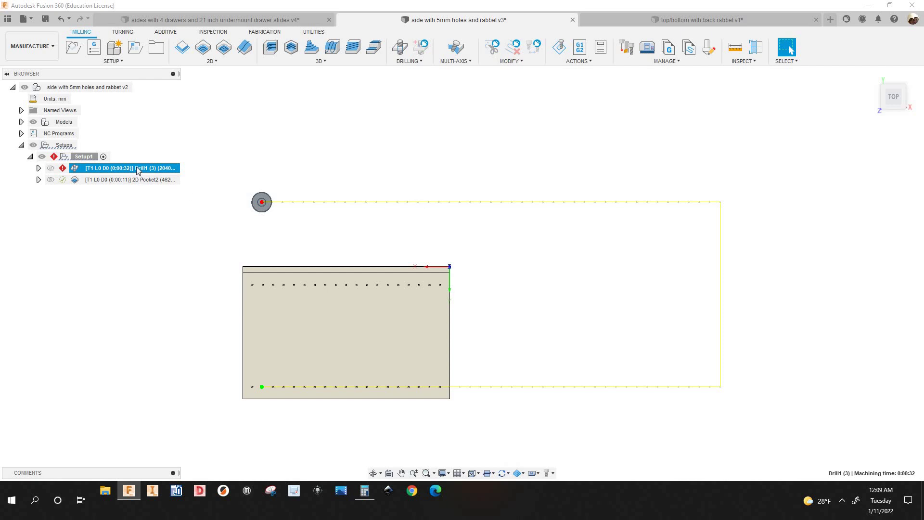
Step: Edit the Drill1 operation, answer No to clearing its missing references, and remove the existing hole face selection in its geometry settings
right_click(138, 168)
key("Return")
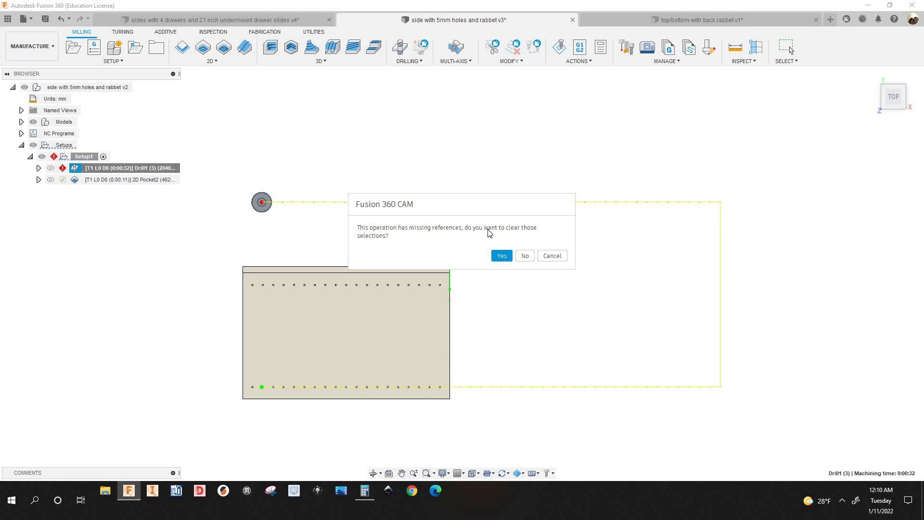
left_click(523, 255)
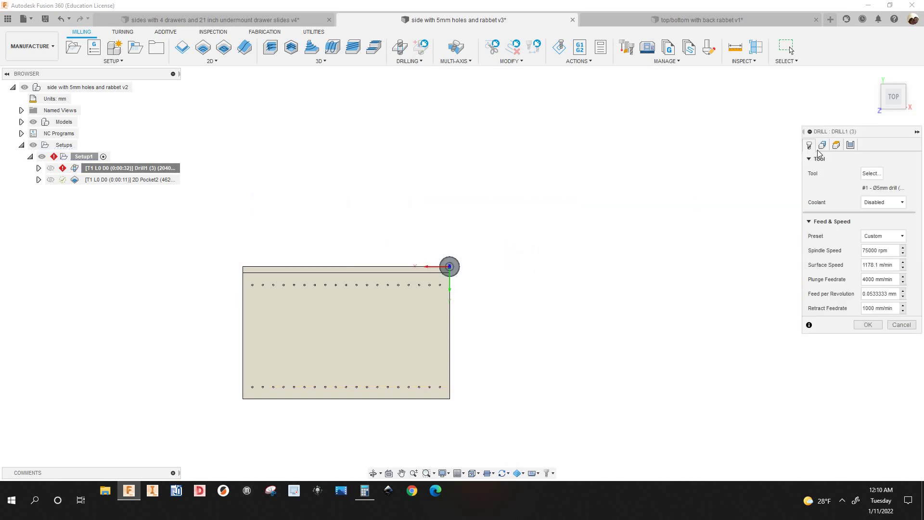
left_click(821, 146)
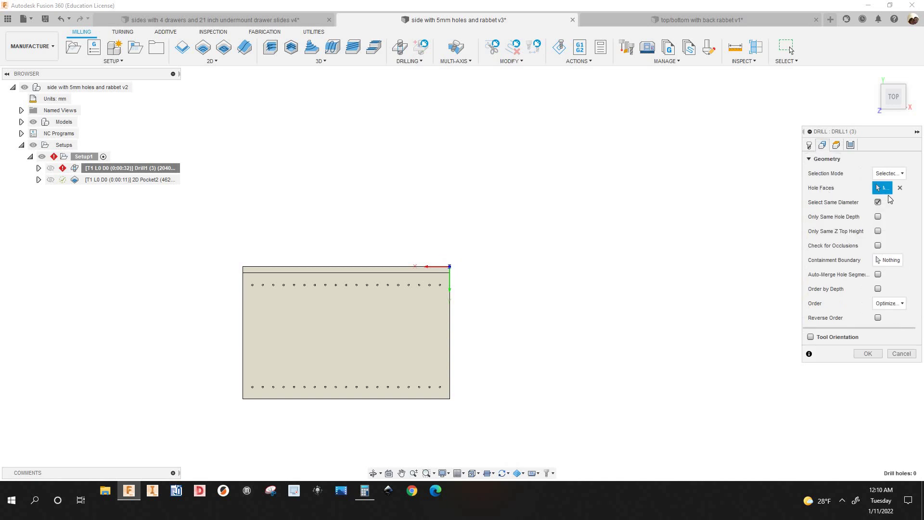
scroll(382, 292, "up", 5)
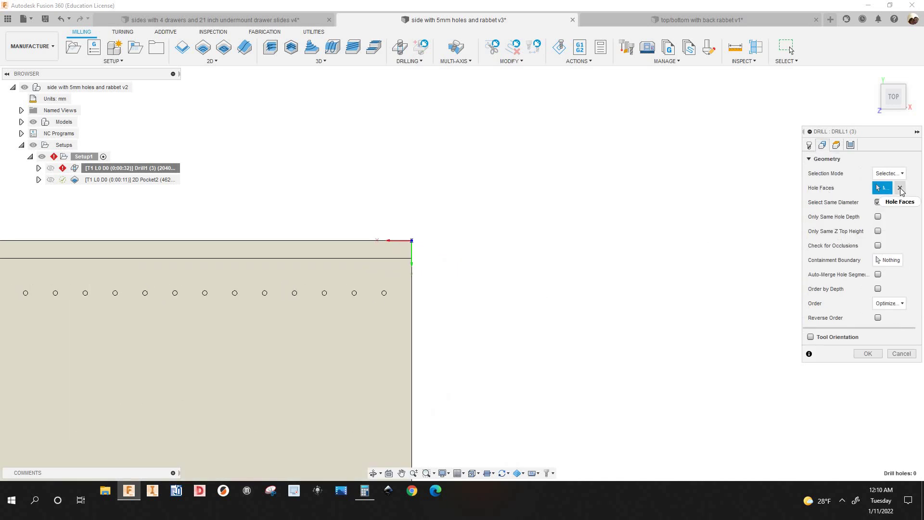
scroll(501, 308, "down", 3)
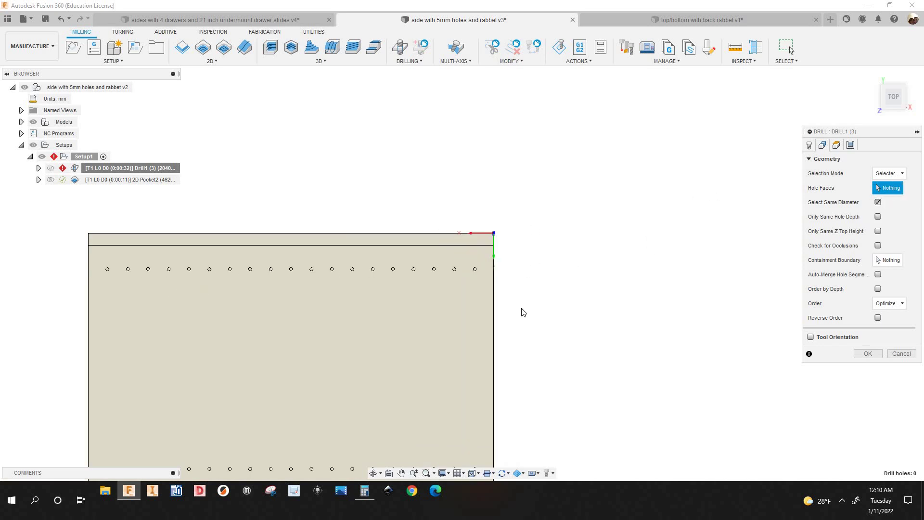
Step: Select the 5 mm hole nearest the panel's front corner as hole face with Select Same Diameter enabled, and accept the Drill1 operation
middle_click_drag(592, 385, 644, 302)
scroll(643, 302, "up", 3)
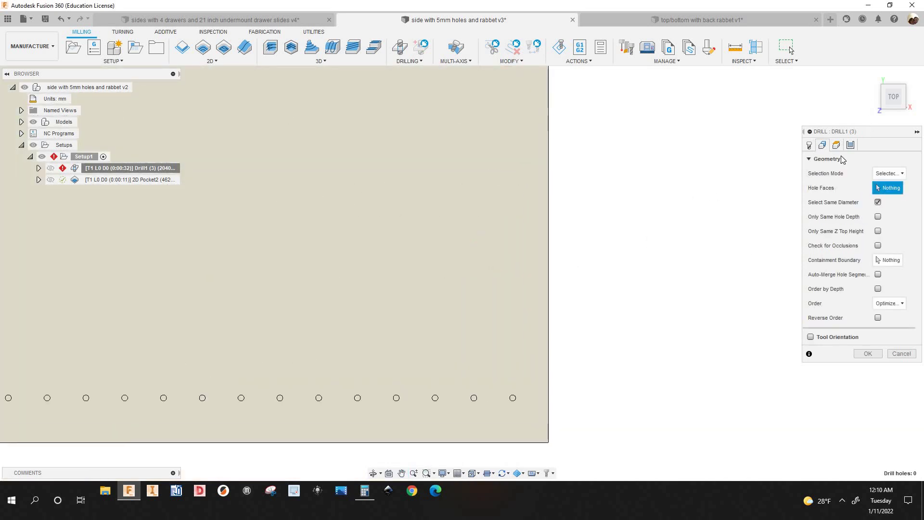
scroll(505, 342, "up", 4)
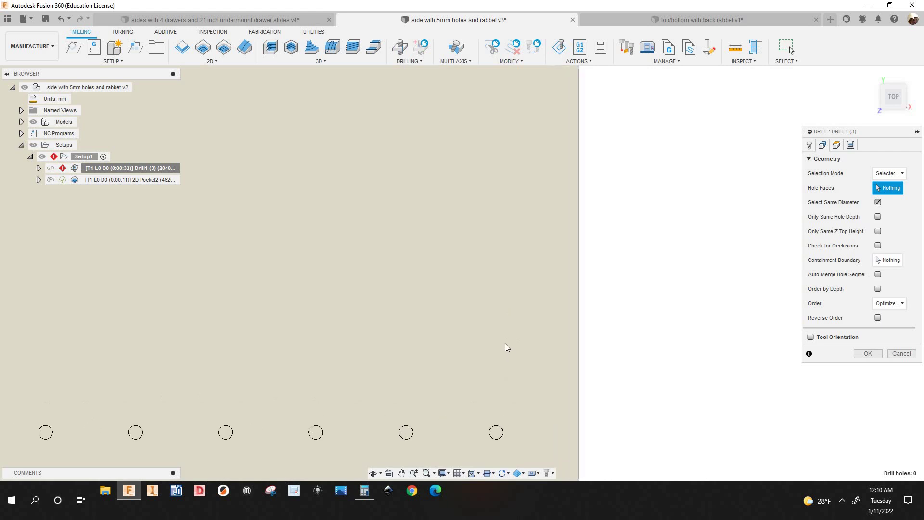
scroll(499, 334, "up", 1)
left_click(872, 74)
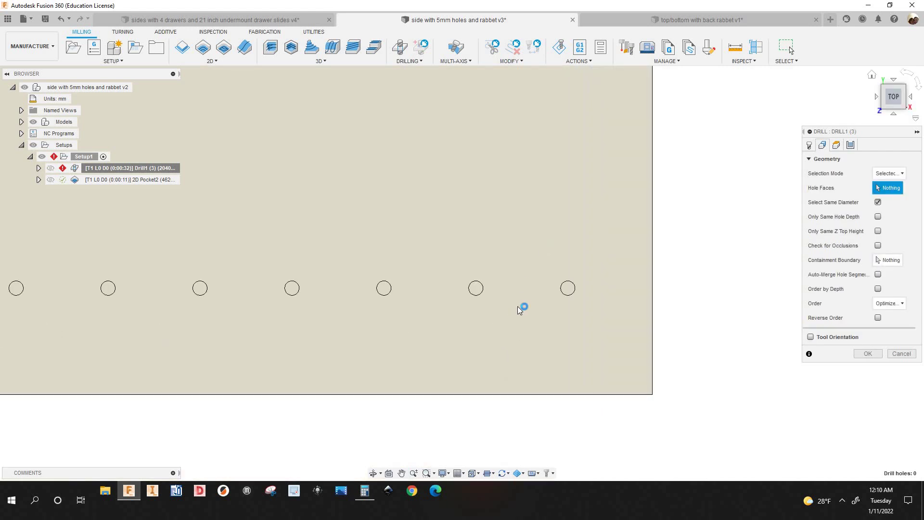
scroll(533, 445, "up", 5)
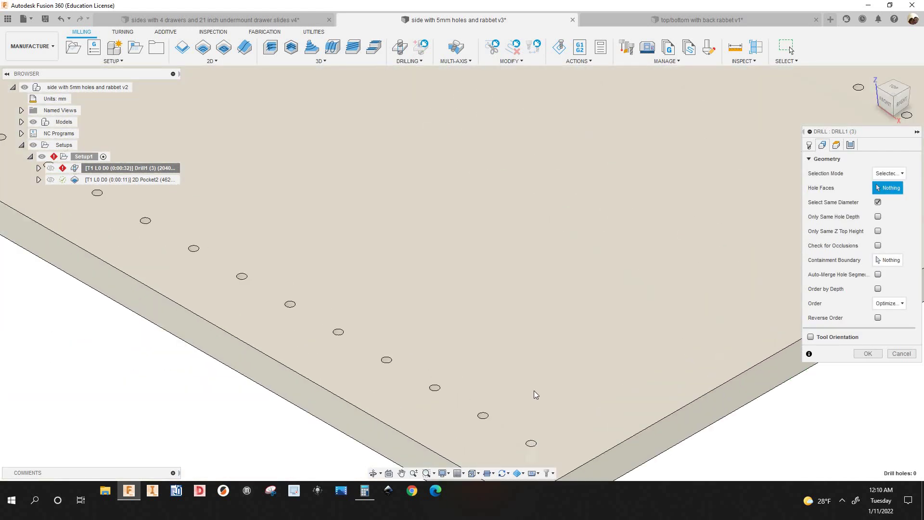
left_click(531, 448)
scroll(600, 212, "down", 8)
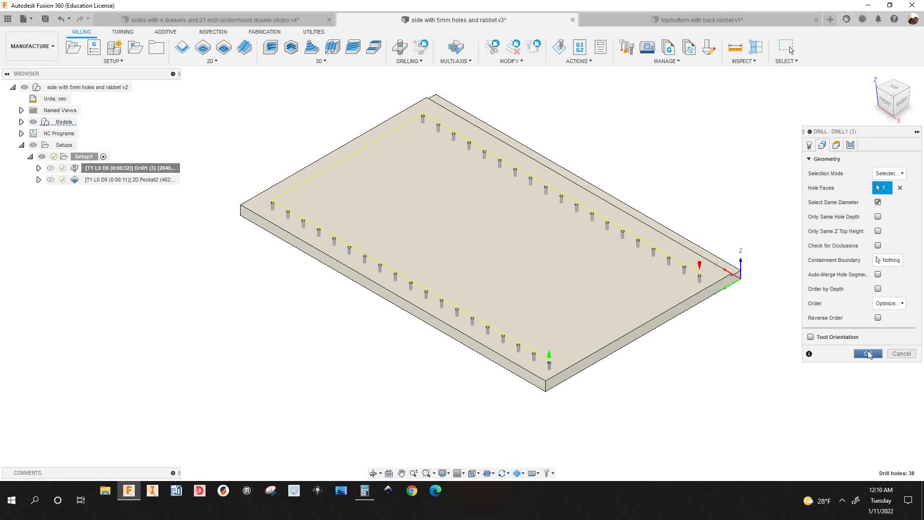
key("Return")
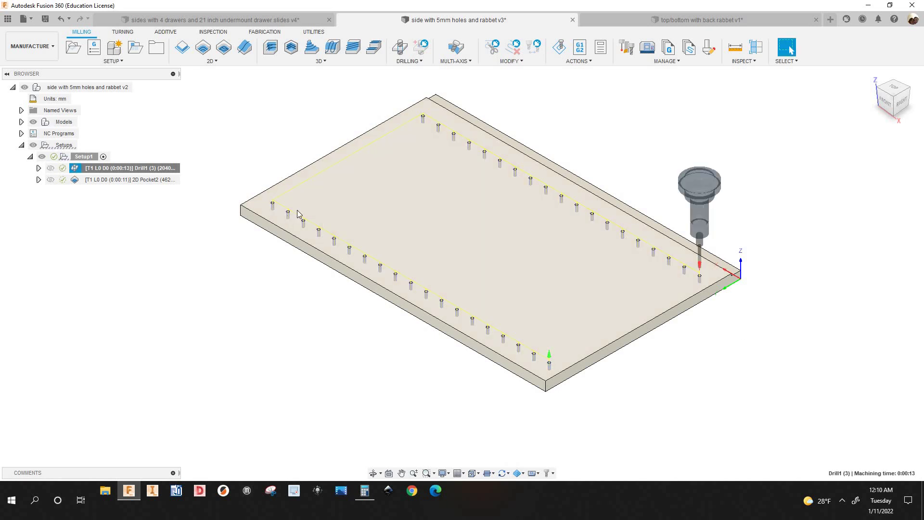
Step: In the Design workspace, set the height parameter of the side panel to 27 in and accept the change
left_click(32, 47)
left_click(28, 70)
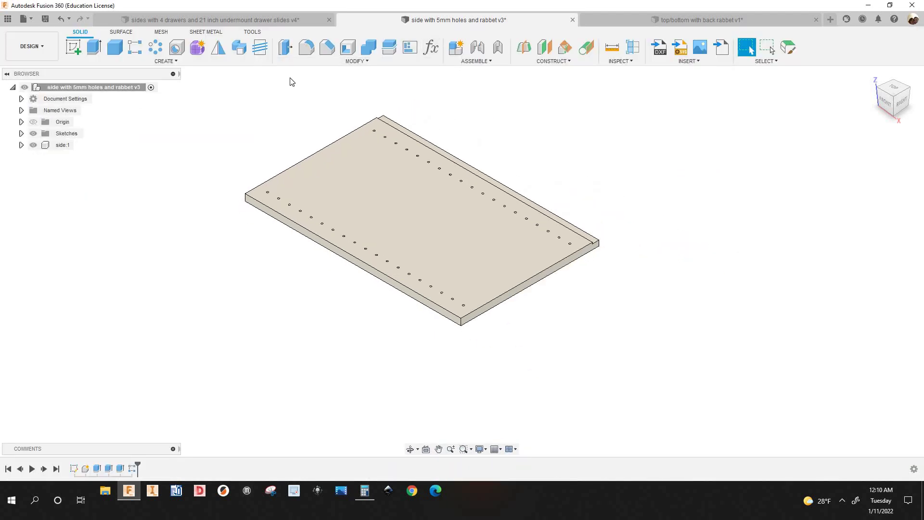
left_click(431, 47)
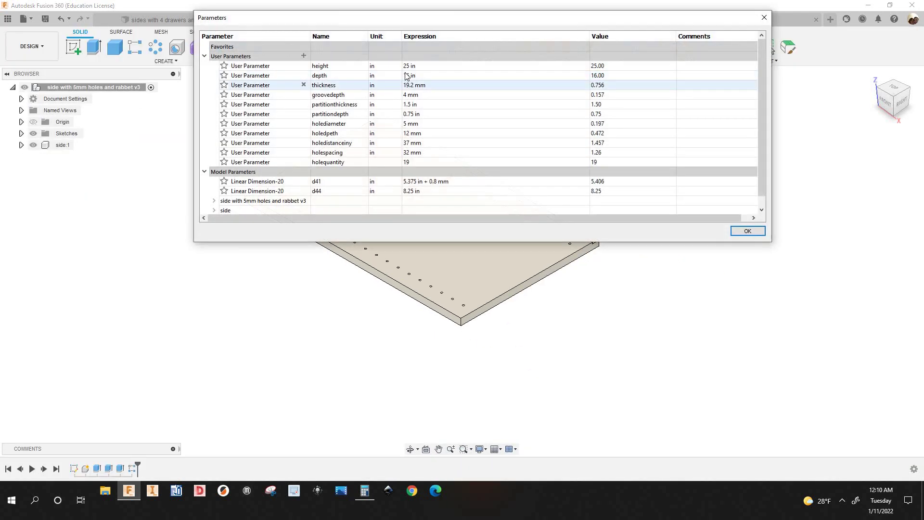
left_click(408, 68)
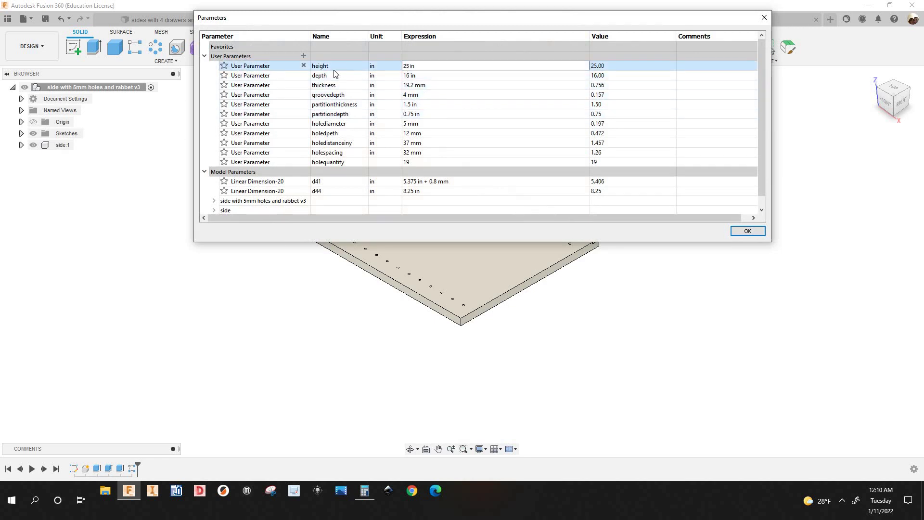
type("7")
key("Return")
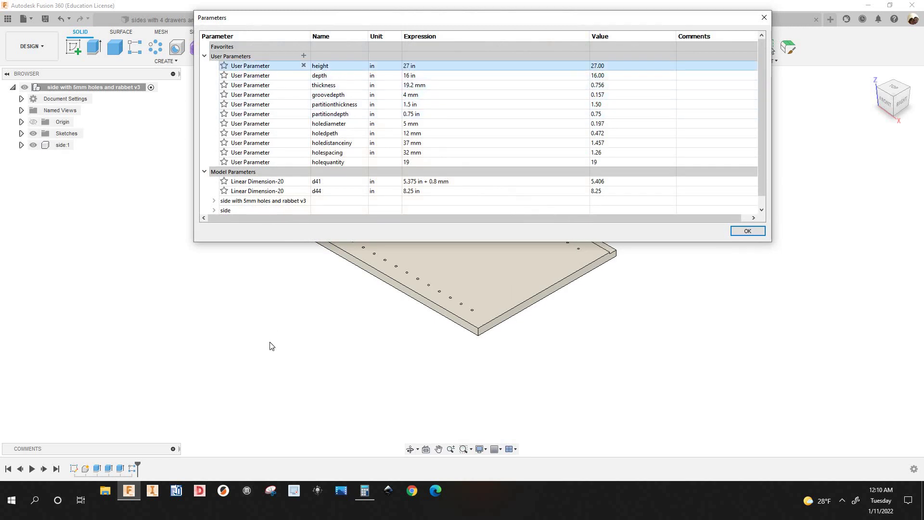
key("Return")
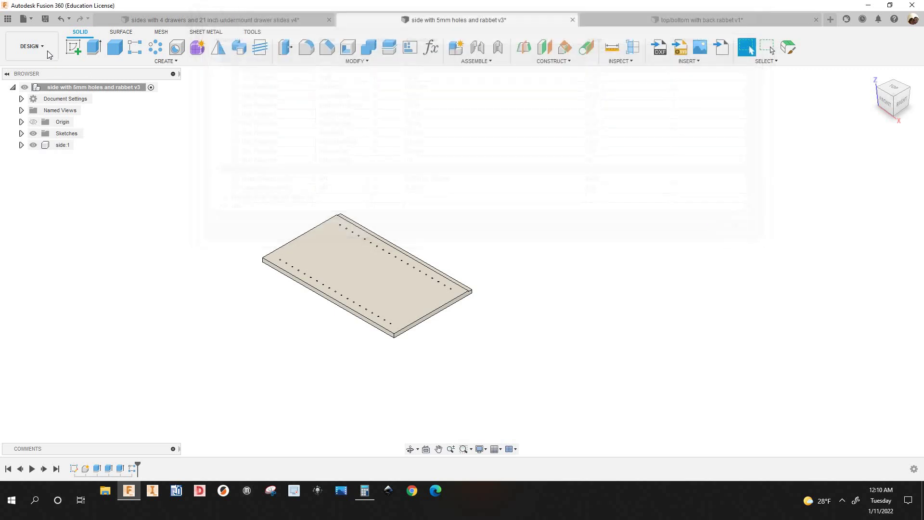
Step: In the Manufacture workspace, regenerate Setup1's toolpaths for the taller panel and check the Drill1 and 2D Pocket2 toolpaths
left_click(48, 50)
left_click(48, 154)
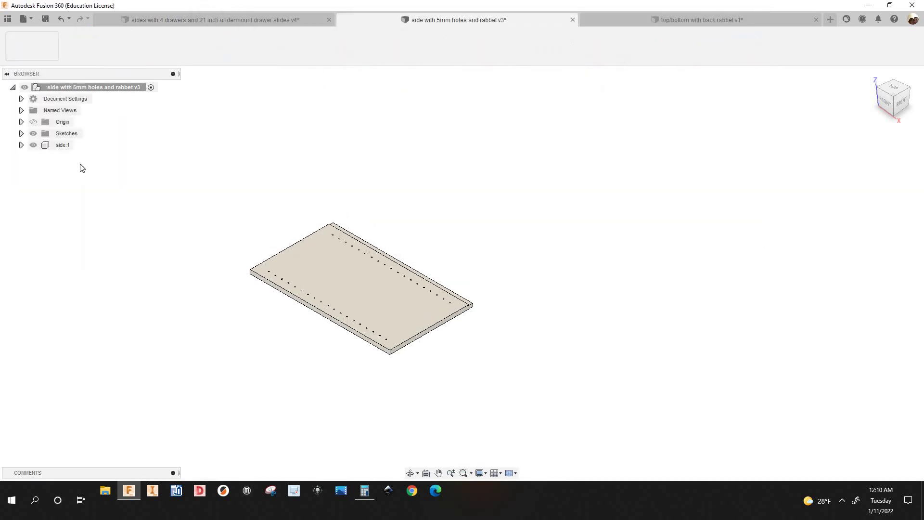
left_click(83, 156)
right_click(84, 156)
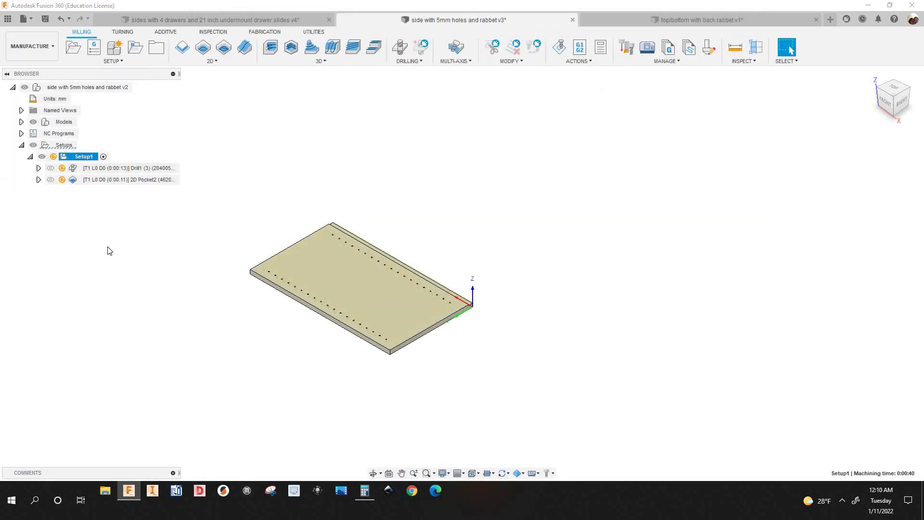
key("ctrl+g")
left_click(133, 169)
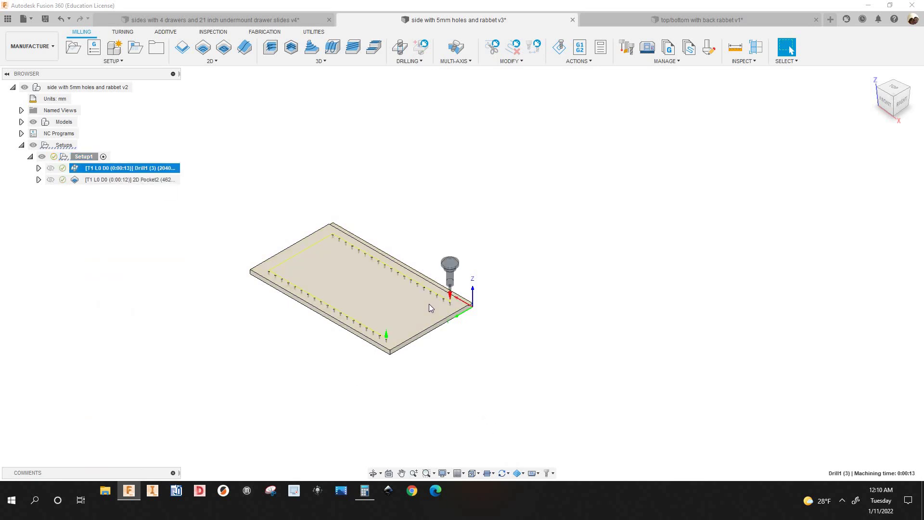
scroll(429, 304, "up", 5)
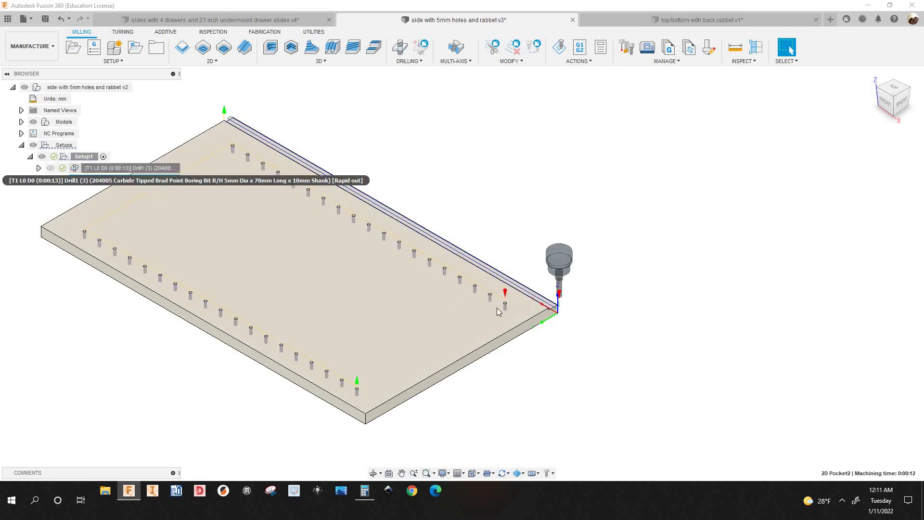
scroll(255, 94, "down", 4)
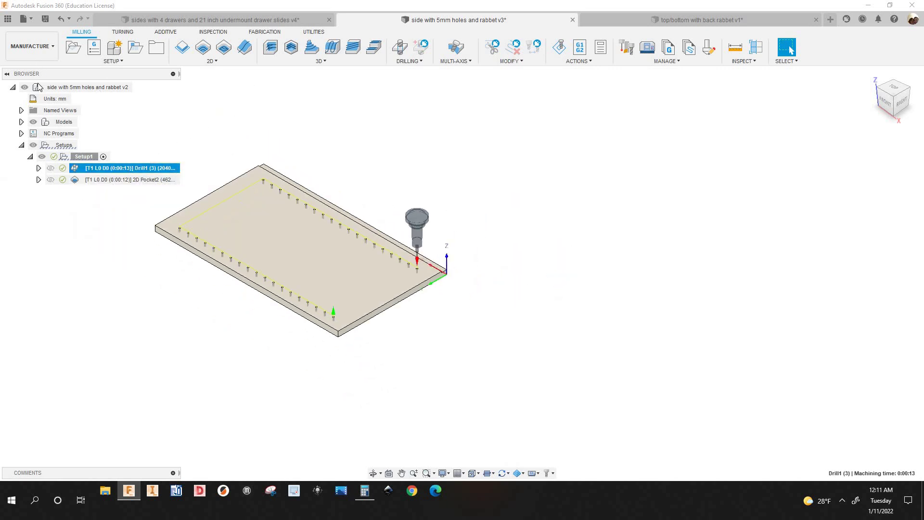
Step: Return to the Design workspace, set the depth parameter to 18 in and accept the change
left_click(31, 46)
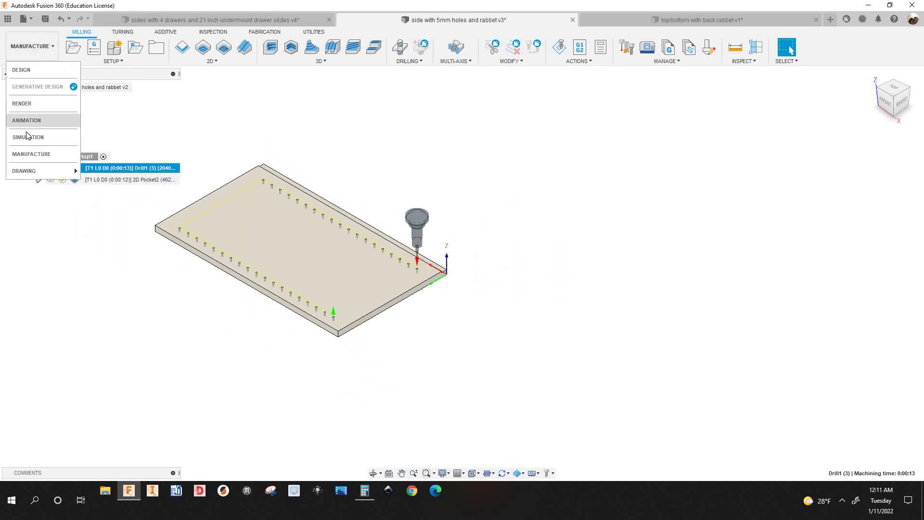
left_click(28, 70)
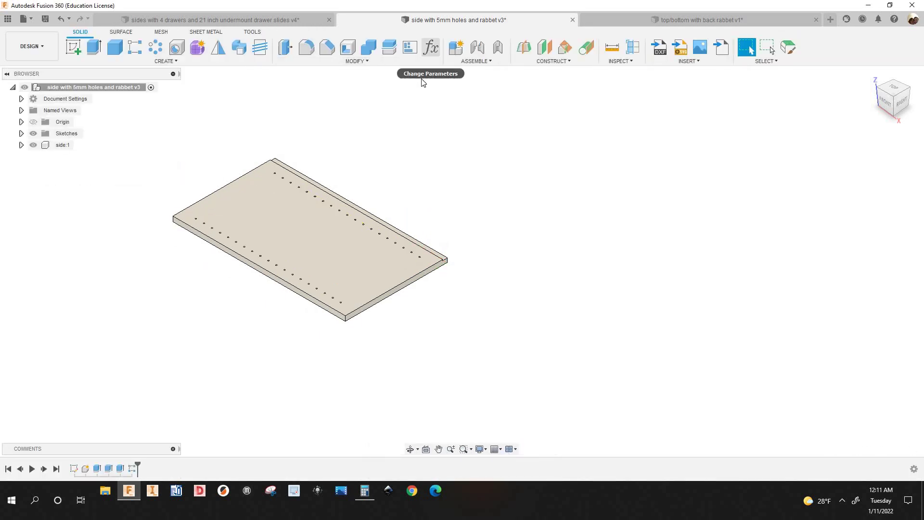
left_click(431, 49)
left_click(411, 76)
double_click(407, 75)
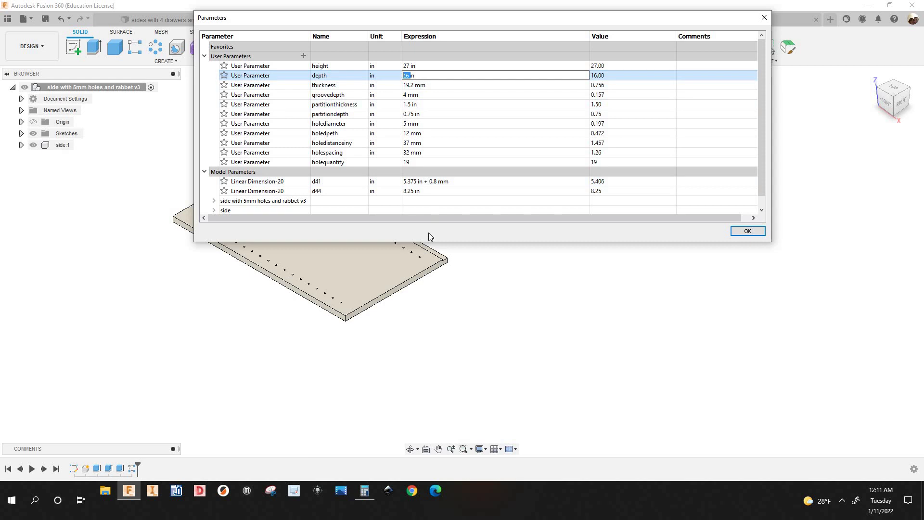
type("18")
key("Return")
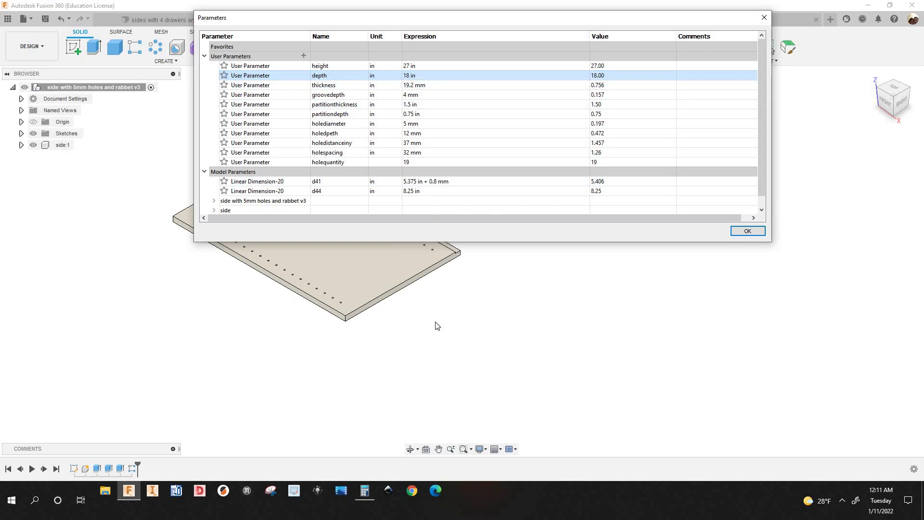
left_click(455, 256)
scroll(469, 262, "up", 5)
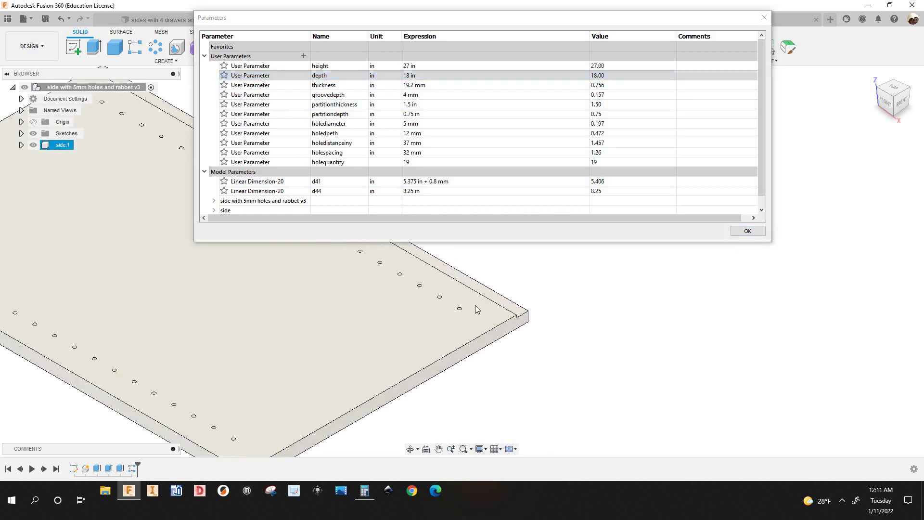
scroll(476, 305, "down", 2)
left_click(749, 232)
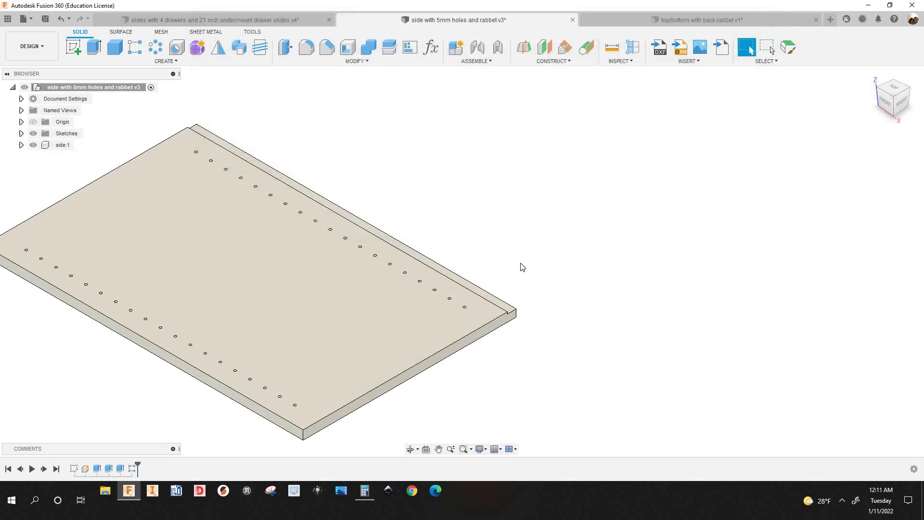
Step: Examine the end holes of both rows and their distance from the edges and rabbet on the deeper panel
scroll(466, 275, "up", 6)
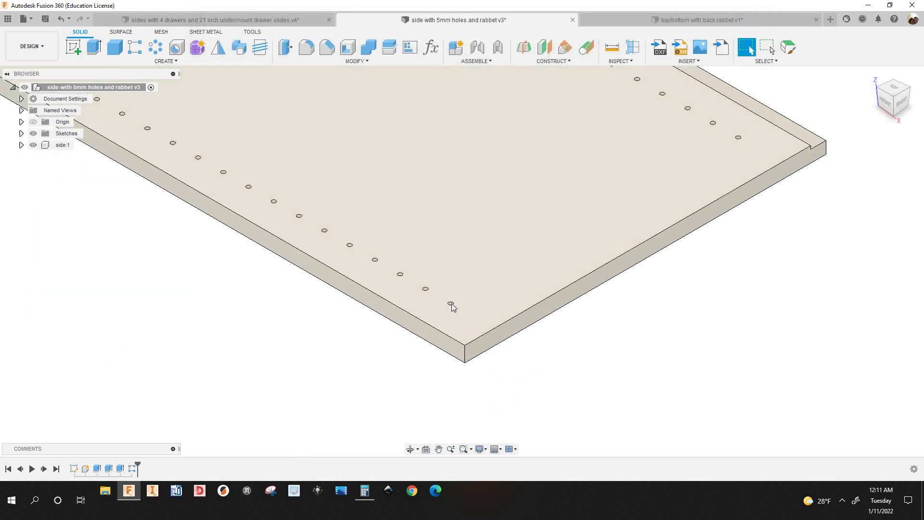
scroll(451, 303, "up", 8)
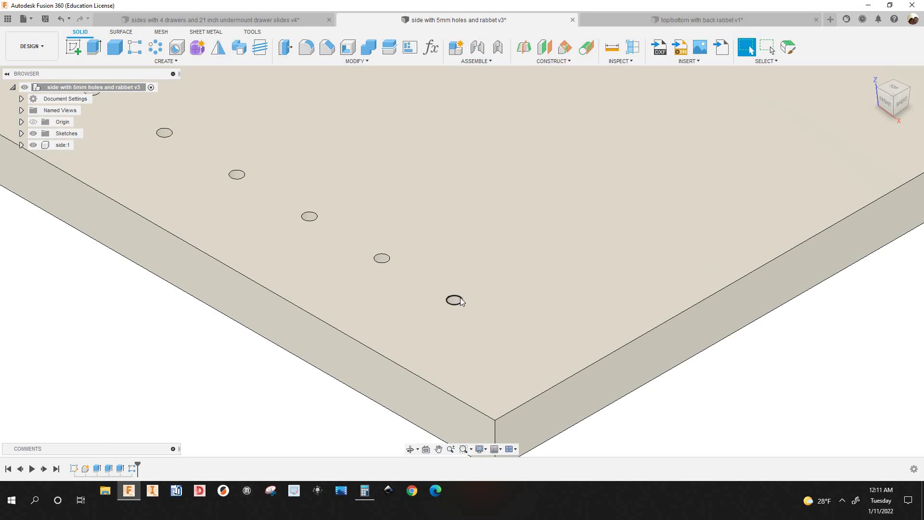
scroll(460, 297, "down", 12)
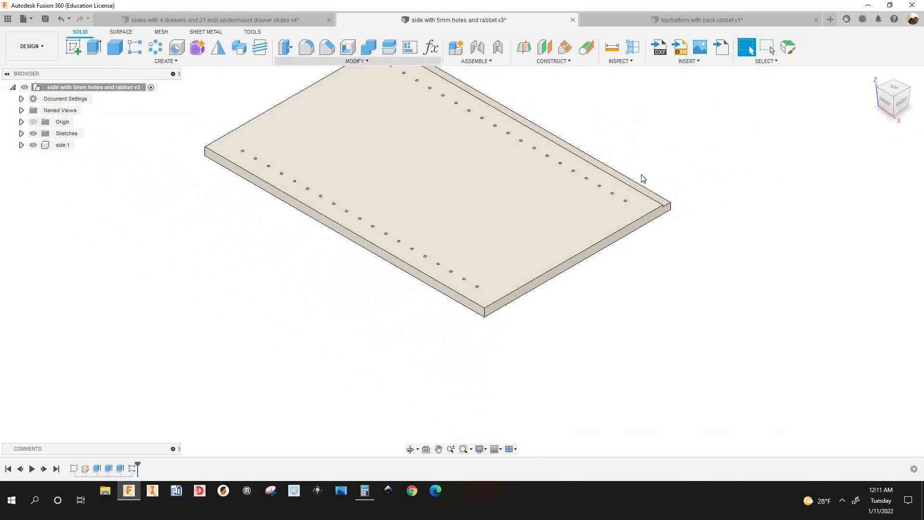
scroll(592, 245, "up", 3)
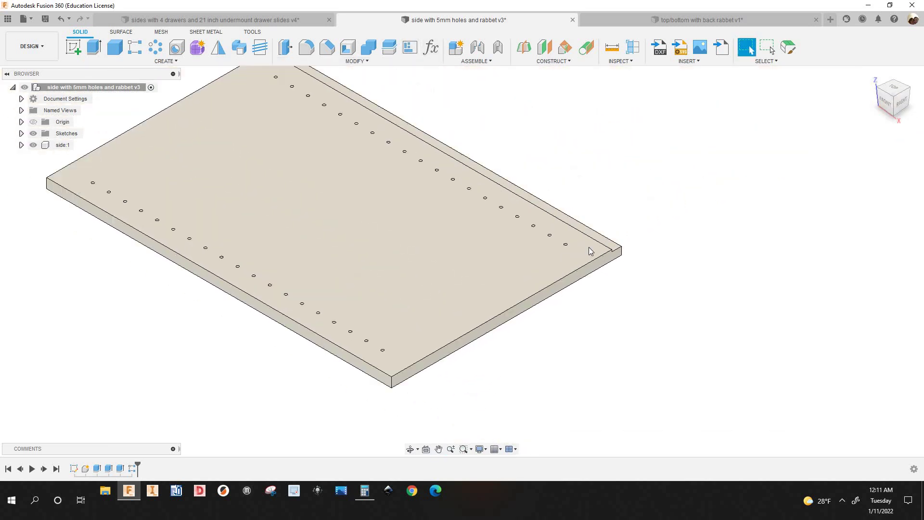
scroll(590, 251, "up", 2)
scroll(579, 255, "up", 3)
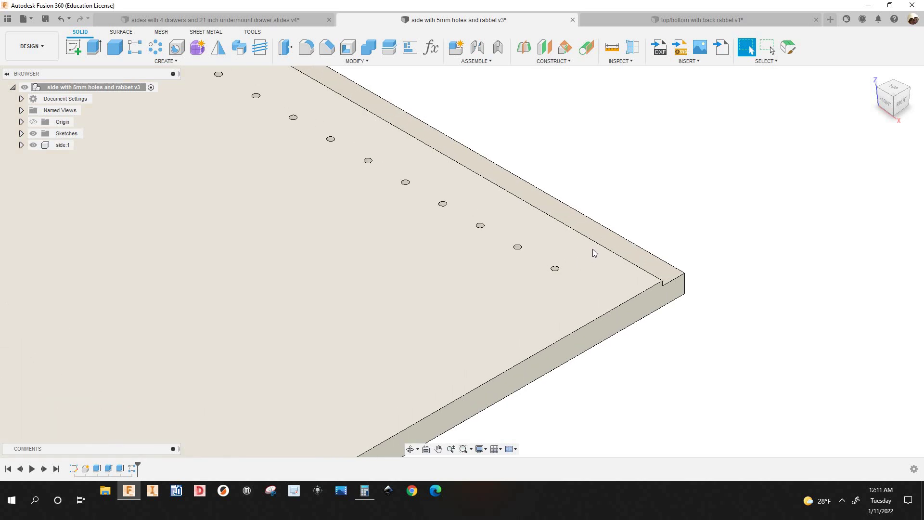
scroll(557, 270, "down", 1)
scroll(357, 376, "down", 6)
scroll(265, 426, "up", 5)
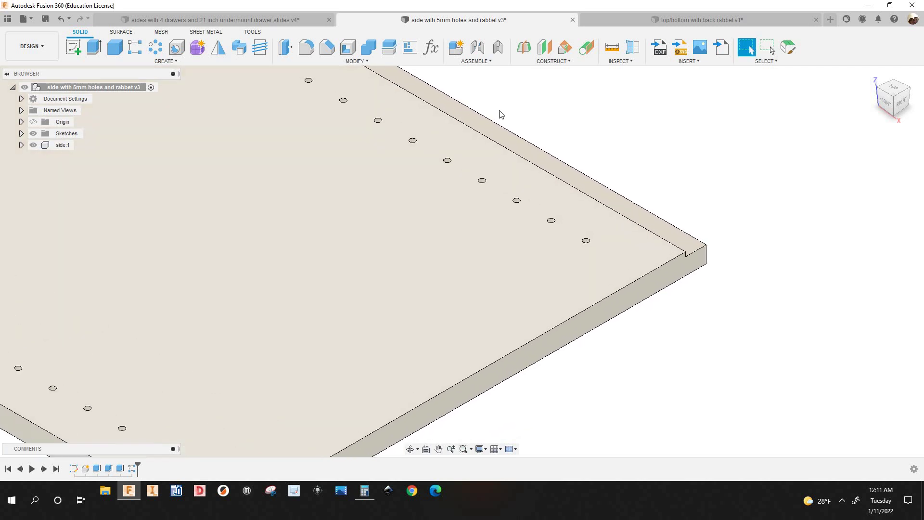
scroll(489, 117, "down", 4)
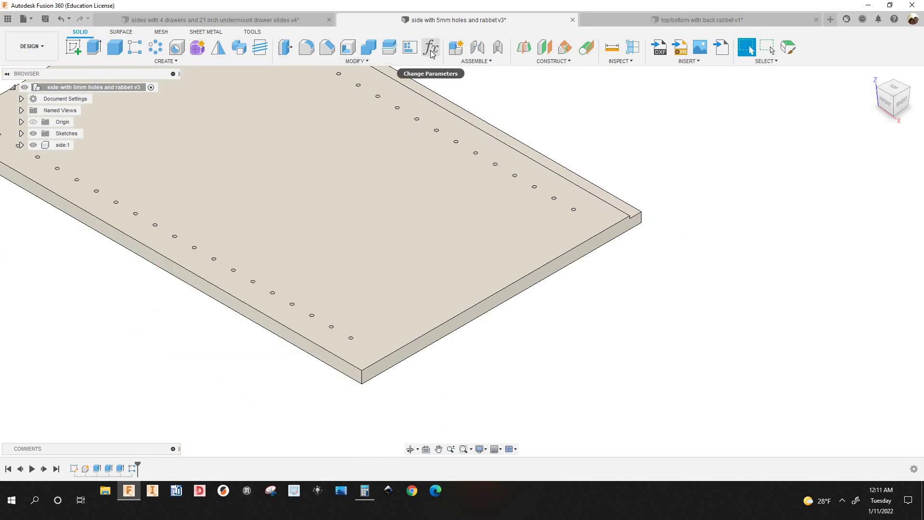
Step: Review the side panel's user parameters, then examine the two rows of holes across the panel
left_click(432, 51)
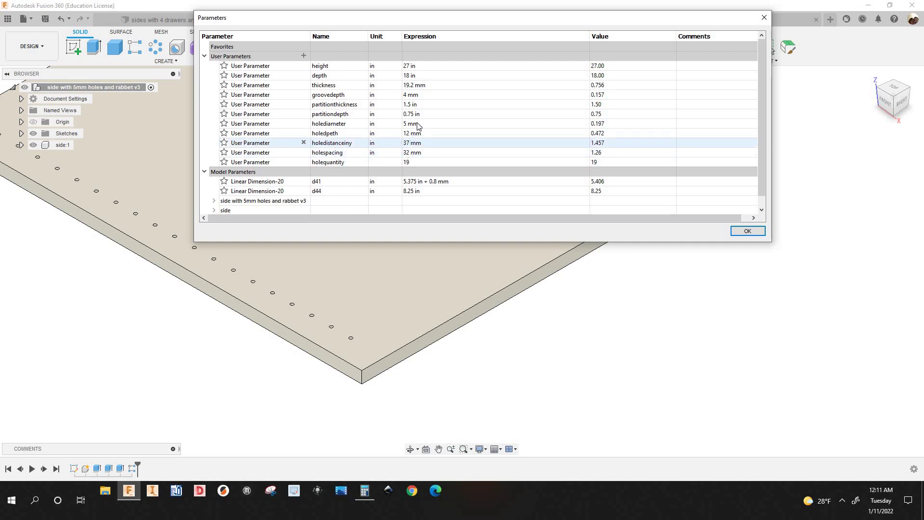
left_click(734, 233)
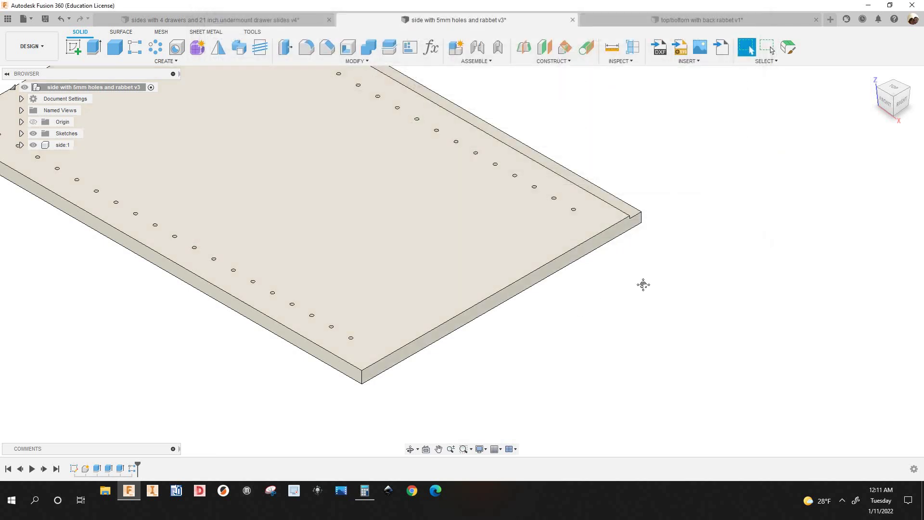
middle_click_drag(644, 284, 584, 284)
scroll(583, 285, "down", 3)
middle_click_drag(182, 454, 234, 427)
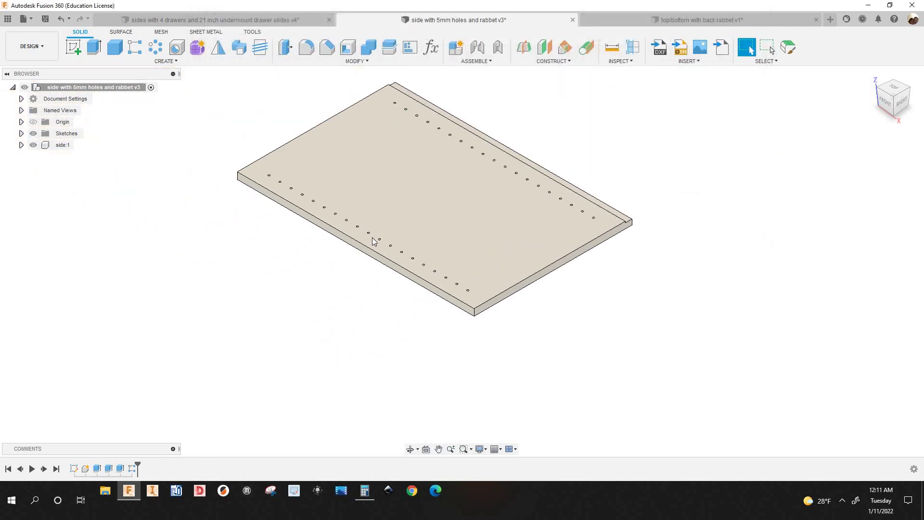
scroll(373, 238, "up", 8)
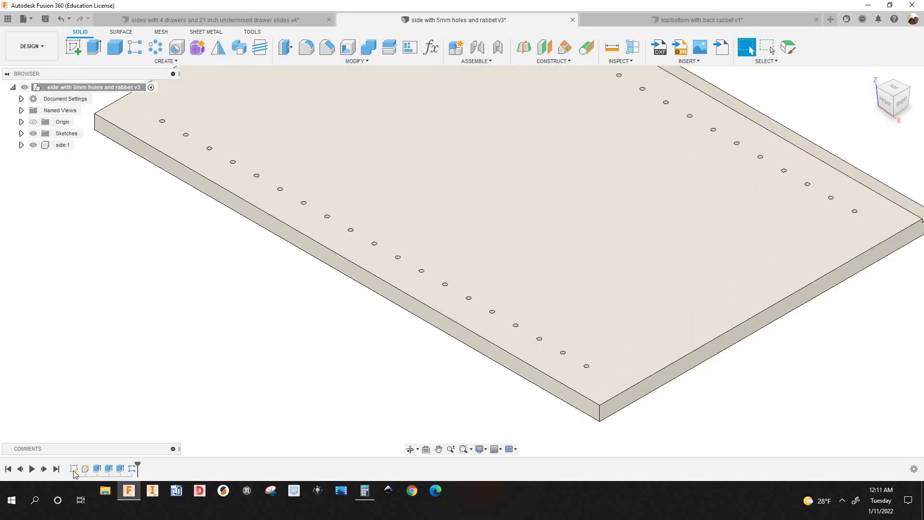
scroll(354, 261, "down", 3)
scroll(343, 249, "up", 5)
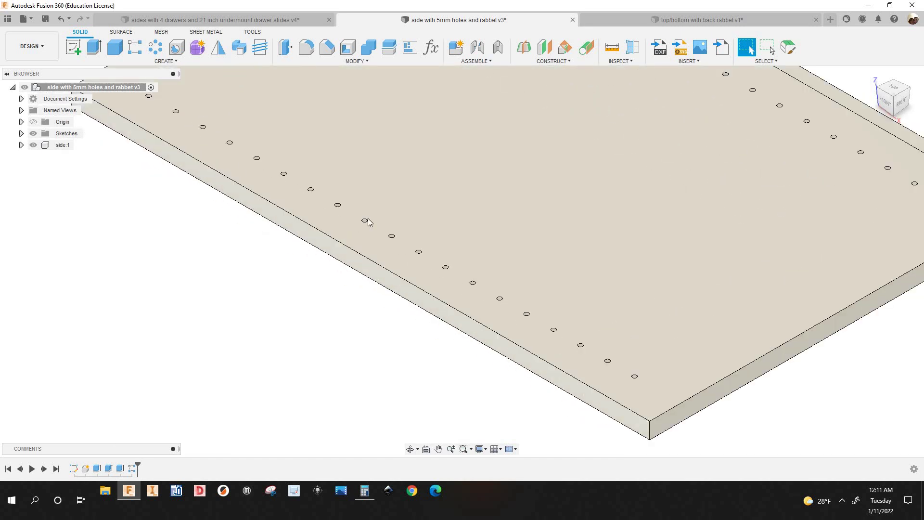
scroll(366, 221, "down", 3)
scroll(226, 351, "up", 2)
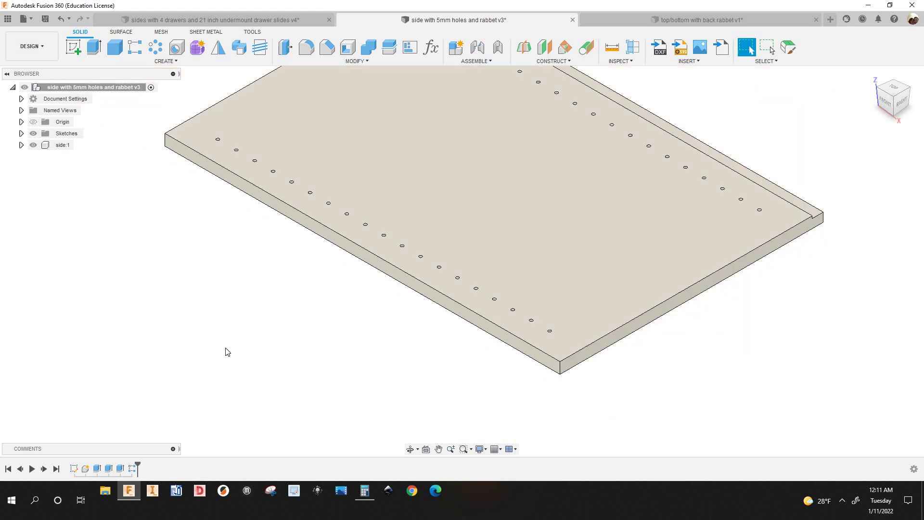
scroll(227, 350, "down", 2)
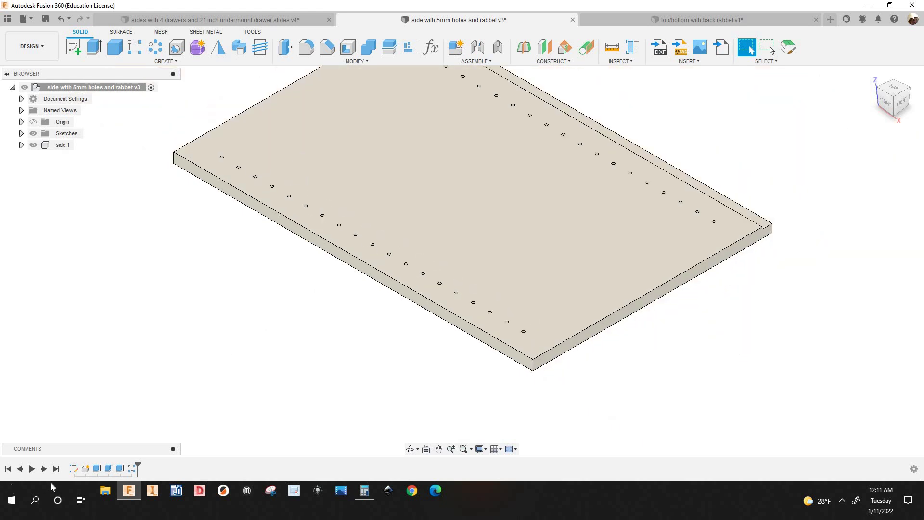
Step: Open the panel's base sketch for editing and check the expression behind the hole's lengthwise position dimension
left_click(74, 469)
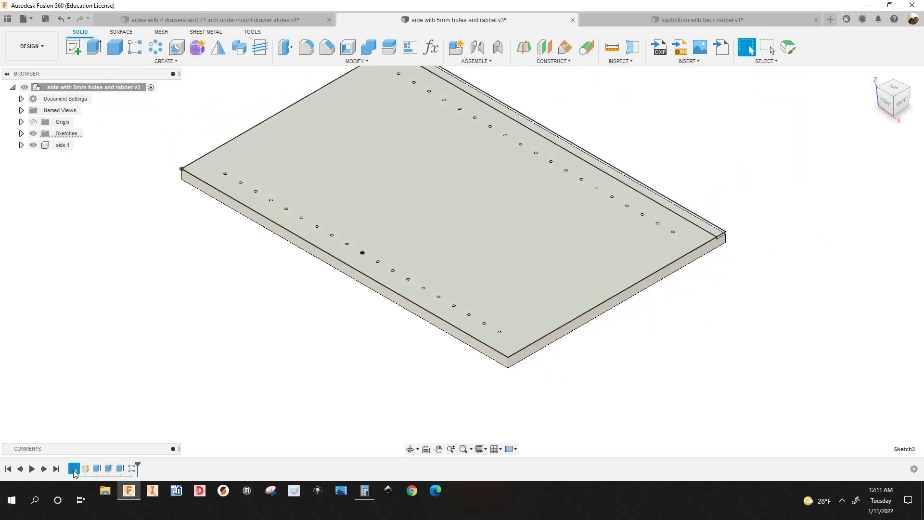
right_click(75, 473)
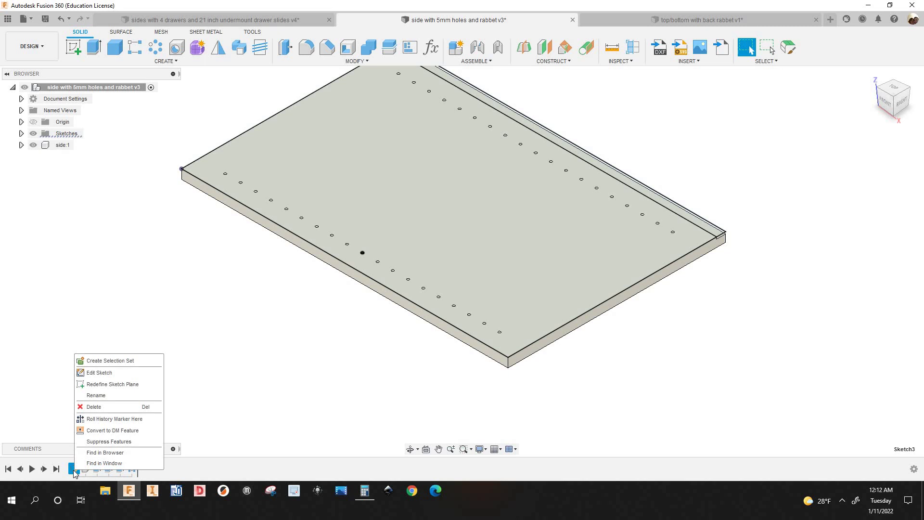
left_click(102, 374)
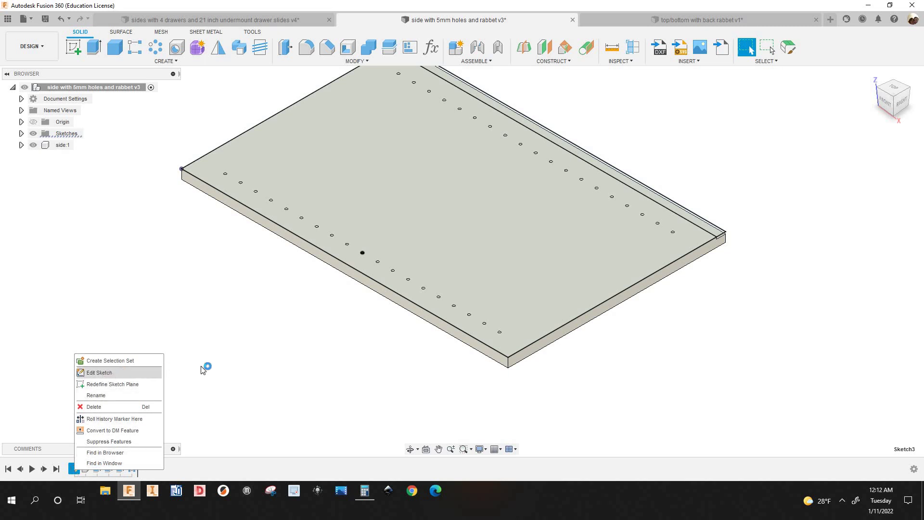
scroll(409, 390, "down", 4)
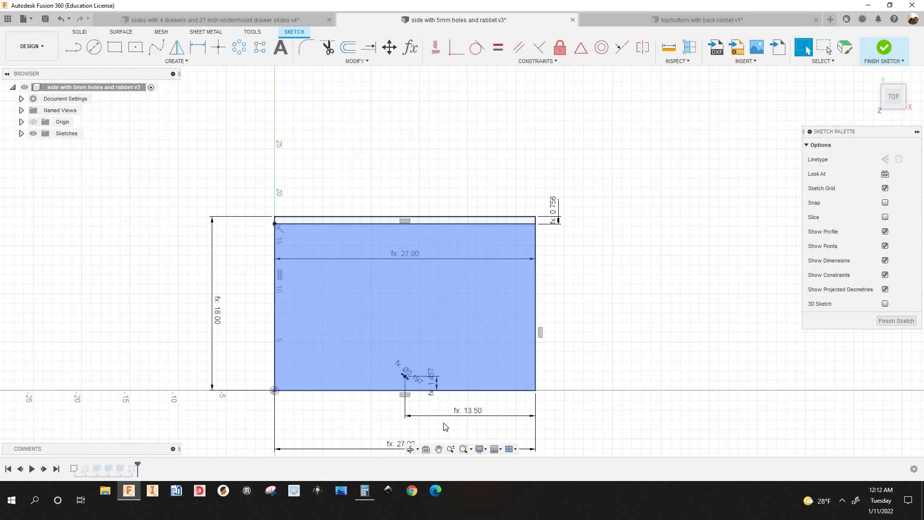
scroll(416, 386, "up", 4)
middle_click_drag(357, 351, 320, 312)
scroll(381, 346, "up", 8)
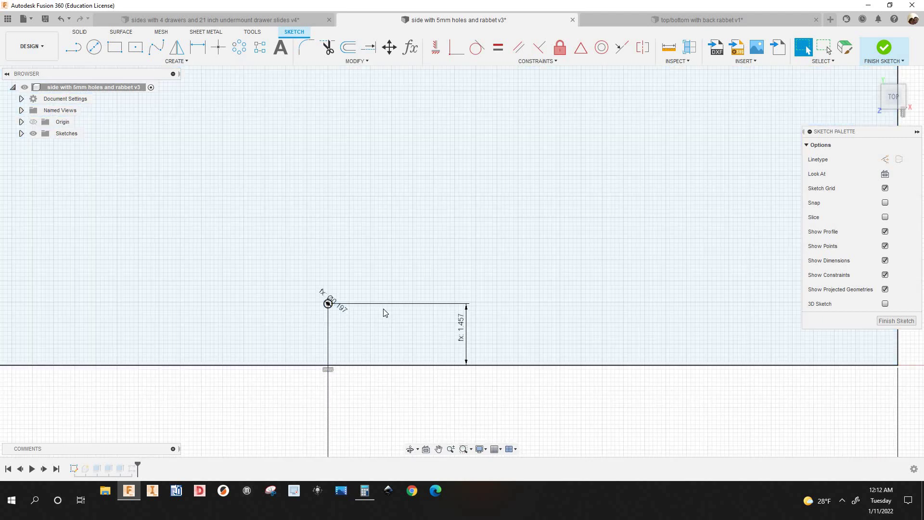
scroll(405, 344, "down", 3)
middle_click_drag(418, 365, 329, 253)
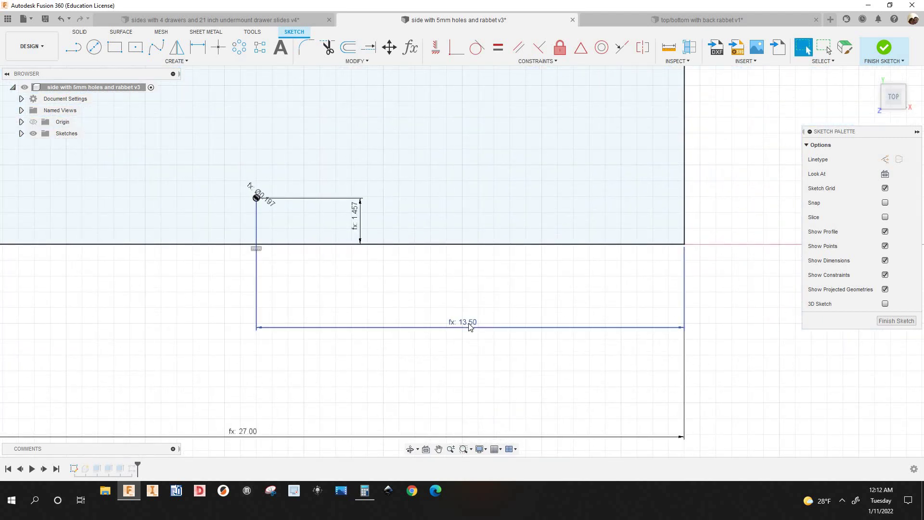
double_click(469, 324)
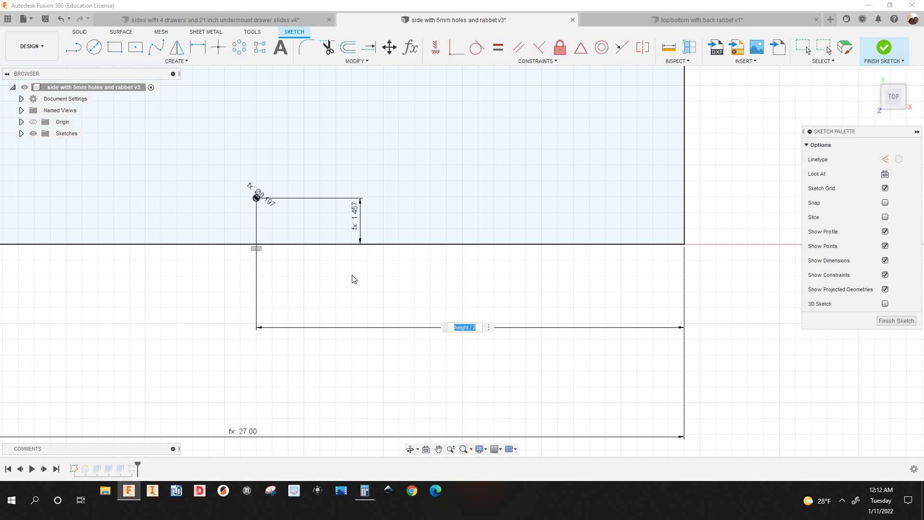
key("Escape")
Step: Place the hole's diameter dimension clear of the circle and compare its expression with the holediameter user parameter
scroll(264, 198, "up", 4)
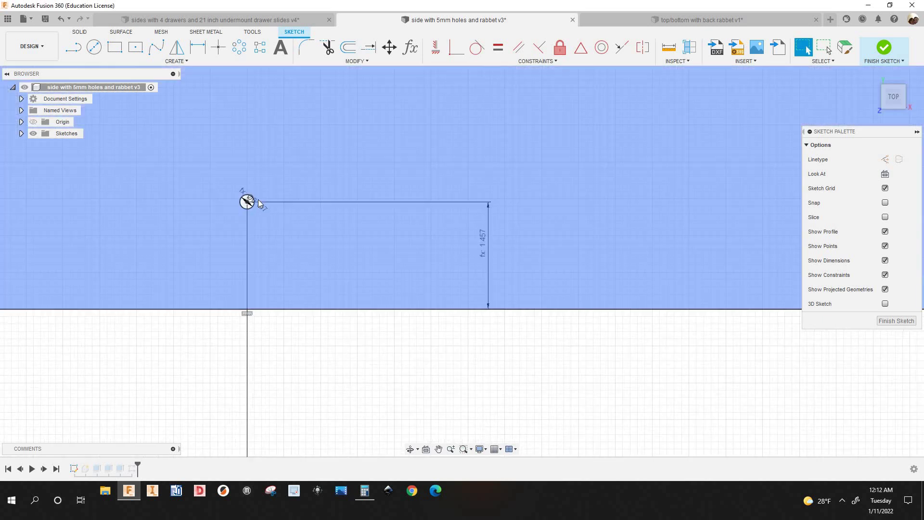
left_click_drag(260, 204, 312, 186)
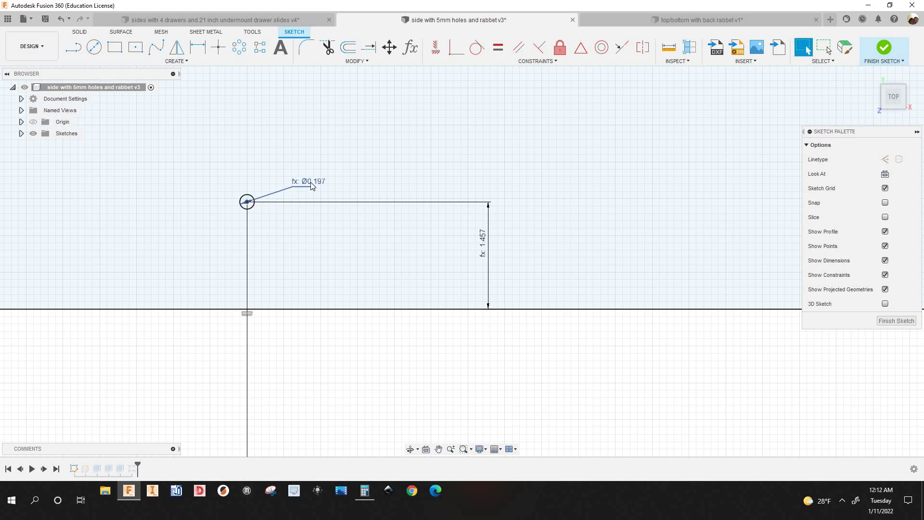
double_click(312, 185)
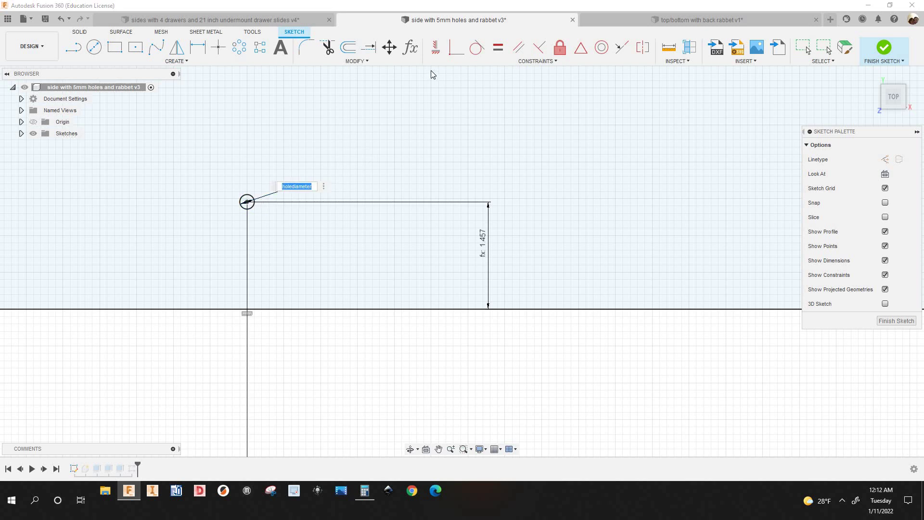
left_click(410, 49)
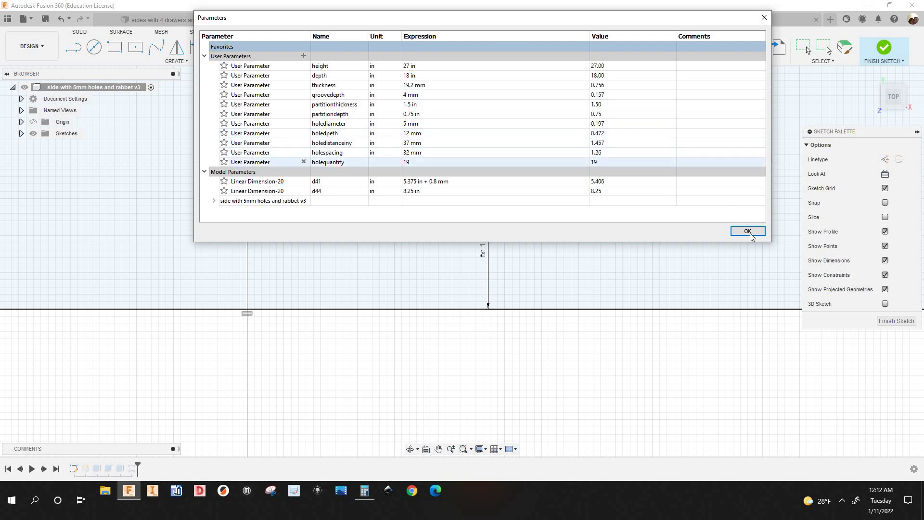
key("Return")
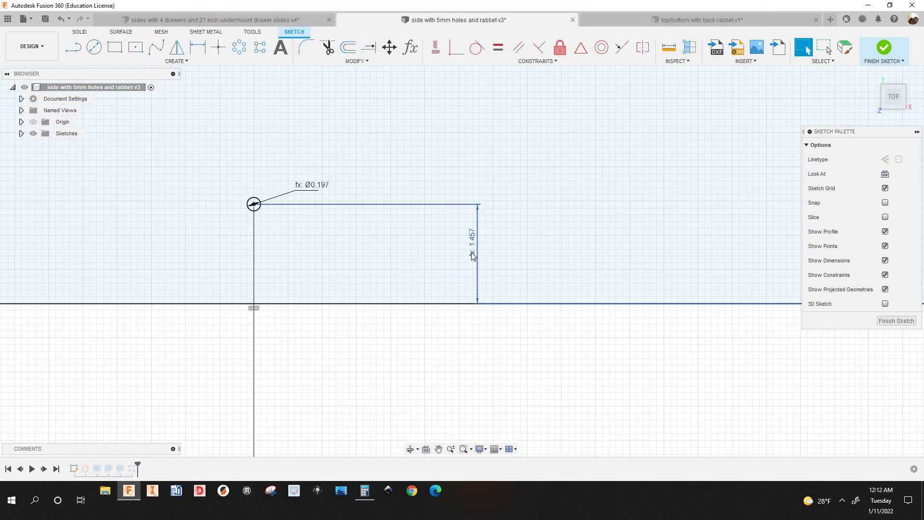
Step: Check the expression of the hole's distance from the panel's front edge against the holedistanceiny user parameter
double_click(473, 246)
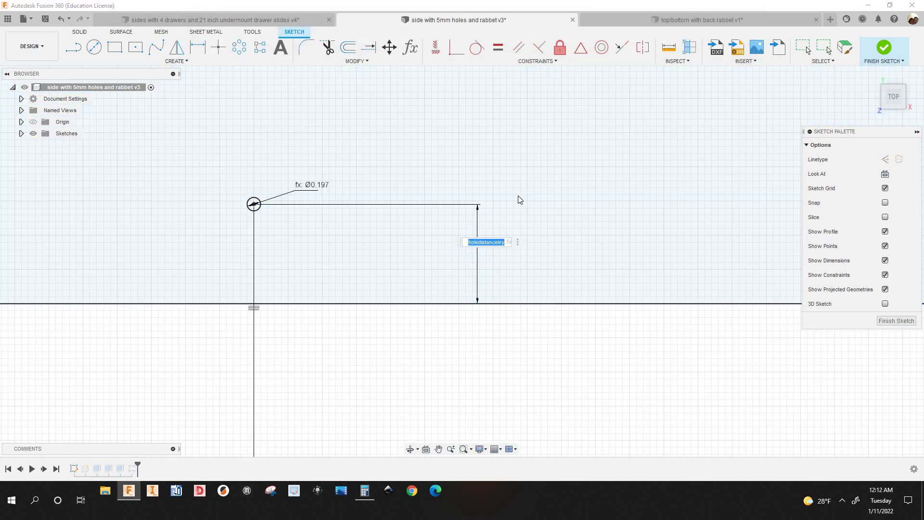
scroll(388, 226, "down", 2)
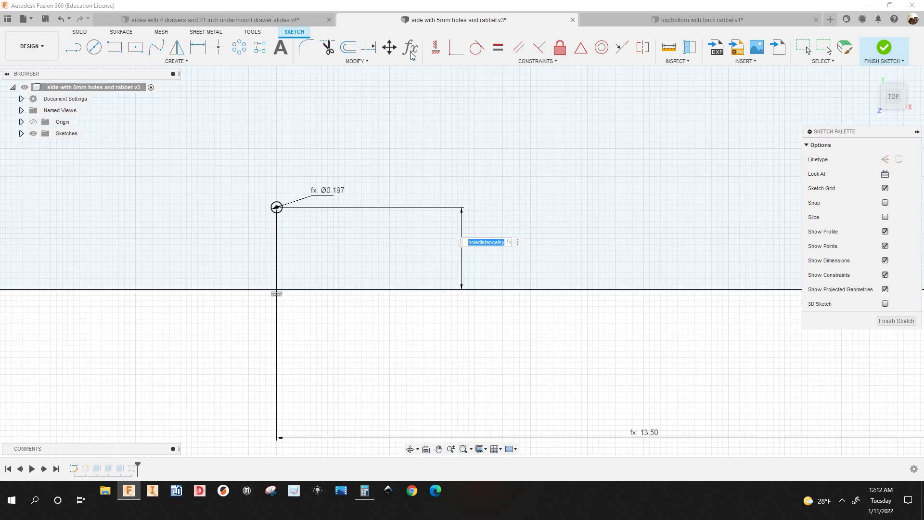
left_click(410, 46)
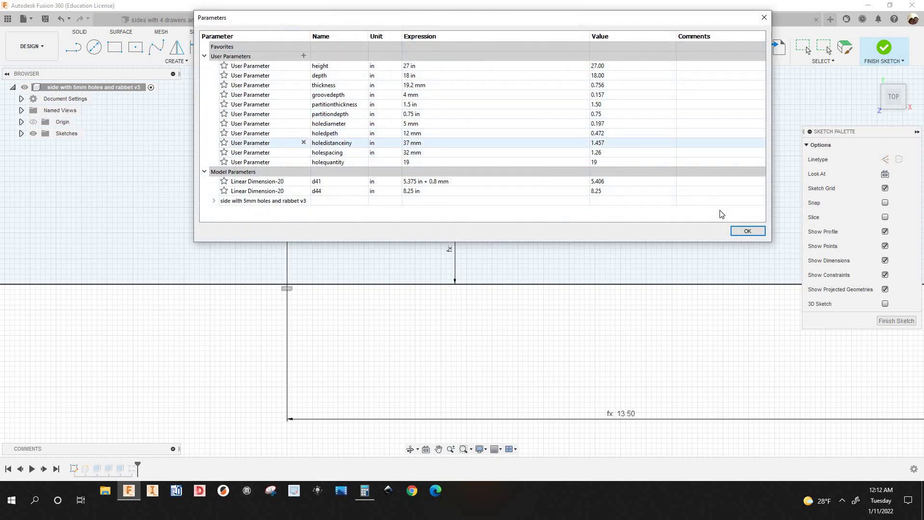
left_click(747, 231)
scroll(493, 257, "down", 5)
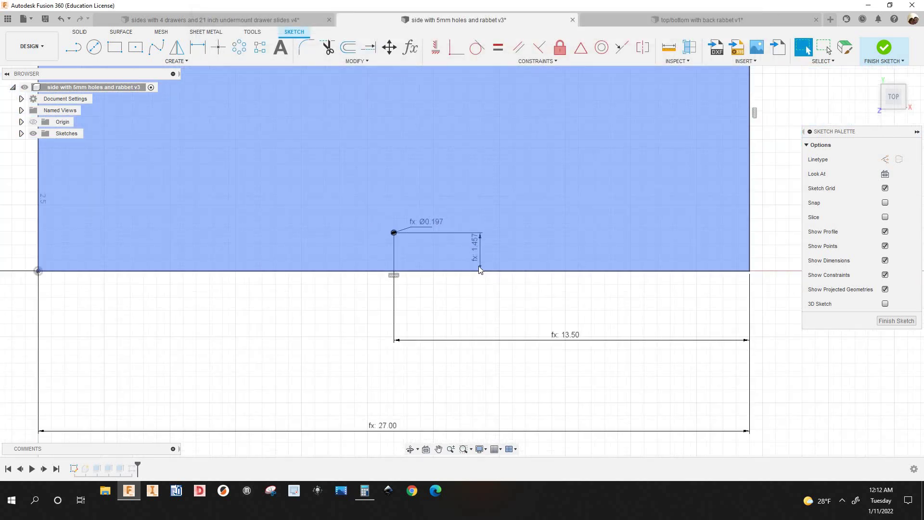
Step: Check the expression behind the panel's overall depth dimension and leave it unedited
scroll(425, 326, "down", 2)
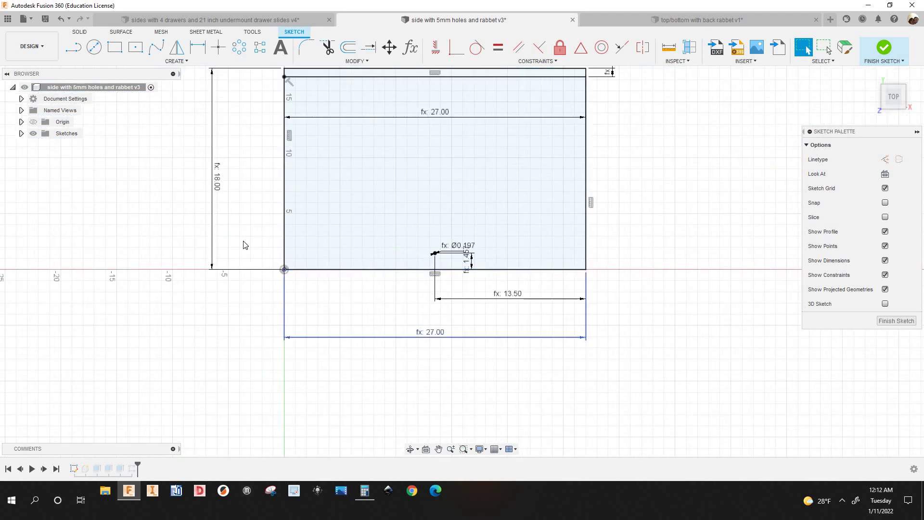
double_click(258, 215)
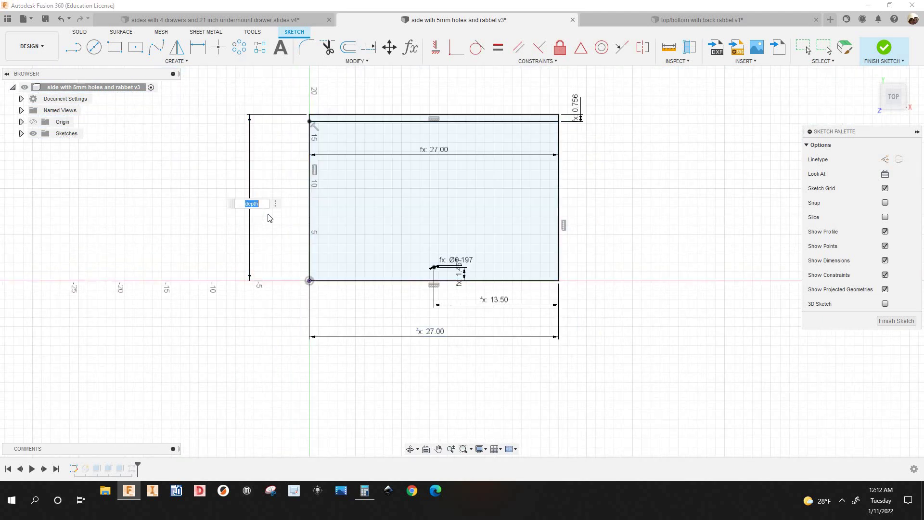
left_click(513, 179)
Step: Inspect the rabbet's width dimension at the panel's back edge and compare it with the thickness user parameter
middle_click_drag(542, 129, 517, 165)
scroll(559, 116, "up", 3)
scroll(551, 141, "up", 8)
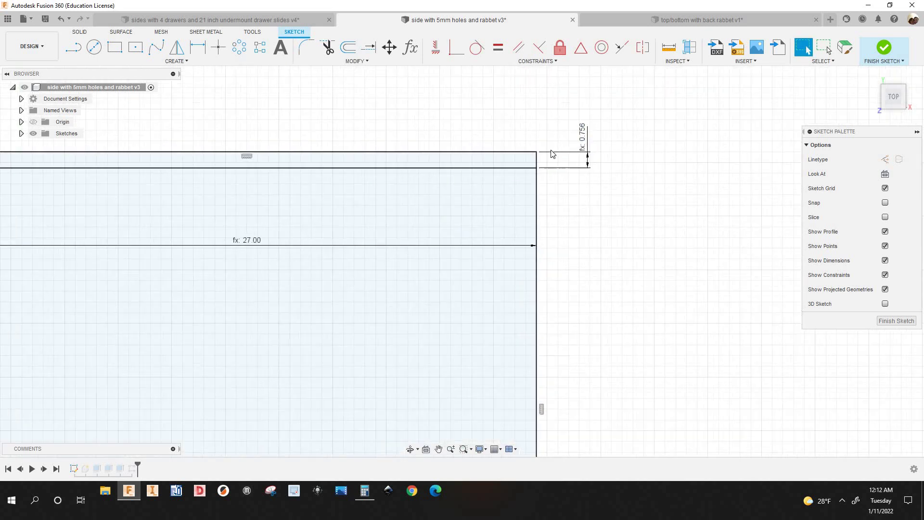
double_click(694, 112)
key("Return")
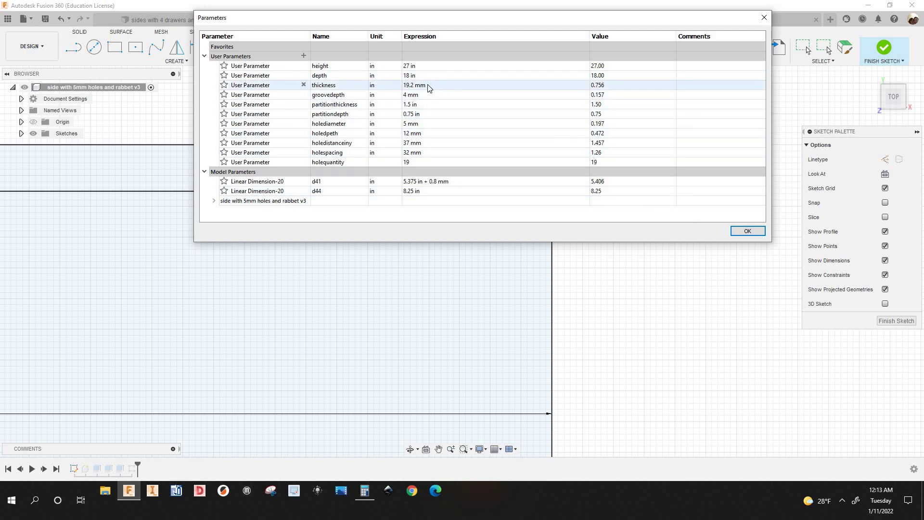
mouse_move(553, 287)
middle_mouse_down()
mouse_move(553, 363)
mouse_move(589, 349)
middle_mouse_up()
scroll(587, 346, "down", 1)
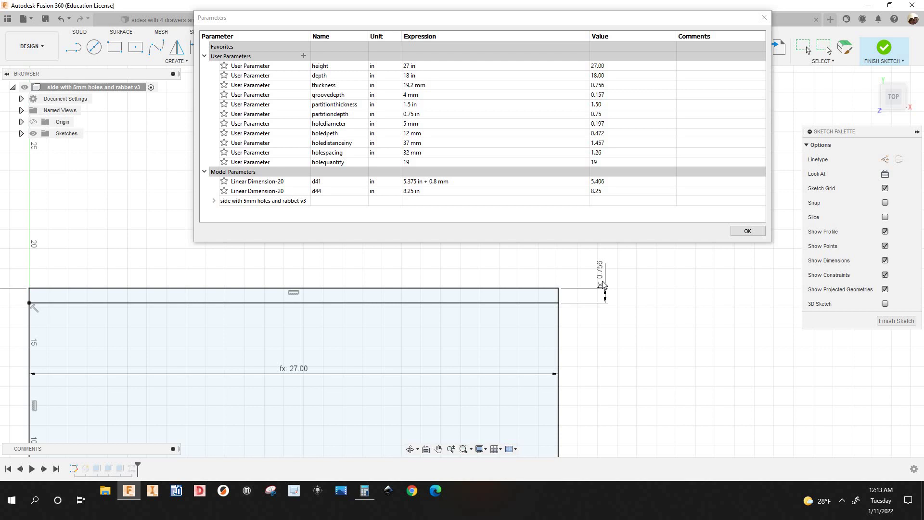
Step: Set the thickness user parameter to 13 in and look at the rabbet in the sketch
left_click(419, 85)
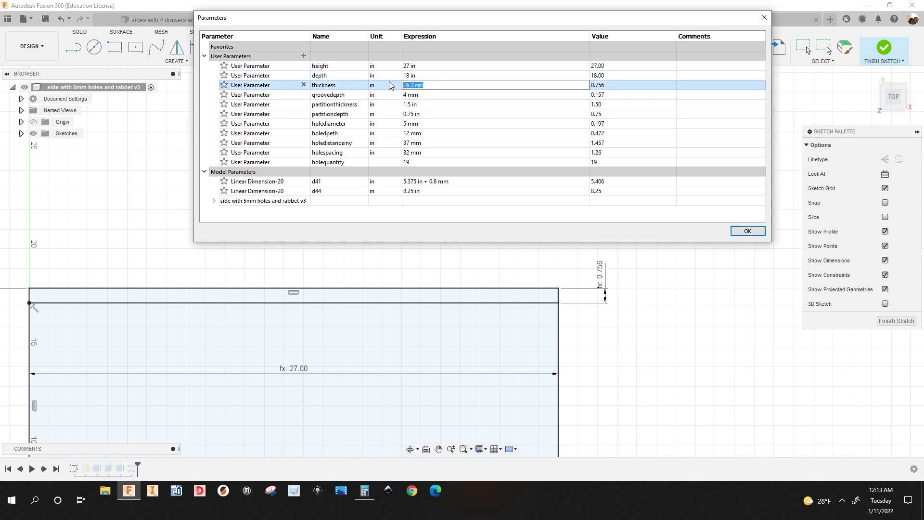
type("13")
key("Return")
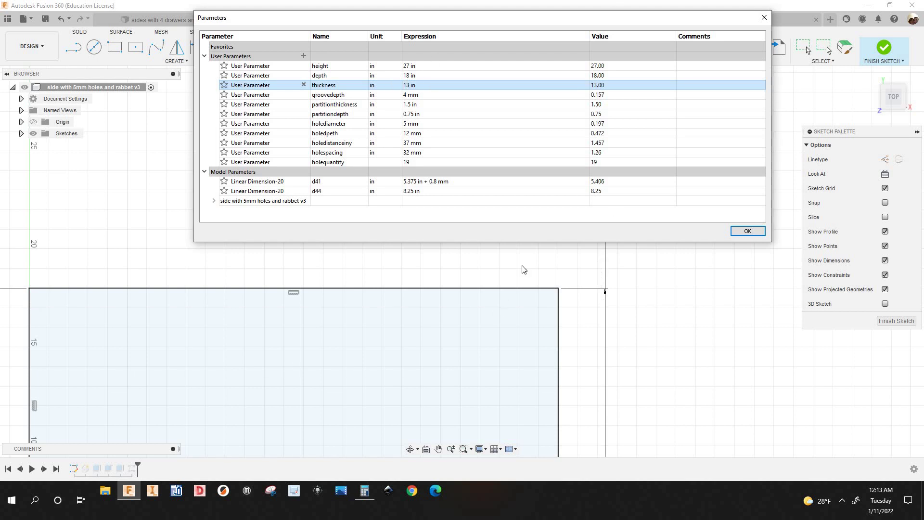
scroll(523, 268, "down", 5)
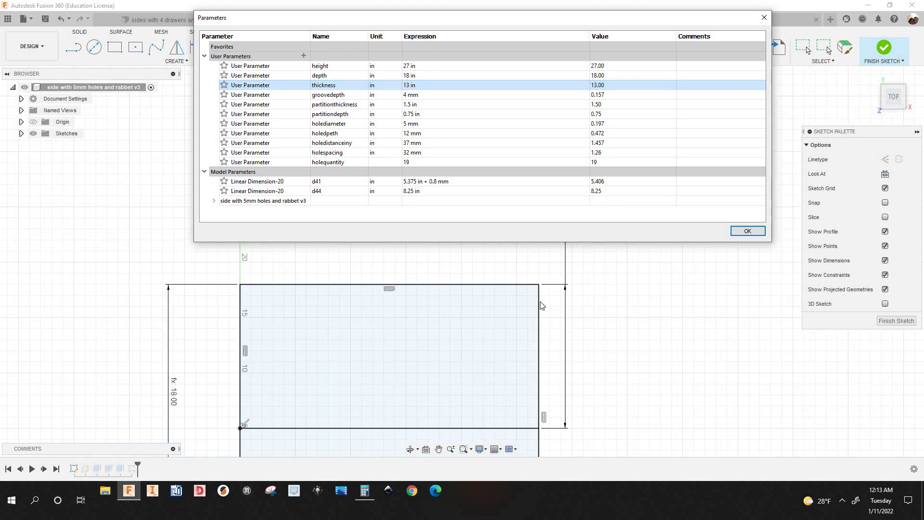
Step: Set the thickness user parameter to 13 mm and inspect the rabbet's width dimension in the sketch
double_click(427, 84)
left_click_drag(396, 84, 373, 86)
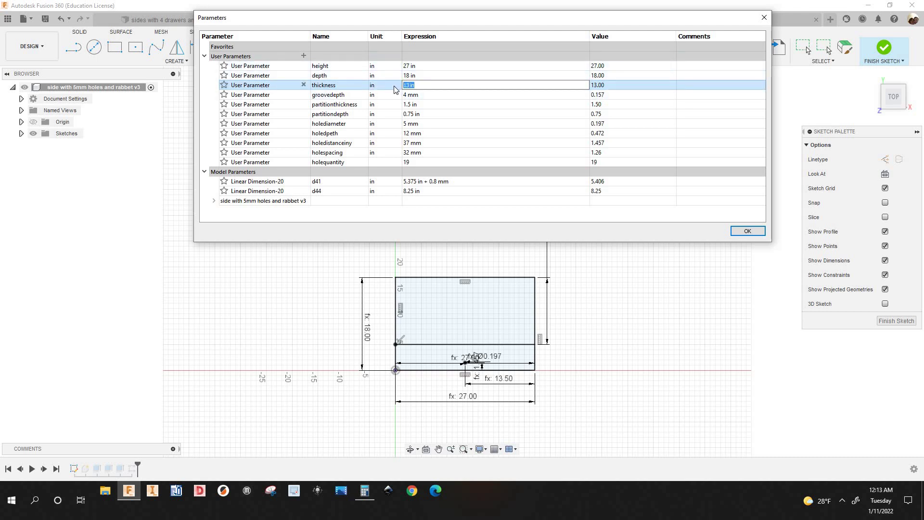
type("13 mm")
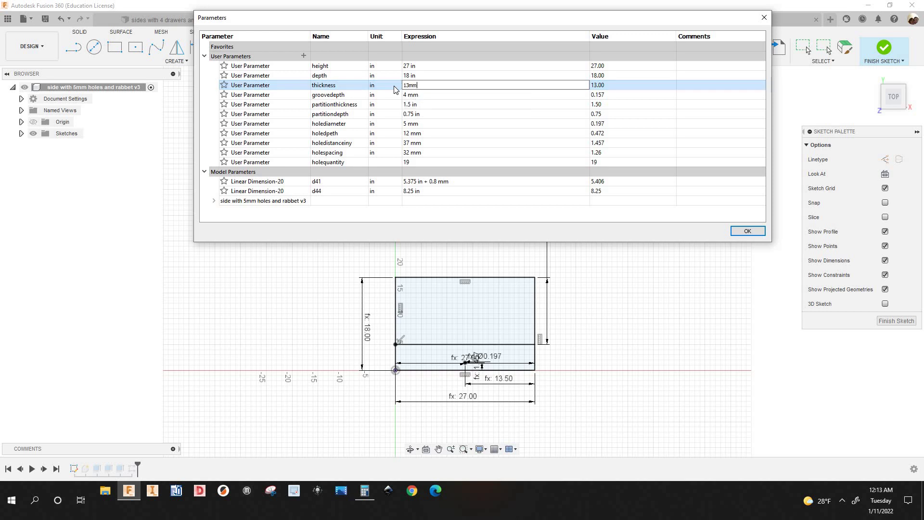
key("Return")
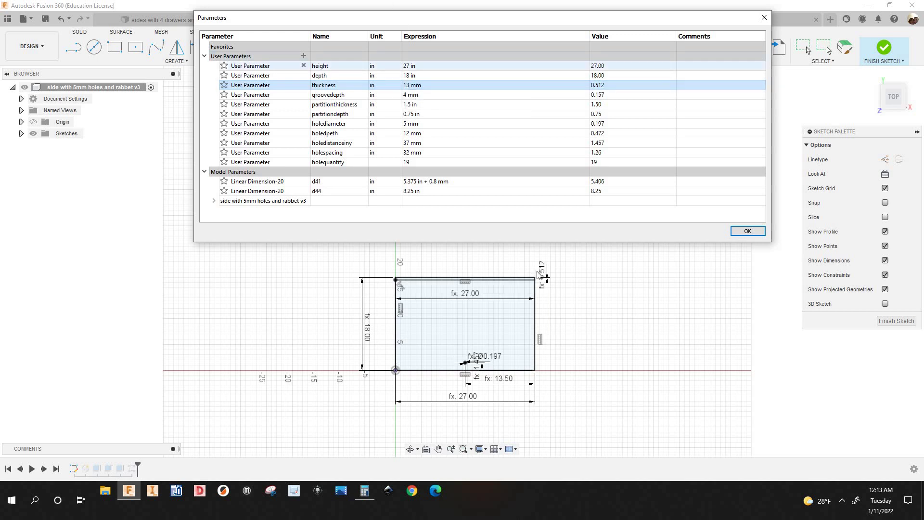
scroll(555, 283, "up", 5)
scroll(554, 284, "up", 10)
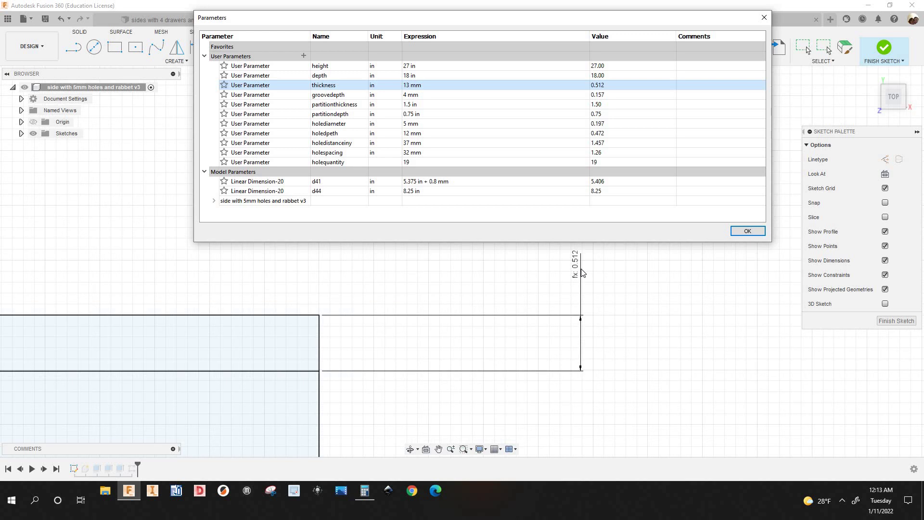
Step: Set the thickness user parameter to 18 mm, look at the resized rabbet in the sketch and close the parameters
scroll(581, 272, "down", 4)
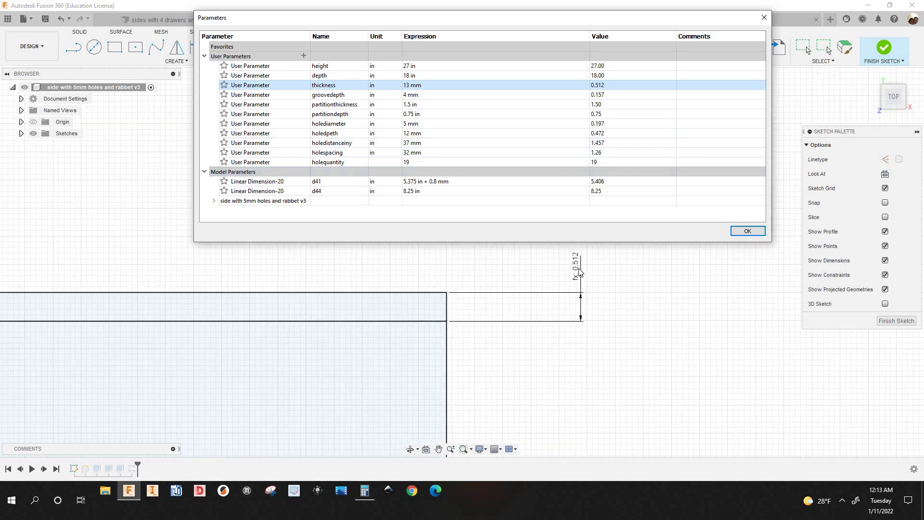
scroll(580, 271, "up", 4)
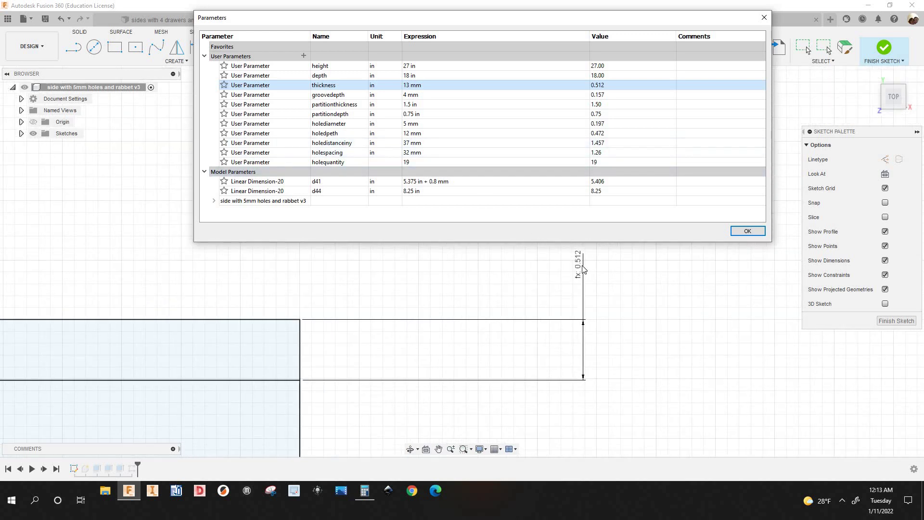
scroll(583, 269, "down", 5)
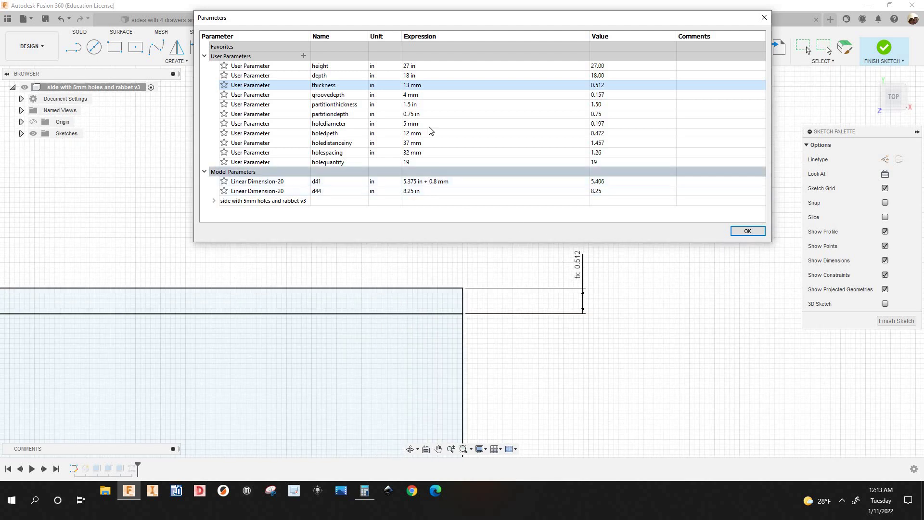
left_click(430, 85)
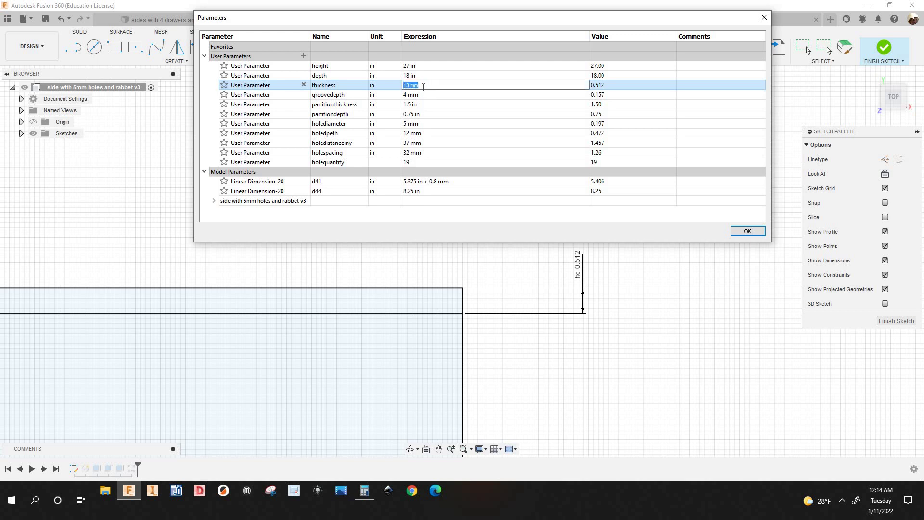
left_click(408, 85)
double_click(414, 85)
type("18")
key("Return")
scroll(645, 269, "down", 5)
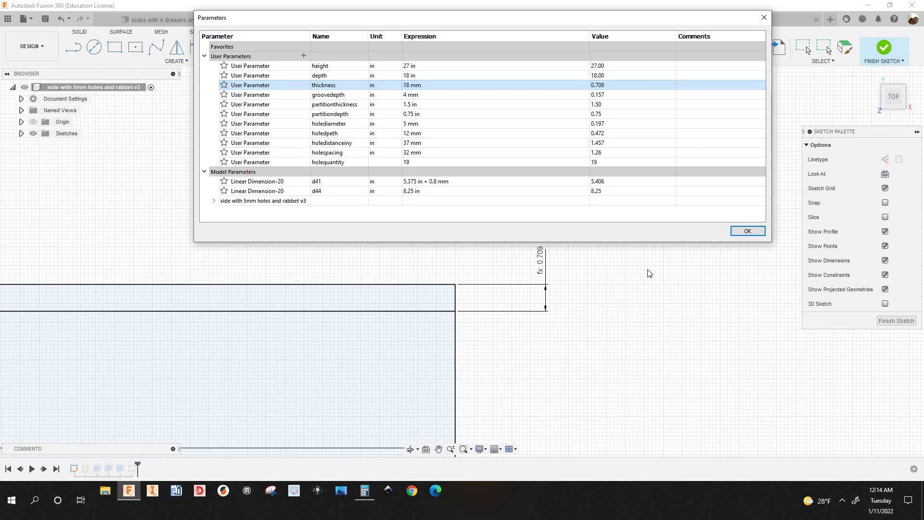
scroll(719, 256, "down", 3)
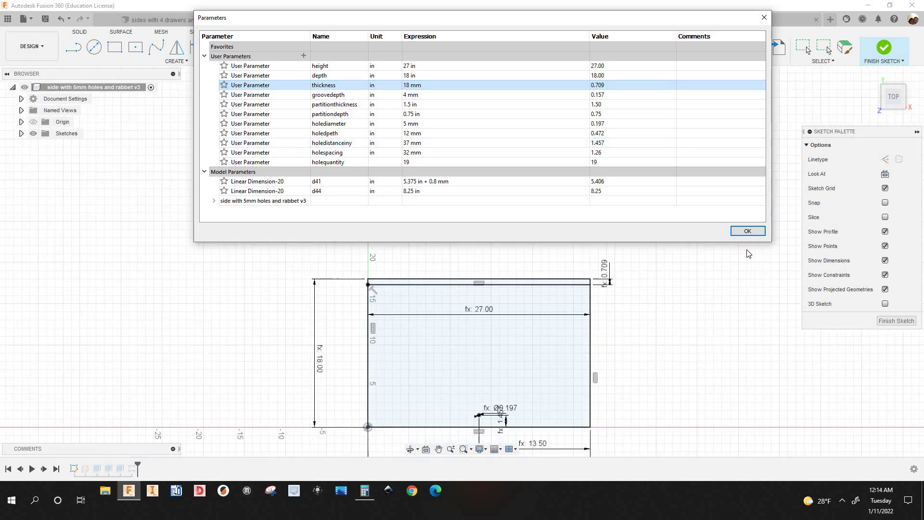
left_click(747, 231)
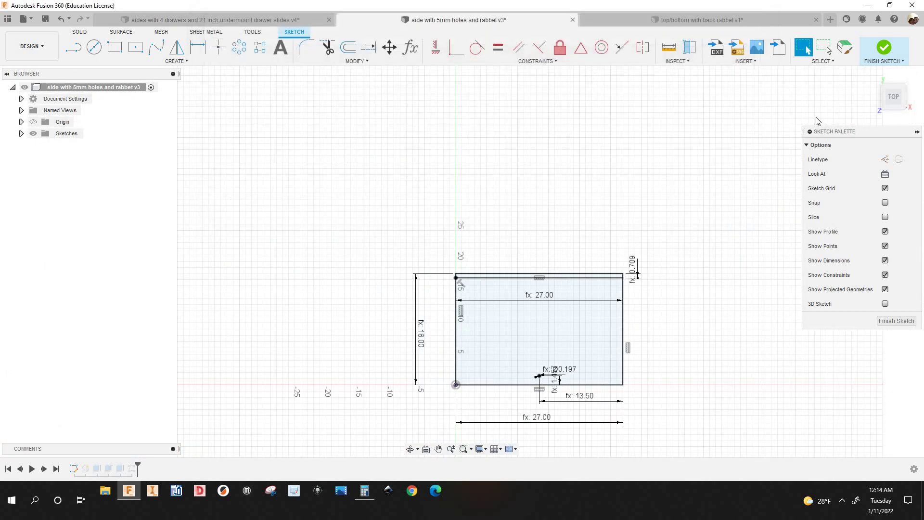
Step: Finish the sketch and regenerate the toolpaths of Setup1 in the Manufacture workspace
scroll(607, 296, "down", 2)
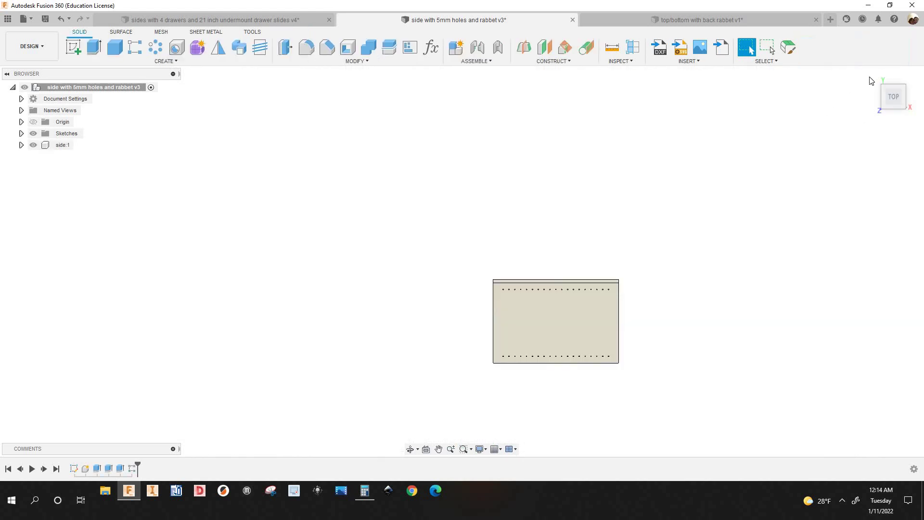
left_click(871, 76)
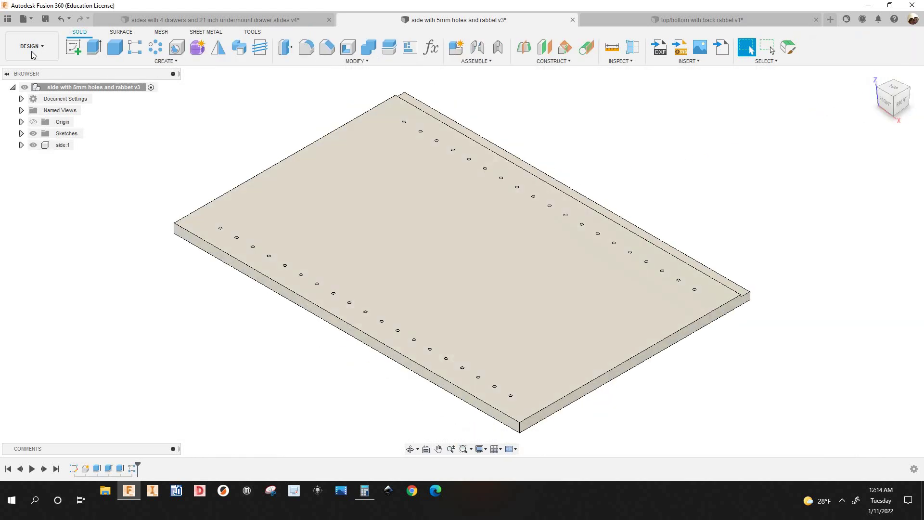
left_click(31, 48)
left_click(27, 155)
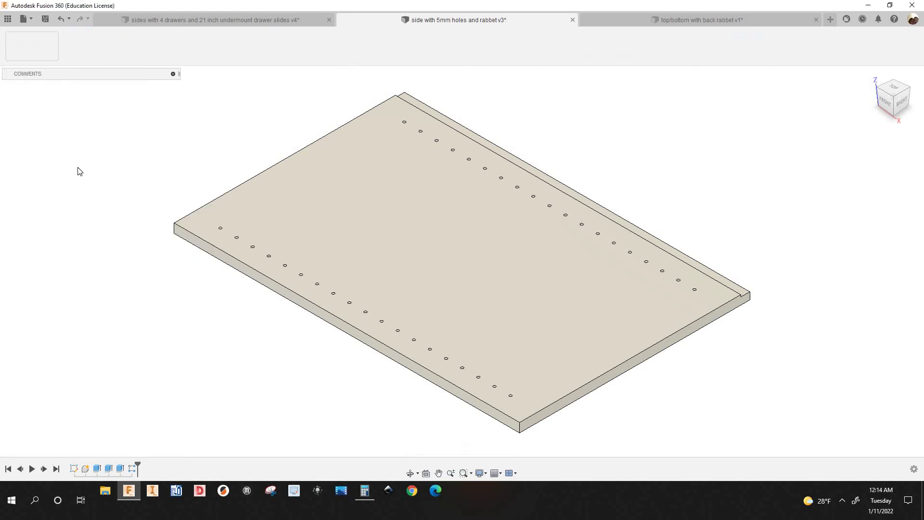
left_click(84, 157)
right_click(88, 160)
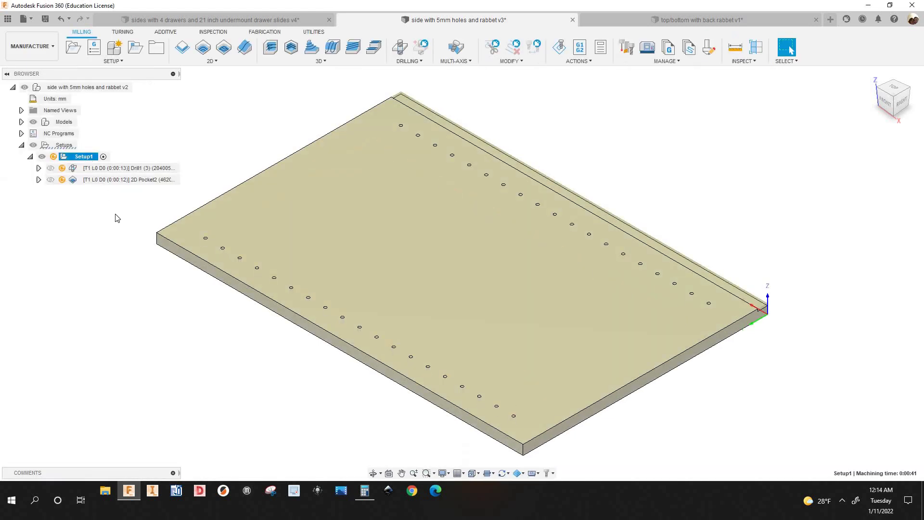
left_click(419, 363)
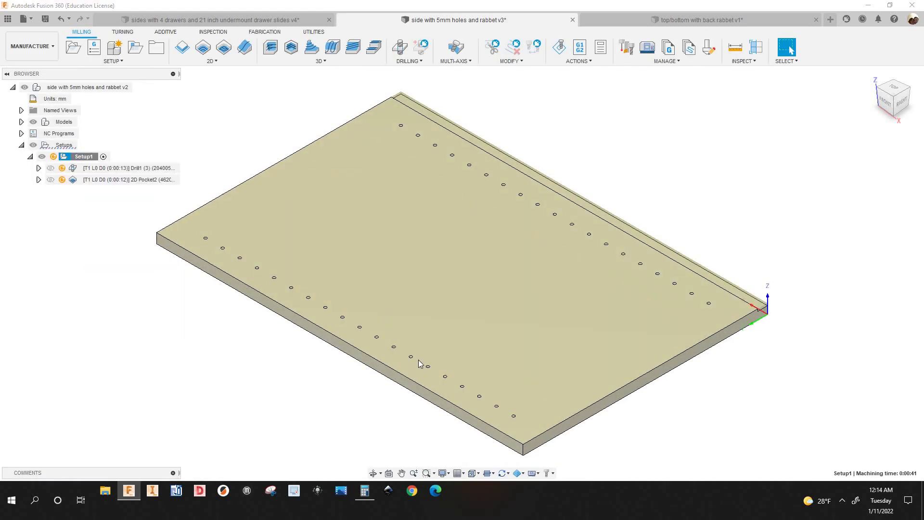
Step: Inspect the Drill1 and 2D Pocket2 toolpaths on the updated panel and return to the Design workspace
left_click(121, 168)
left_click(122, 179)
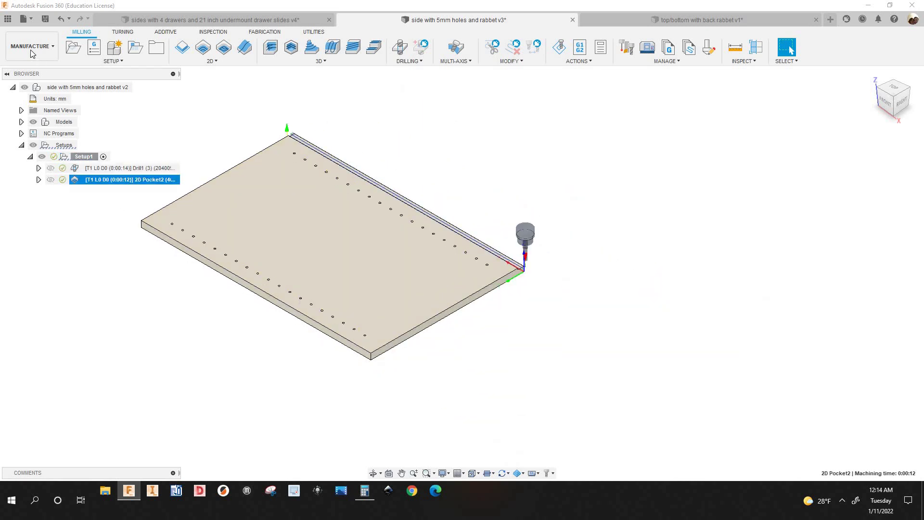
left_click(32, 53)
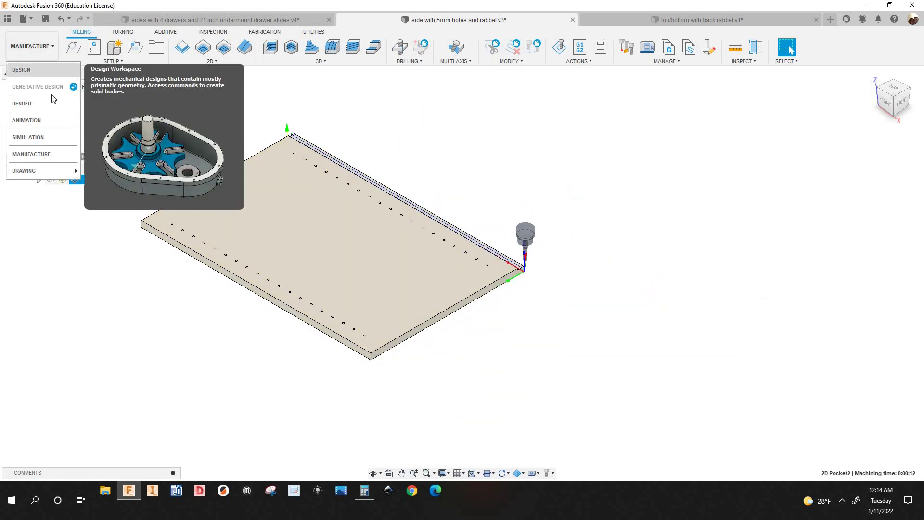
left_click(34, 71)
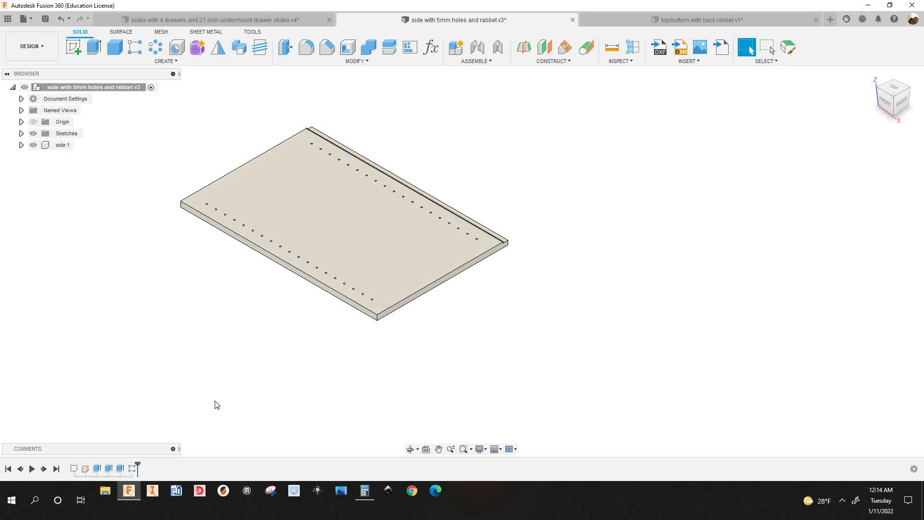
Step: Highlight the side panel extrusion in the timeline and review its available options without editing it
left_click(97, 469)
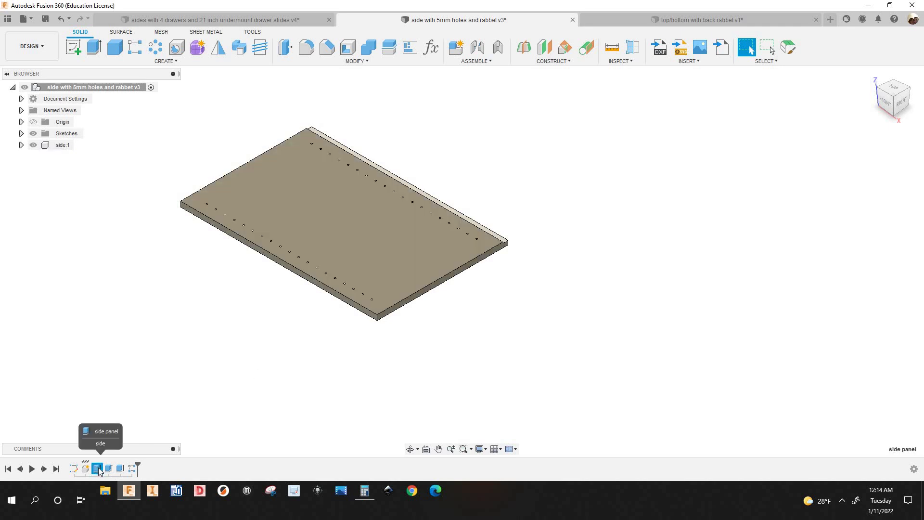
right_click(99, 466)
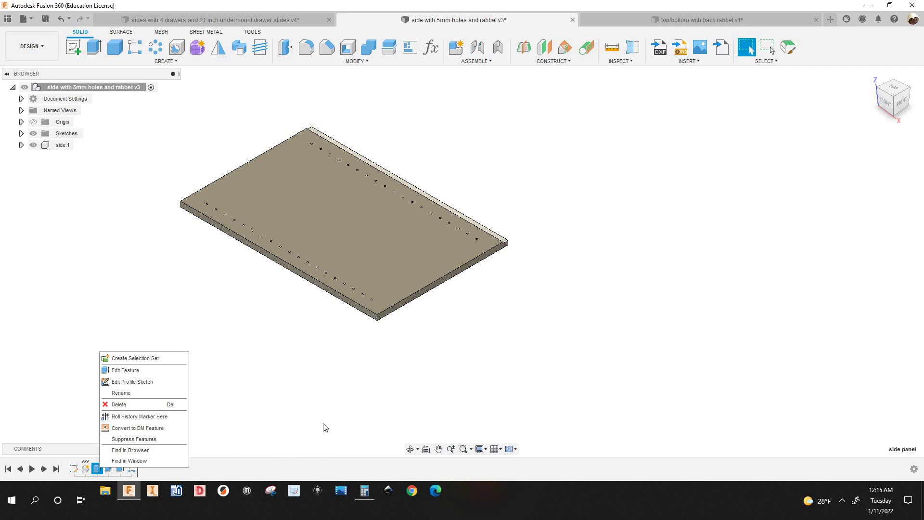
left_click(272, 472)
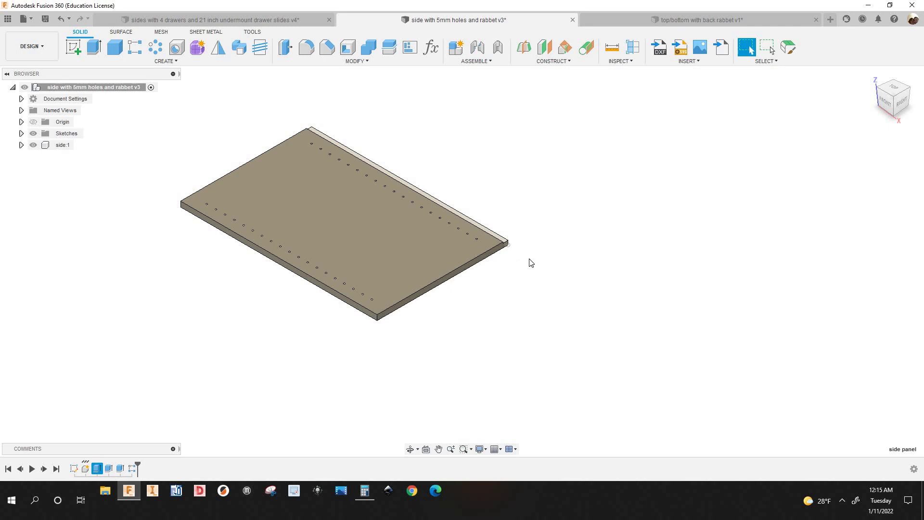
scroll(529, 262, "up", 1)
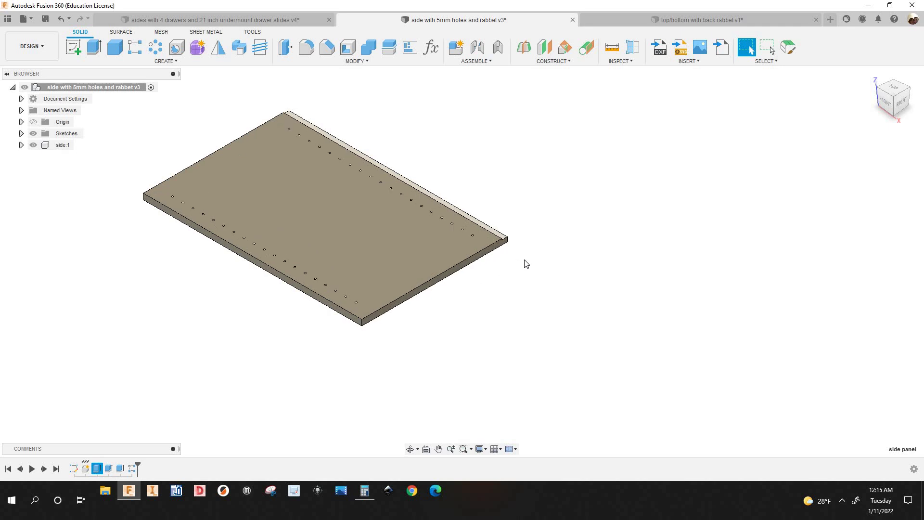
scroll(514, 272, "down", 1)
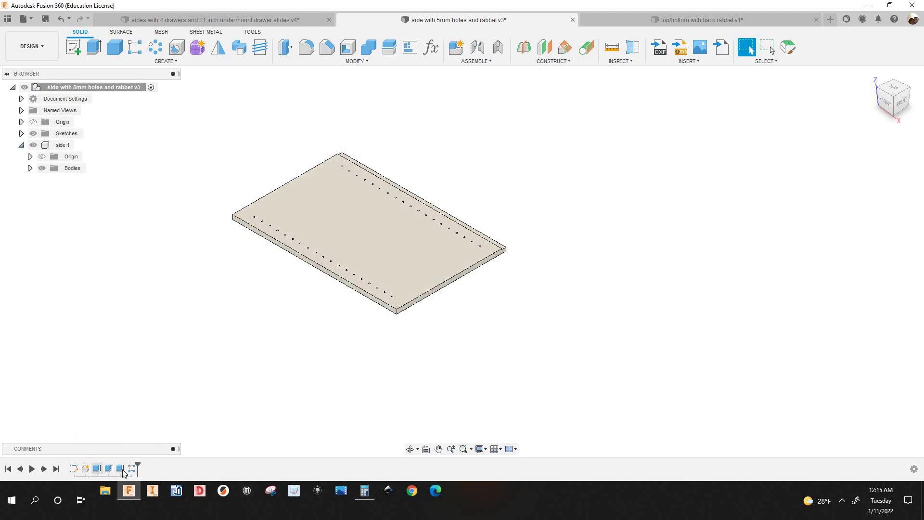
Step: Rename the panel's base sketch, Sketch3, in the timeline as main sketch
right_click(74, 470)
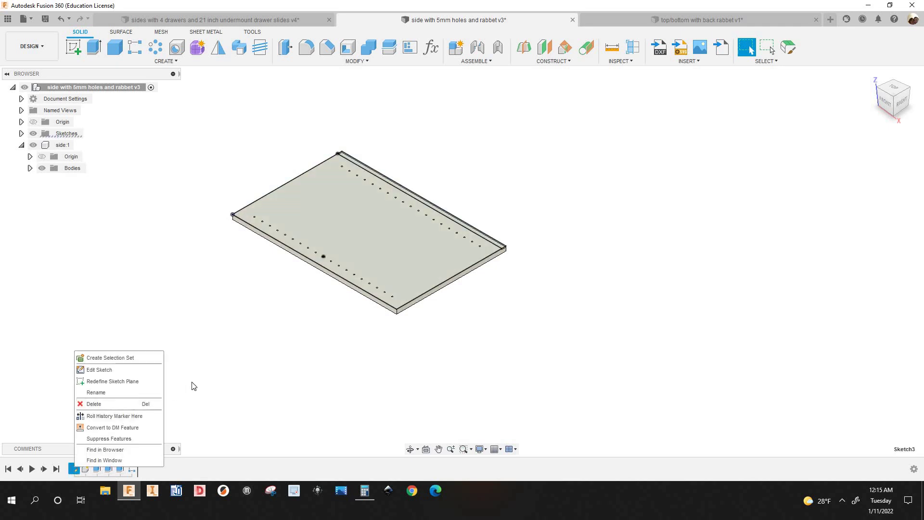
left_click(111, 393)
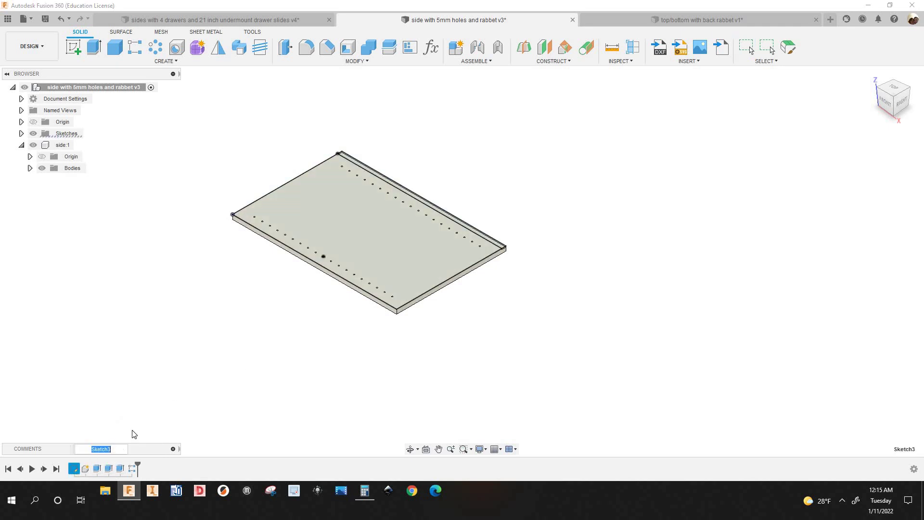
type("main sketch")
key("Return")
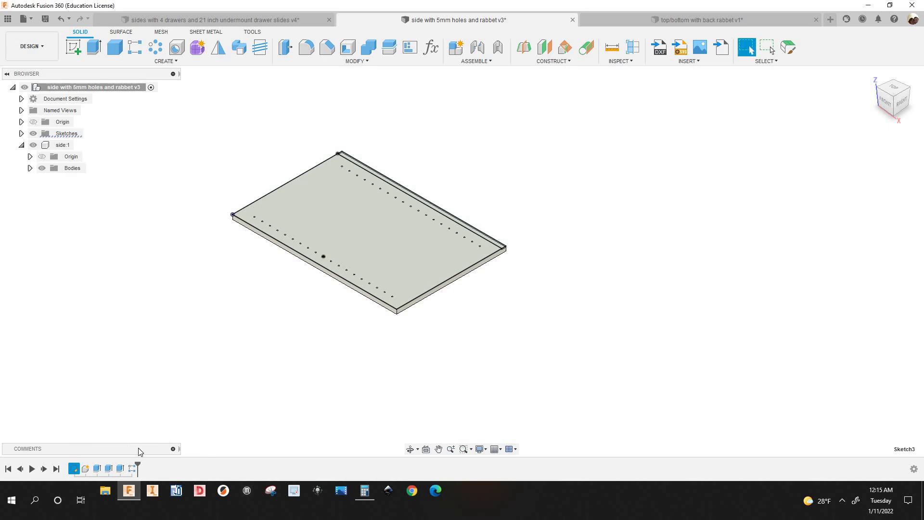
Step: Rename the side panel extrusion in the timeline as side
right_click(96, 468)
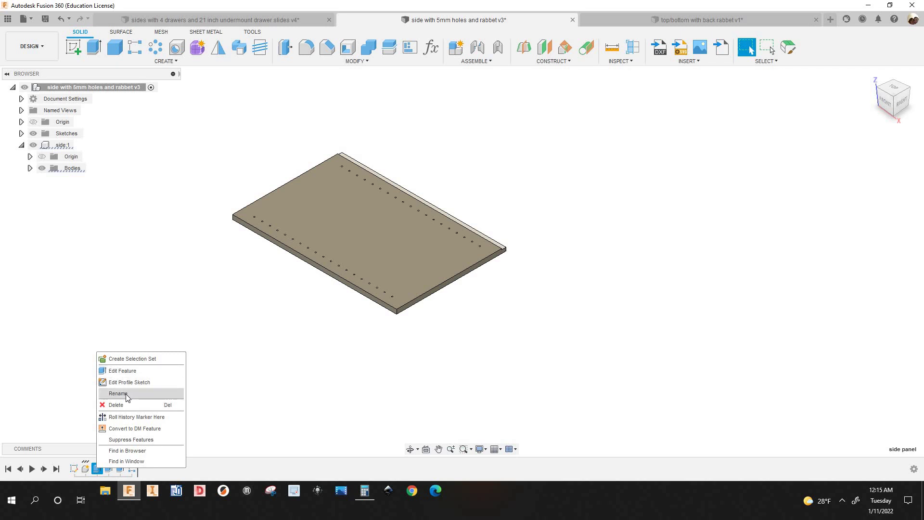
left_click(127, 395)
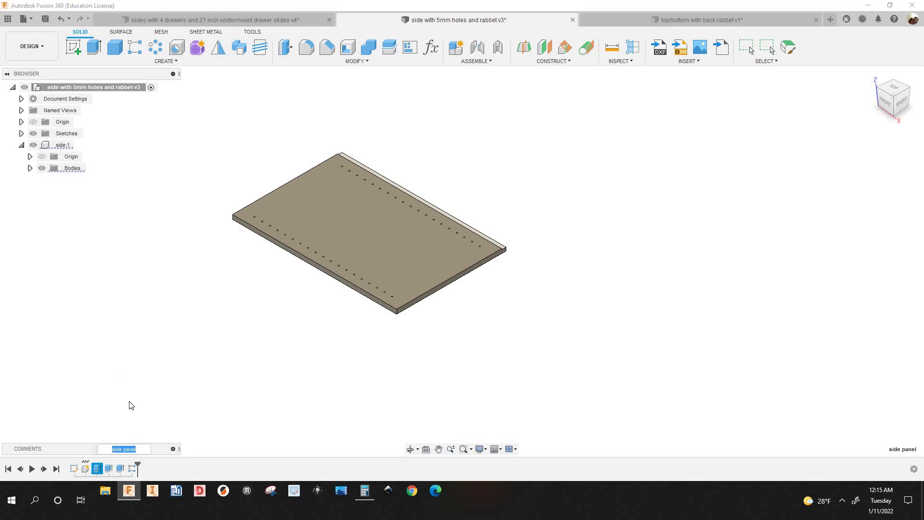
type("side")
key("Return")
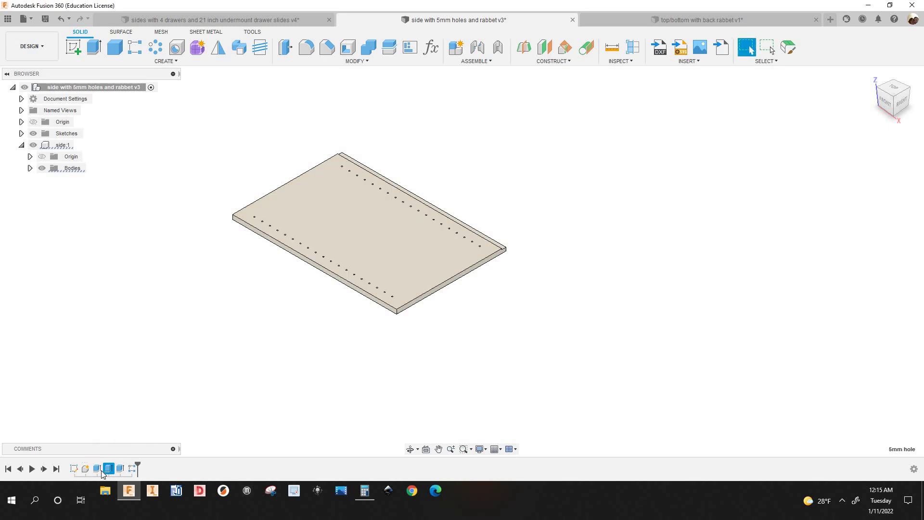
Step: Open the 5mm hole extrusion for editing, inspect its cut distance expression on the model and cancel without changes
left_click(127, 472)
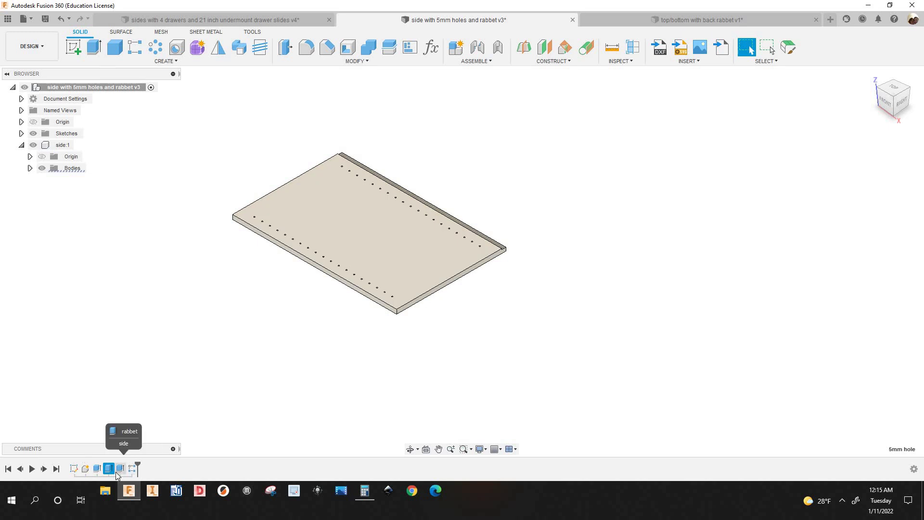
left_click(110, 471)
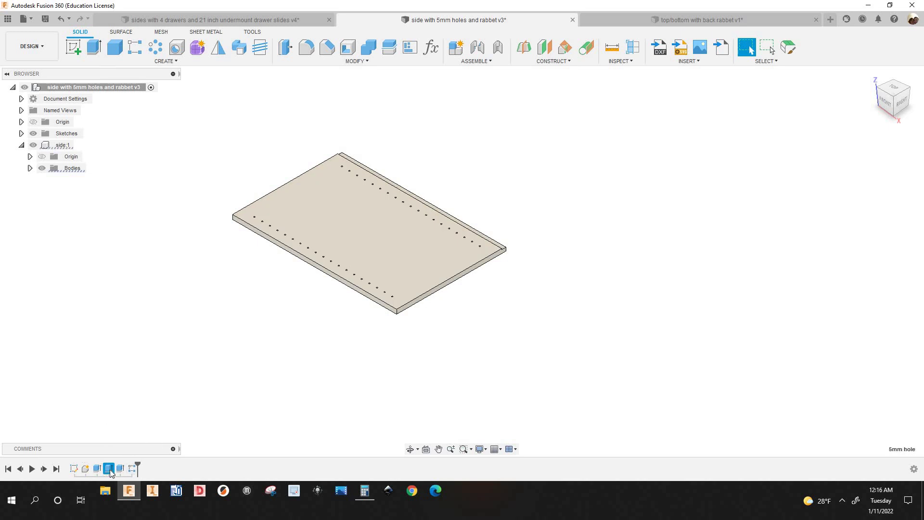
right_click(110, 471)
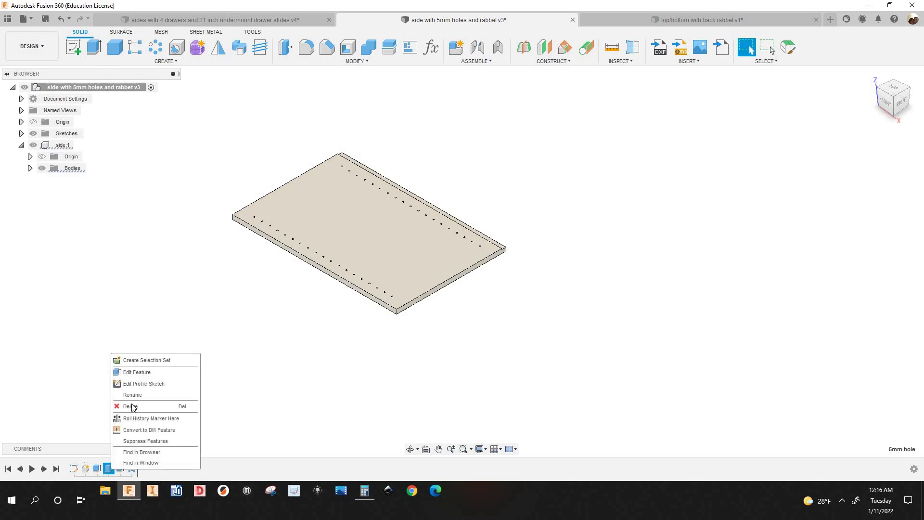
left_click(106, 469)
right_click(106, 468)
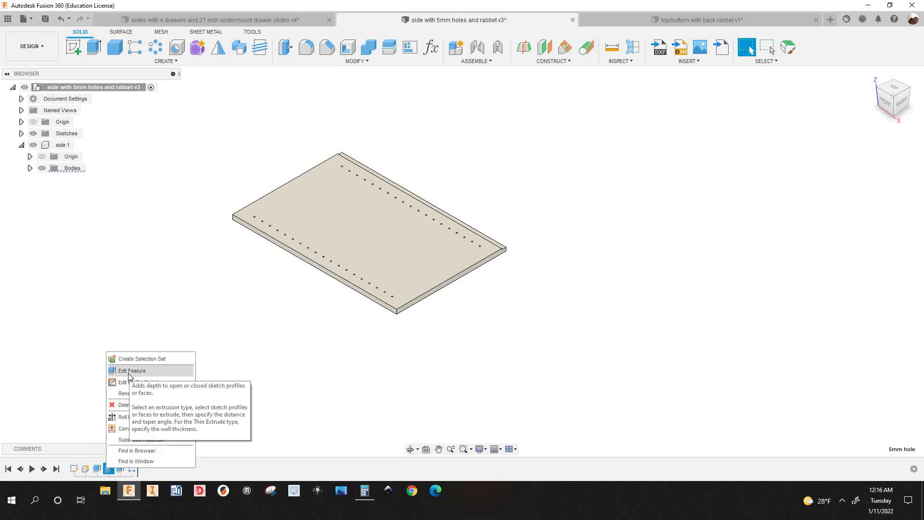
left_click(129, 371)
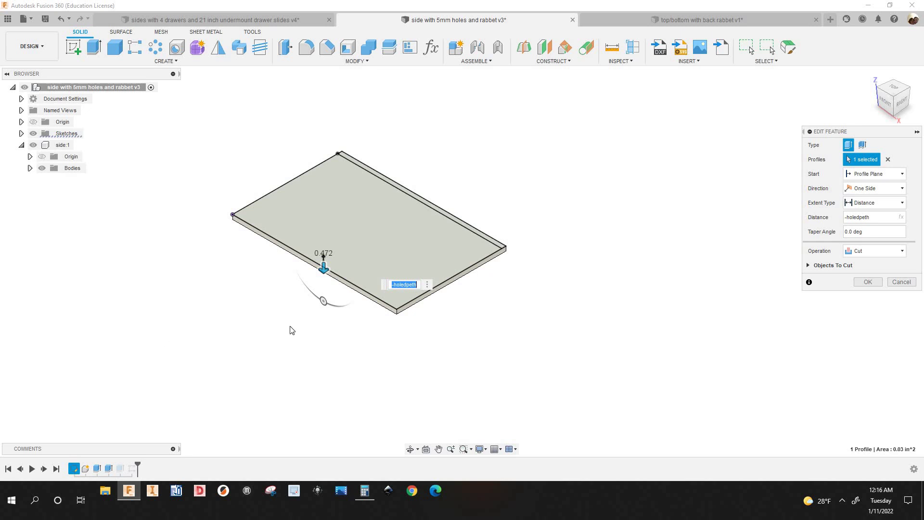
scroll(376, 281, "up", 5)
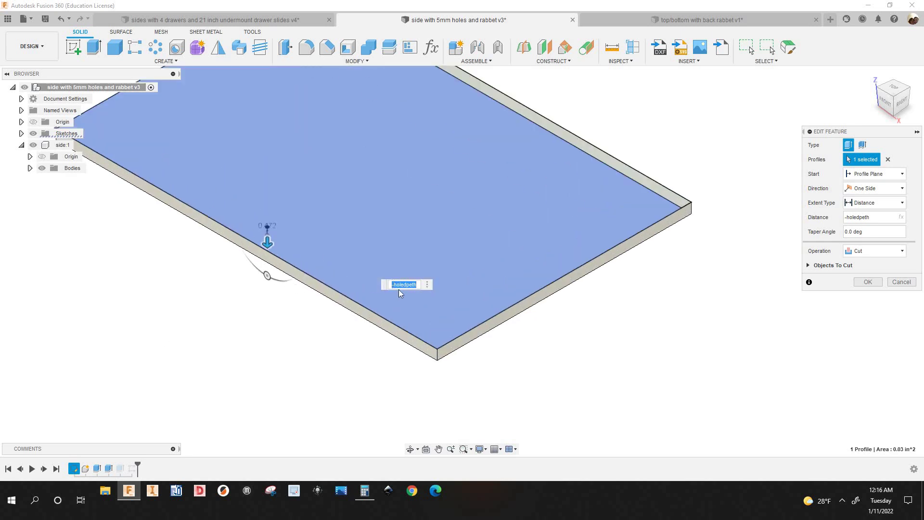
scroll(269, 239, "up", 3)
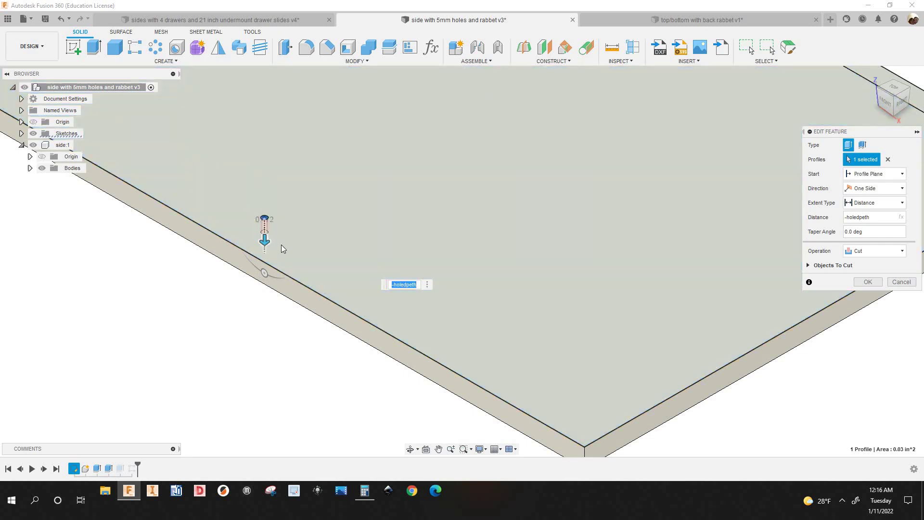
scroll(276, 235, "up", 2)
scroll(347, 288, "down", 8)
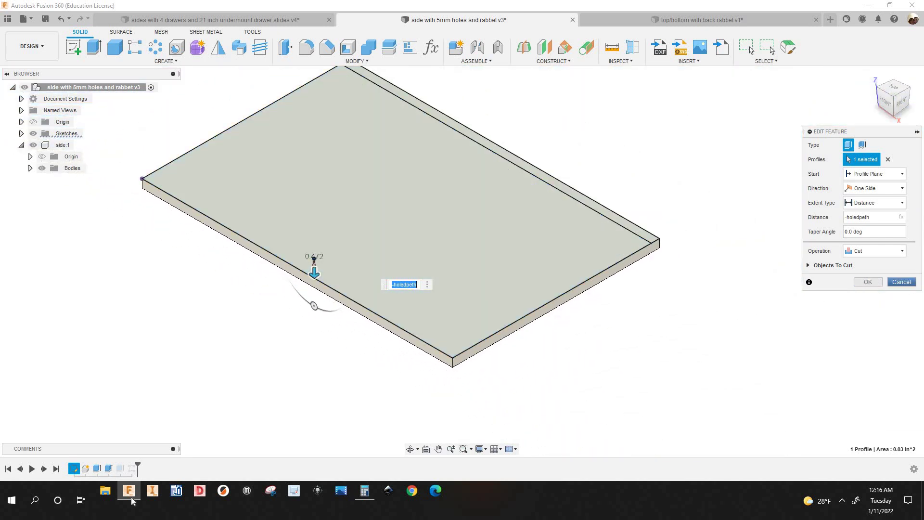
left_click(900, 282)
Step: Open the timeline names of the 5mm hole and rabbet extrusions for editing and leave each without entering a new name
right_click(109, 469)
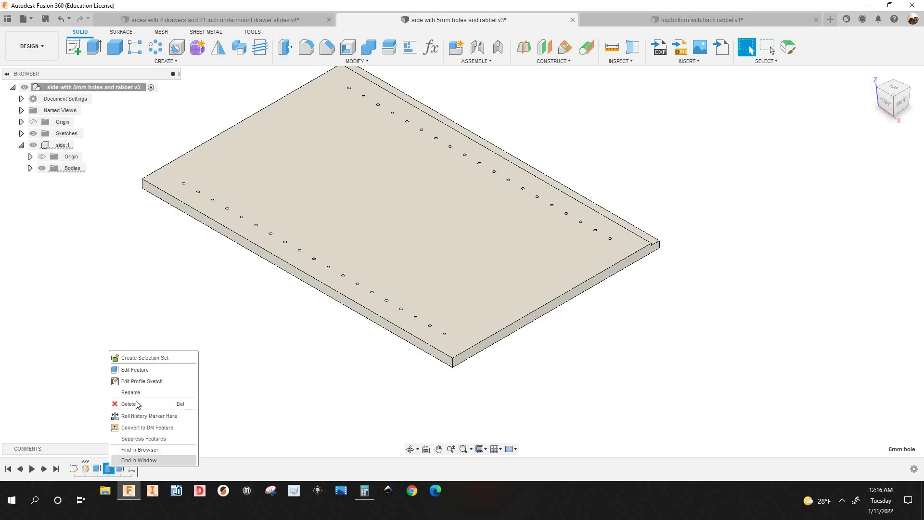
left_click(130, 392)
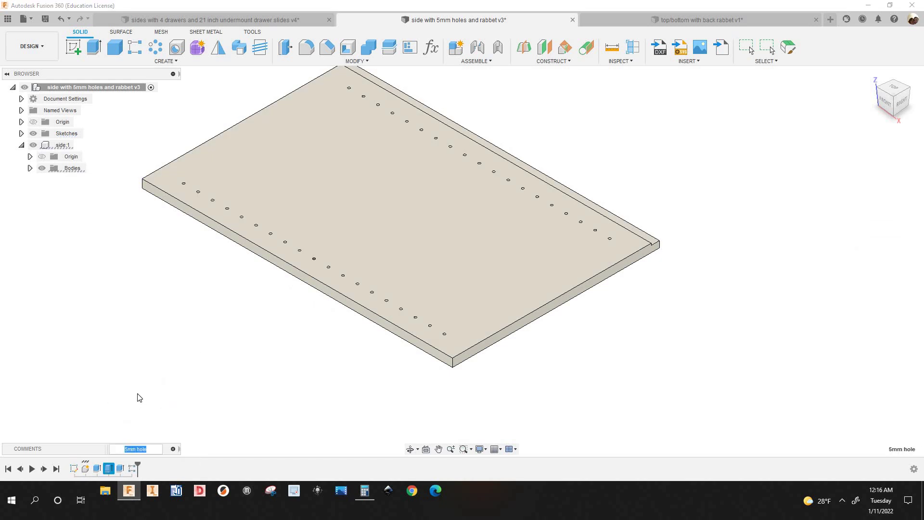
left_click(160, 459)
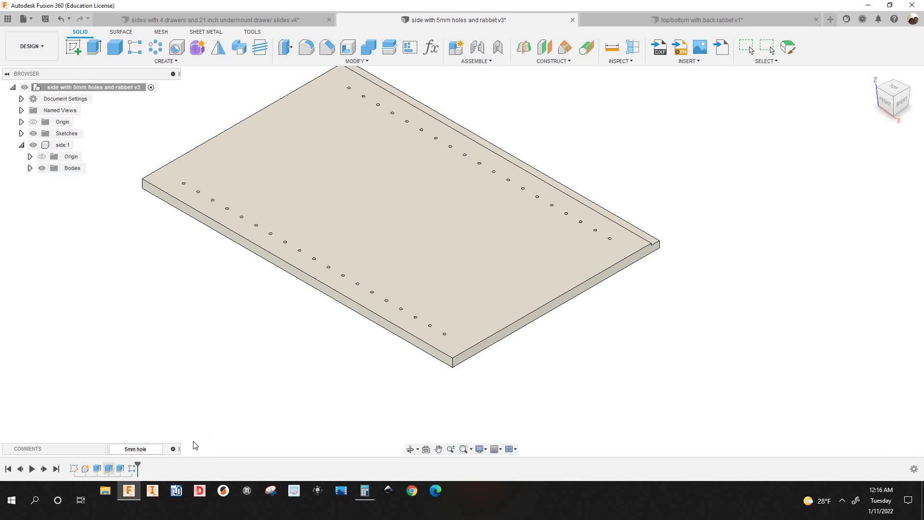
right_click(121, 469)
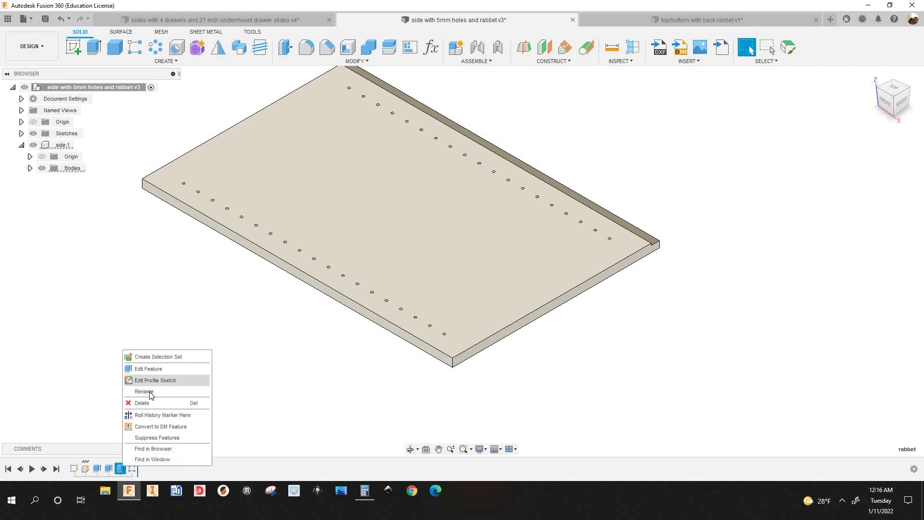
left_click(149, 392)
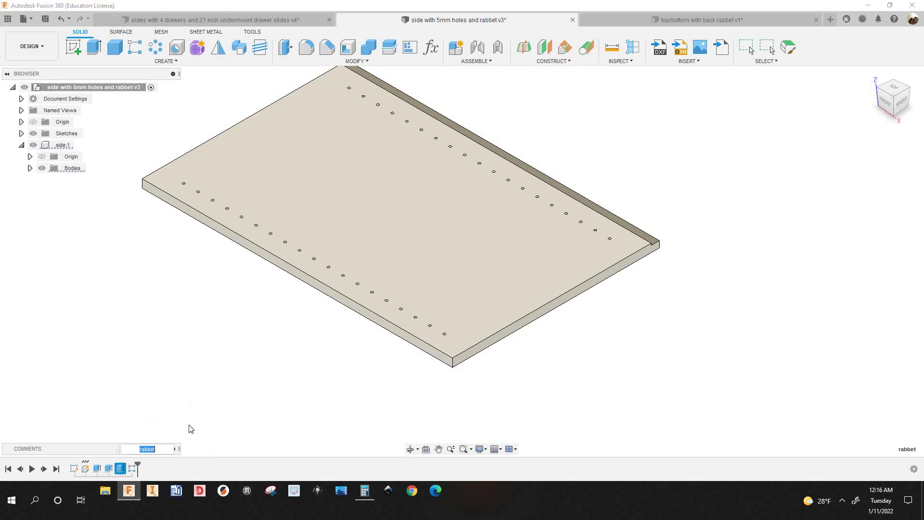
left_click(243, 409)
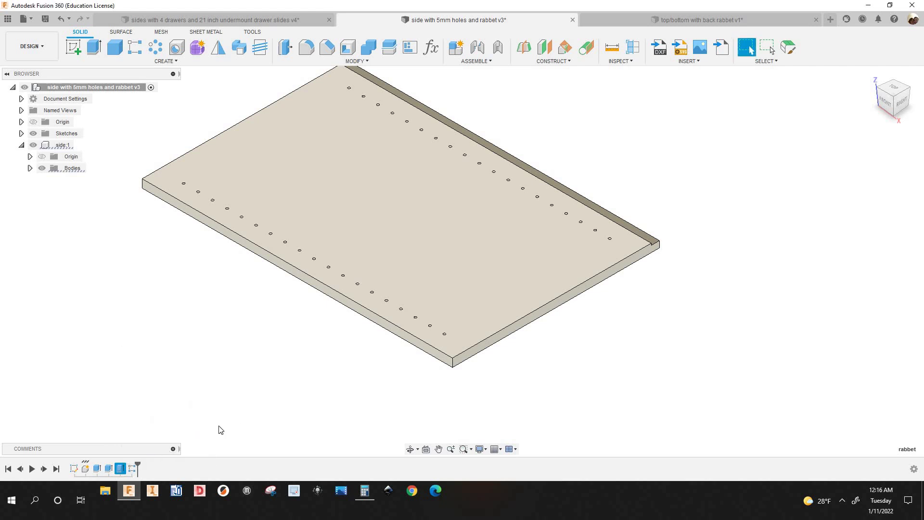
Step: Open the rectangular hole pattern at the end of the timeline for editing and examine the patterned holes on the panel
scroll(204, 418, "down", 2)
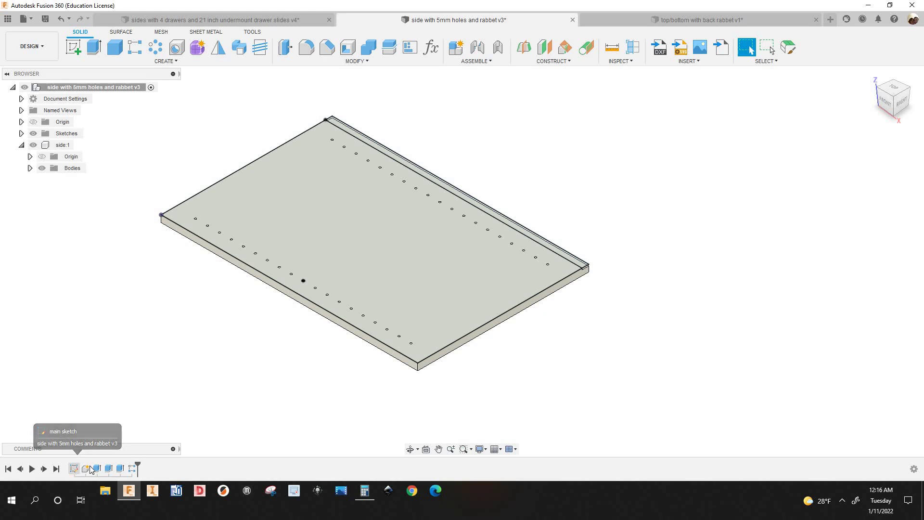
left_click(133, 469)
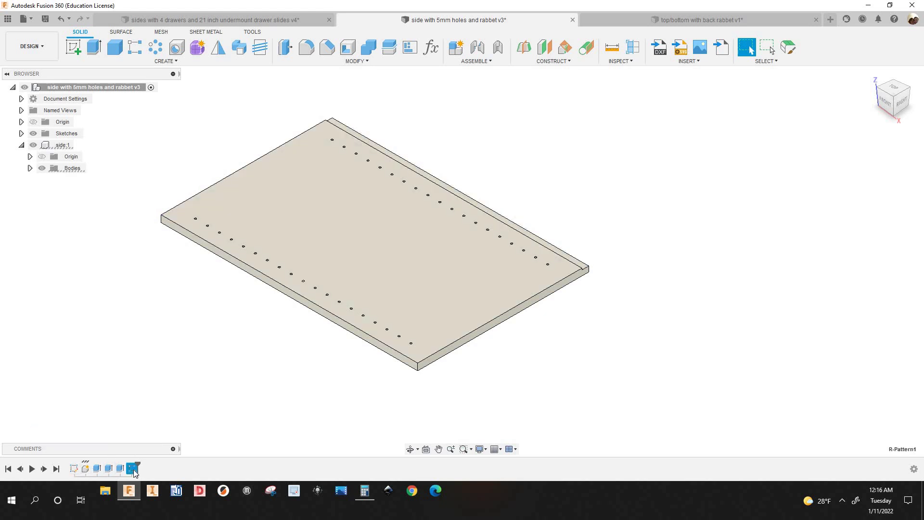
right_click(134, 469)
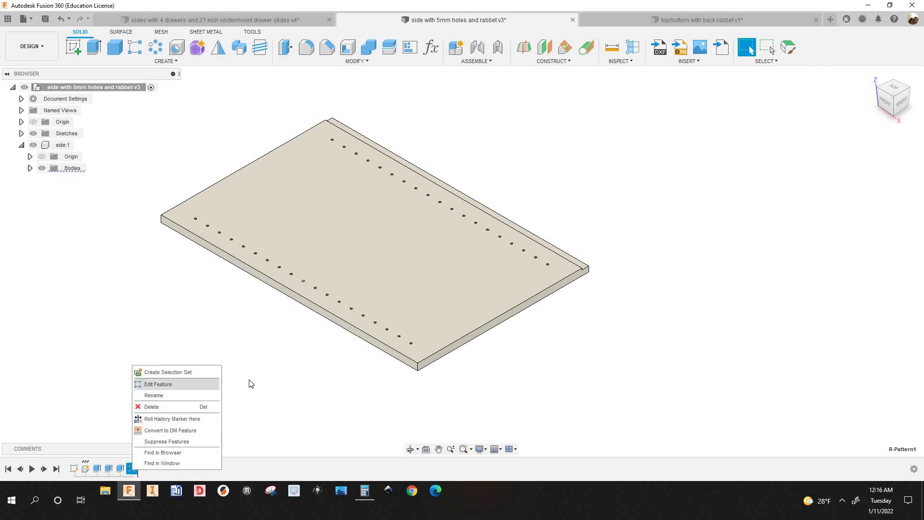
key("Return")
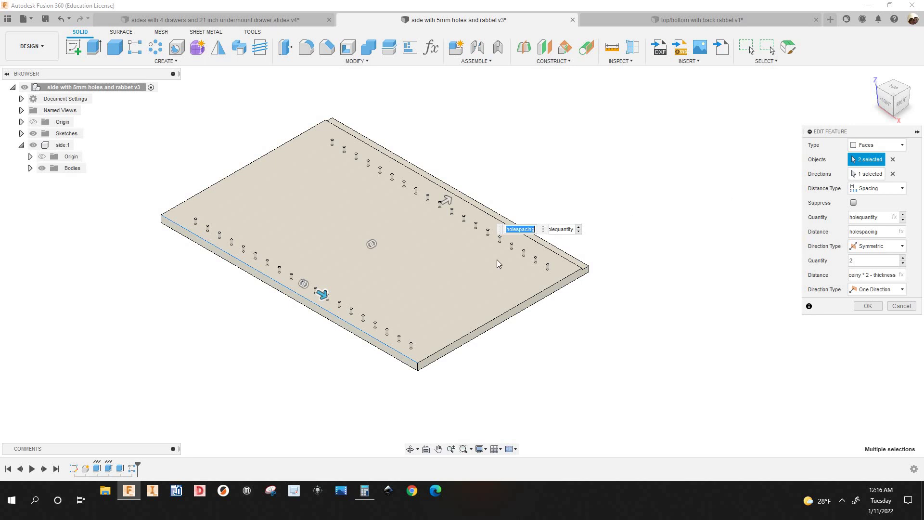
scroll(310, 286, "up", 5)
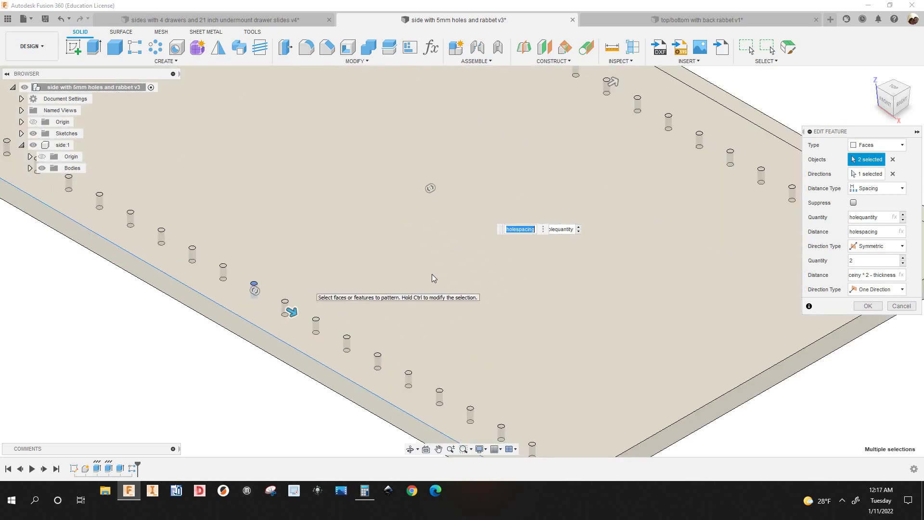
scroll(527, 252, "down", 3)
scroll(314, 246, "down", 3)
scroll(340, 285, "up", 4)
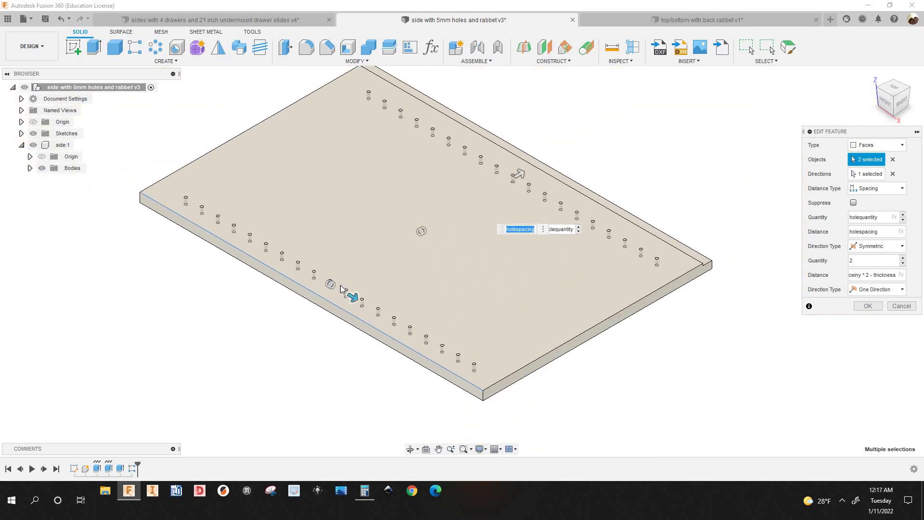
scroll(346, 281, "up", 3)
scroll(354, 276, "down", 4)
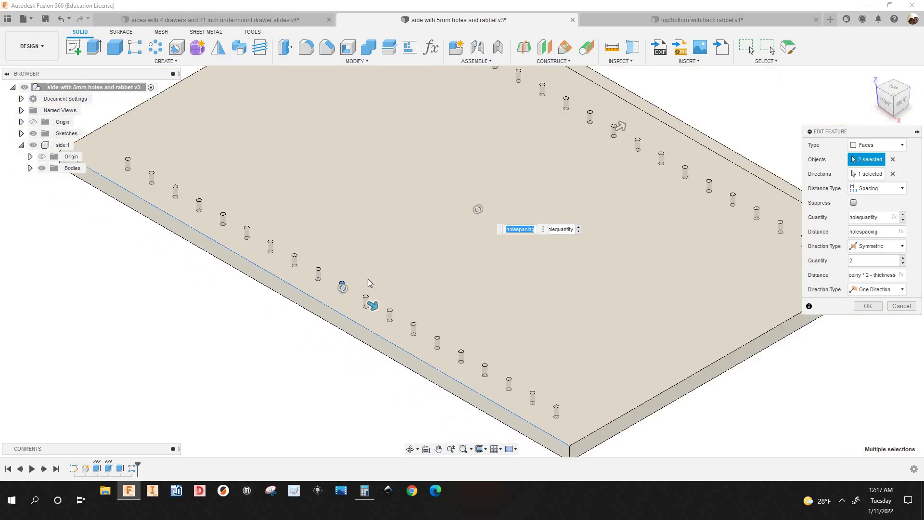
key("Tab")
scroll(374, 272, "up", 5)
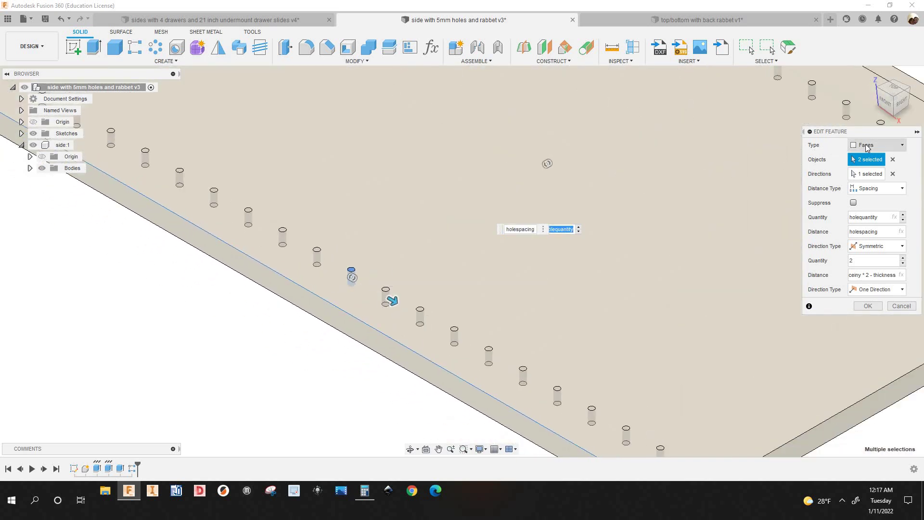
Step: Review the pattern's object type options, choose Faces, and examine the two selected faces of the source hole up close
left_click(865, 146)
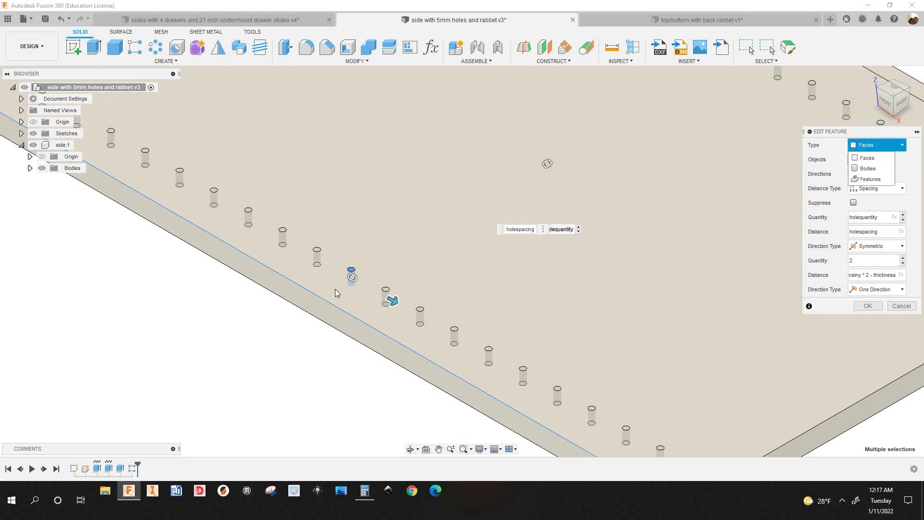
scroll(337, 284, "up", 3)
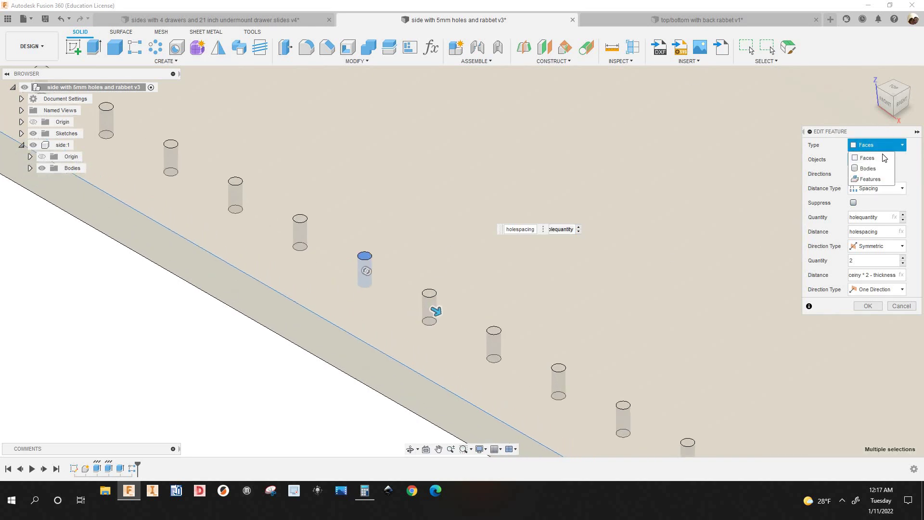
left_click(868, 159)
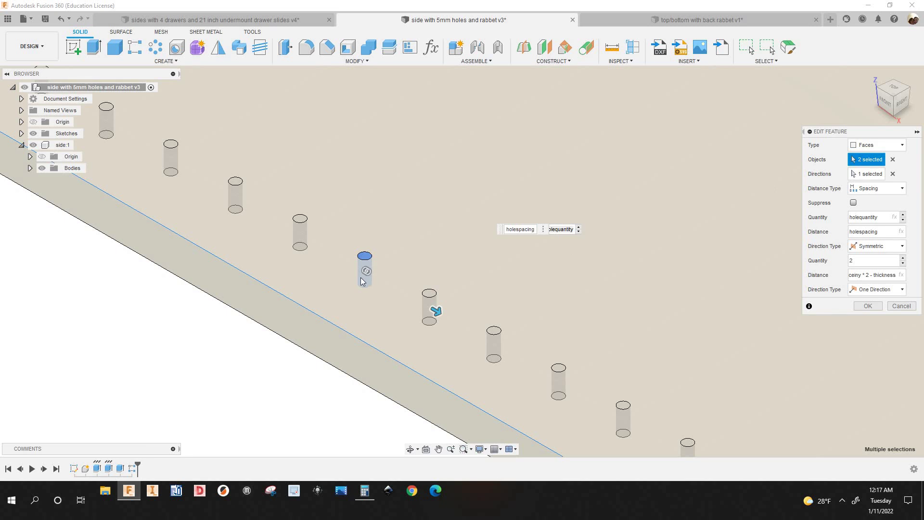
scroll(369, 250, "up", 1)
scroll(368, 250, "up", 2)
scroll(366, 227, "up", 1)
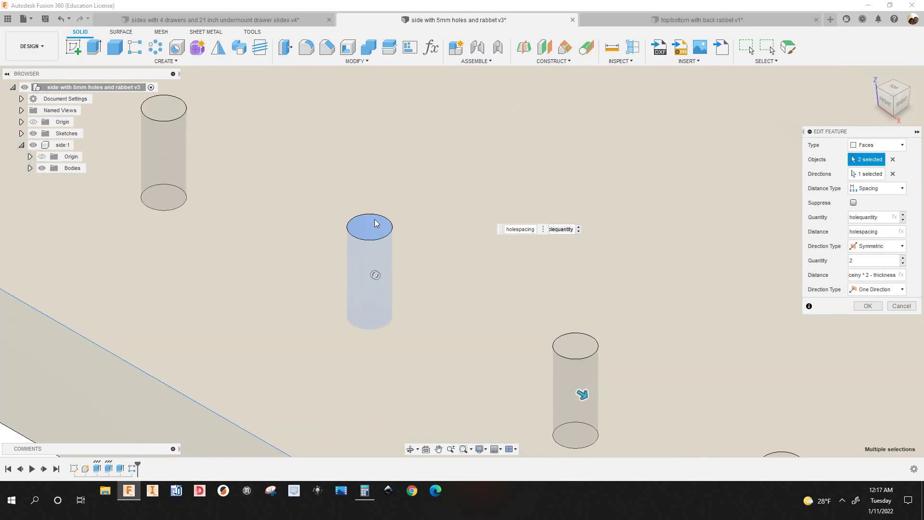
key("Tab")
scroll(371, 327, "up", 1)
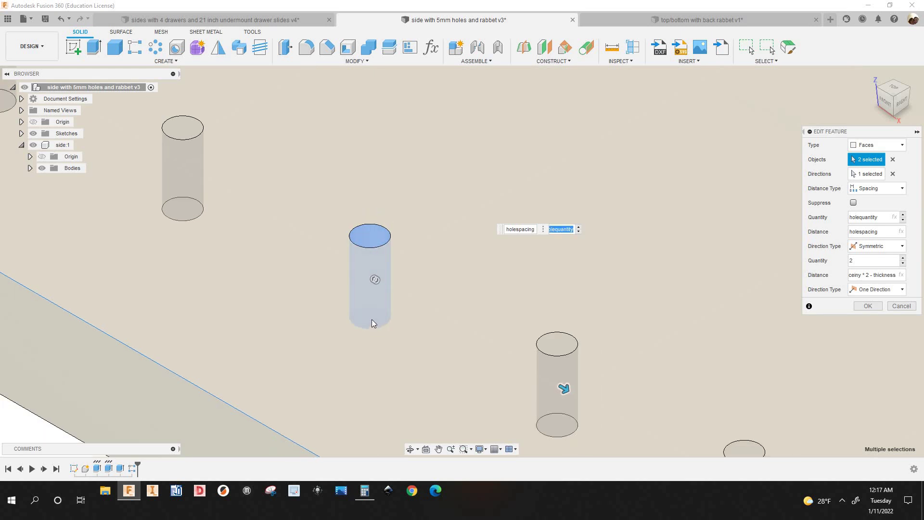
scroll(372, 319, "down", 2)
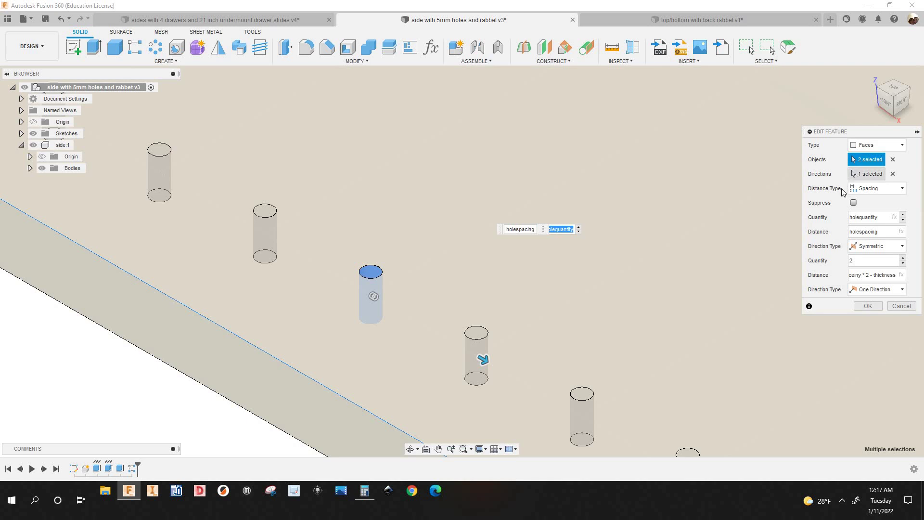
Step: Inspect the pattern's direction edge along the panel and review the Extent and Spacing distance types without choosing a different one
left_click(865, 174)
scroll(335, 327, "down", 3)
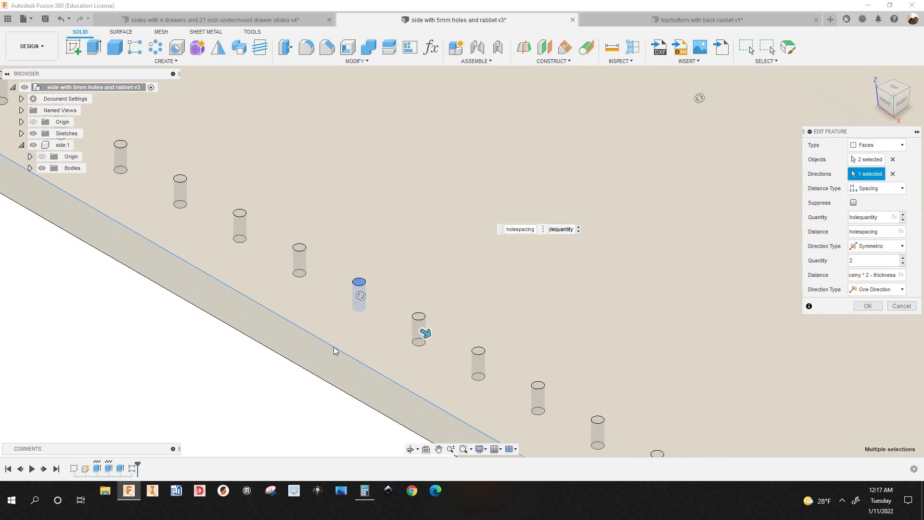
scroll(336, 350, "down", 4)
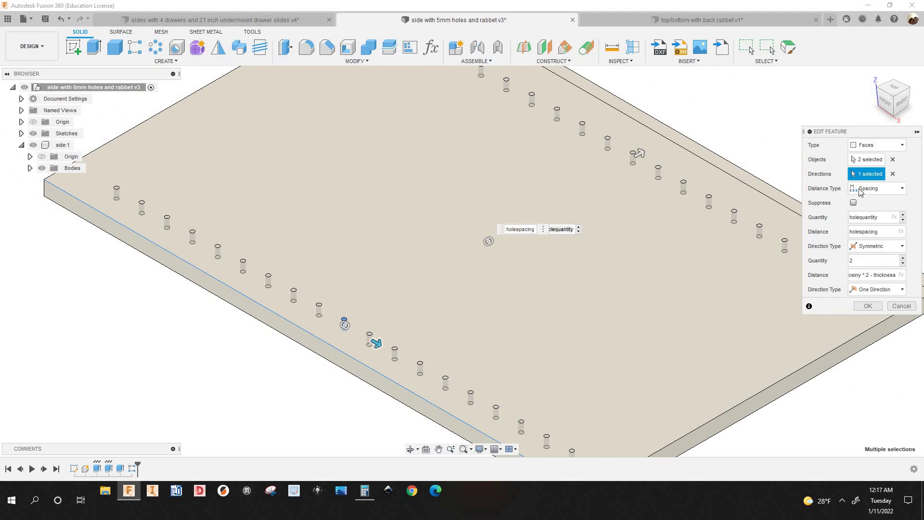
left_click(859, 189)
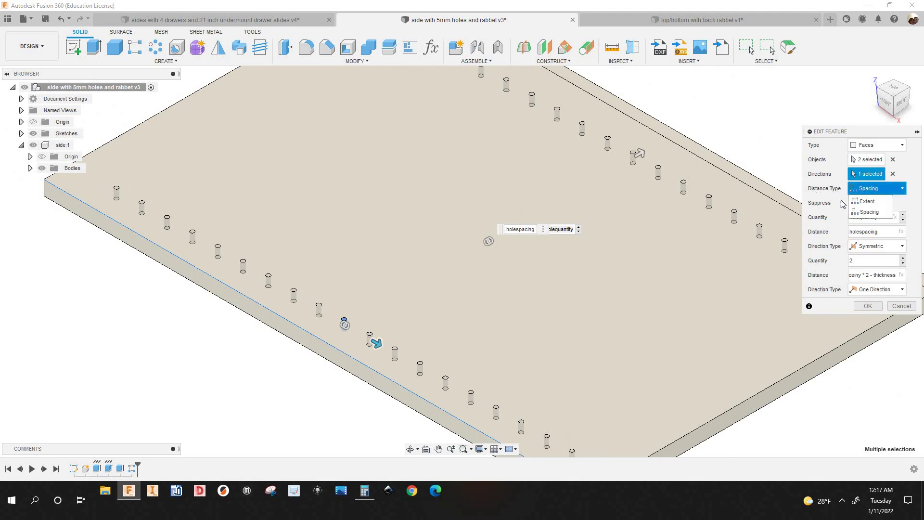
left_click(838, 249)
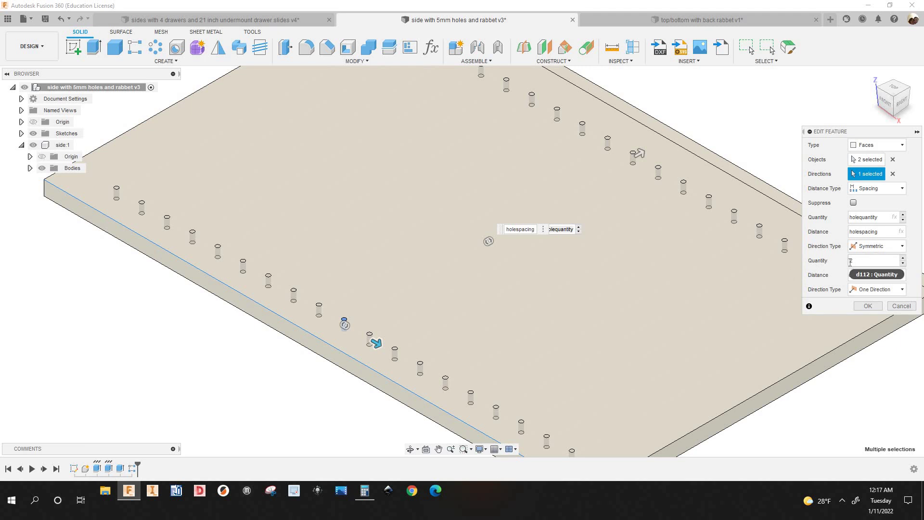
scroll(673, 258, "down", 2)
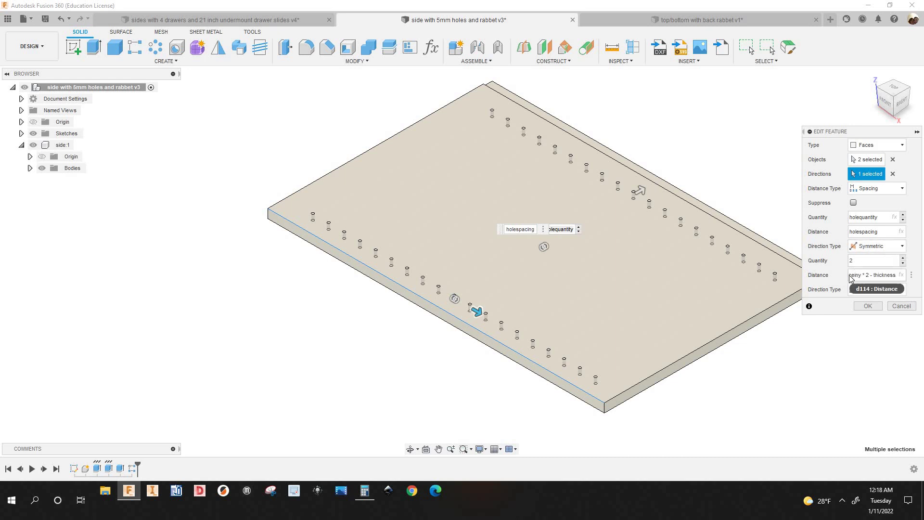
Step: Inspect the distance expression for the pattern's second direction and cancel the pattern edit
double_click(868, 276)
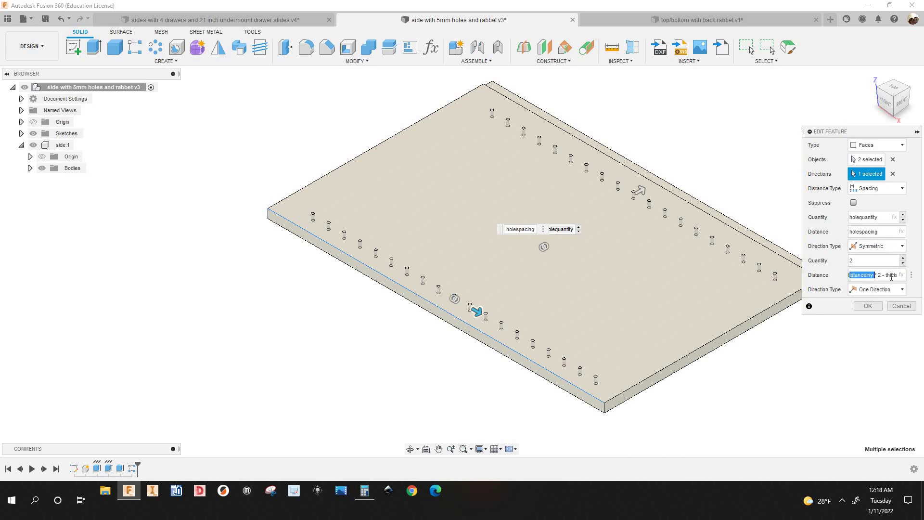
left_click_drag(891, 277, 916, 287)
left_click(900, 306)
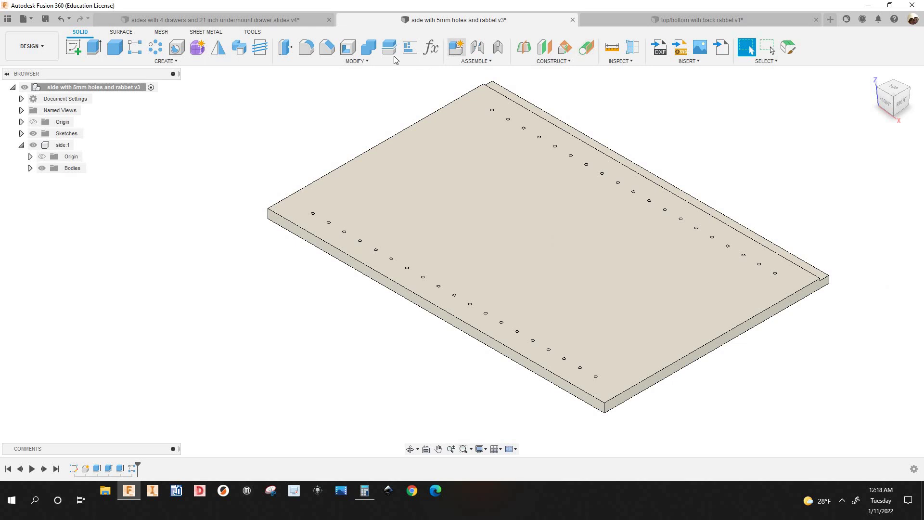
Step: Open the parameters table, review the user parameters that drive the hole pattern against the panel, and close it
left_click(431, 46)
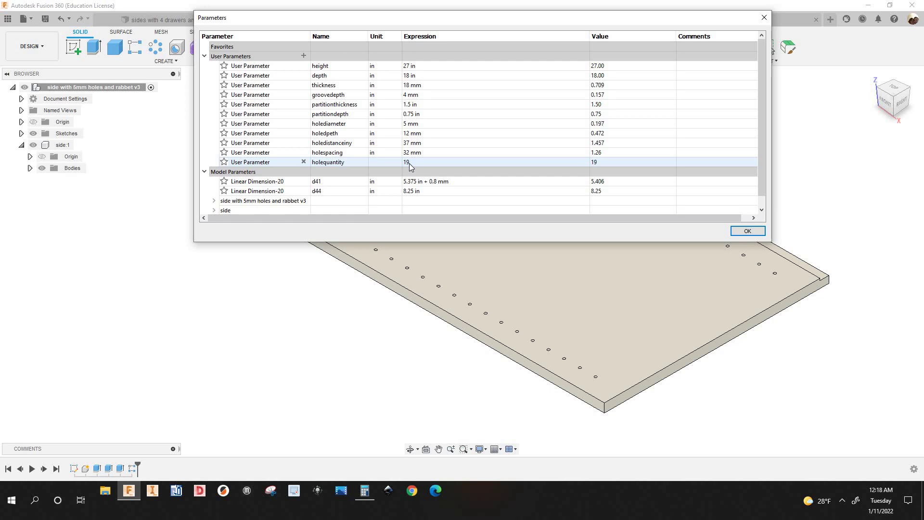
scroll(394, 296, "down", 3)
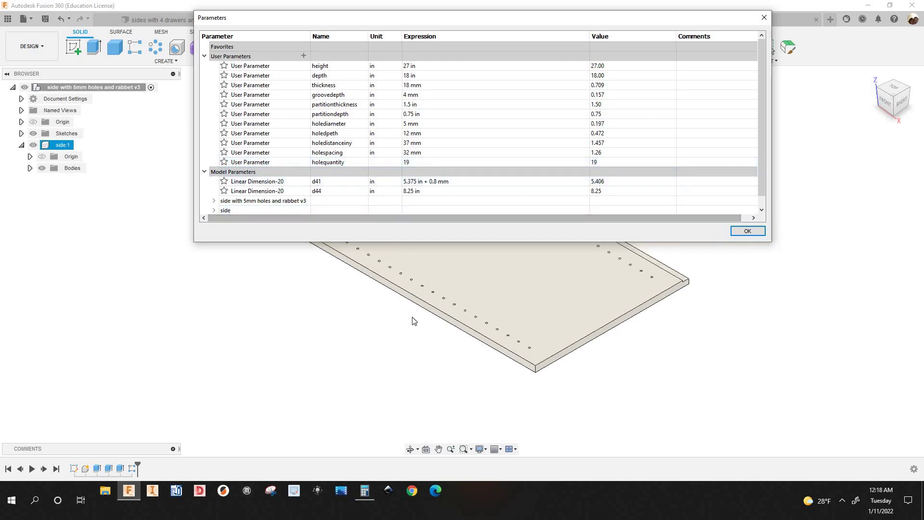
left_click(425, 305)
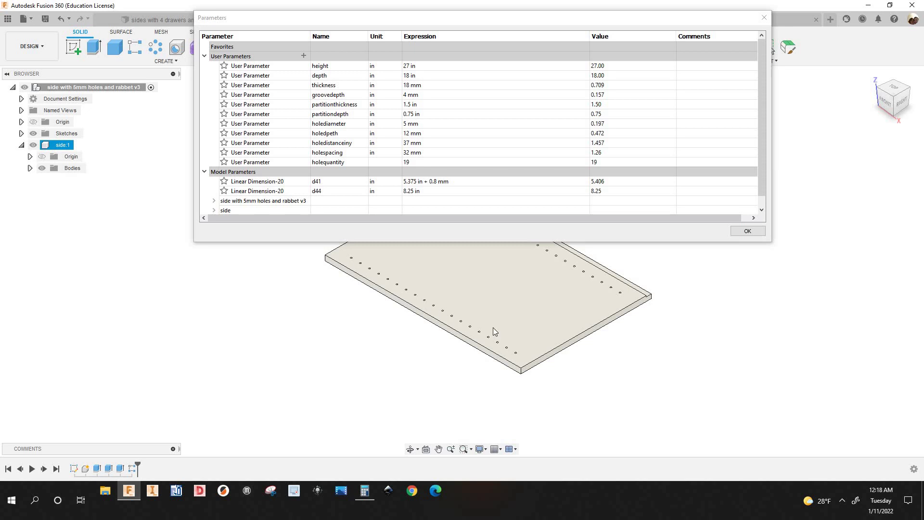
scroll(538, 251, "down", 3)
left_click(546, 248)
scroll(510, 308, "down", 1)
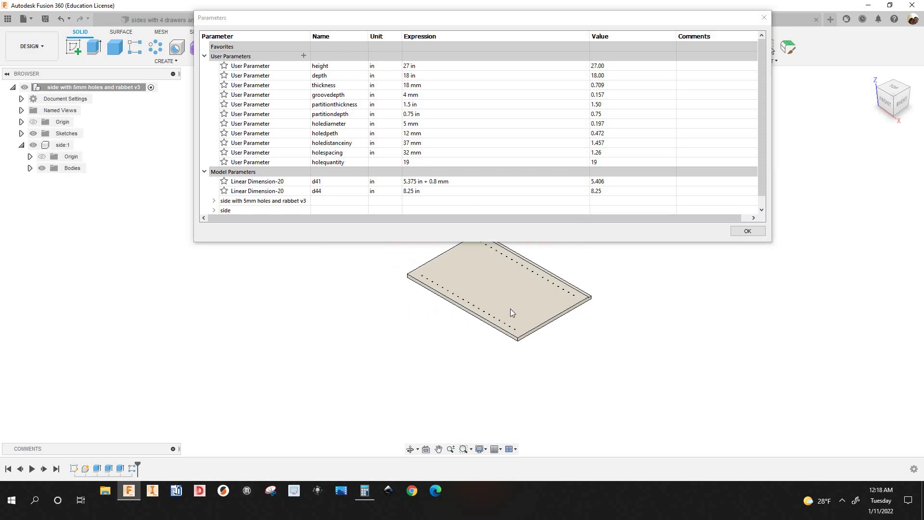
scroll(510, 308, "up", 2)
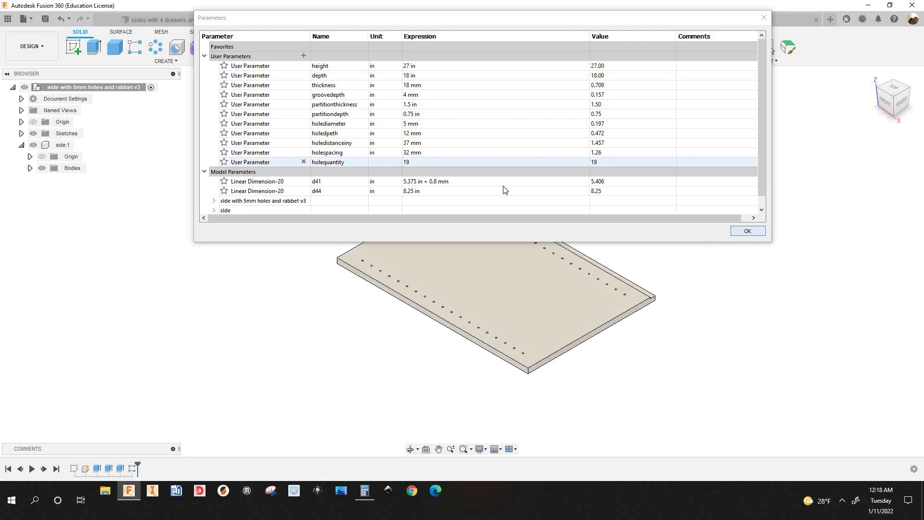
scroll(504, 189, "down", 1)
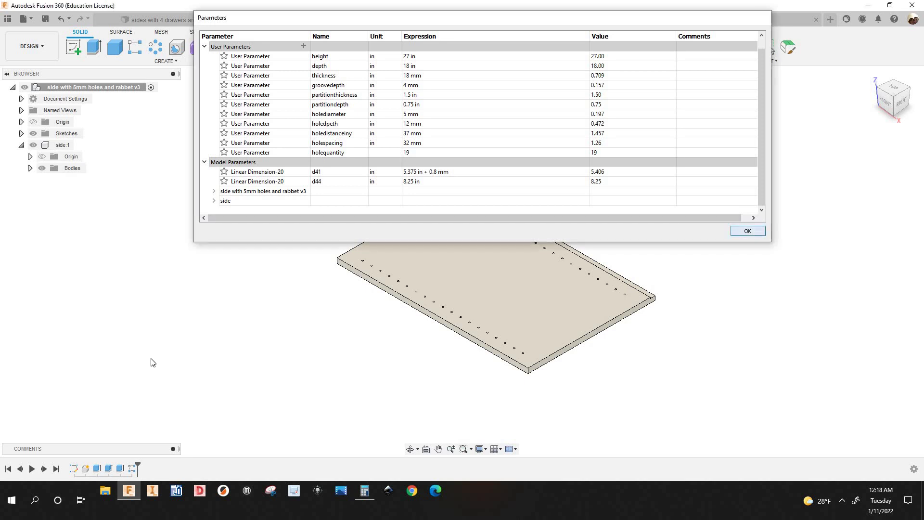
Step: Reopen the rectangular hole pattern for editing and set the second direction's quantity to 1
right_click(131, 469)
key("Up")
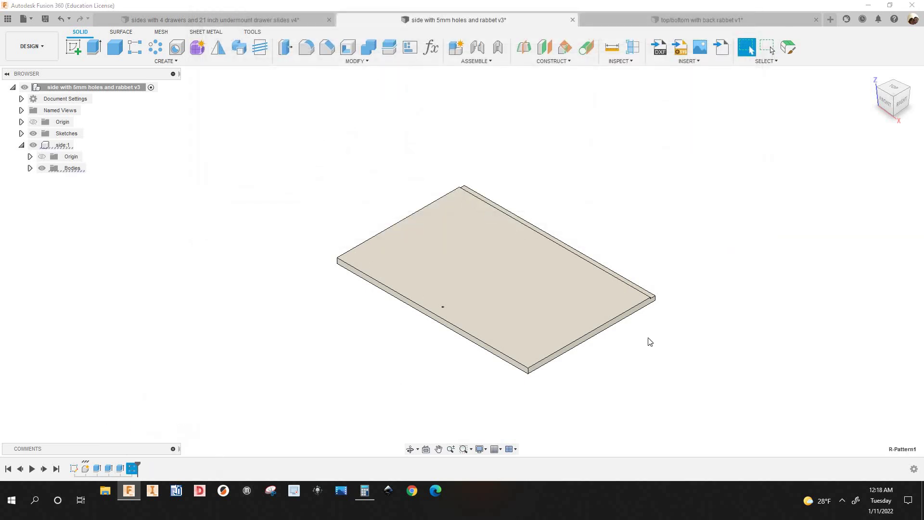
key("Return")
left_click_drag(872, 275, 785, 279)
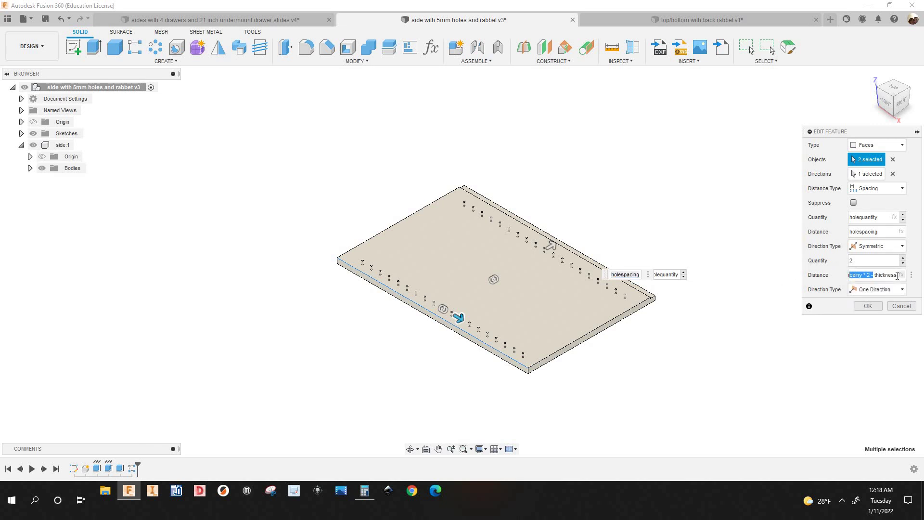
left_click_drag(898, 278, 866, 275)
key("ctrl+a")
key("BackSpace")
left_click(864, 263)
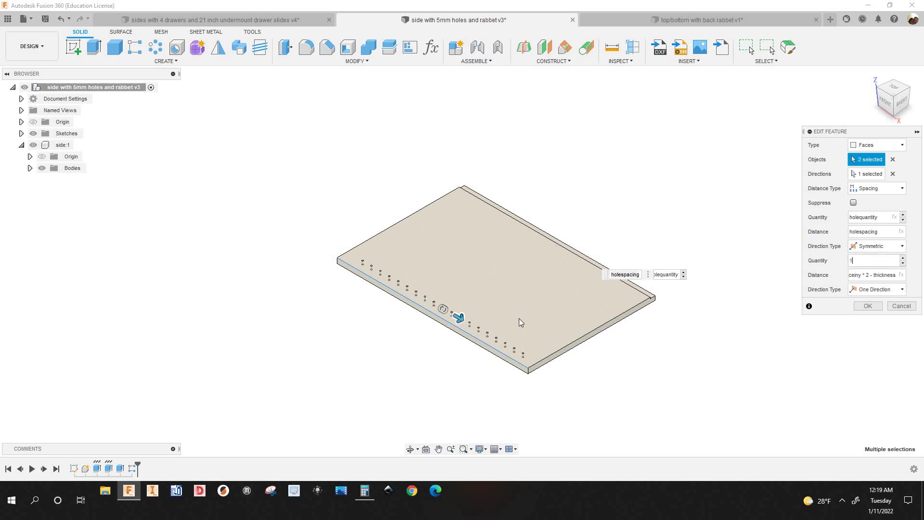
scroll(512, 321, "up", 3)
scroll(467, 340, "down", 2)
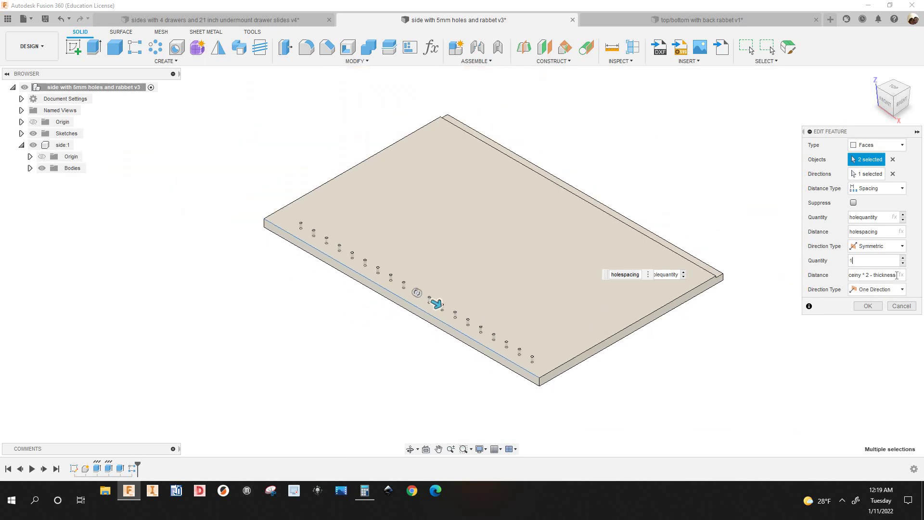
left_click_drag(896, 275, 835, 274)
type("depth - holedist")
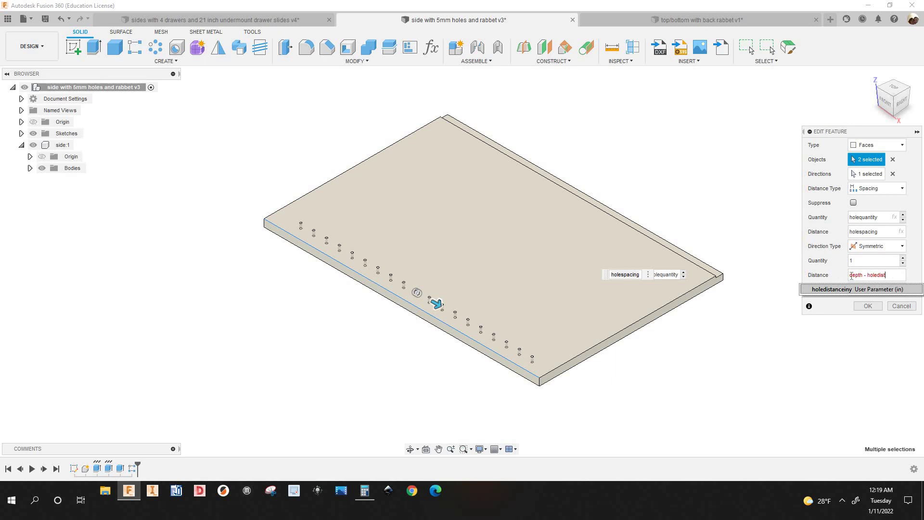
key("BackSpace")
key("BackSpace")
key("BackSpace")
key("BackSpace")
key("BackSpace")
key("BackSpace")
key("BackSpace")
key("BackSpace")
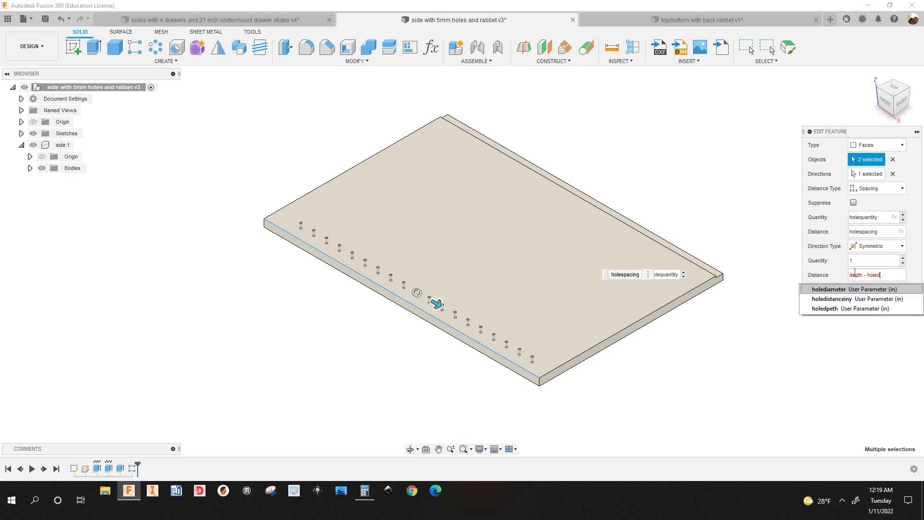
Step: Set the pattern's second-direction distance to 0 and reduce that direction's quantity to 1
left_click_drag(857, 264, 848, 262)
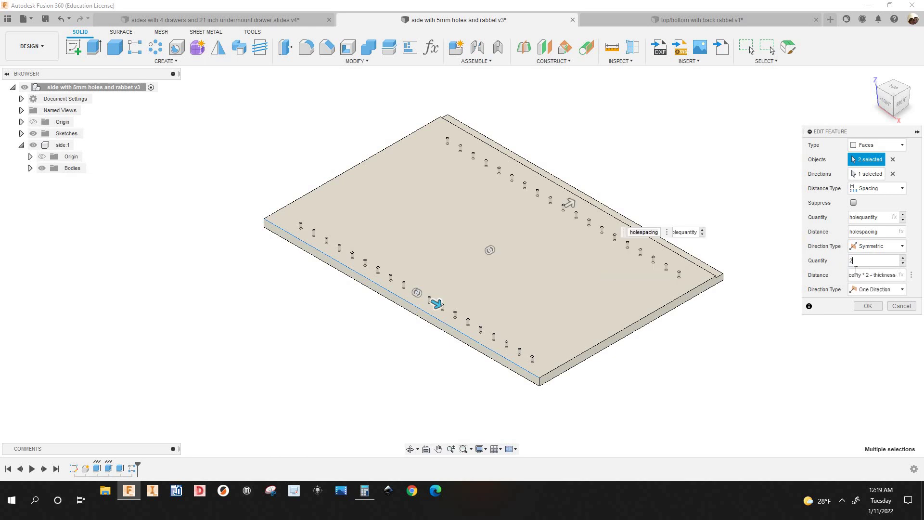
left_click_drag(891, 273, 840, 274)
left_click(889, 273)
type("0")
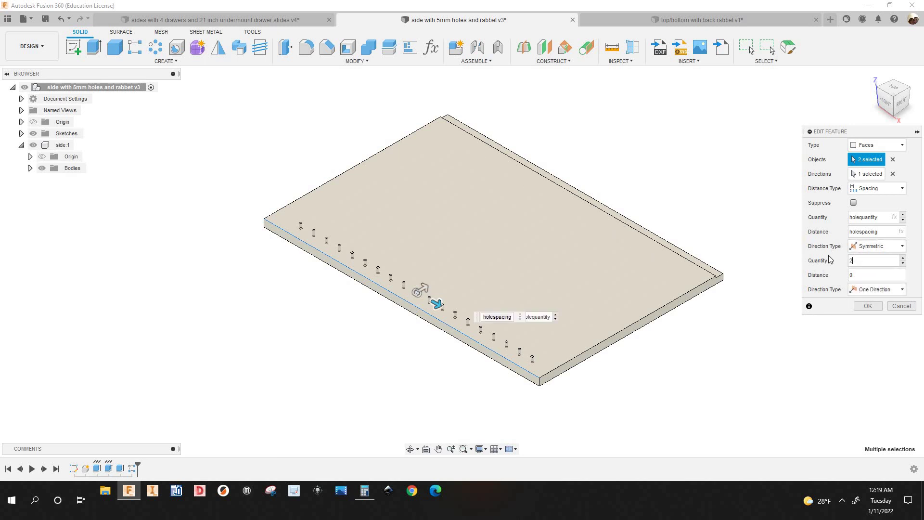
key("BackSpace")
type("1")
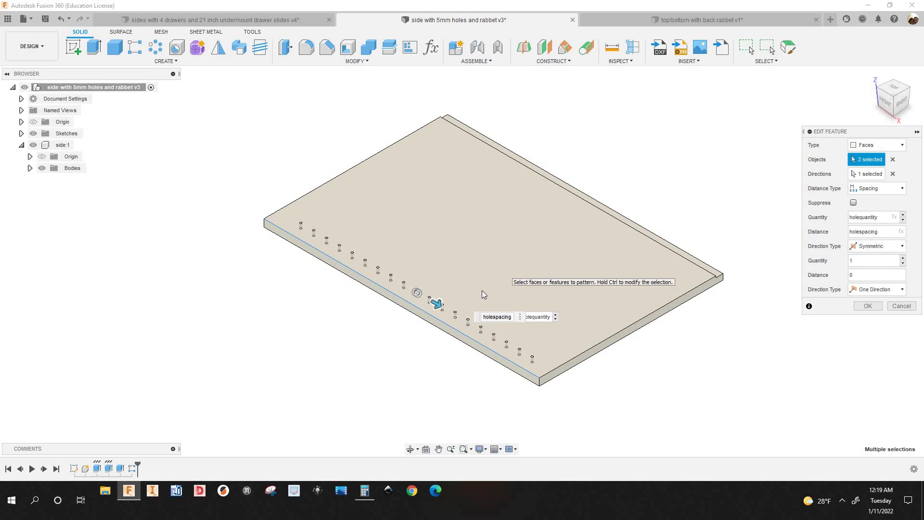
Step: Set the second direction's quantity to 2 and its distance to the depth parameter
left_click(851, 275)
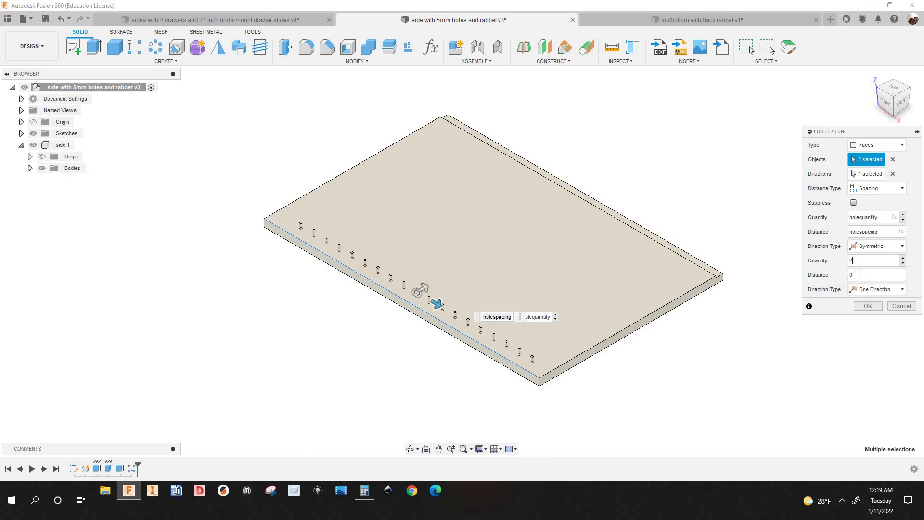
left_click(843, 273)
type("dep")
key("Return")
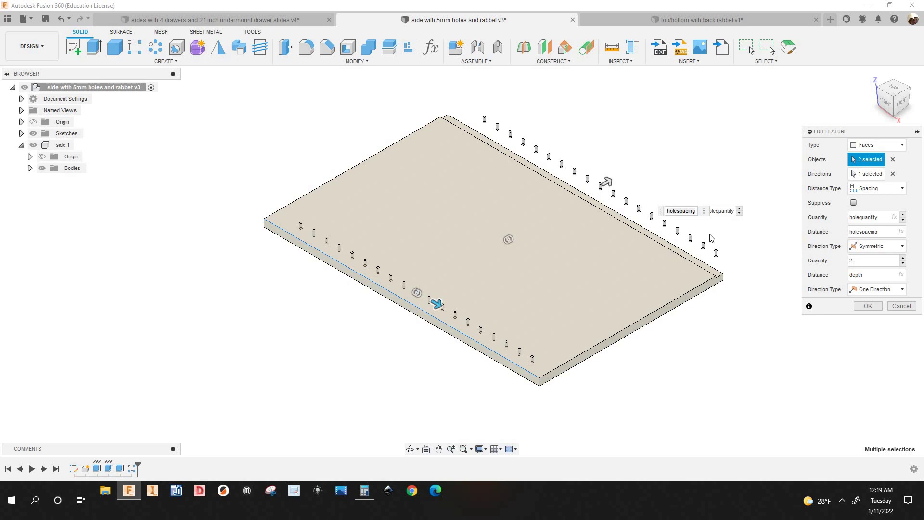
Step: Examine the source hole row up close and compare the copied row's position with the panel's back edge
scroll(472, 323, "up", 5)
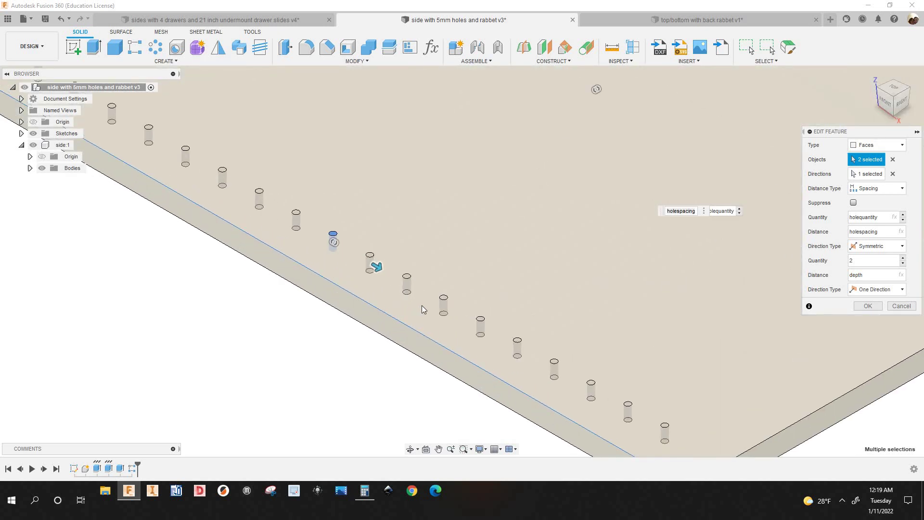
scroll(422, 305, "down", 5)
scroll(409, 321, "up", 5)
scroll(418, 320, "down", 5)
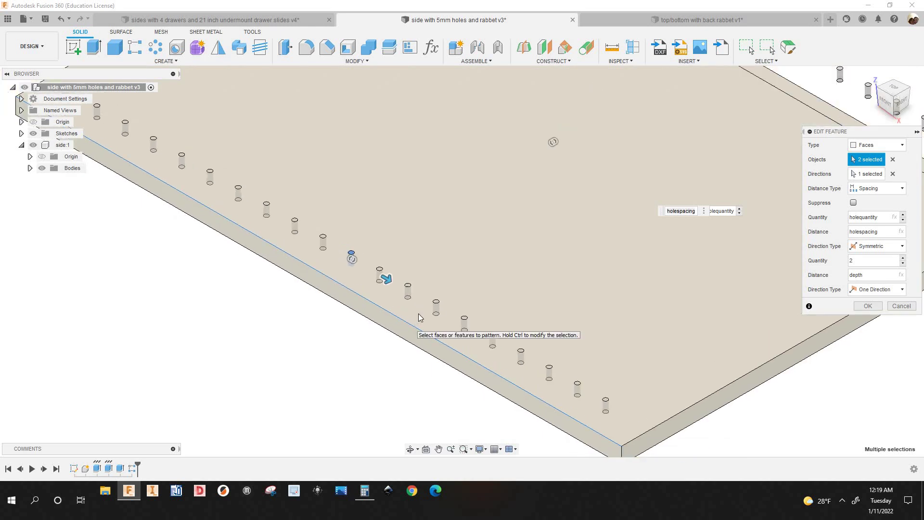
scroll(453, 322, "up", 5)
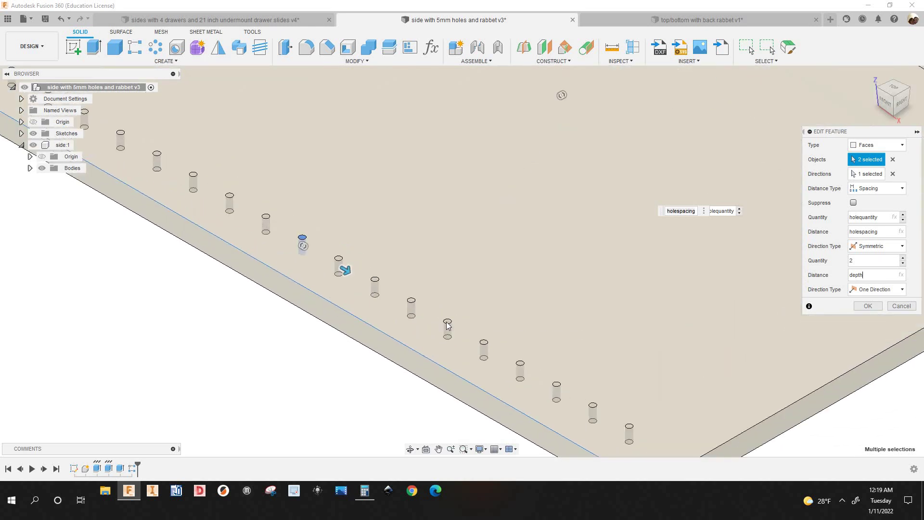
scroll(448, 325, "up", 3)
scroll(450, 328, "up", 2)
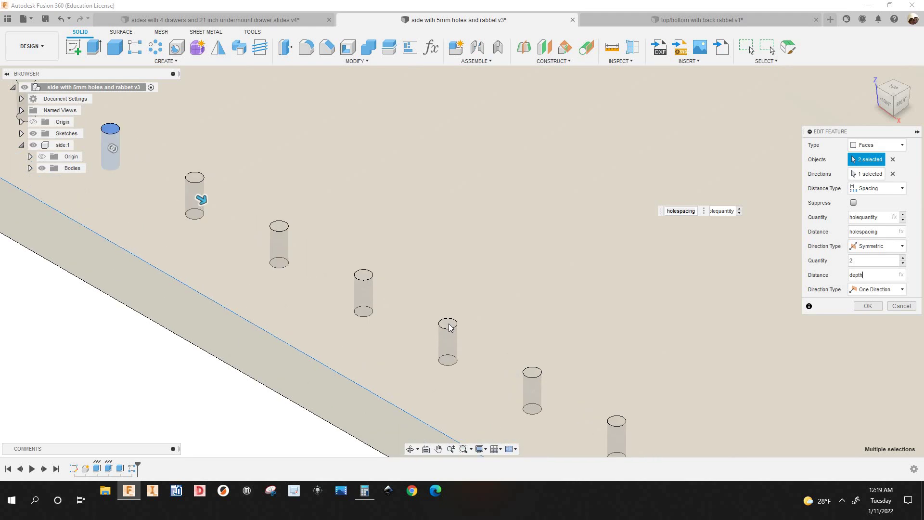
scroll(450, 327, "down", 2)
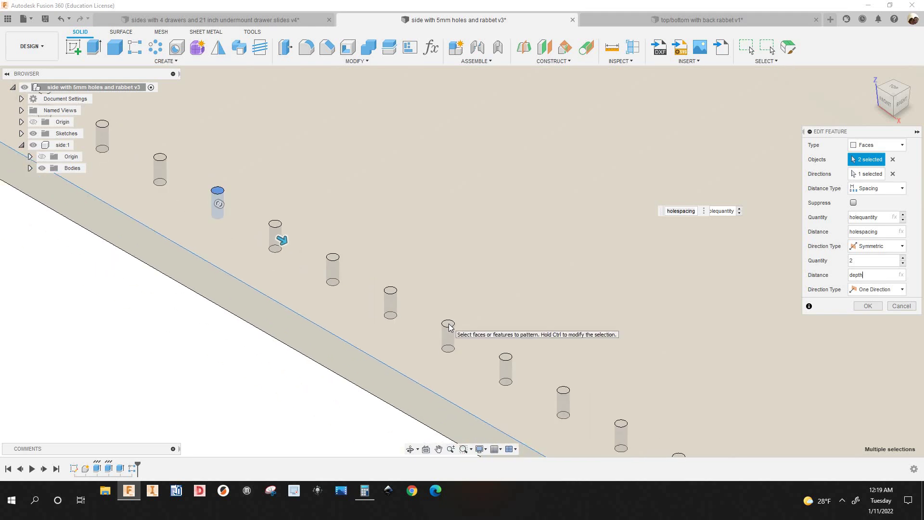
scroll(448, 327, "down", 5)
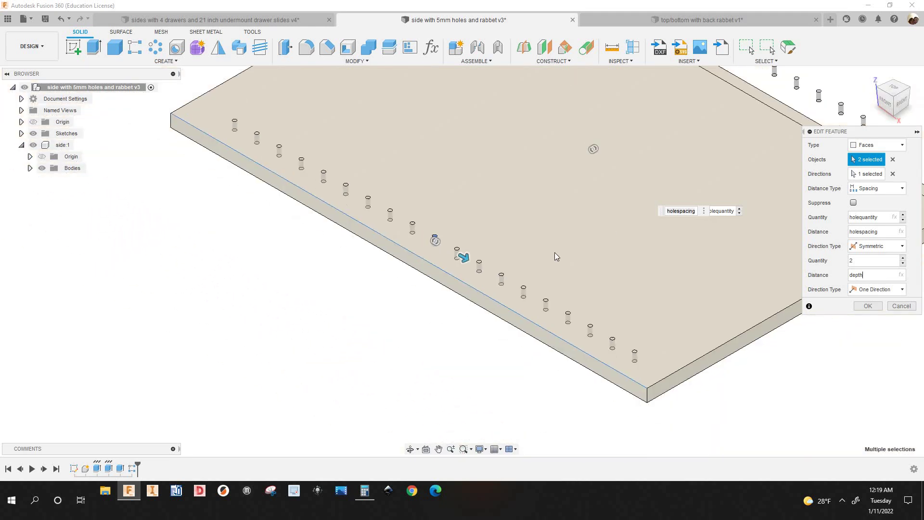
scroll(558, 252, "down", 4)
middle_click_drag(554, 284, 363, 397)
scroll(568, 318, "up", 2)
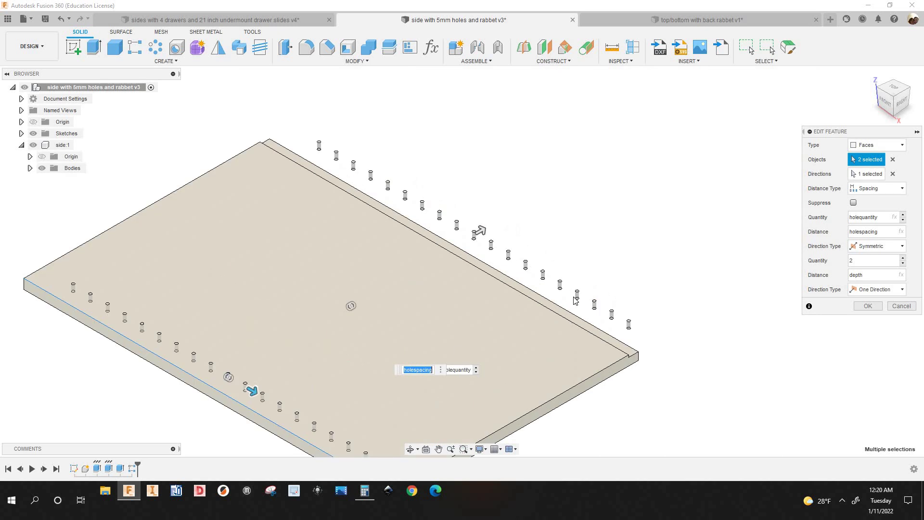
scroll(578, 299, "down", 1)
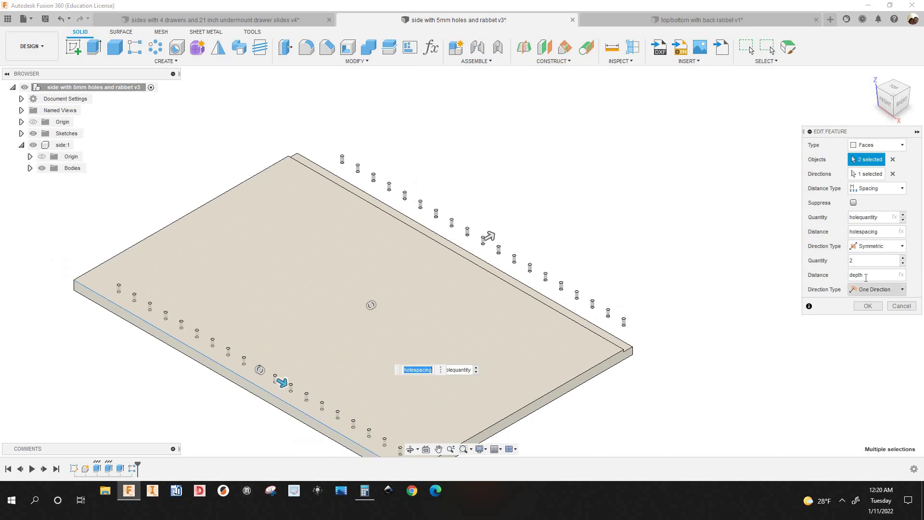
Step: Extend the second direction's distance expression to depth - holedistanceiny*2, viewing the panel from the top
left_click(864, 275)
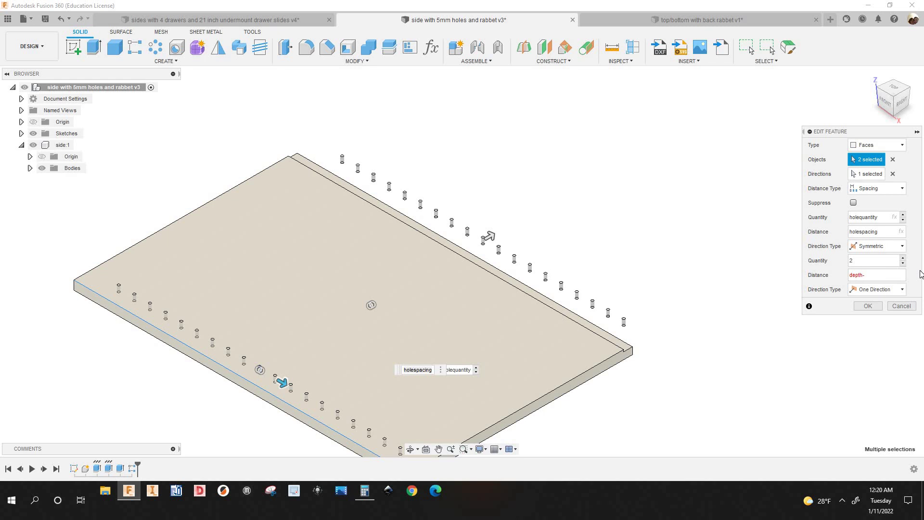
type("-holedis")
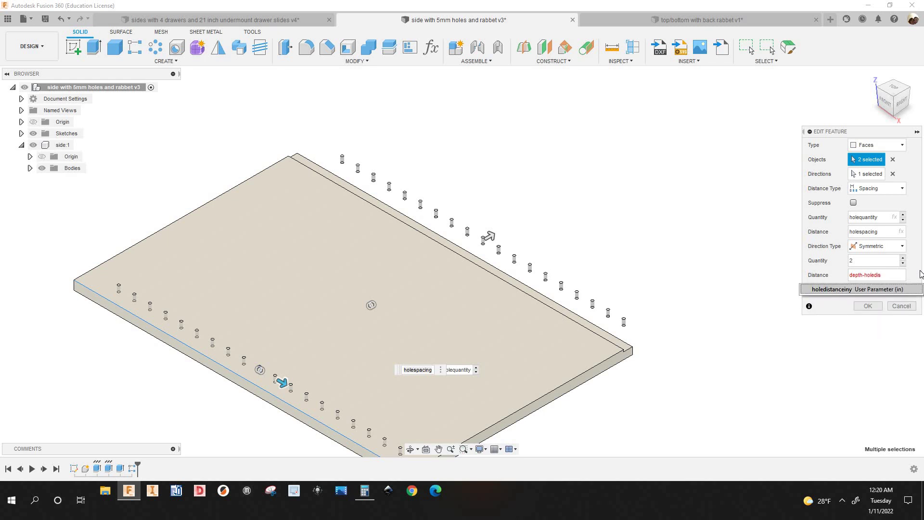
key("Return")
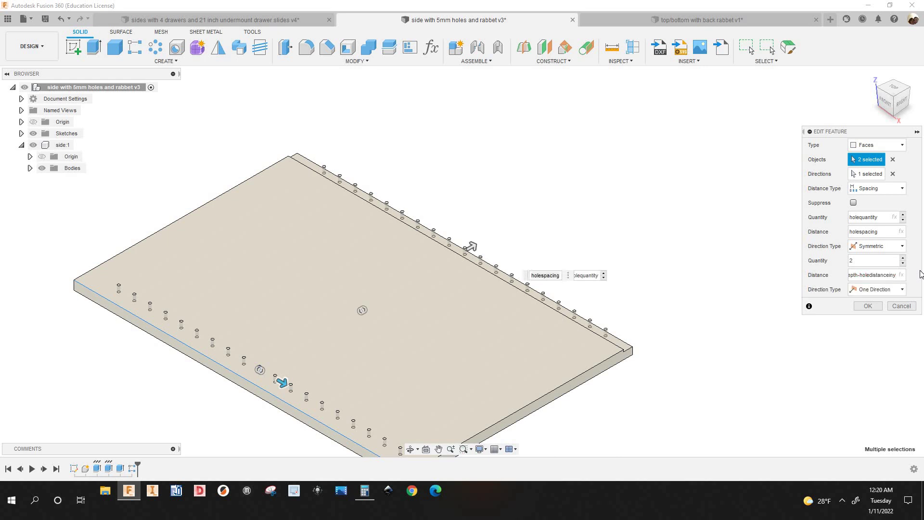
left_click(895, 90)
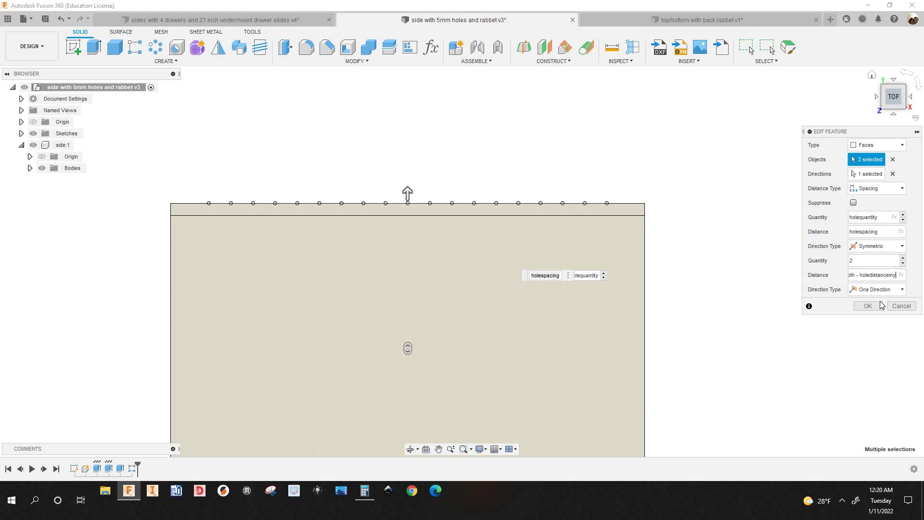
type("*2")
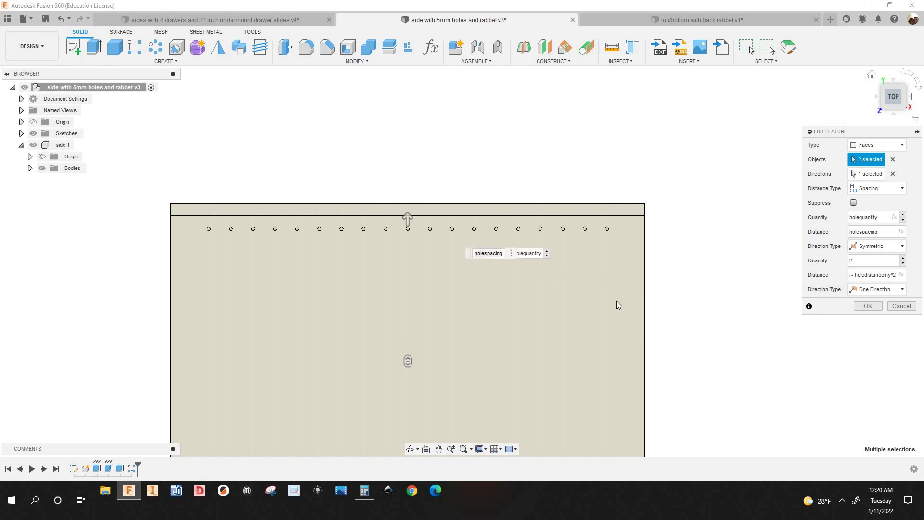
Step: Examine both hole rows from above against the panel's front edge, back edge and rabbet
scroll(695, 267, "up", 2)
scroll(693, 265, "down", 3)
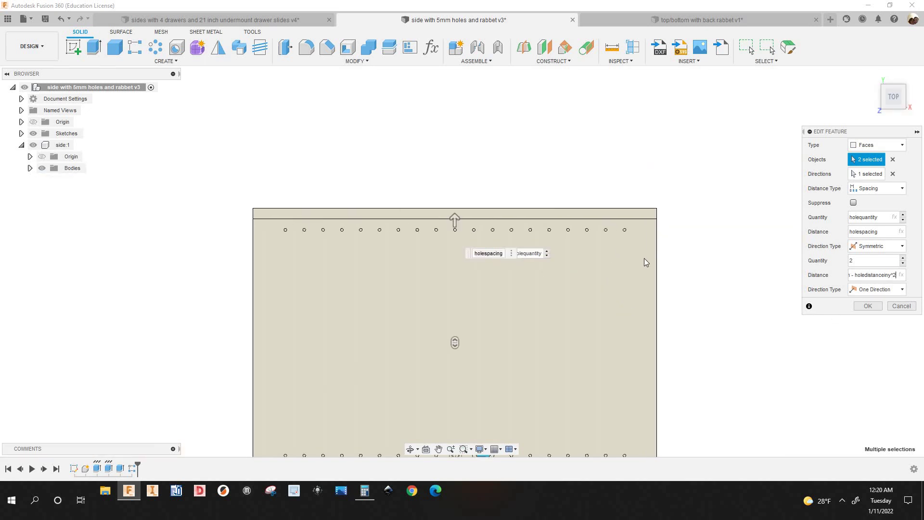
scroll(644, 259, "up", 1)
scroll(718, 316, "down", 1)
middle_click_drag(718, 316, 664, 216)
scroll(564, 363, "down", 1)
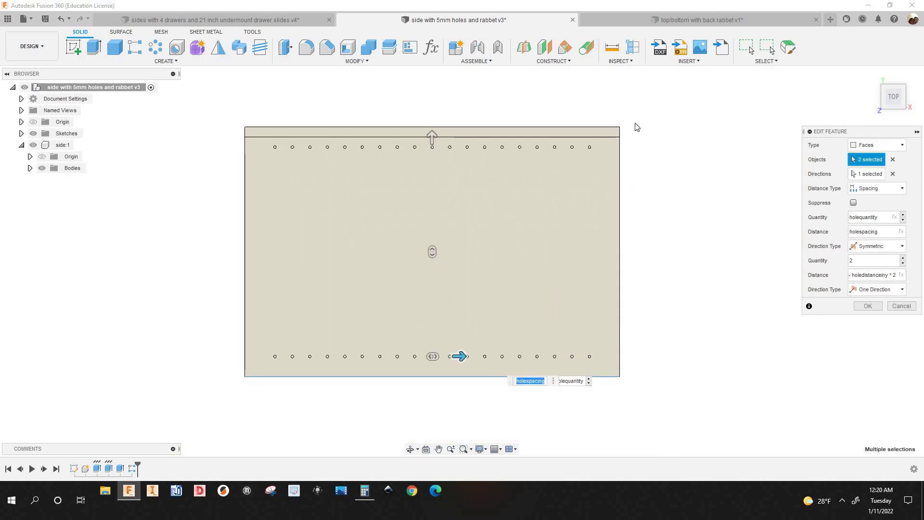
scroll(627, 143, "up", 1)
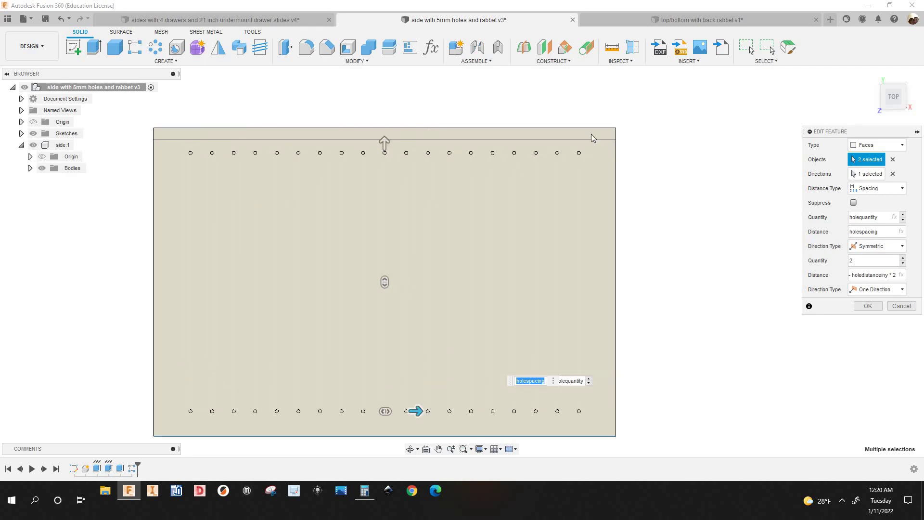
scroll(625, 152, "up", 1)
scroll(588, 140, "down", 2)
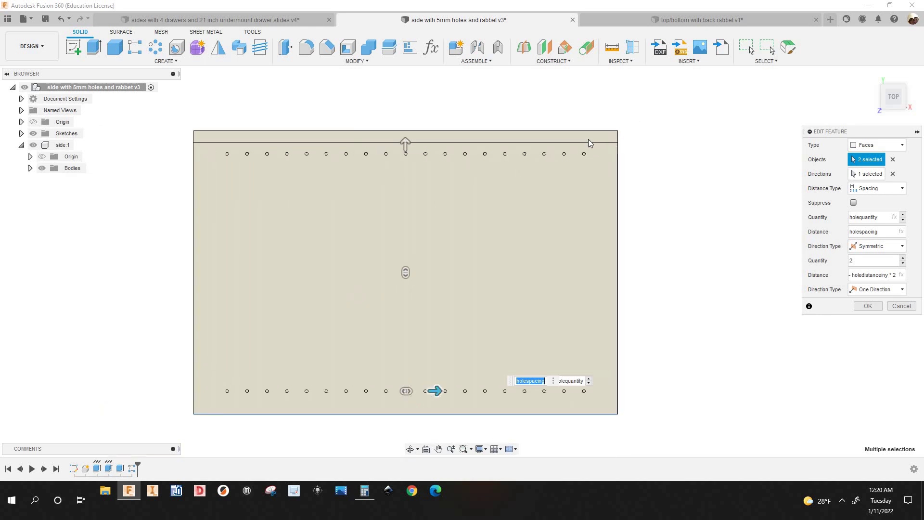
Step: Subtract thickness from the end of the second direction's distance expression and apply the hole pattern edit
left_click(894, 277)
type("-thi")
key("Return")
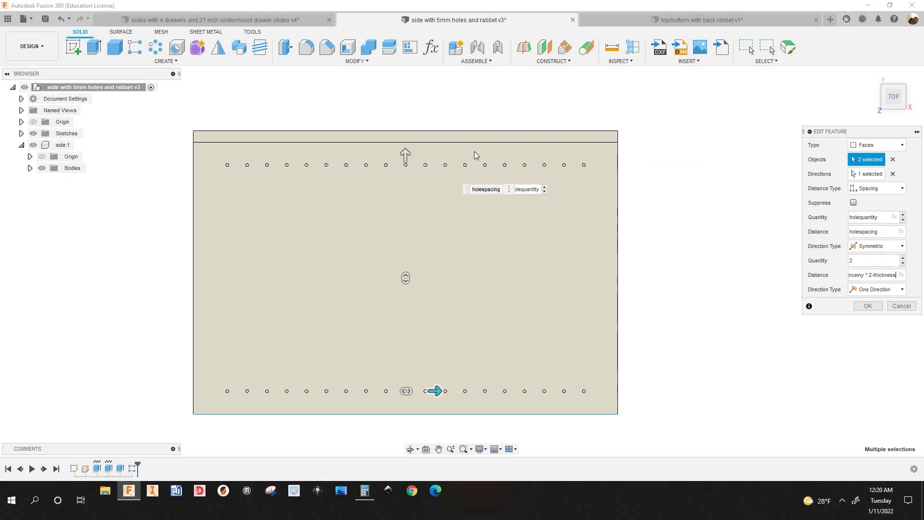
scroll(489, 142, "up", 3)
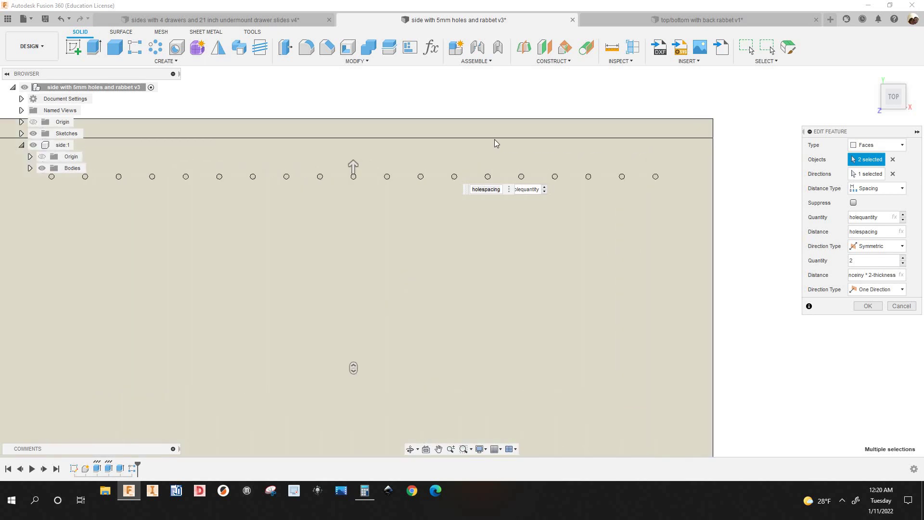
scroll(718, 177, "up", 3)
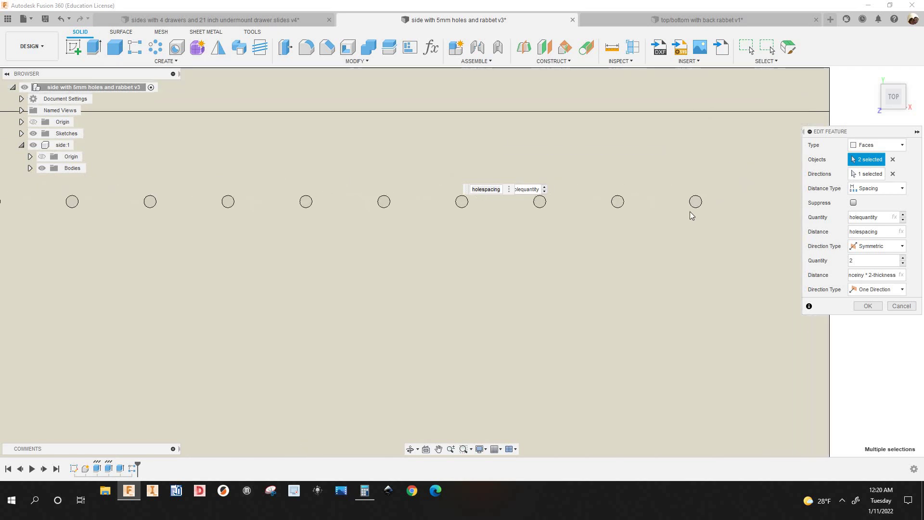
scroll(690, 211, "up", 3)
scroll(691, 209, "down", 5)
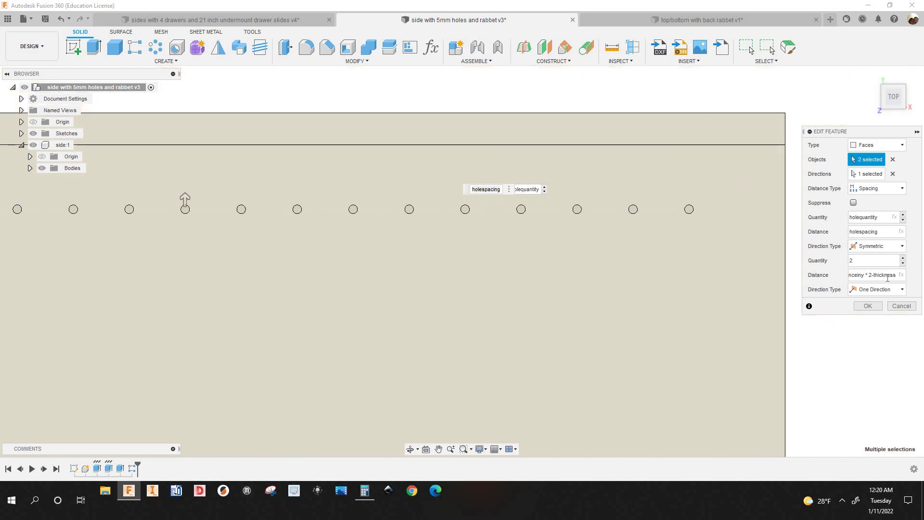
left_click_drag(883, 275, 849, 275)
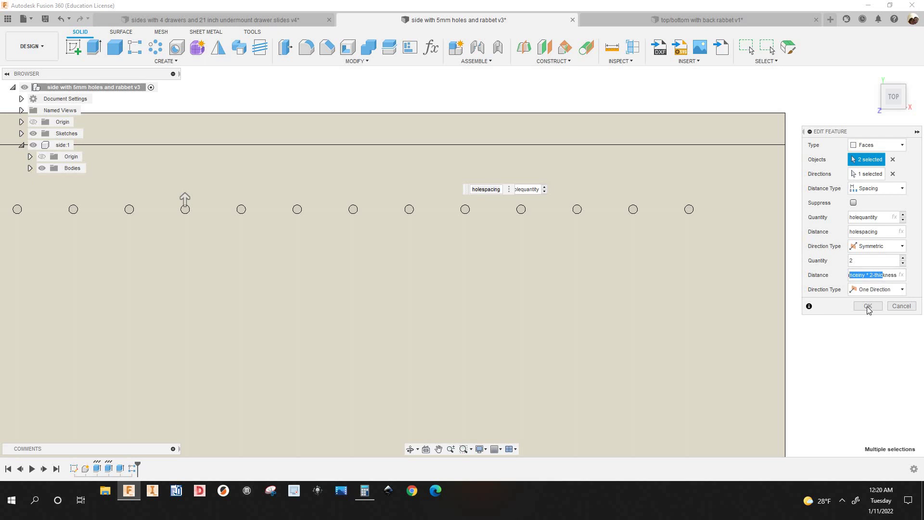
left_click(868, 306)
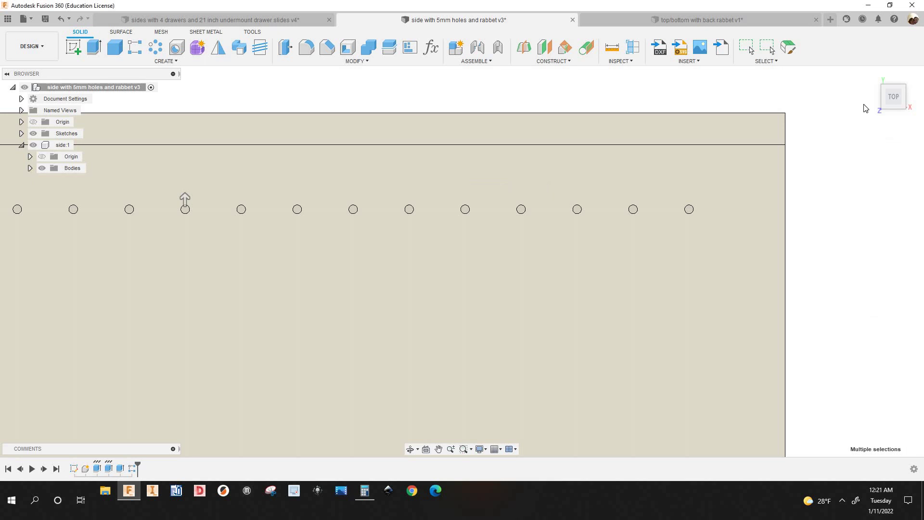
scroll(869, 85, "down", 8)
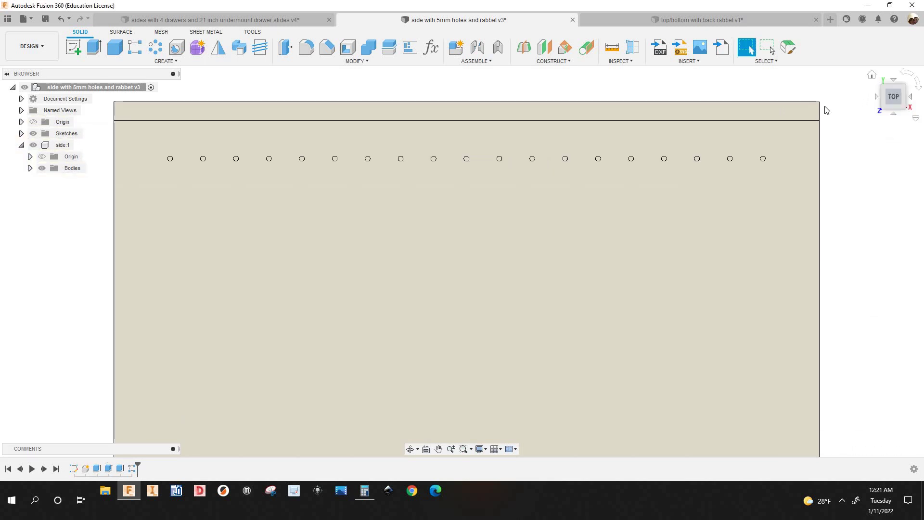
Step: Switch to the Manufacture workspace and examine the drilling and 2D pocket toolpaths on the side panel
scroll(207, 163, "down", 5)
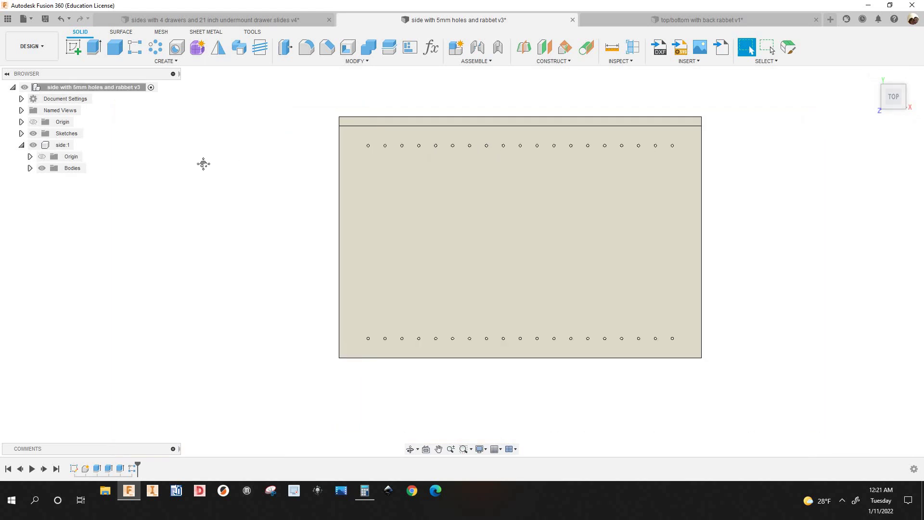
left_click(47, 54)
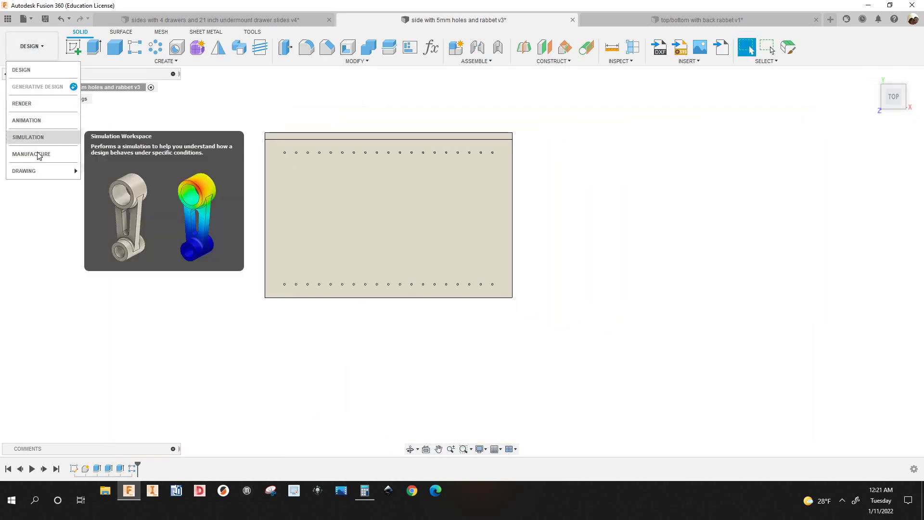
left_click(38, 153)
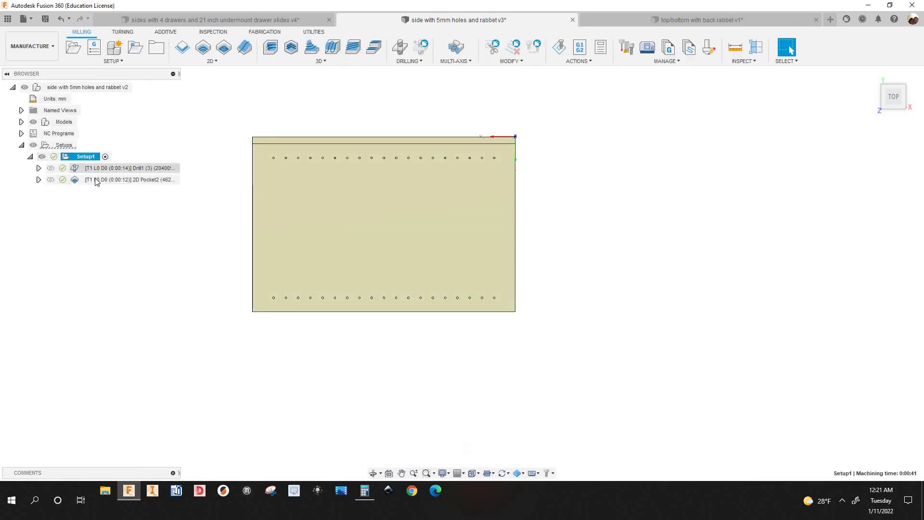
left_click(92, 168)
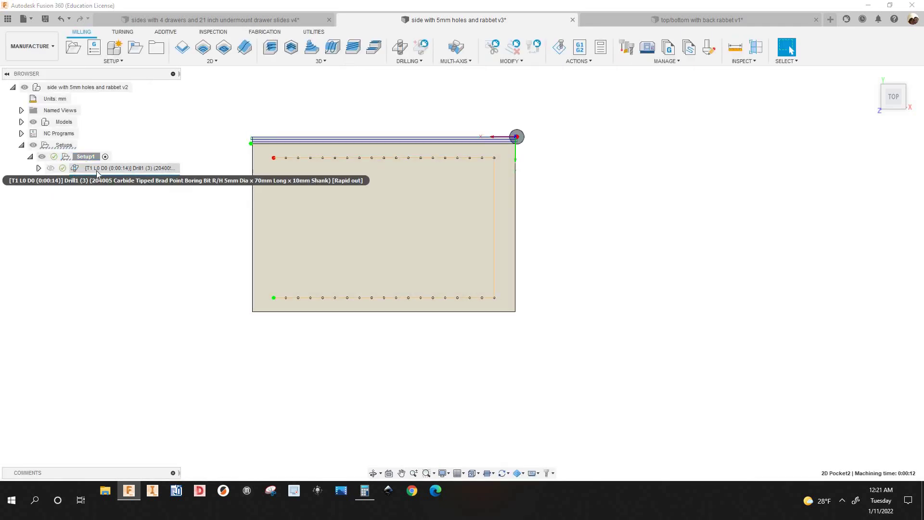
left_click(95, 177)
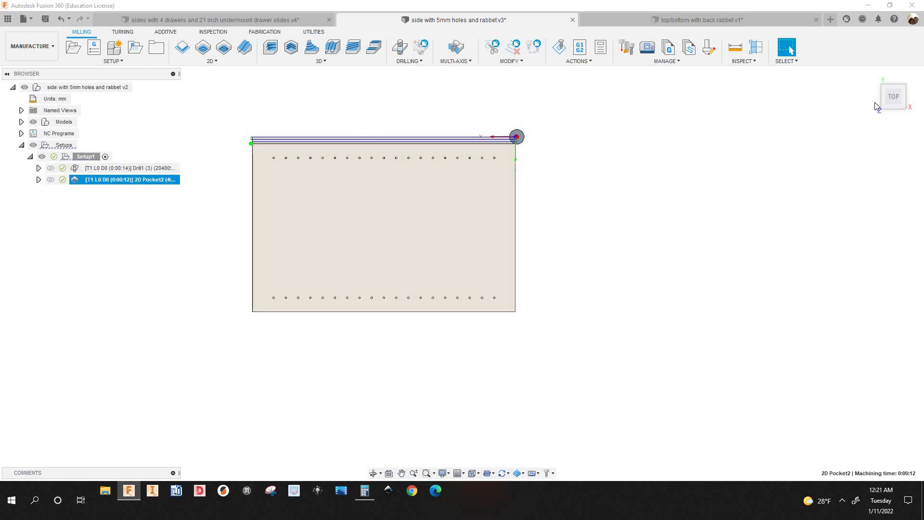
left_click(872, 76)
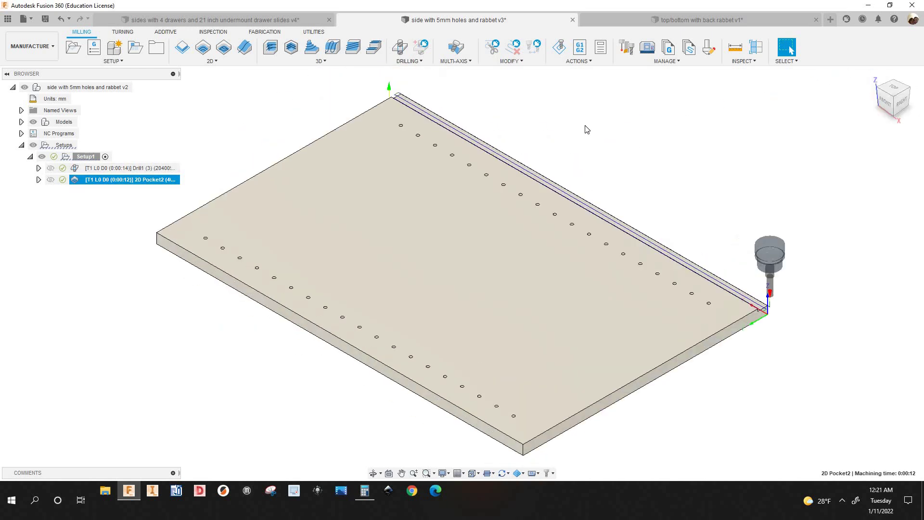
Step: Return to the Design workspace and open the parameters with the panel's rabbet corner in view
left_click(35, 54)
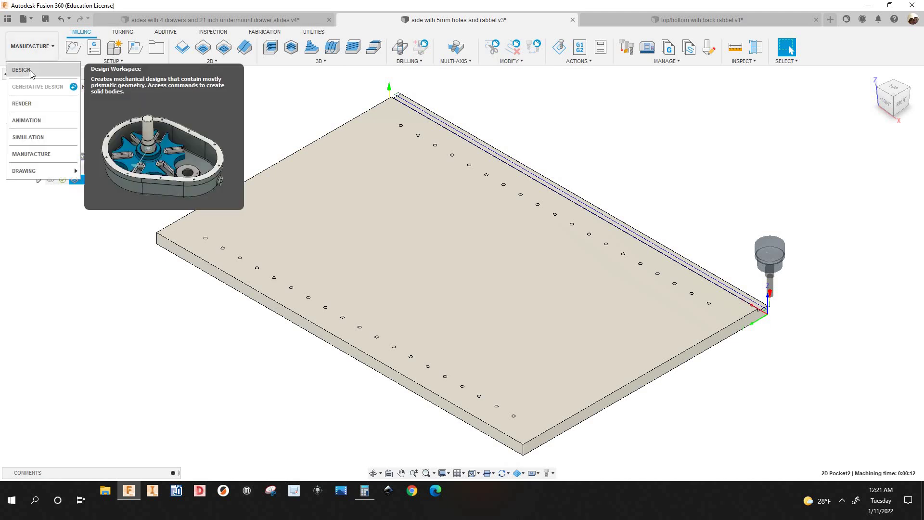
left_click(43, 70)
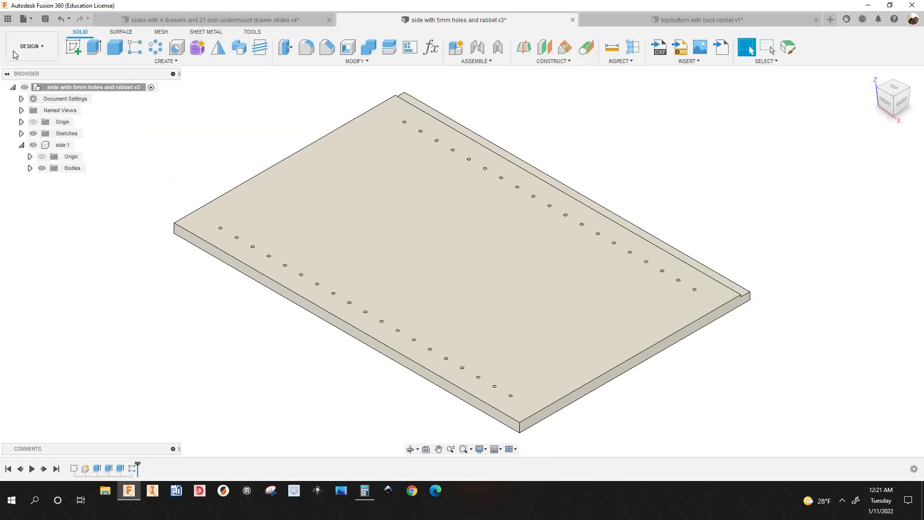
left_click(431, 50)
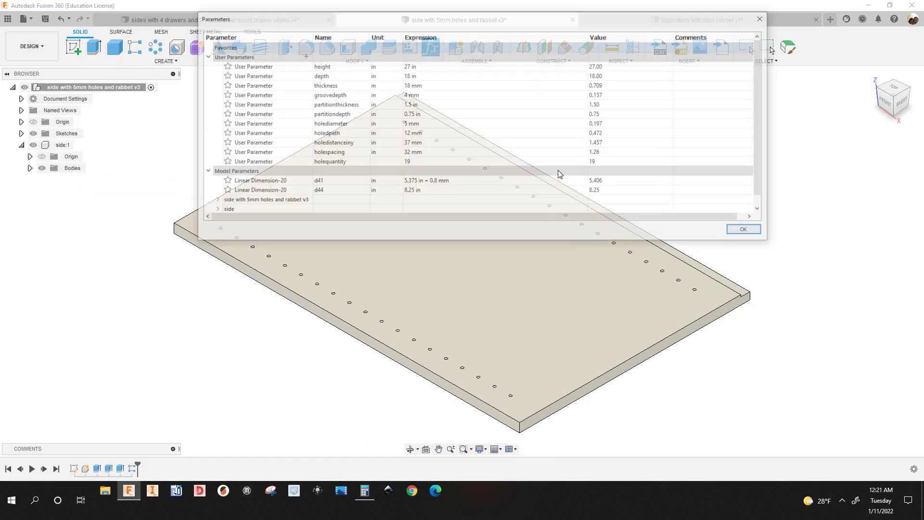
left_click(693, 365)
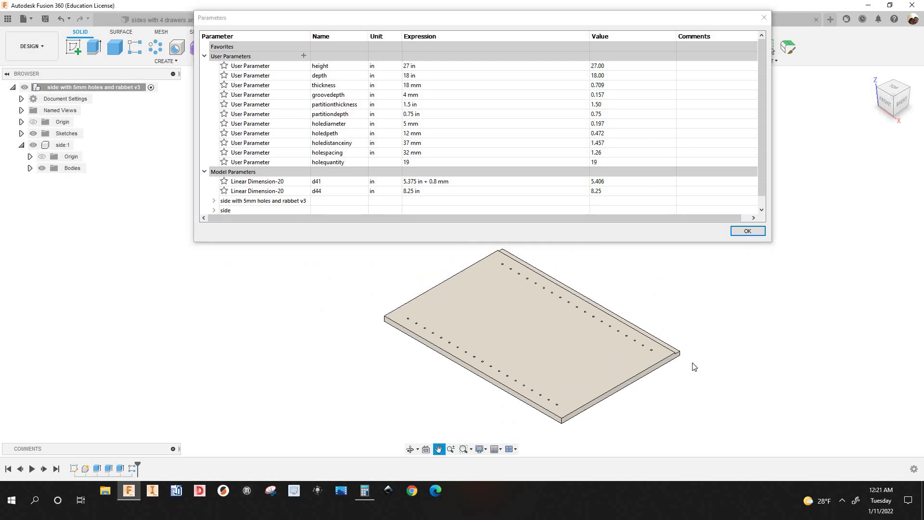
scroll(678, 356, "up", 6)
scroll(672, 351, "up", 2)
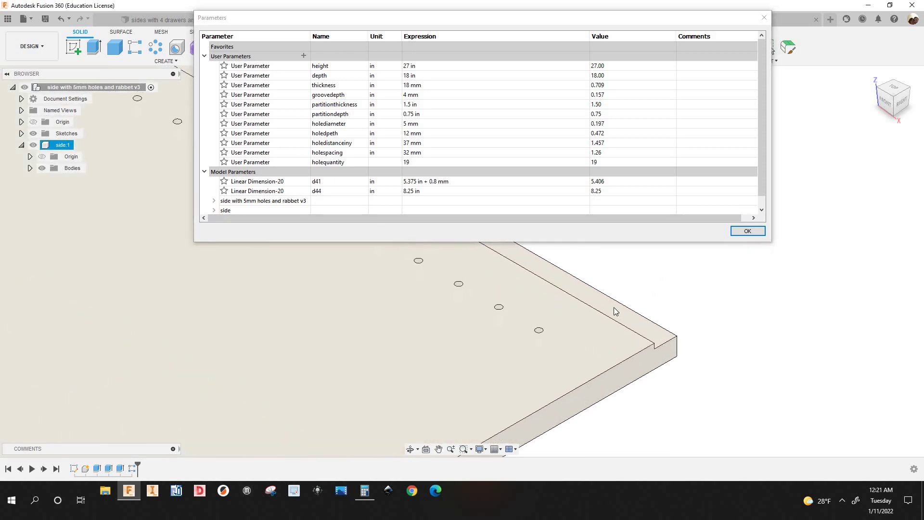
left_click(643, 286)
scroll(640, 284, "down", 4)
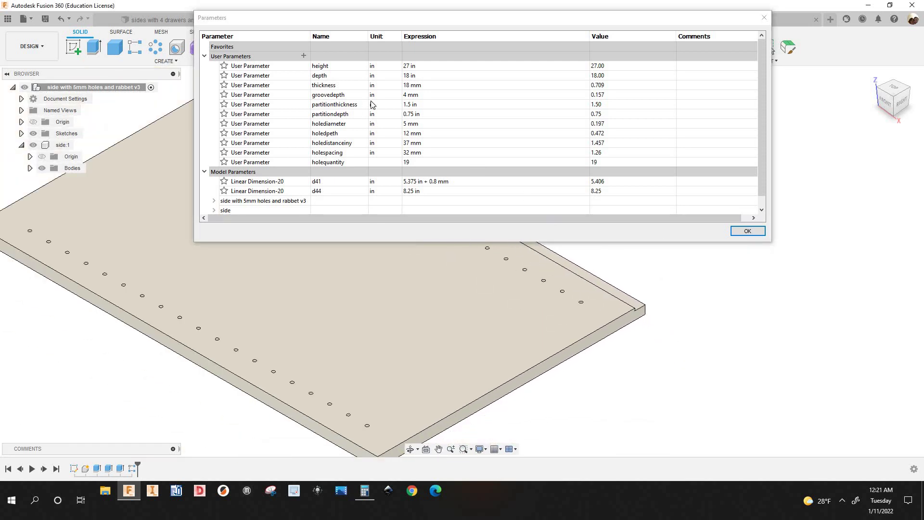
Step: Set the groovedepth parameter to 0.5 in and inspect the rabbet at the panel corner
left_click(428, 94)
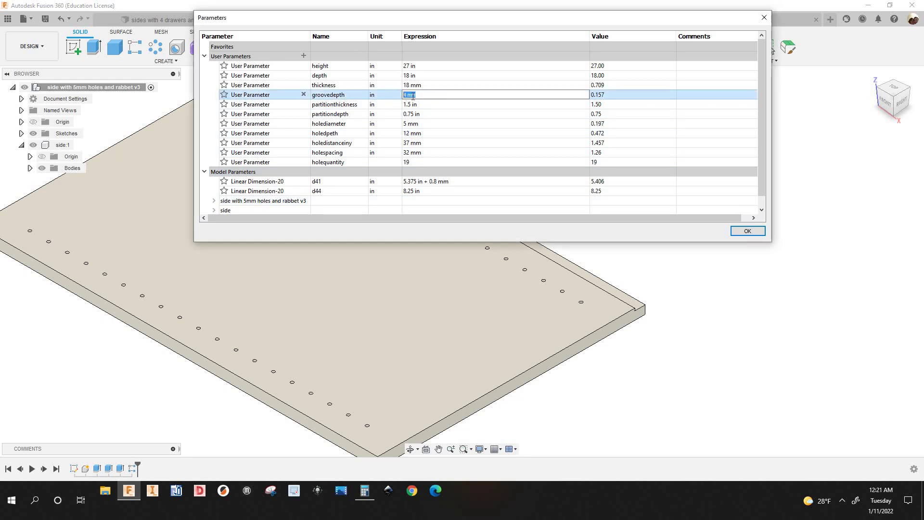
type(".")
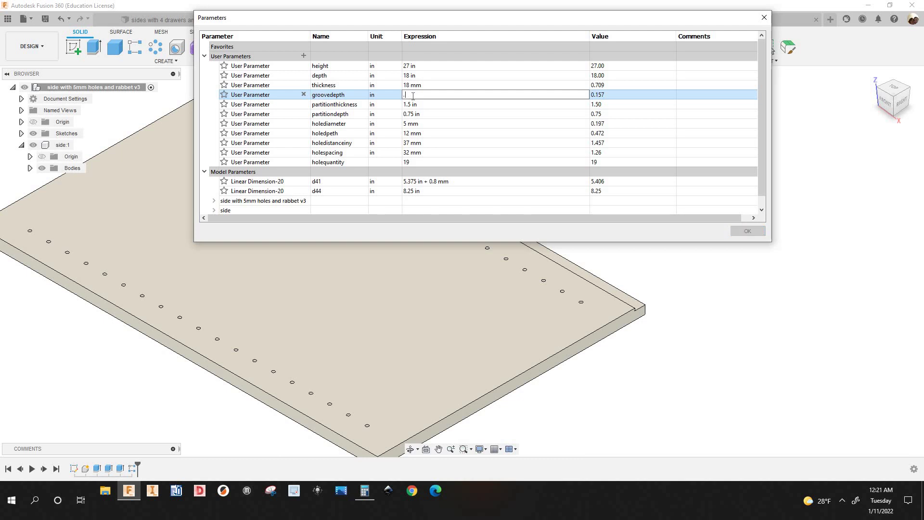
type("54")
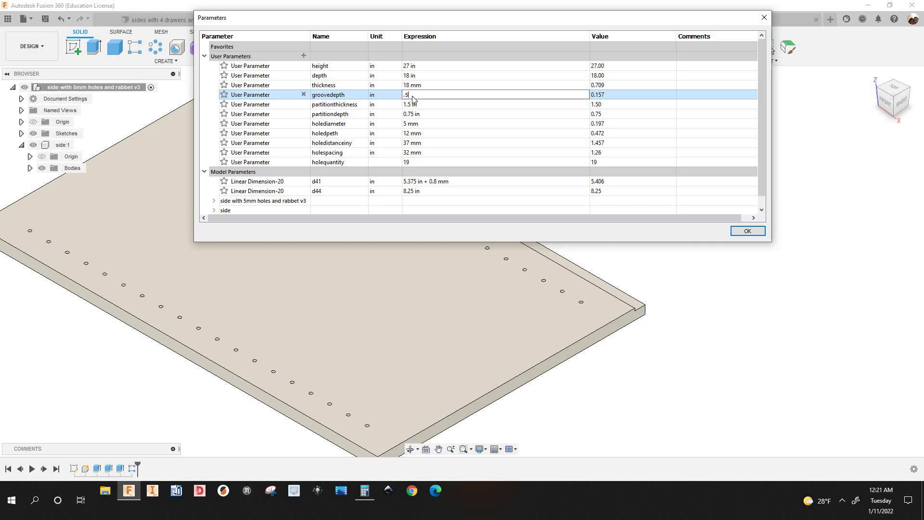
key("Return")
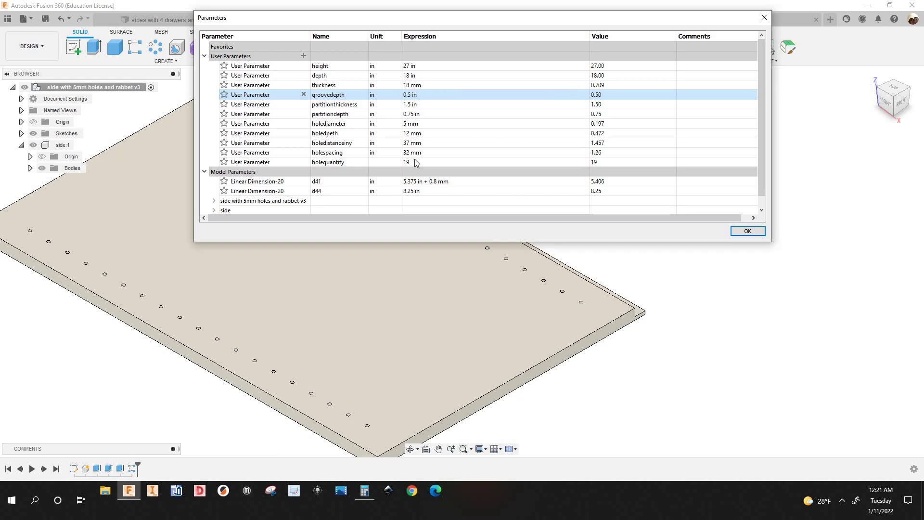
scroll(663, 320, "up", 4)
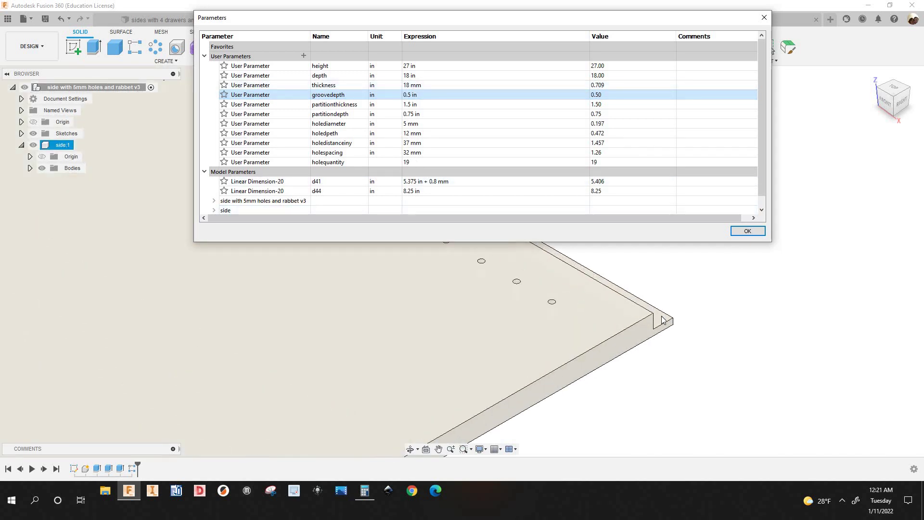
scroll(663, 320, "down", 3)
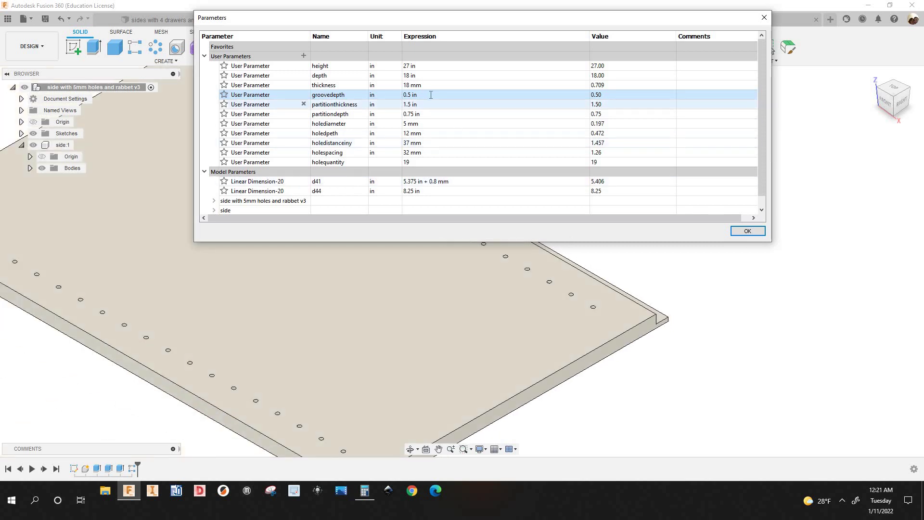
Step: Set the groovedepth parameter to the expression thickness - 0.3125 in and accept the parameters
left_click(415, 94)
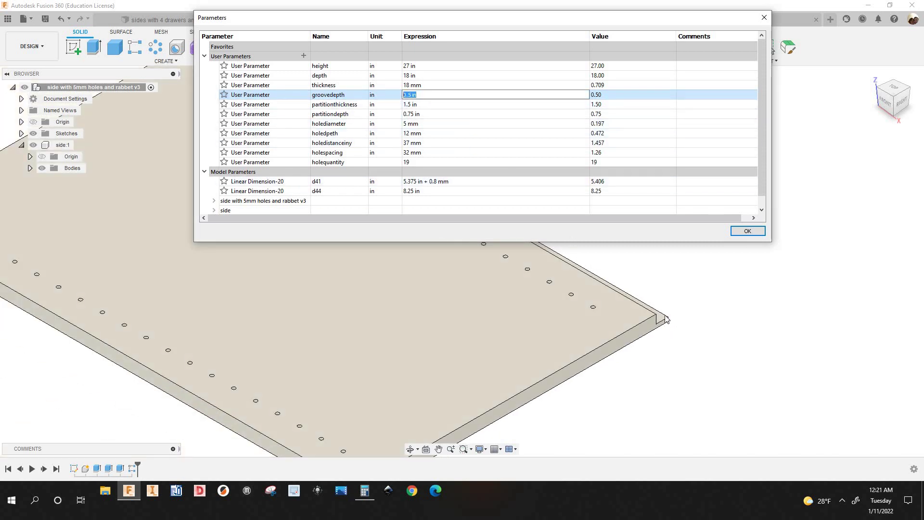
scroll(659, 315, "up", 3)
scroll(660, 315, "up", 3)
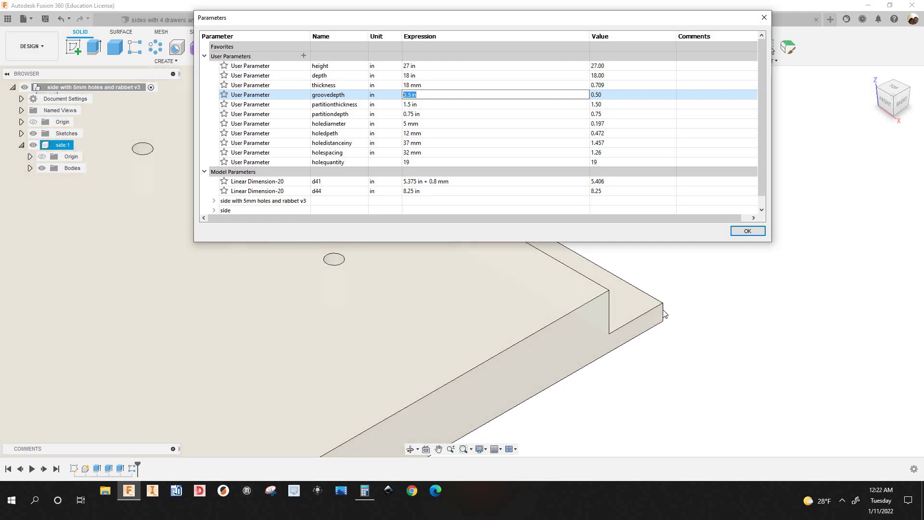
scroll(664, 320, "up", 2)
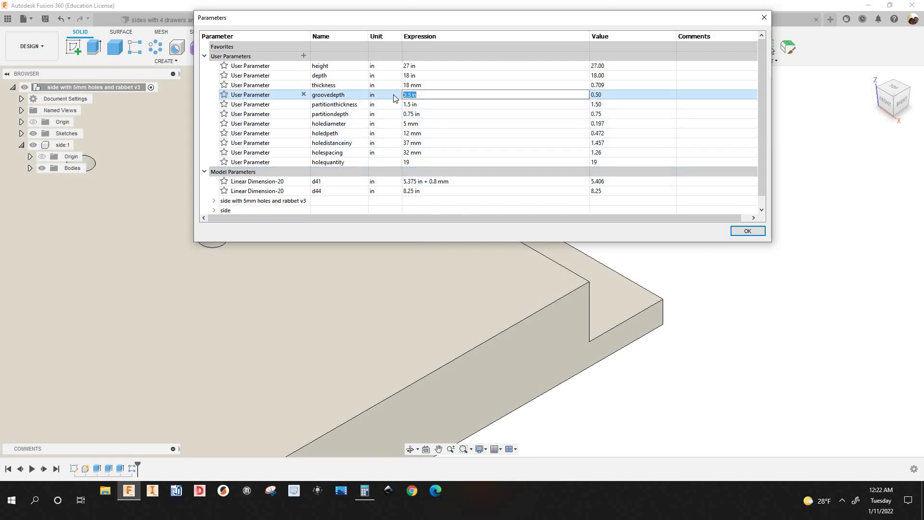
type("trh")
key("BackSpace")
key("BackSpace")
key("BackSpace")
type("thi")
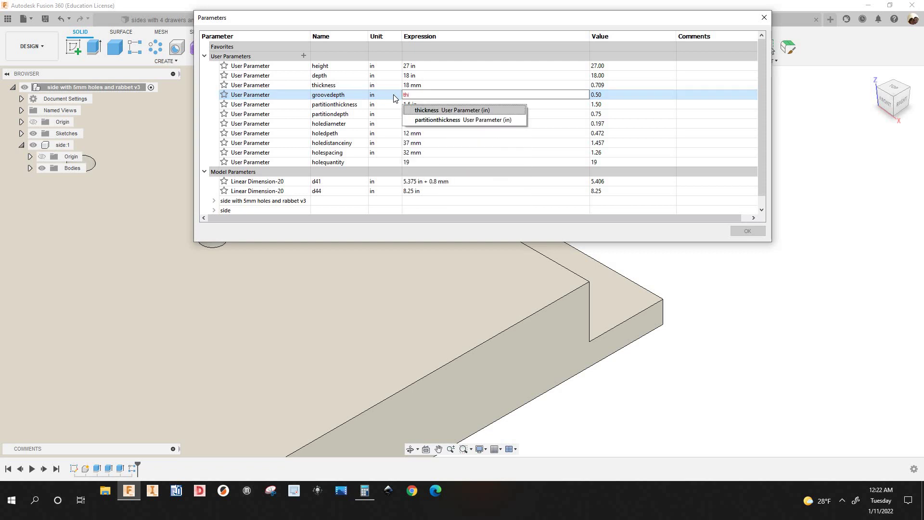
key("Return")
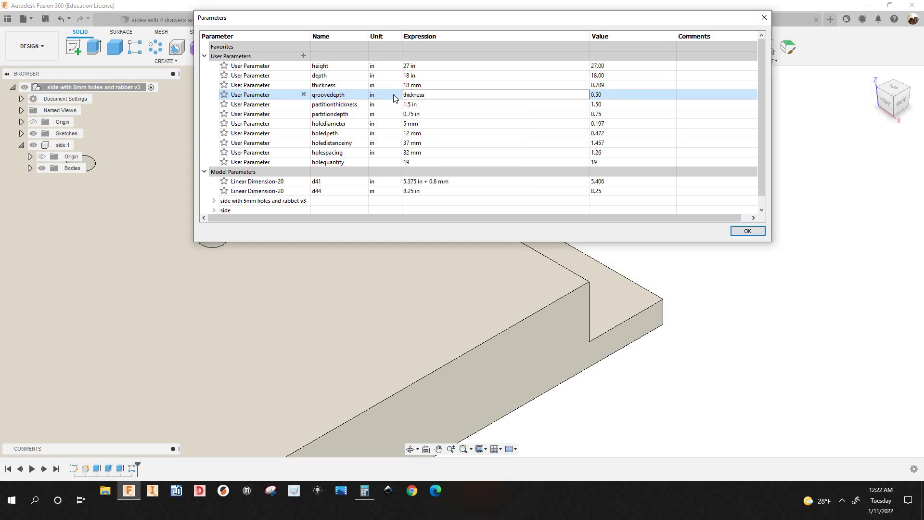
type("-.3125")
key("Return")
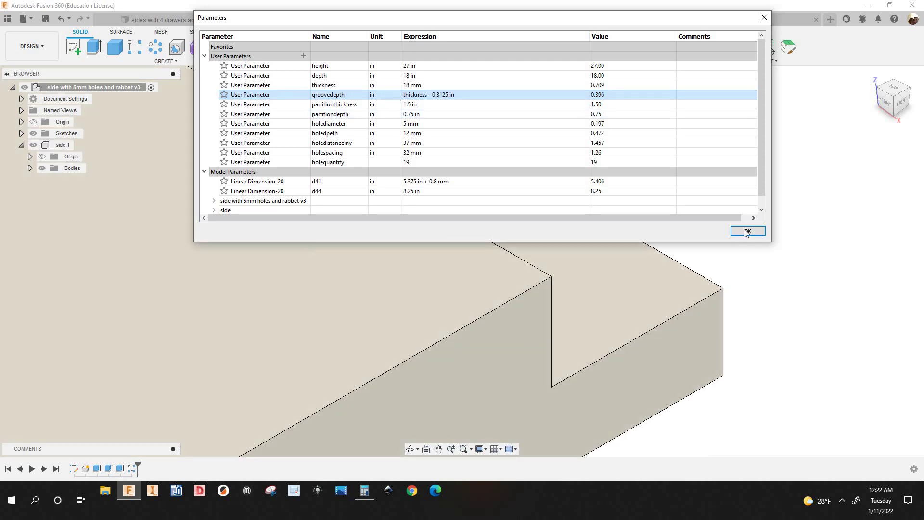
left_click(746, 231)
Step: Check the length of the vertical edge remaining beneath the rabbet at the panel corner
scroll(654, 231, "down", 2)
scroll(648, 242, "up", 2)
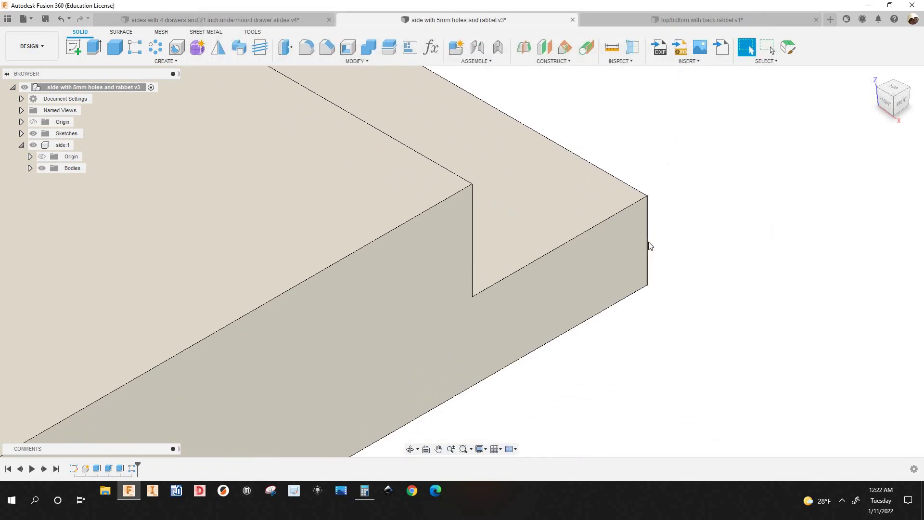
left_click(648, 242)
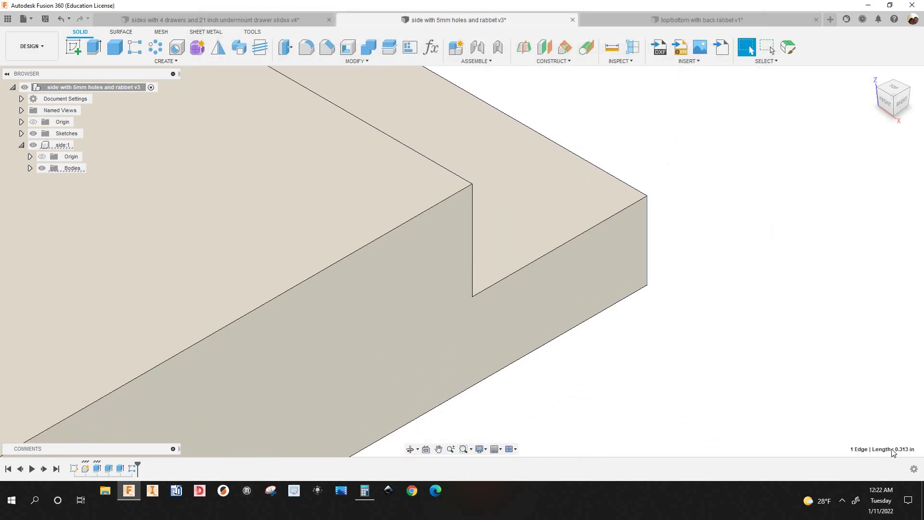
scroll(703, 299, "down", 3)
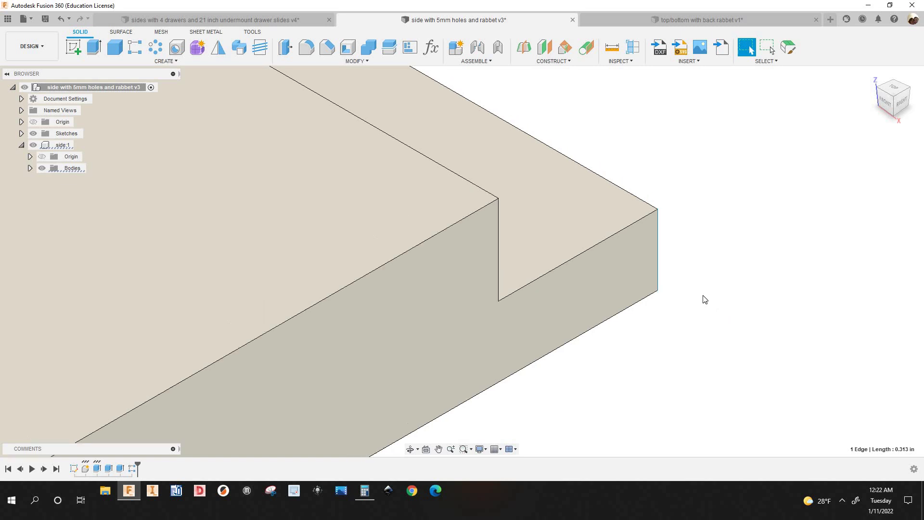
scroll(688, 263, "up", 3)
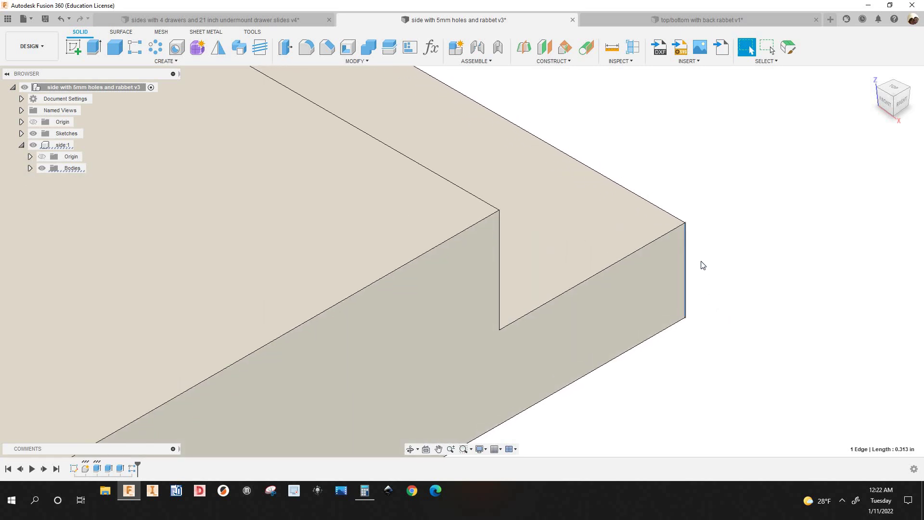
scroll(688, 240, "down", 2)
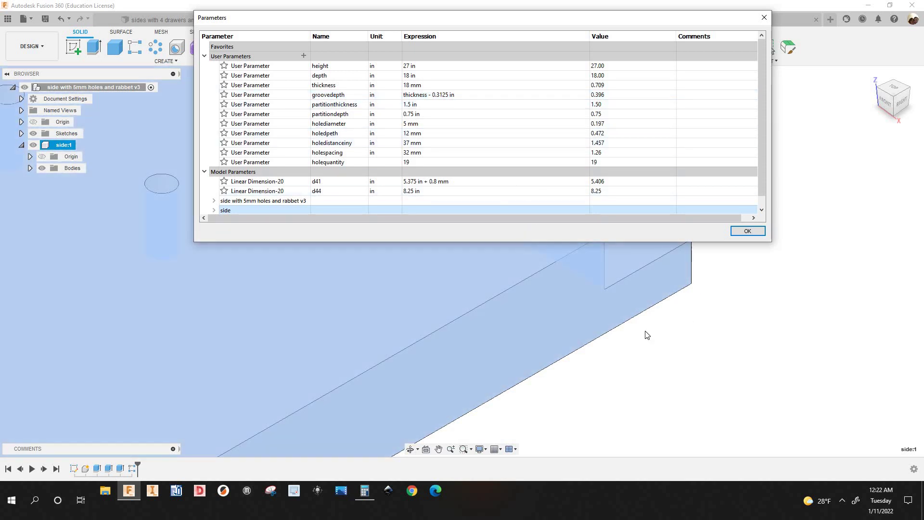
Step: Set the groovedepth parameter to 0.125 in, keeping the rabbet corner in view
scroll(647, 335, "down", 2)
middle_click_drag(669, 291, 651, 305)
scroll(666, 283, "up", 5)
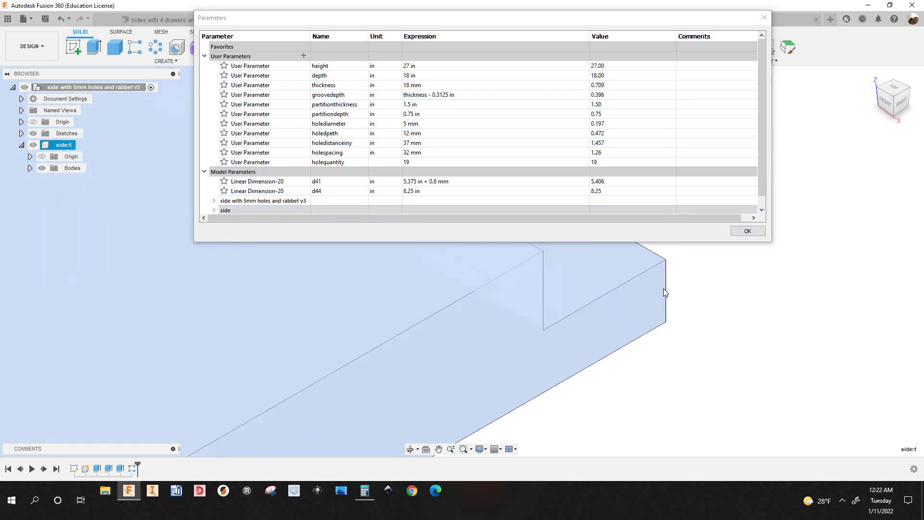
scroll(664, 292, "up", 2)
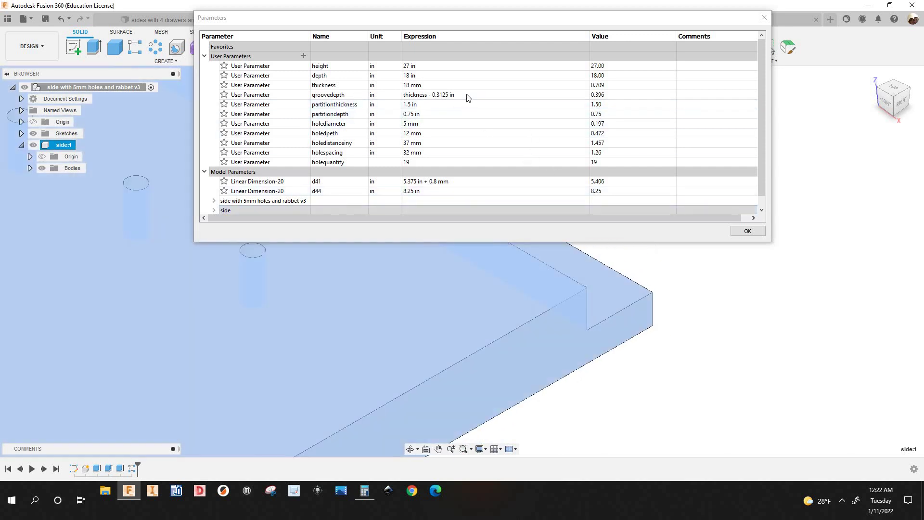
left_click(392, 95)
left_click(392, 96)
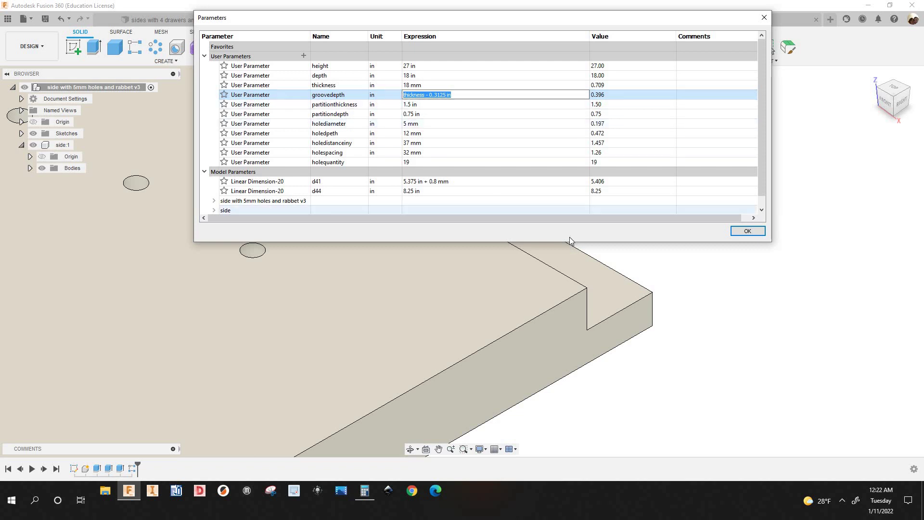
type(".12")
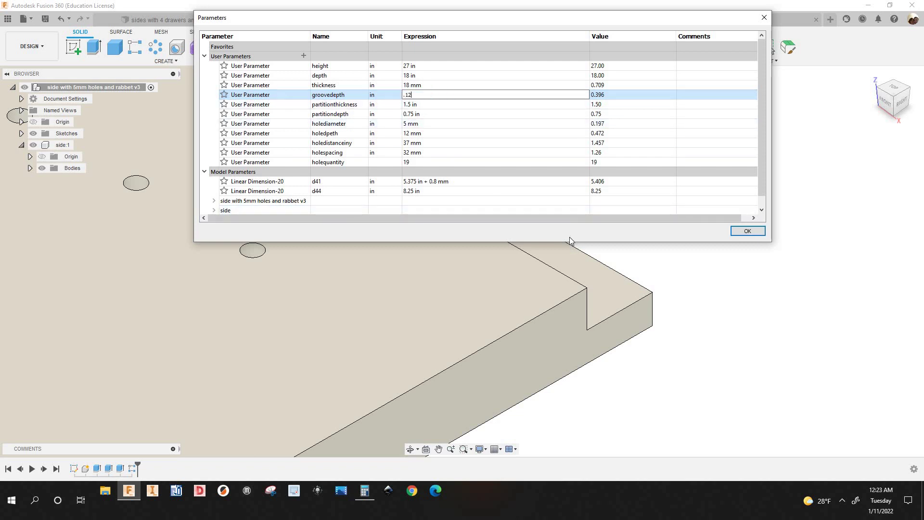
type("5")
key("Return")
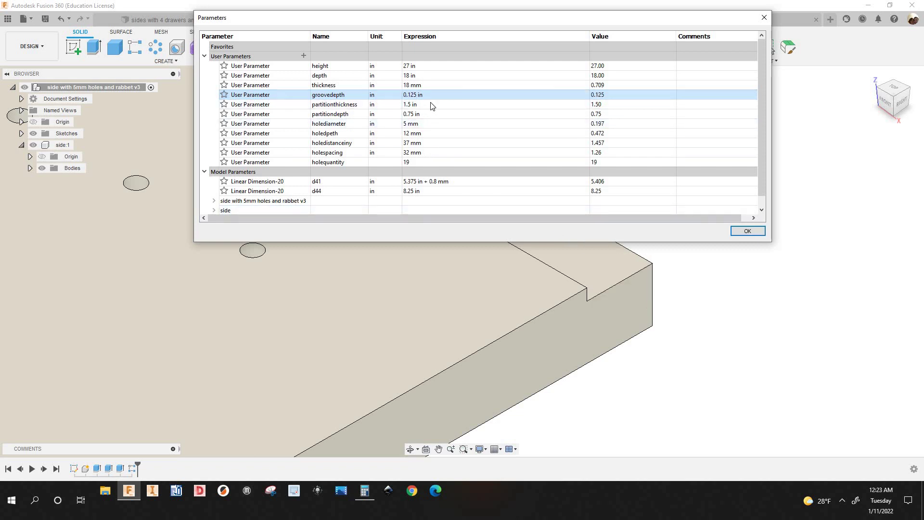
Step: Set the groovedepth user parameter to 6 mm
double_click(428, 95)
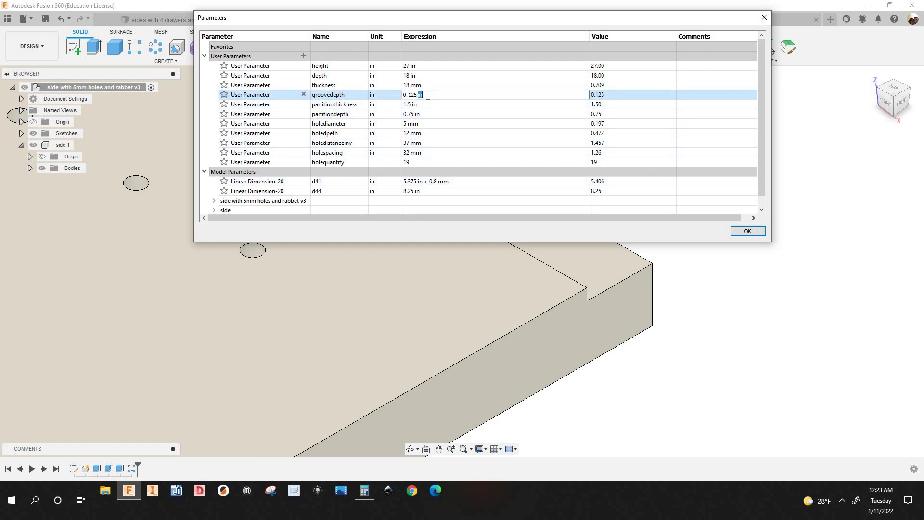
key("ctrl+a")
type("56")
key("BackSpace")
key("BackSpace")
type("6mm")
key("Return")
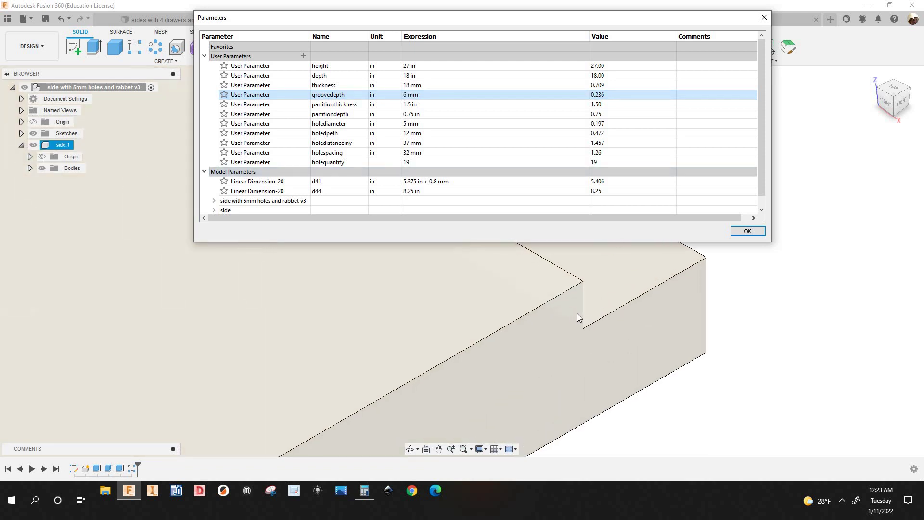
Step: Examine the depth of the rabbet at the side panel's back corner
scroll(586, 315, "down", 5)
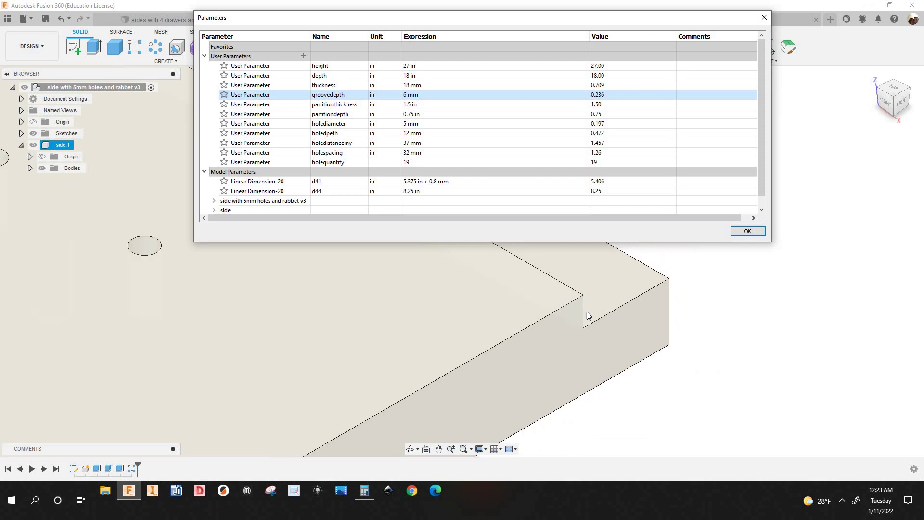
scroll(591, 304, "down", 4)
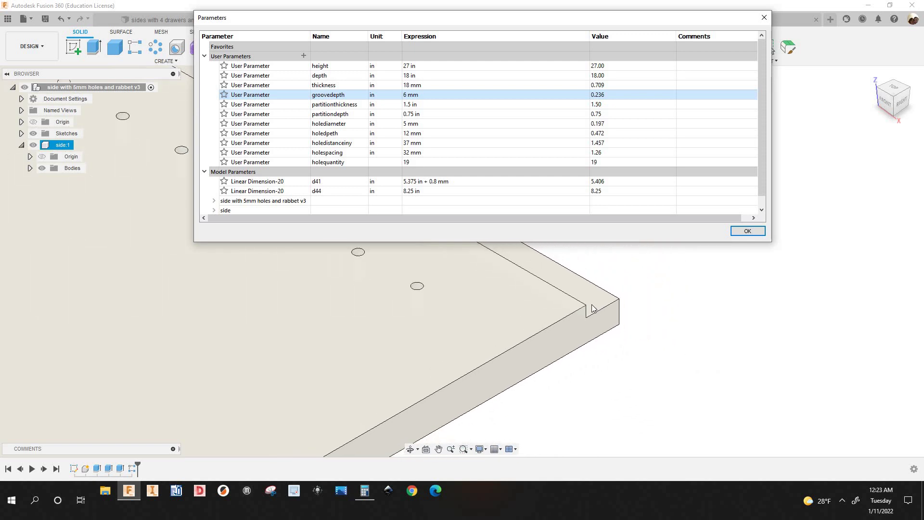
scroll(620, 306, "down", 4)
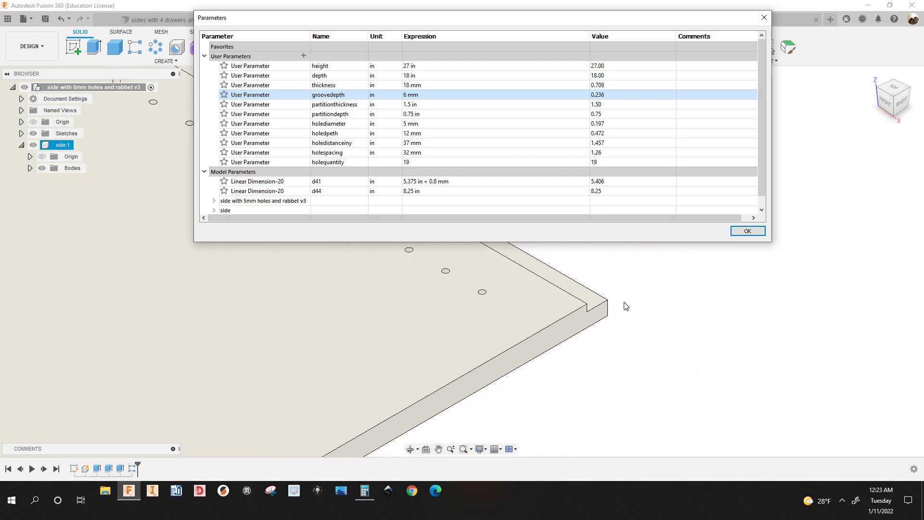
scroll(592, 306, "up", 5)
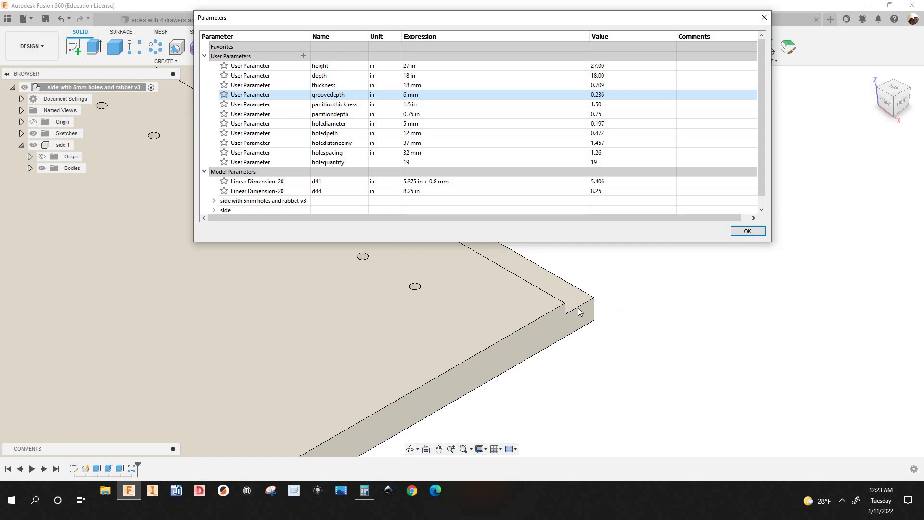
scroll(588, 304, "down", 1)
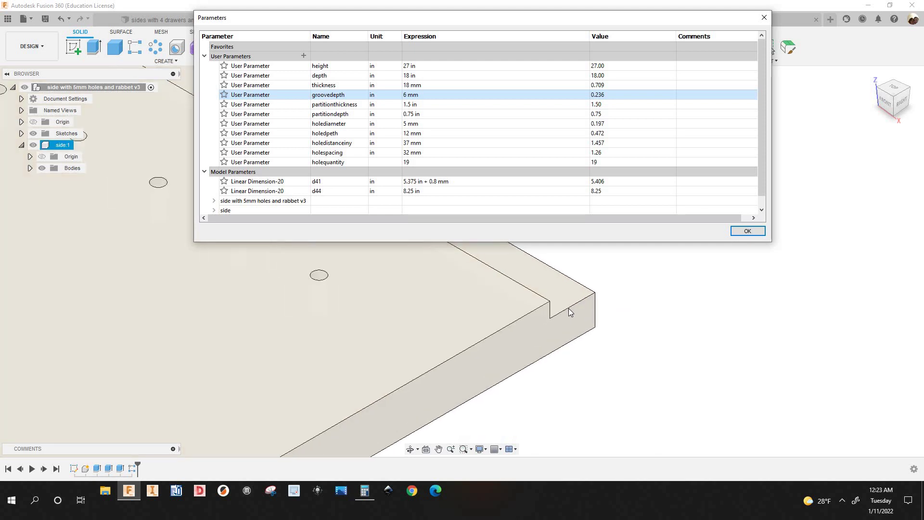
scroll(569, 312, "down", 1)
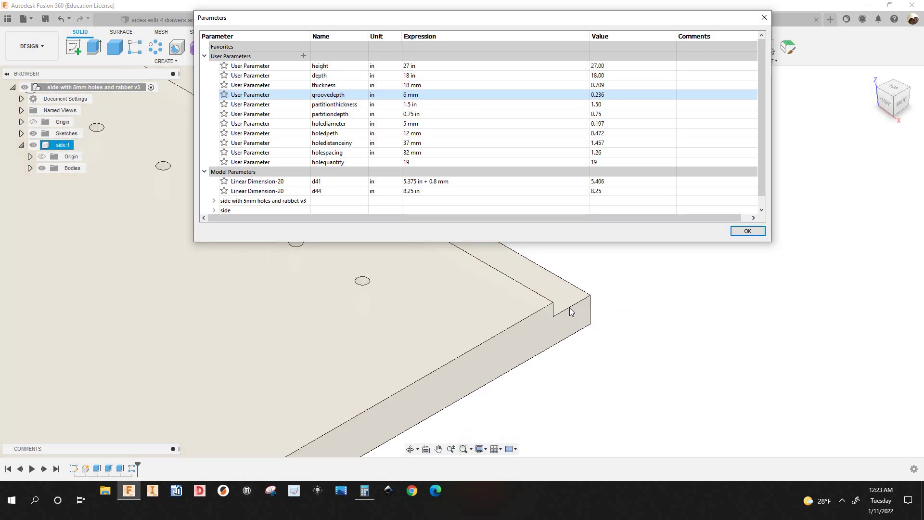
scroll(570, 312, "down", 1)
scroll(570, 312, "down", 1)
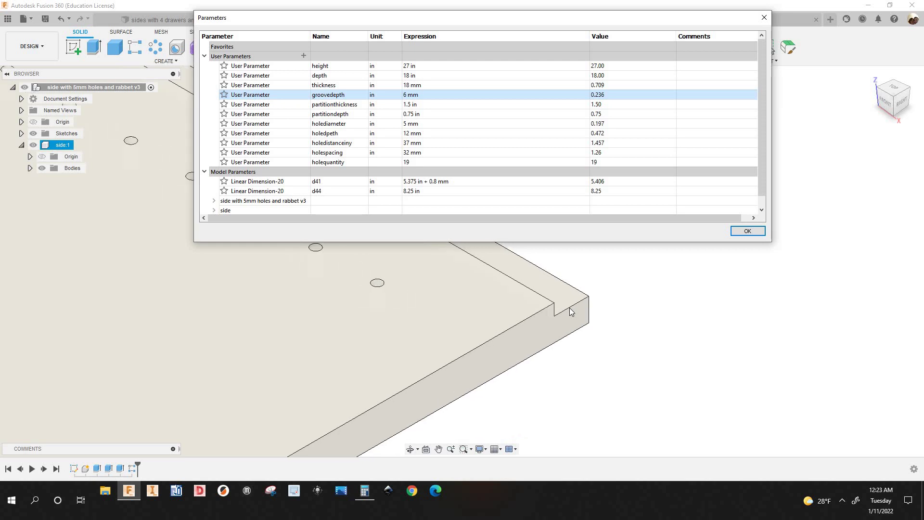
scroll(573, 311, "down", 2)
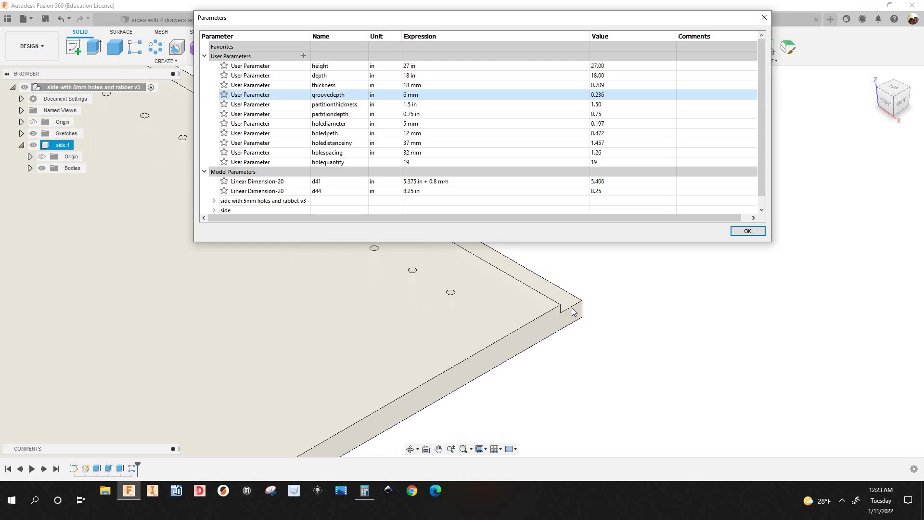
scroll(570, 311, "up", 2)
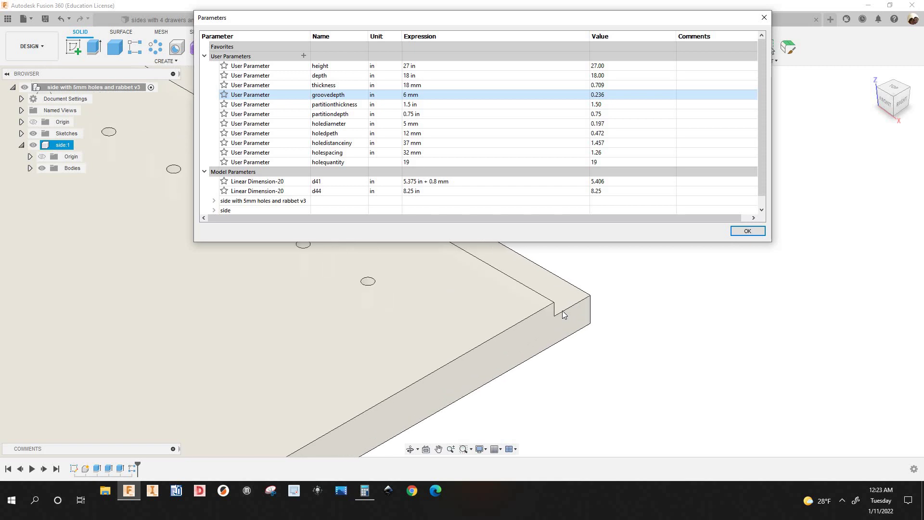
scroll(583, 302, "up", 2)
scroll(570, 259, "down", 1)
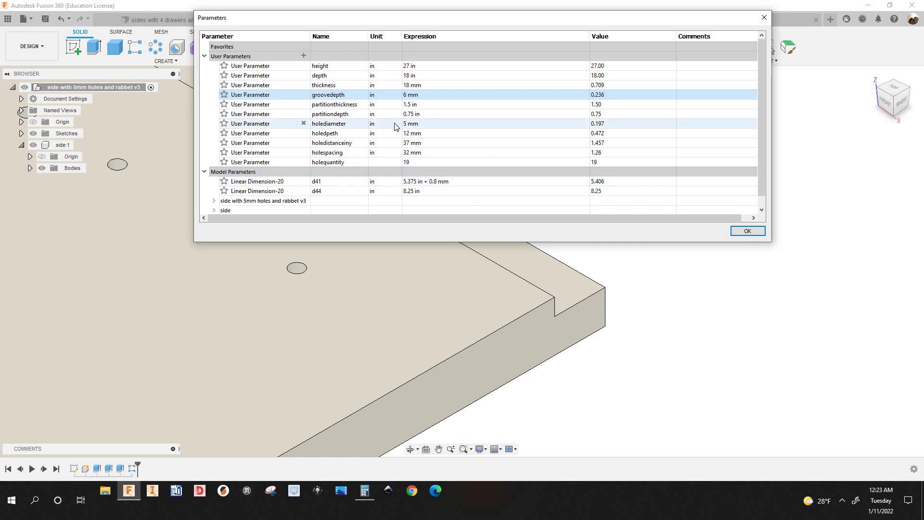
Step: Set the thickness user parameter to 0.75 in and close the parameters
left_click(432, 84)
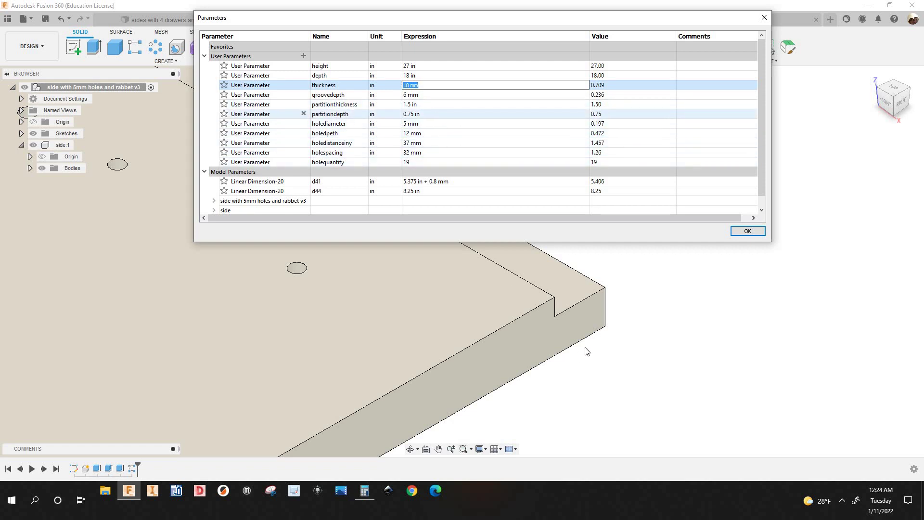
scroll(586, 350, "down", 1)
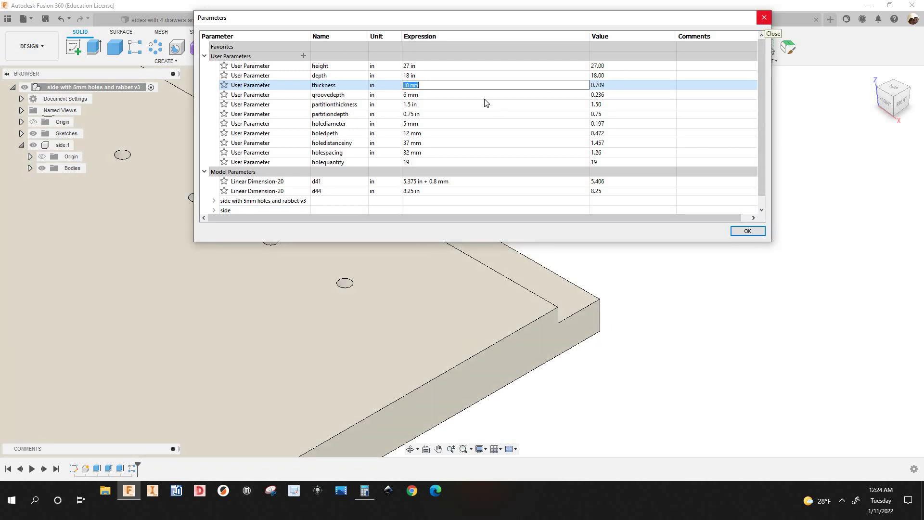
double_click(412, 86)
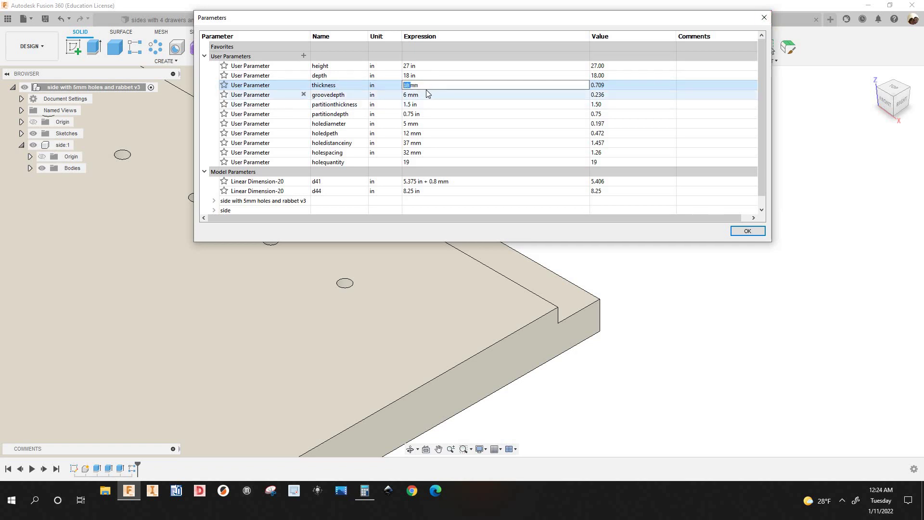
left_click(426, 92)
left_click_drag(428, 86, 404, 88)
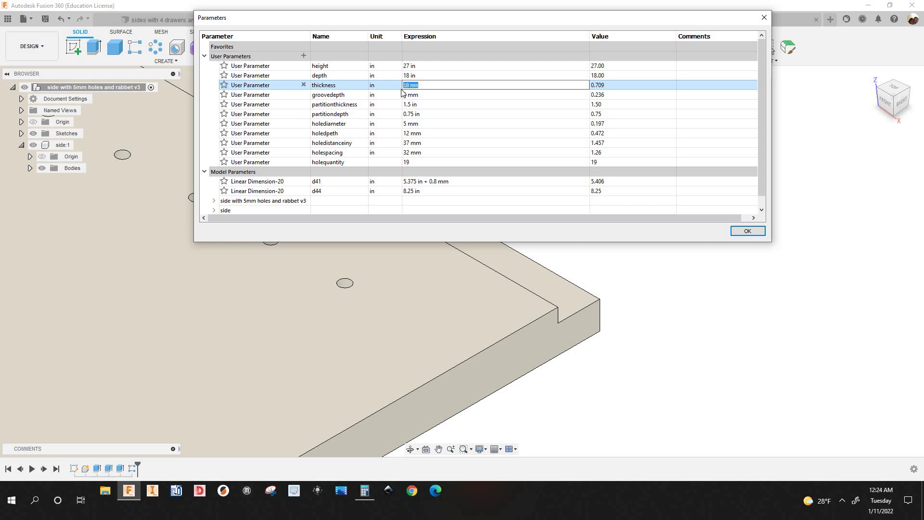
type("0.75")
key("Return")
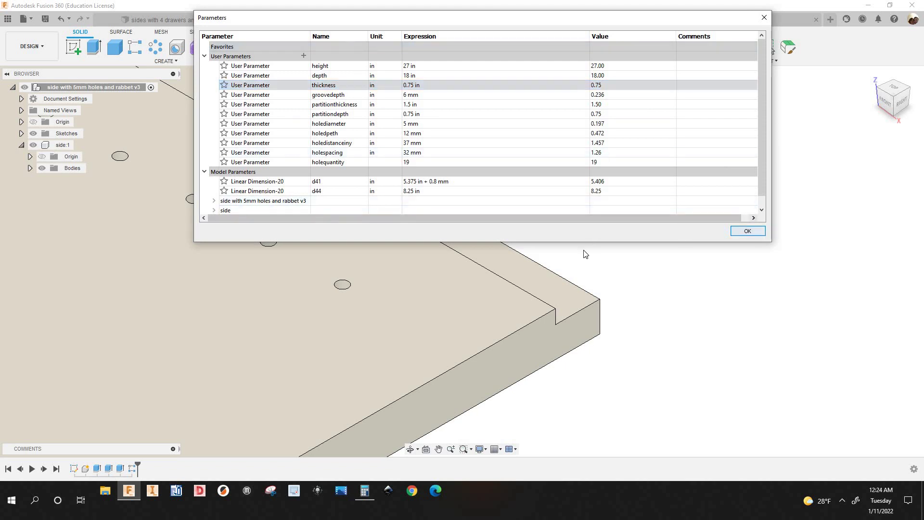
key("Return")
Step: Inspect the rabbet's profile from the end face of the side panel
scroll(584, 251, "down", 2)
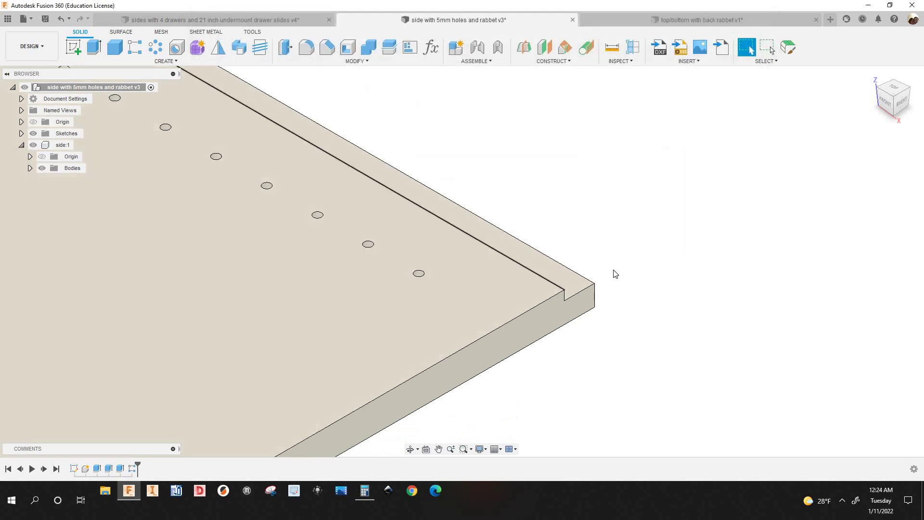
scroll(615, 271, "up", 2)
scroll(620, 269, "down", 1)
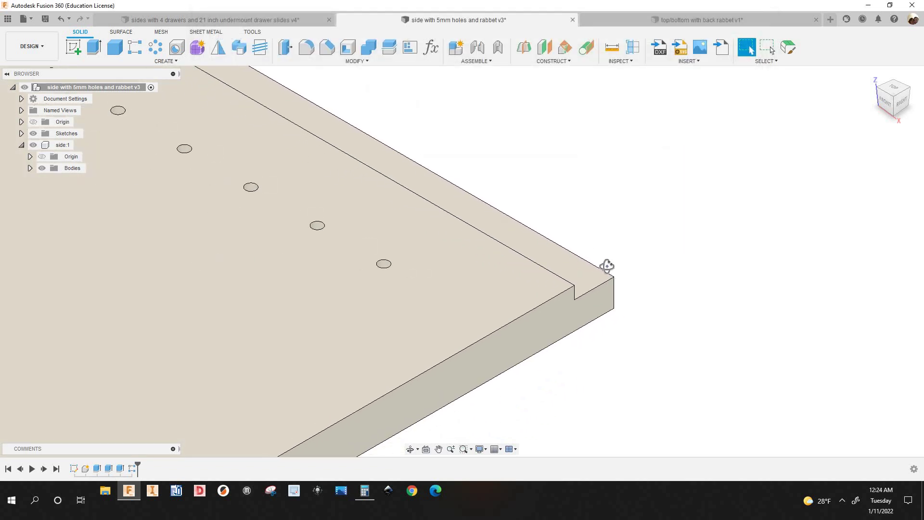
middle_click_drag(575, 258, 570, 285, "shift")
left_click(571, 286)
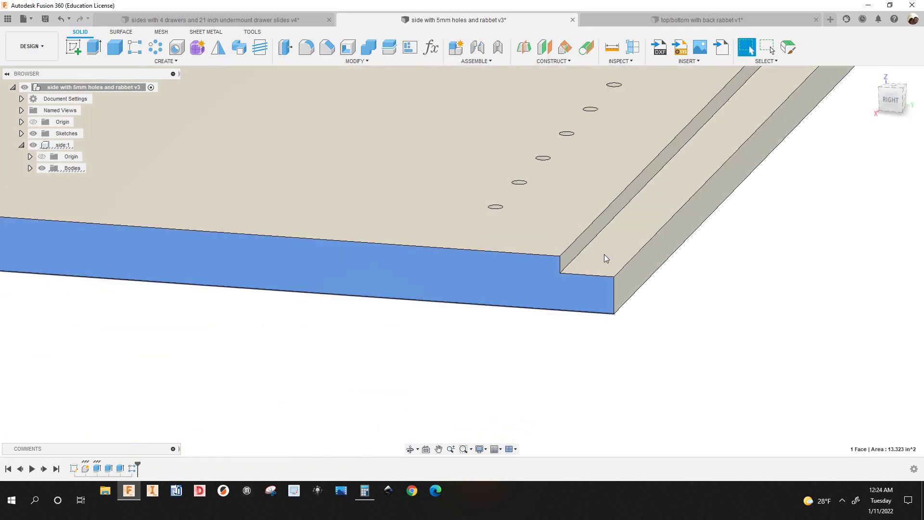
left_click(683, 313)
scroll(610, 370, "up", 3)
key("m")
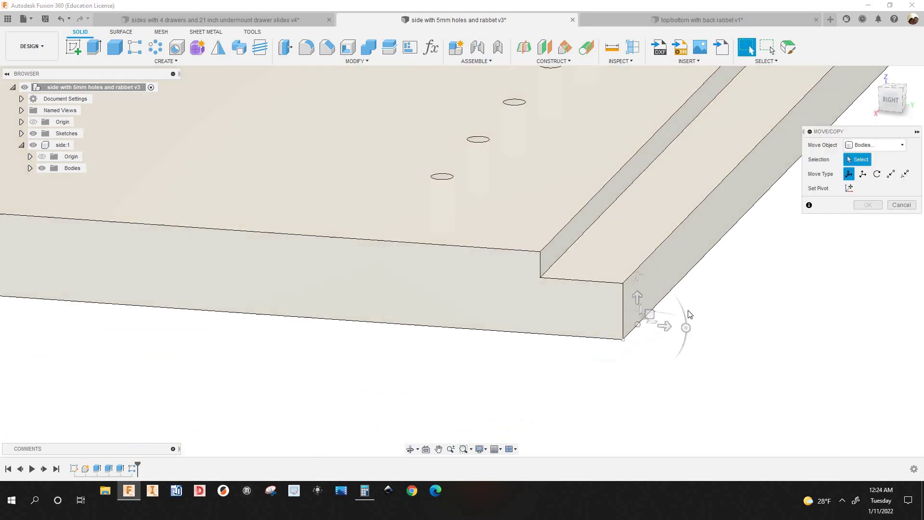
key("Escape")
Step: Try widening the rabbet with a -0.25 in extrude cut on its inner wall, and cancel it
scroll(570, 204, "up", 3)
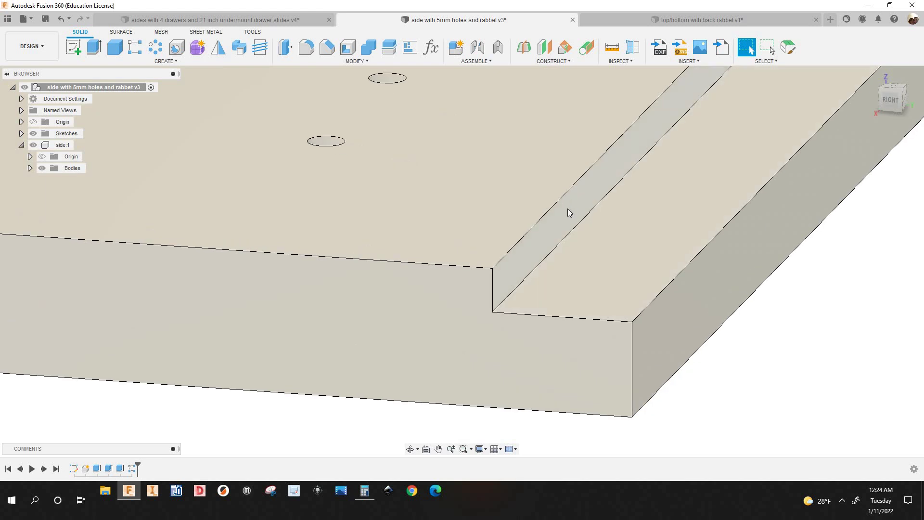
left_click(568, 210)
scroll(569, 214, "up", 2)
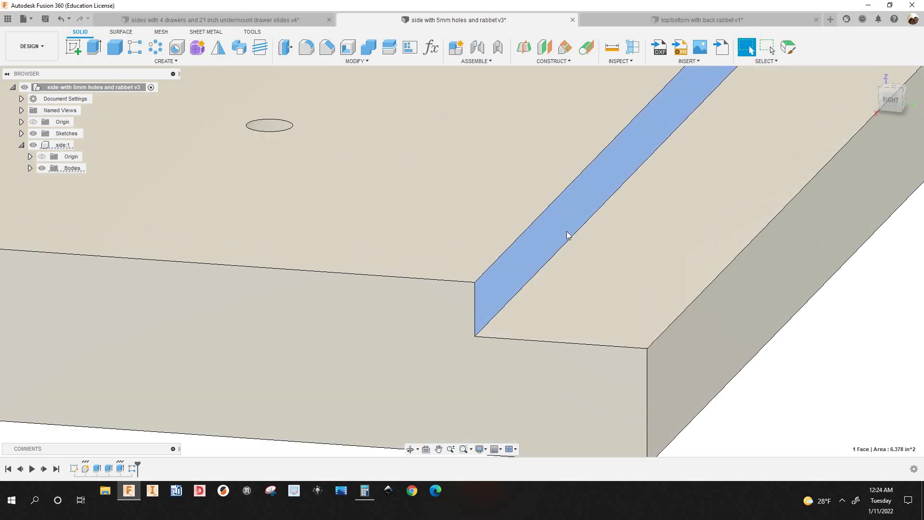
right_click(568, 212)
left_click(558, 270)
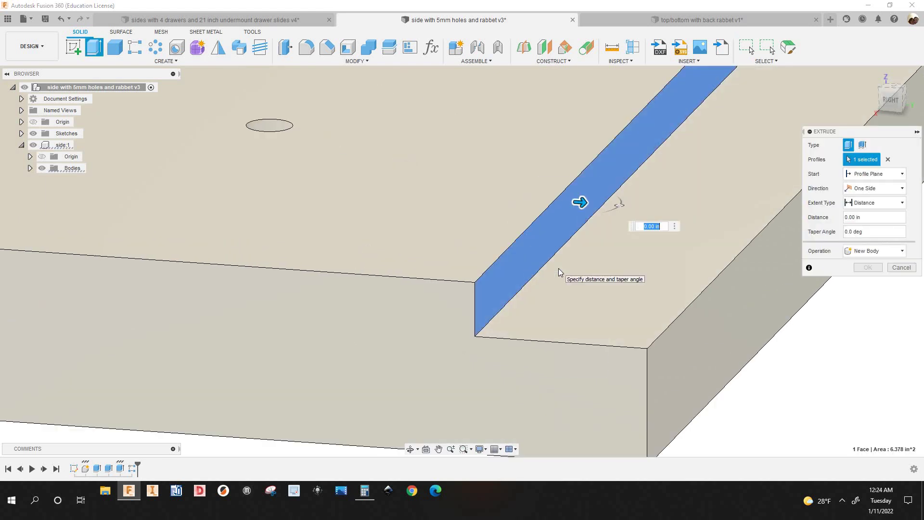
type("-.25")
key("Return")
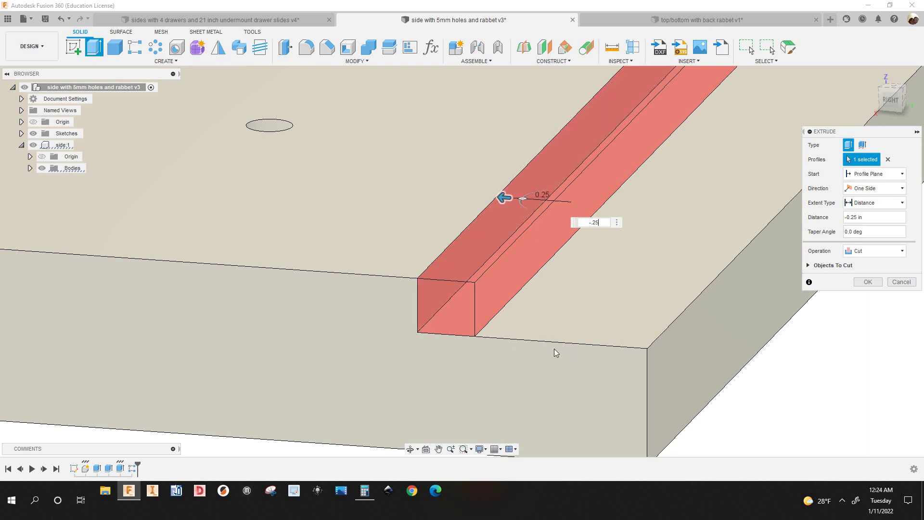
scroll(546, 332, "down", 1)
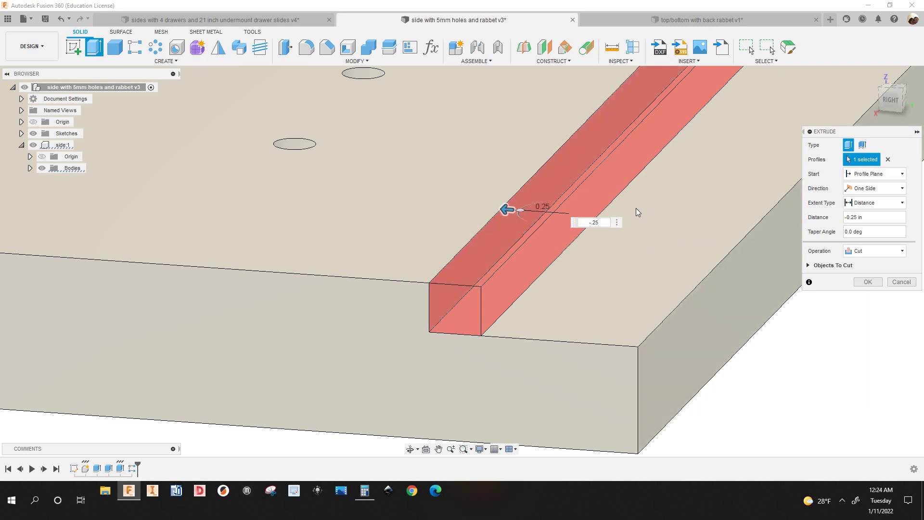
scroll(636, 226, "down", 1)
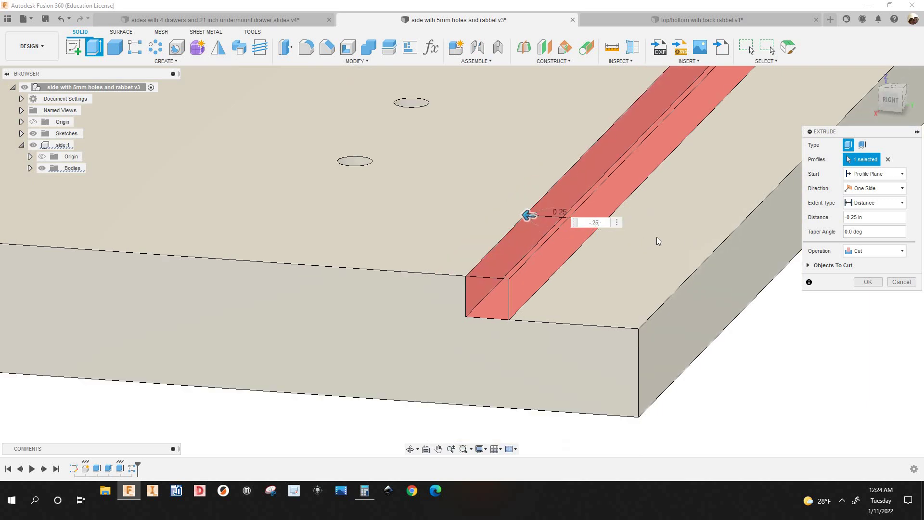
scroll(750, 227, "down", 2)
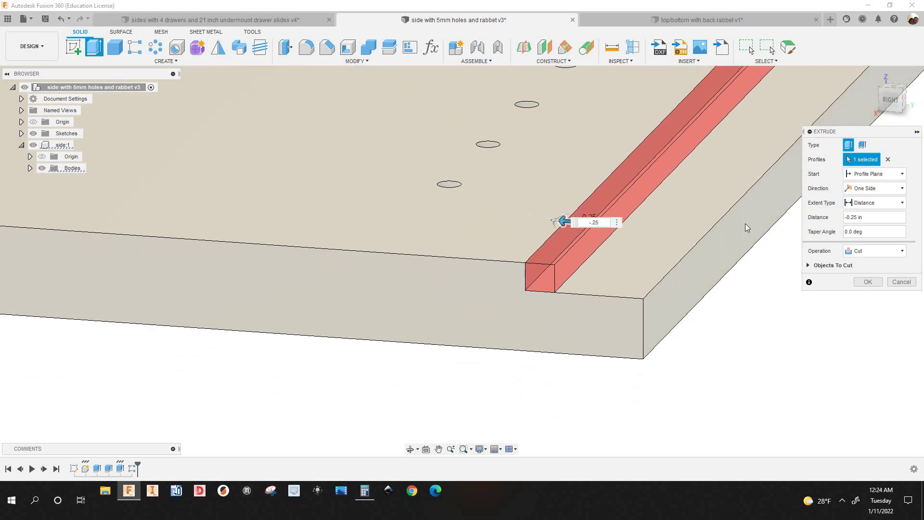
left_click(902, 286)
Step: Reopen the parameters and set the thickness user parameter to 1 in
scroll(766, 264, "down", 3)
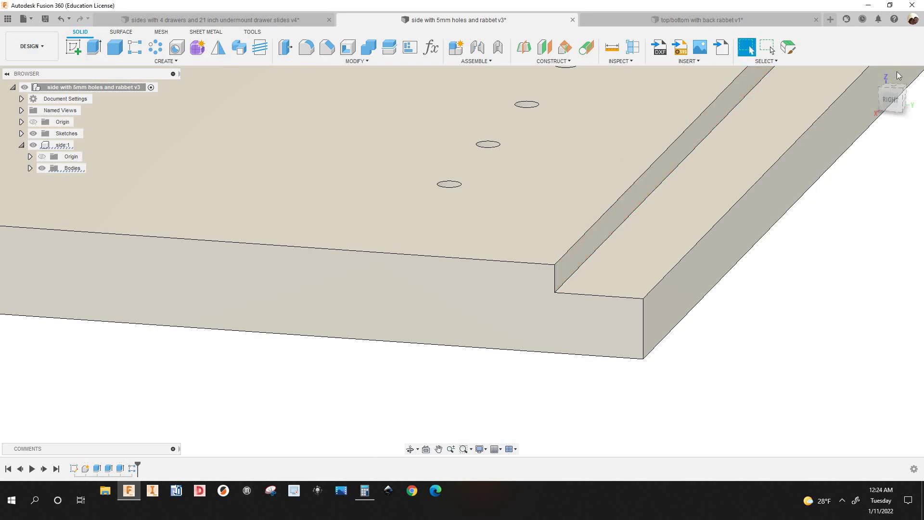
left_click(871, 76)
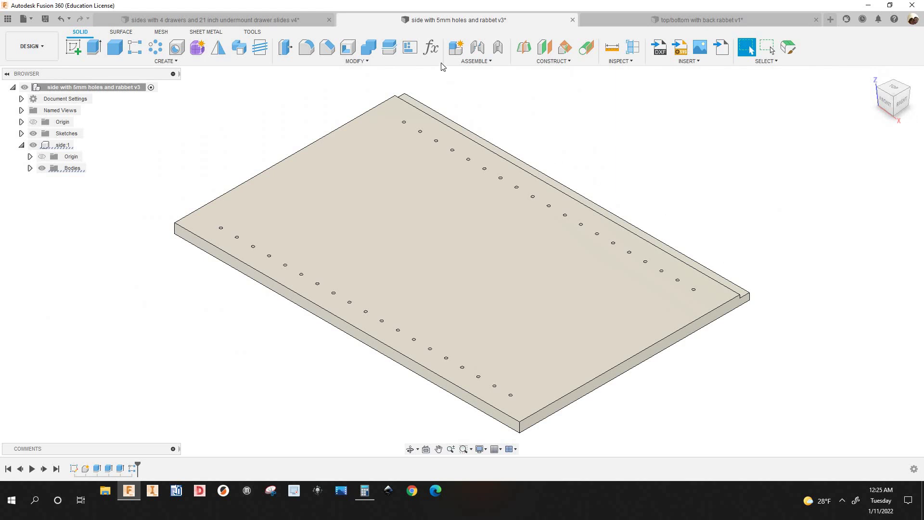
left_click(431, 48)
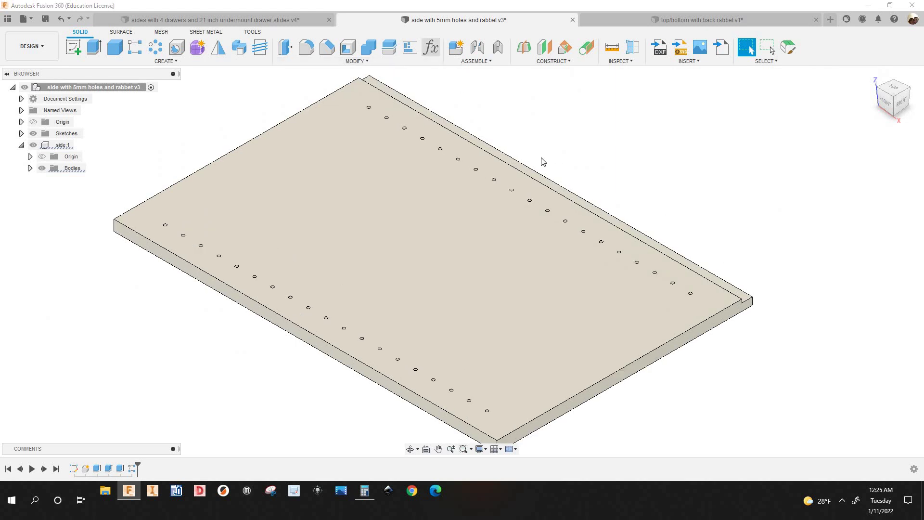
scroll(705, 340, "down", 5)
scroll(630, 360, "up", 3)
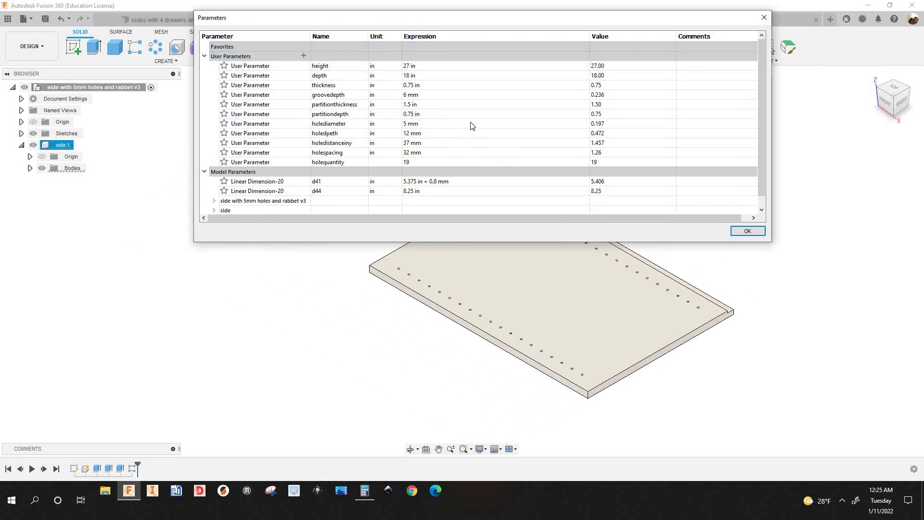
left_click(428, 66)
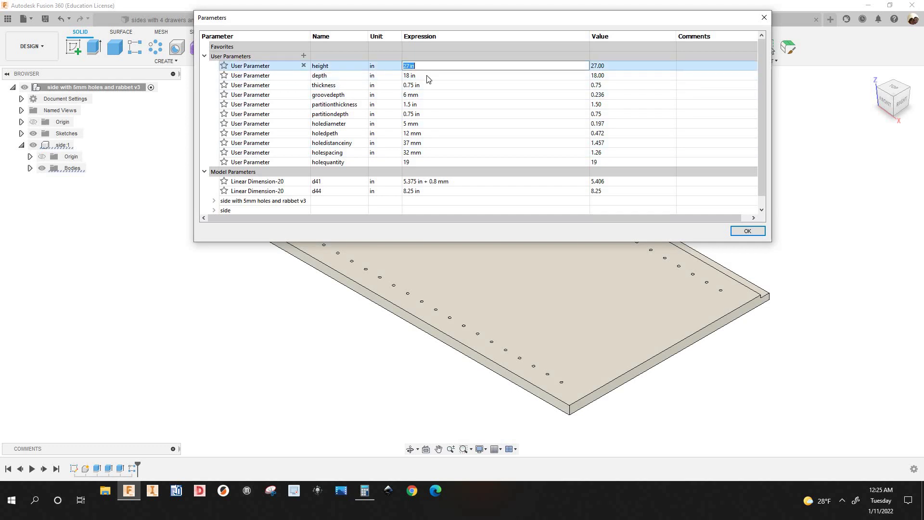
left_click(428, 85)
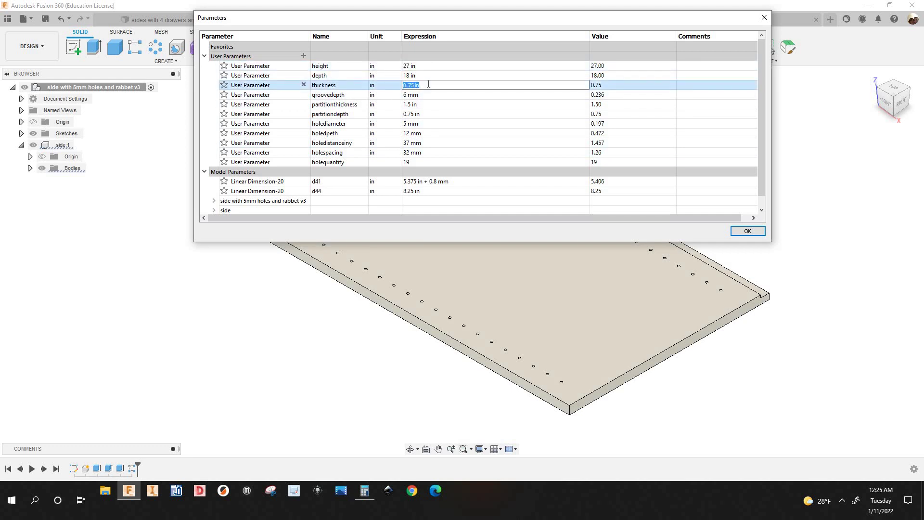
type("1")
key("Return")
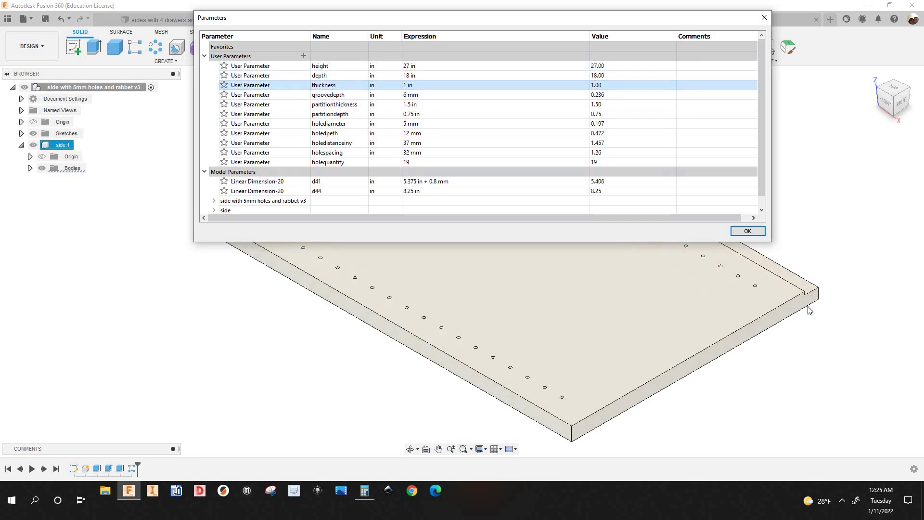
Step: Inspect the rabbet at the side panel's corner, close the parameters, and view the whole panel from above
left_click(722, 319)
scroll(710, 343, "up", 2)
scroll(710, 342, "up", 4)
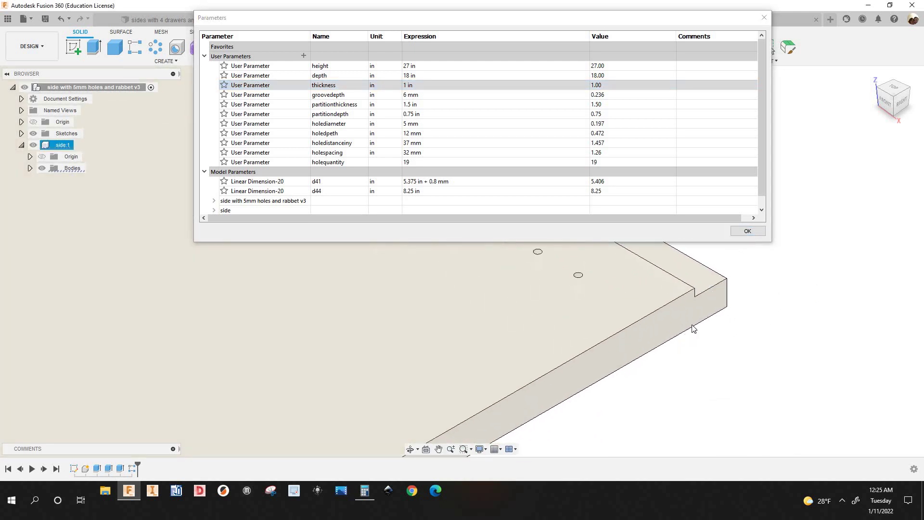
scroll(688, 322, "up", 3)
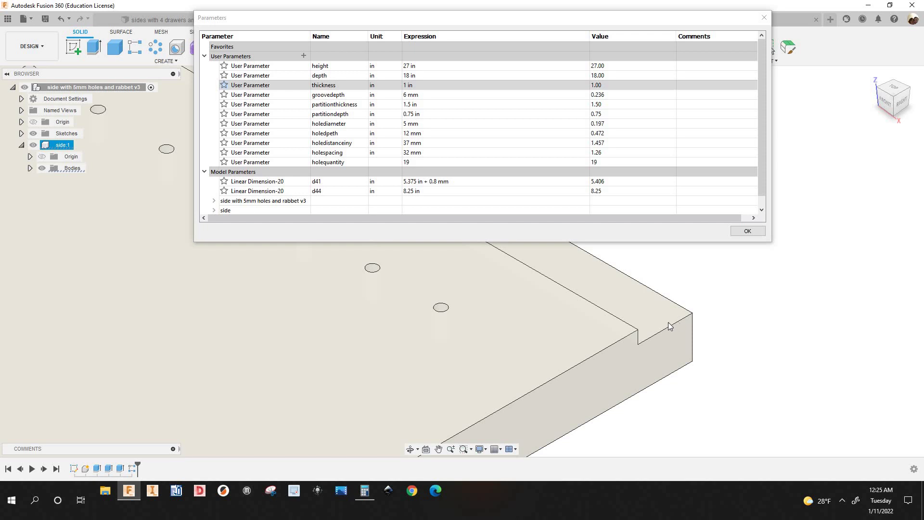
scroll(693, 303, "down", 3)
scroll(741, 272, "down", 3)
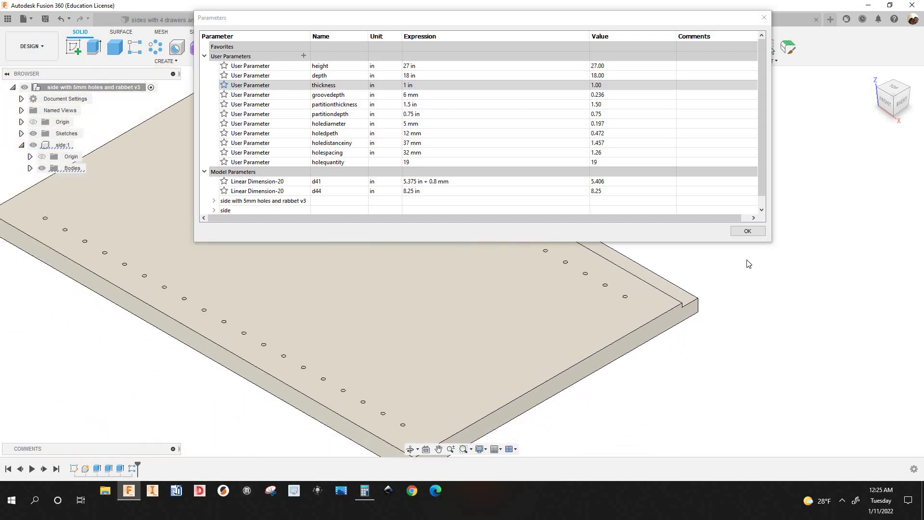
left_click(754, 232)
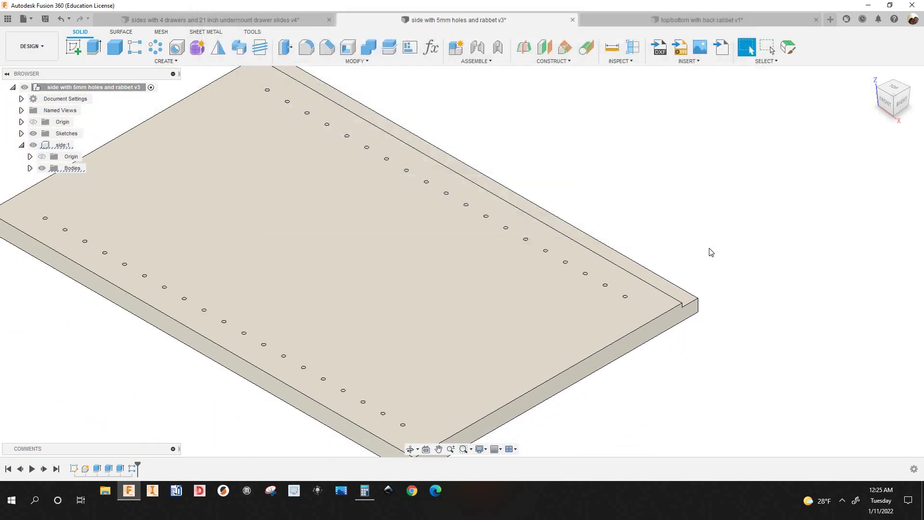
scroll(711, 245, "down", 3)
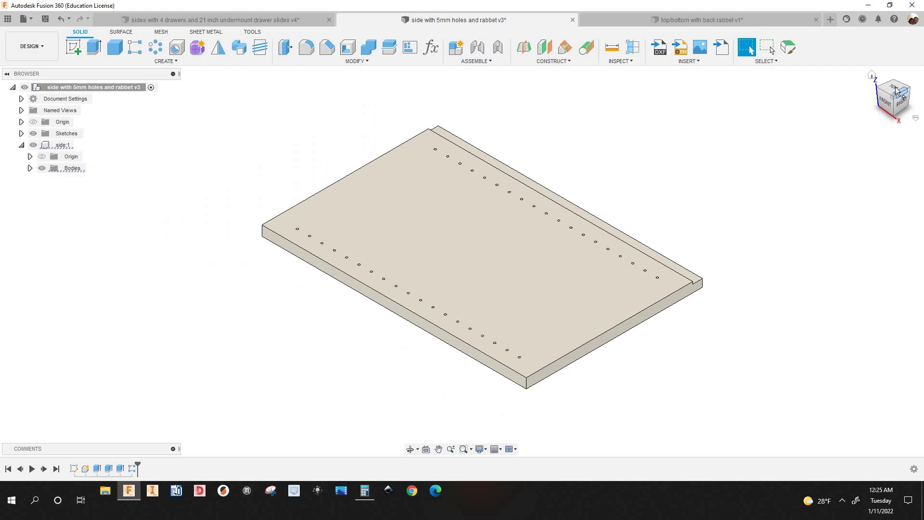
left_click_drag(901, 90, 896, 87)
left_click(895, 90)
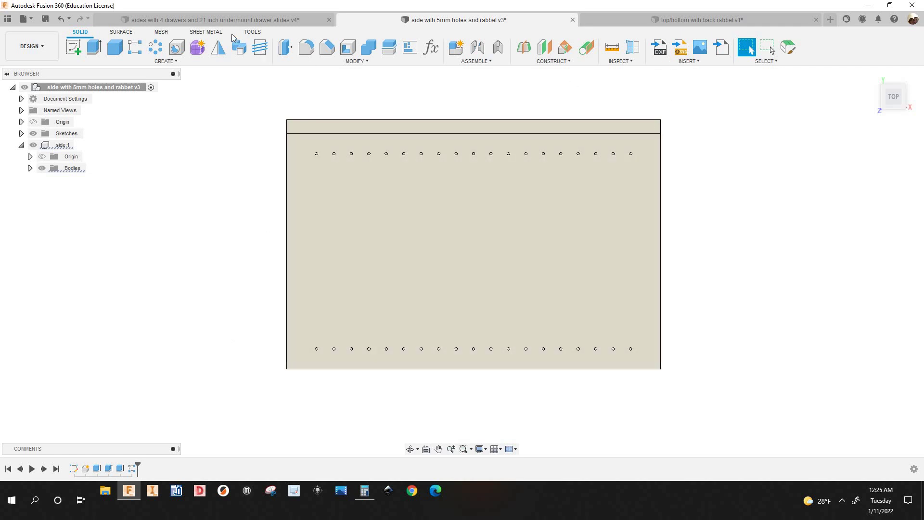
Step: Switch to the "sides with 4 drawers and 21 inch undermount drawer slides" design and examine its side panel
left_click(260, 20)
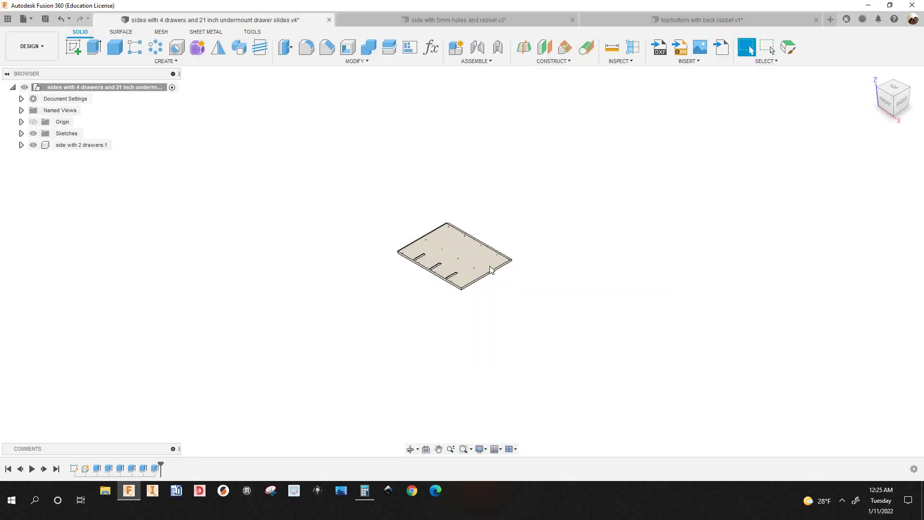
scroll(392, 260, "up", 5)
scroll(575, 280, "up", 3)
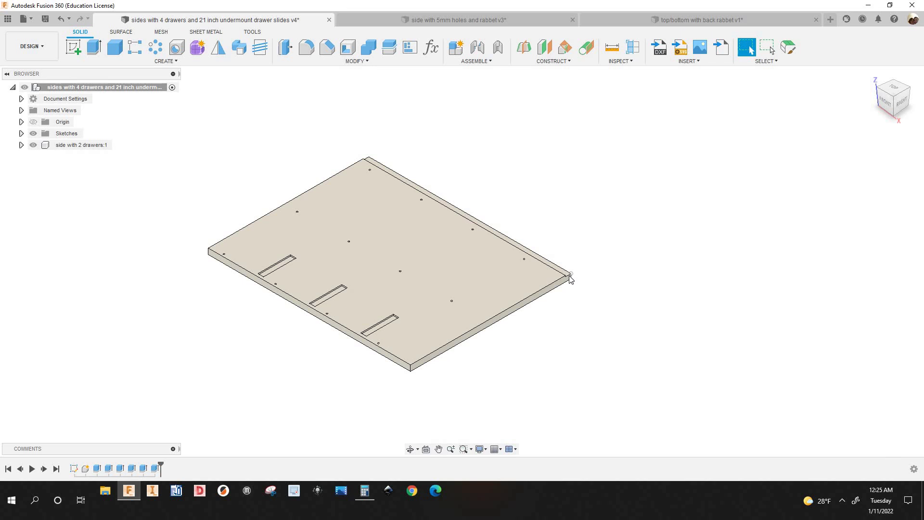
scroll(223, 250, "up", 5)
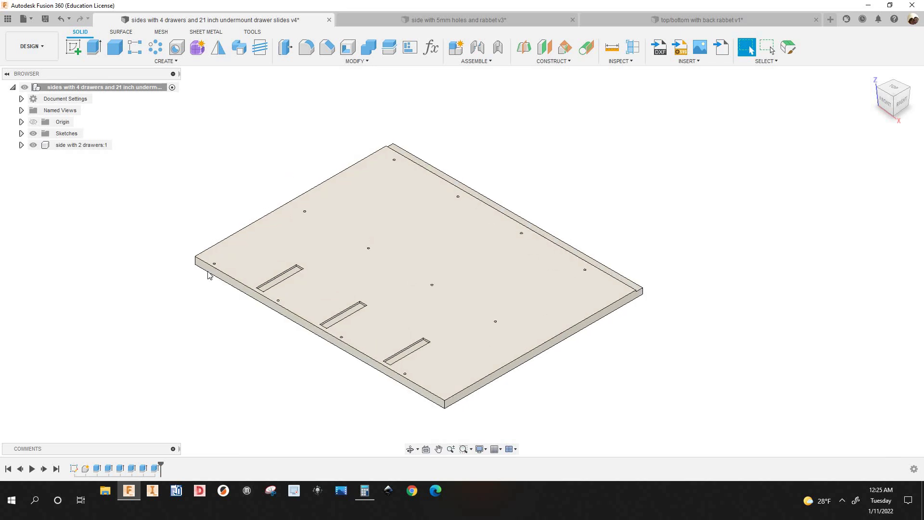
scroll(192, 171, "down", 1)
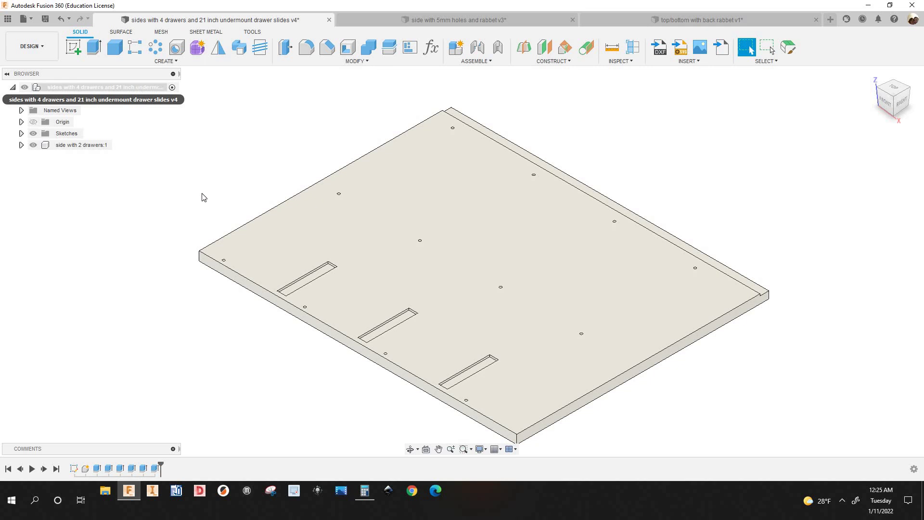
scroll(530, 371, "down", 1)
scroll(469, 268, "down", 4)
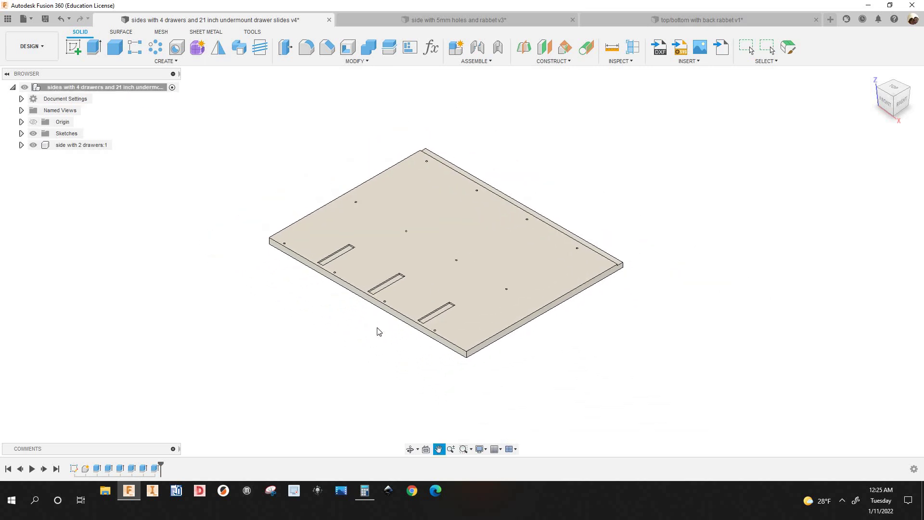
scroll(377, 330, "up", 3)
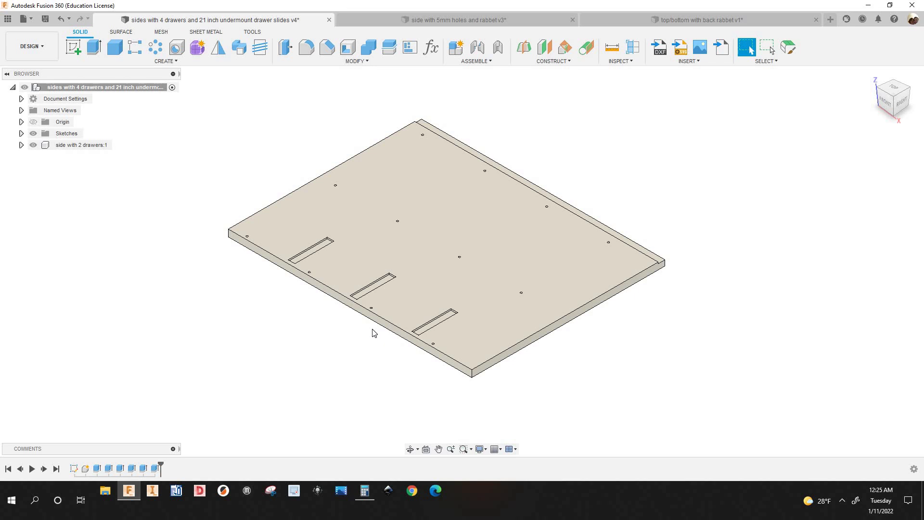
scroll(337, 327, "down", 2)
scroll(293, 333, "up", 1)
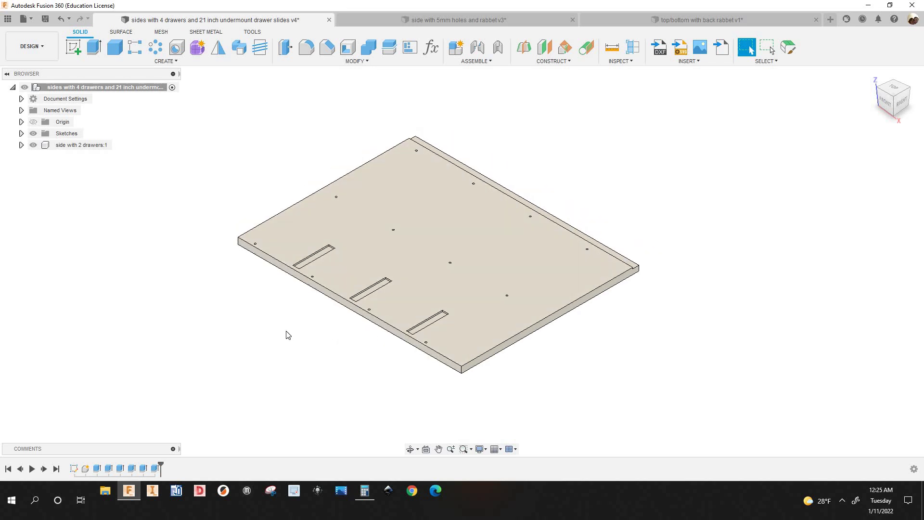
scroll(263, 323, "down", 2)
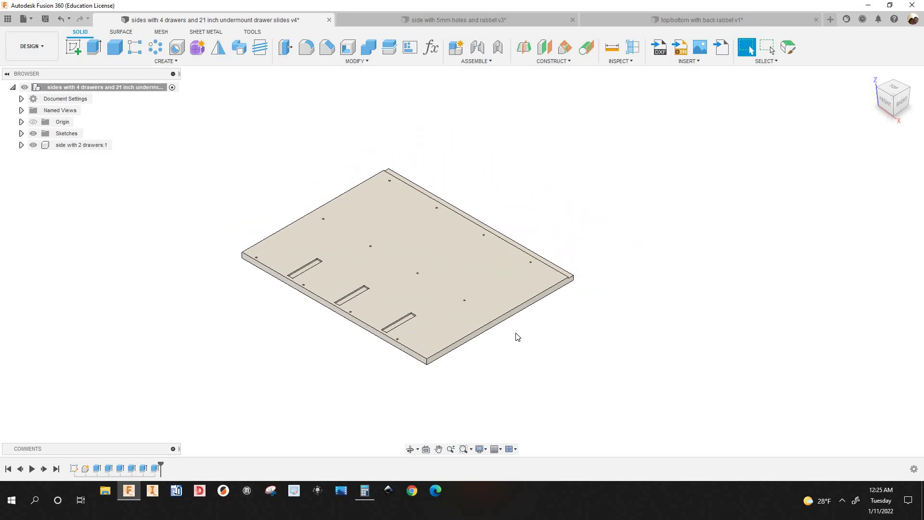
middle_click_drag(521, 324, 539, 323)
scroll(540, 325, "up", 3)
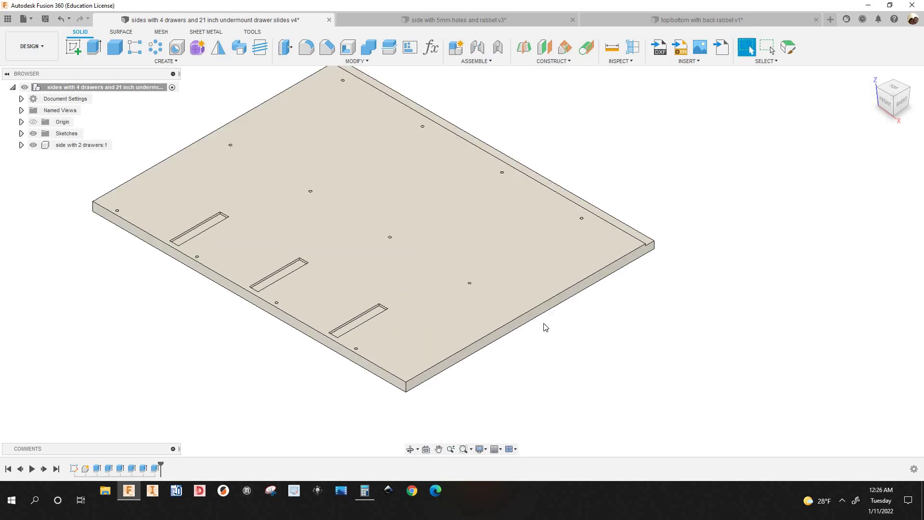
scroll(544, 325, "down", 2)
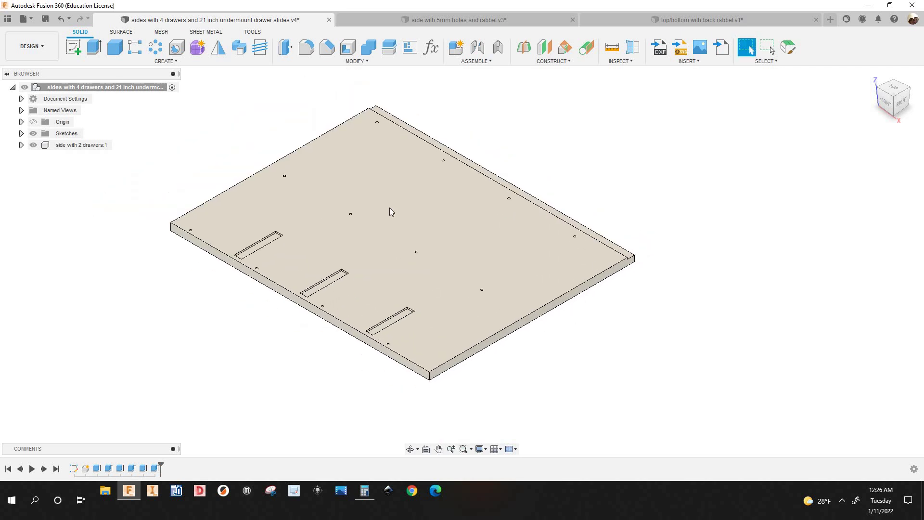
scroll(250, 278, "down", 1)
scroll(304, 285, "up", 2)
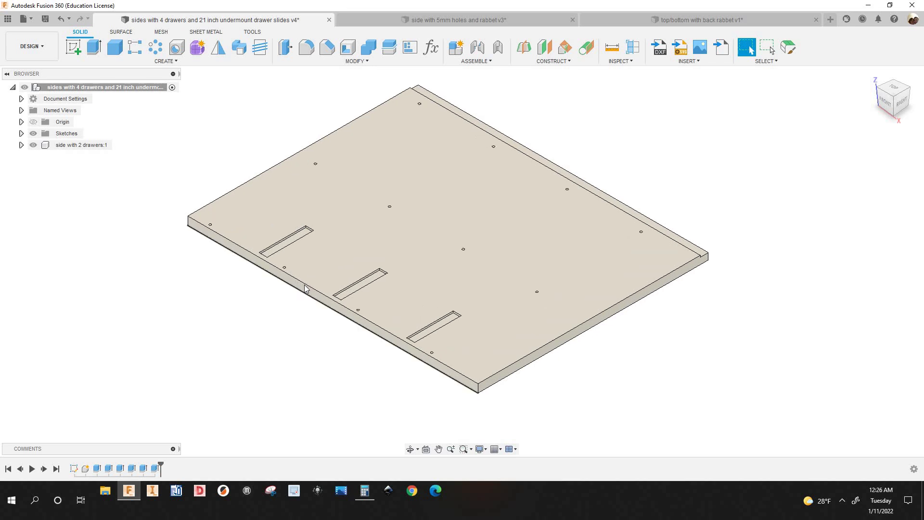
Step: Check the lengths of the drawer side panel's long front edge and its adjacent short edge
left_click(304, 285)
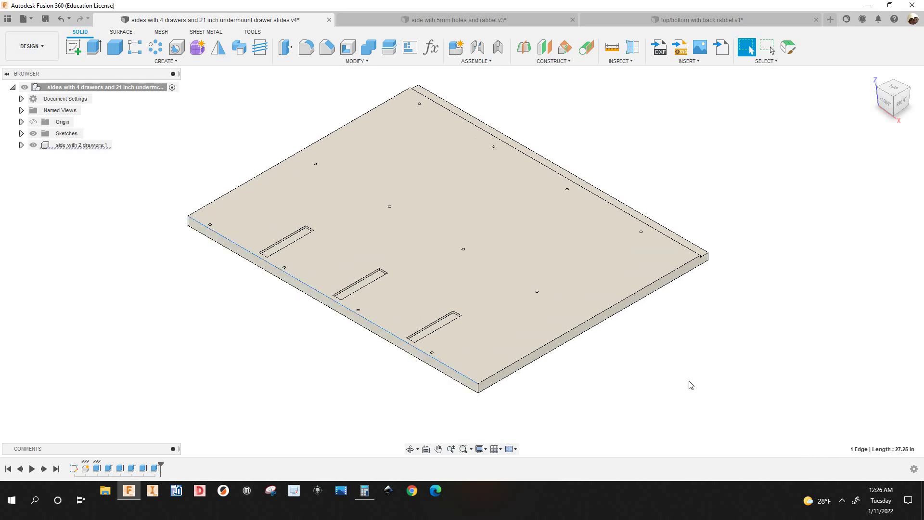
scroll(683, 378, "down", 1)
left_click(640, 329)
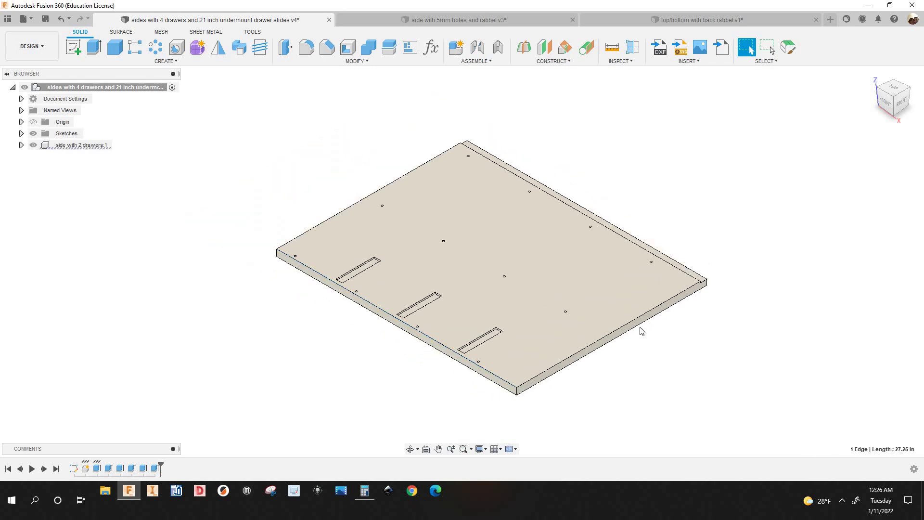
scroll(615, 381, "down", 2)
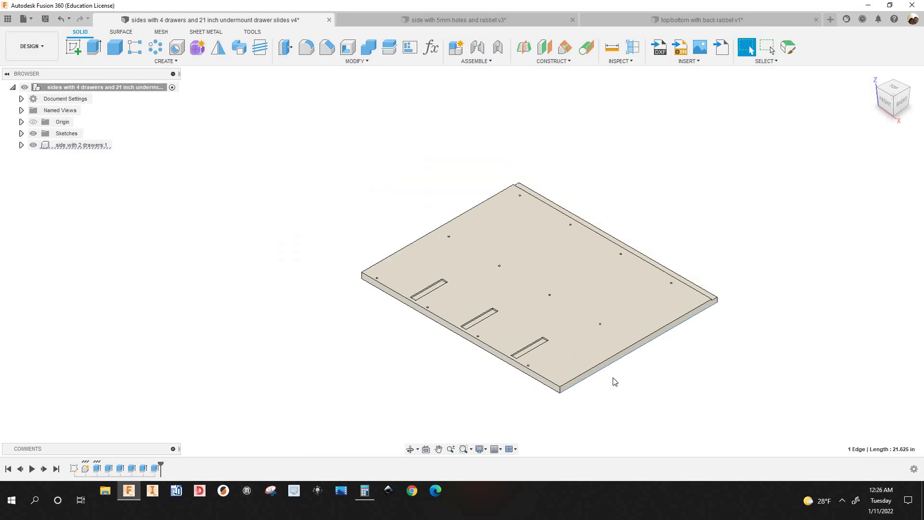
left_click(524, 375)
Step: Examine the three divider slots, the drawer slide holes and the back rabbet on the drawer side panel
scroll(505, 375, "up", 3)
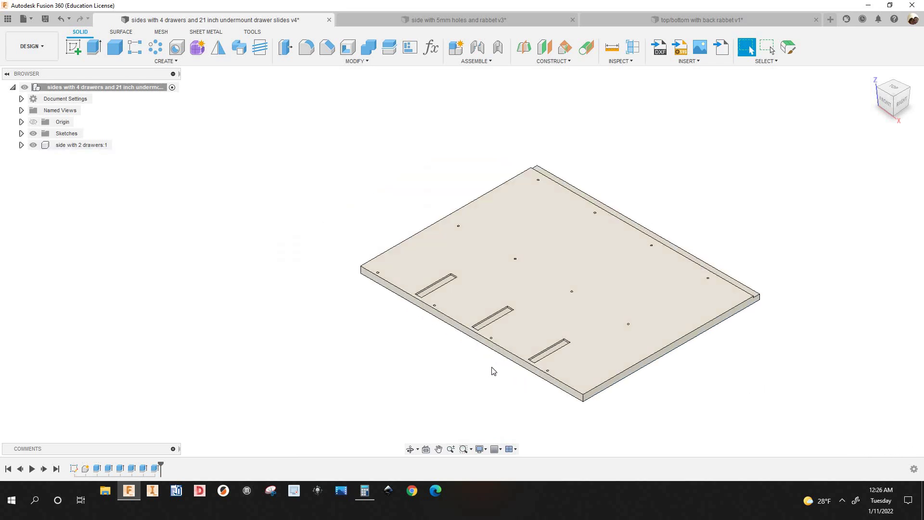
scroll(437, 264, "down", 2)
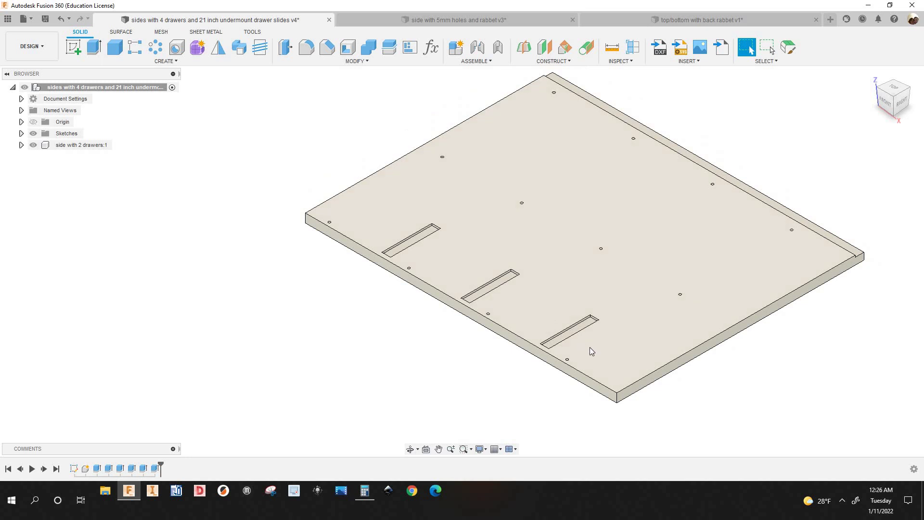
scroll(570, 357, "up", 3)
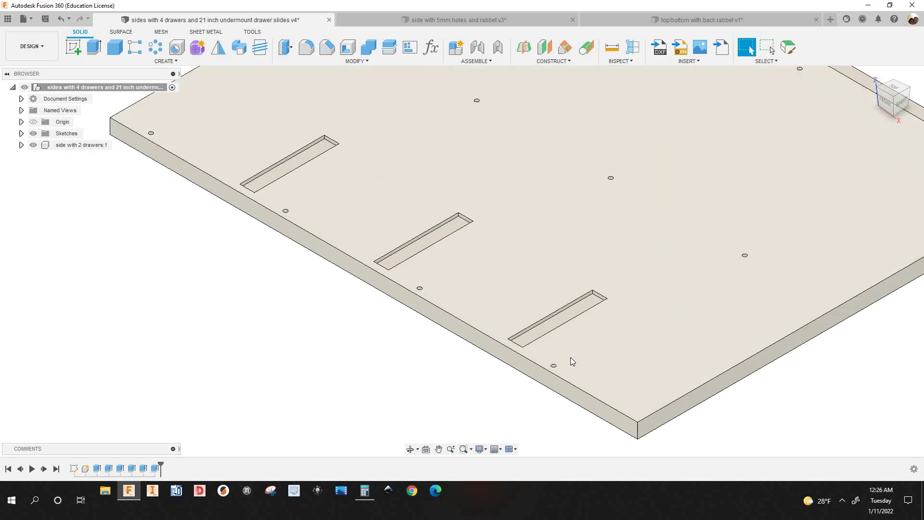
scroll(571, 357, "down", 2)
scroll(596, 359, "down", 5)
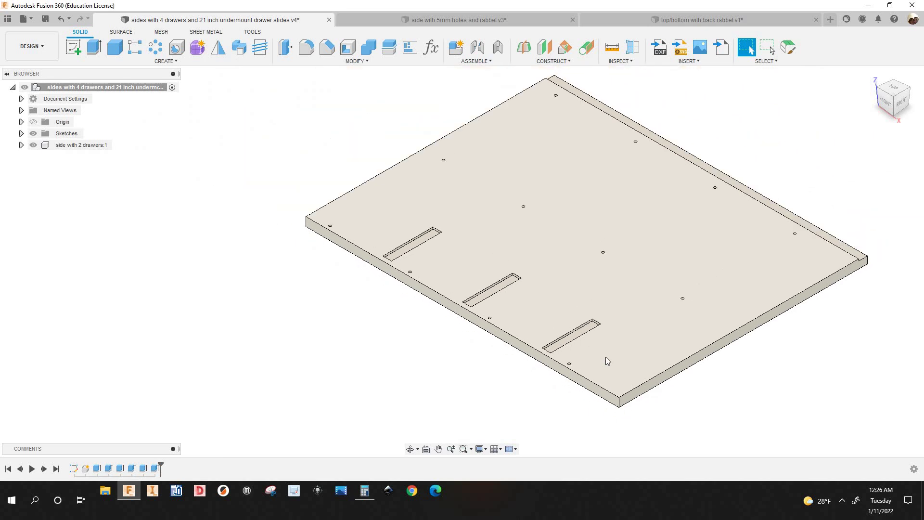
scroll(590, 360, "up", 2)
scroll(342, 262, "down", 4)
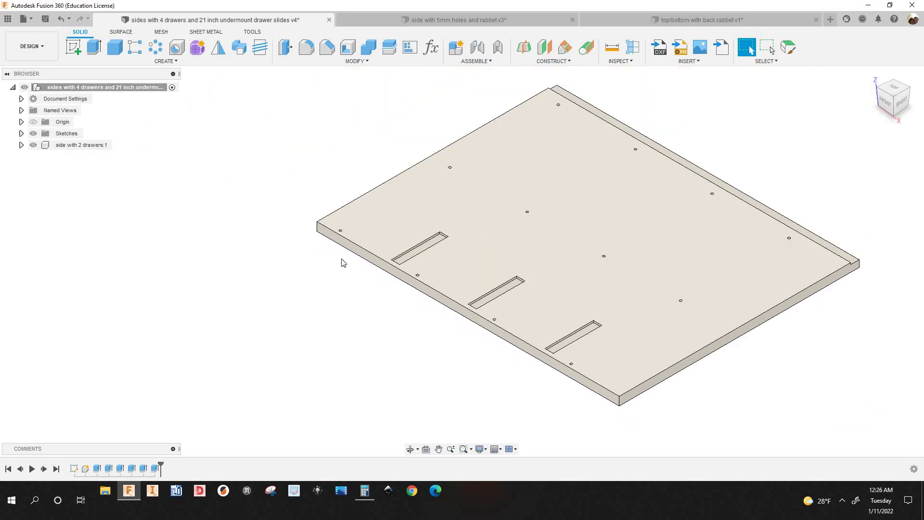
scroll(668, 267, "up", 3)
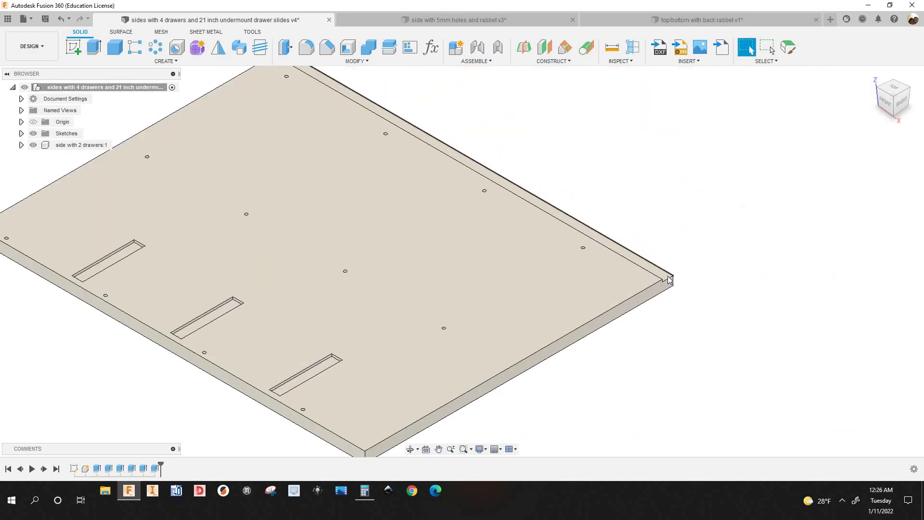
scroll(671, 269, "down", 1)
scroll(630, 229, "down", 2)
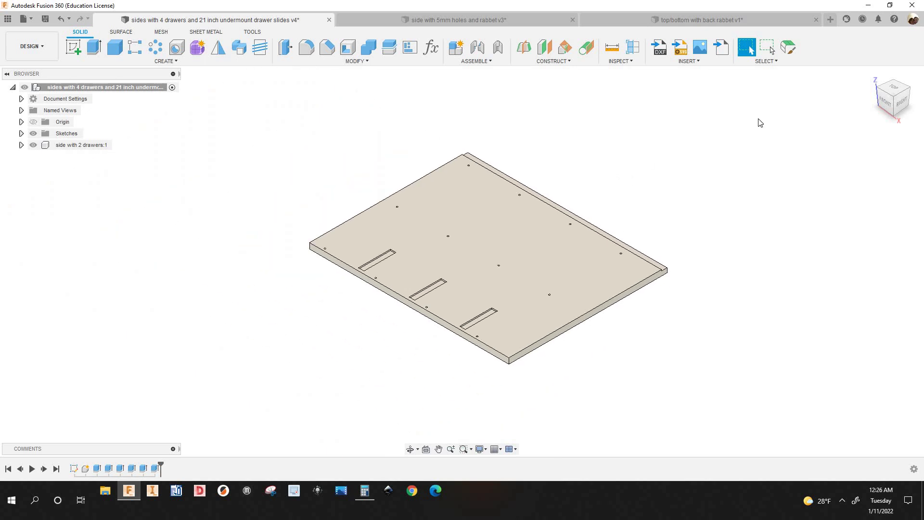
Step: View the drawer side panel from the top and set its height user parameter to 35.25 in
left_click(892, 84)
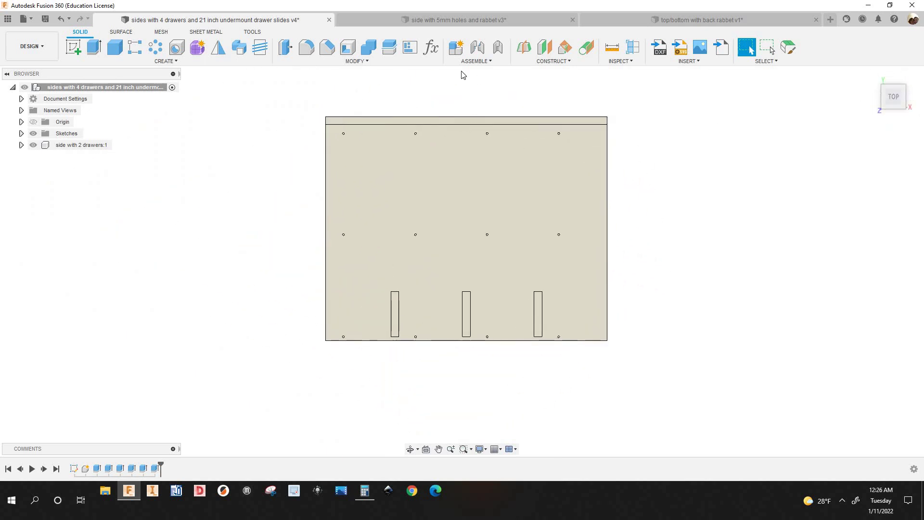
left_click(430, 50)
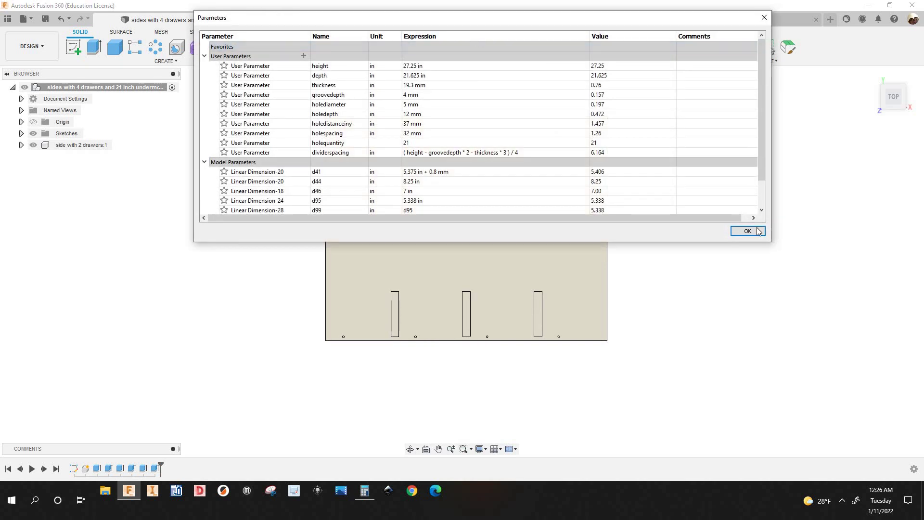
key("Return")
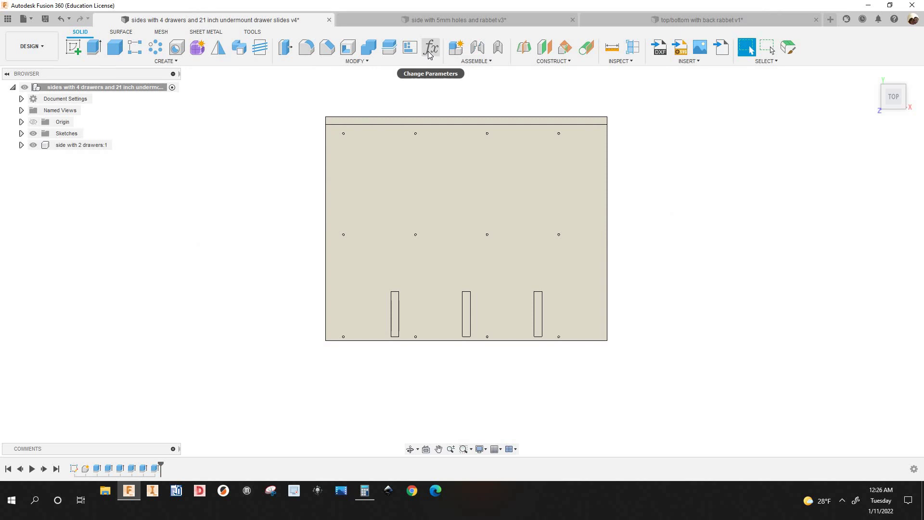
left_click(429, 51)
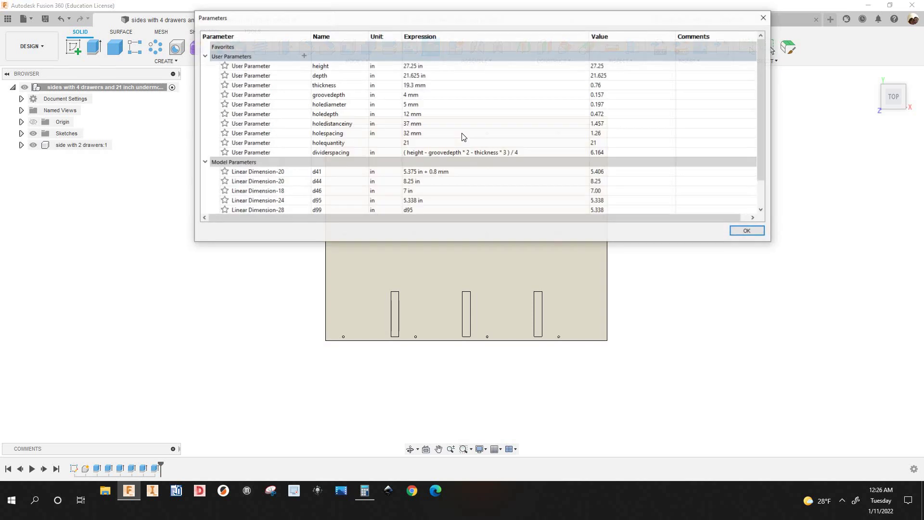
left_click(403, 67)
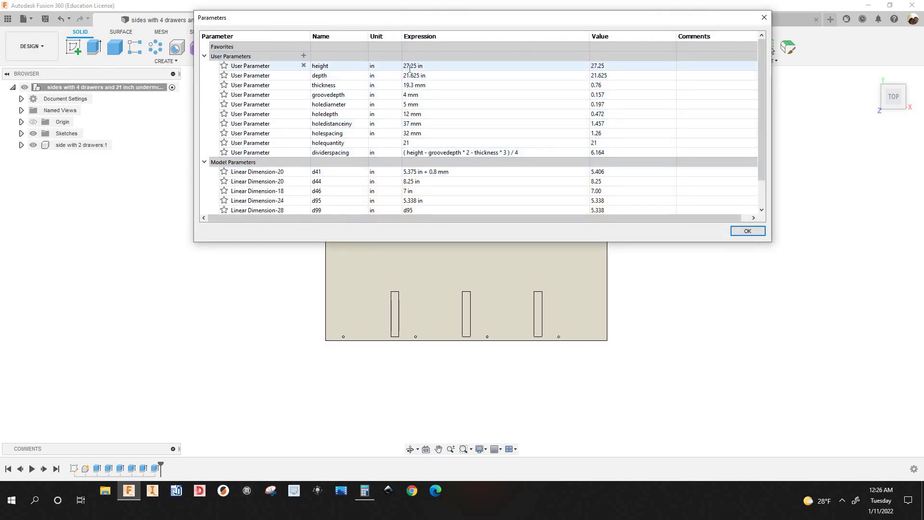
left_click(399, 67)
left_click(390, 69)
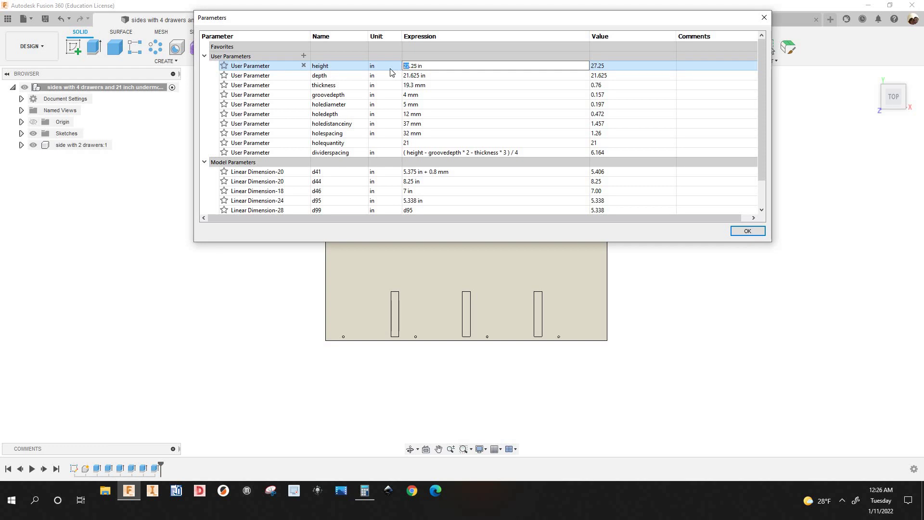
type("35")
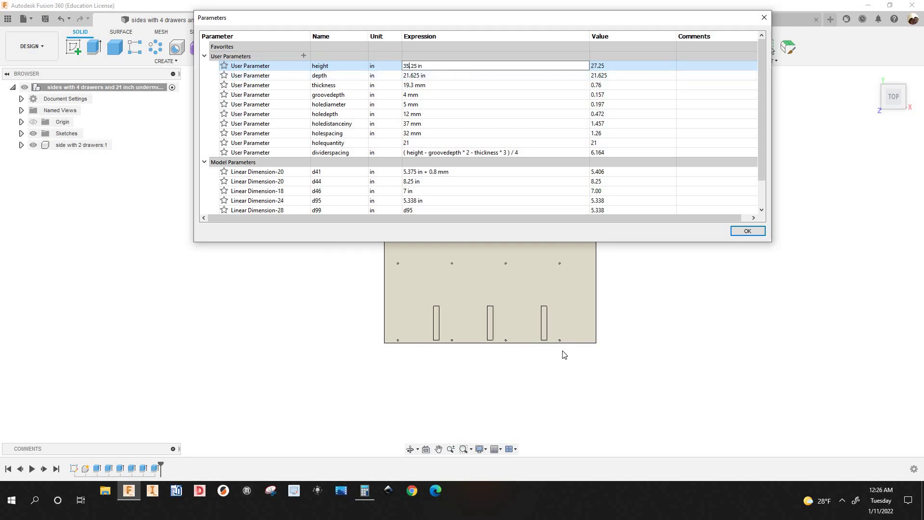
key("Return")
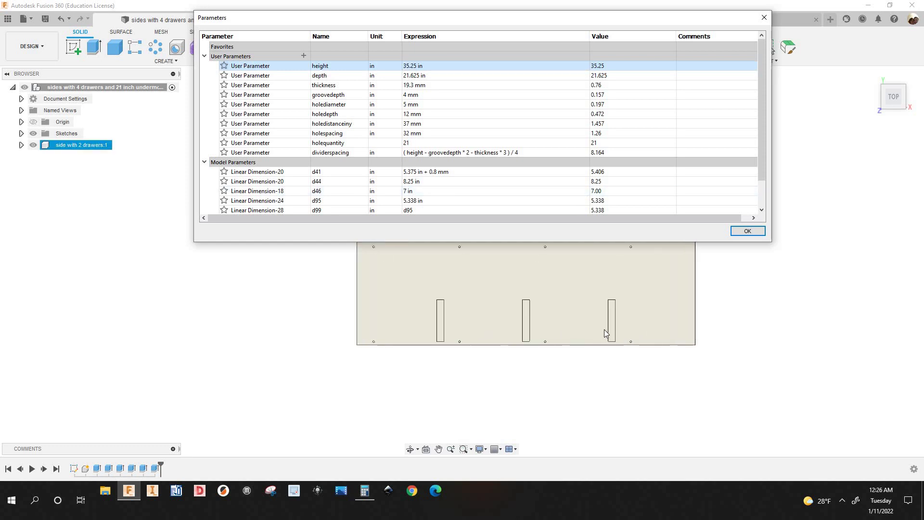
Step: Set the drawer side panel's depth user parameter to 16 in
scroll(567, 330, "down", 2)
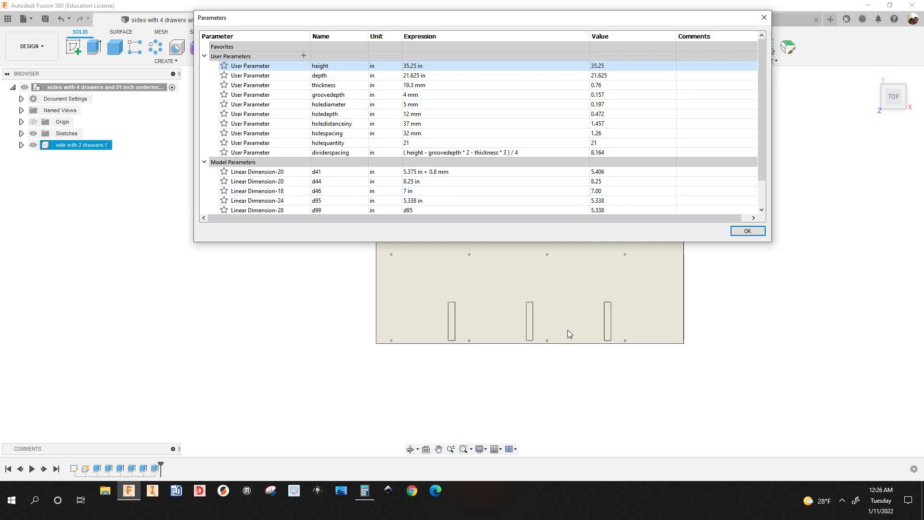
scroll(659, 334, "down", 2)
middle_click_drag(661, 336, 673, 367)
scroll(674, 365, "down", 3)
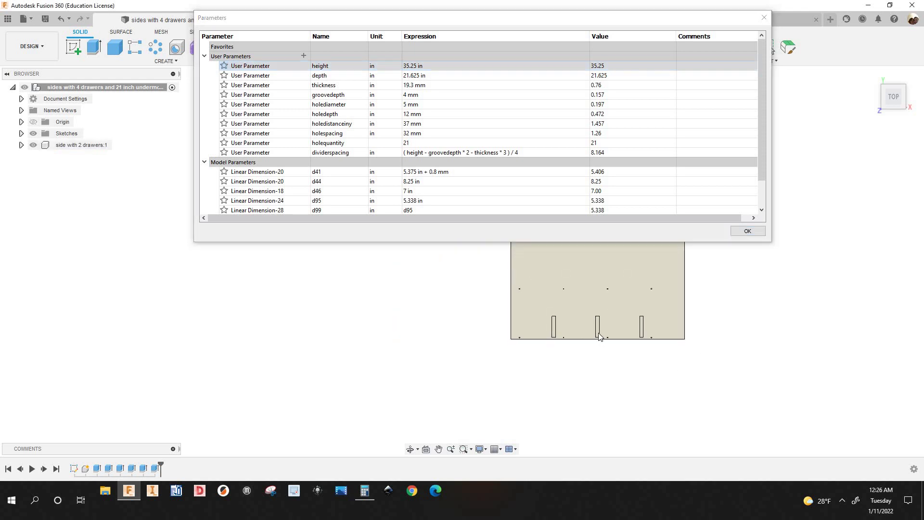
middle_click_drag(647, 248, 564, 302)
scroll(568, 298, "up", 4)
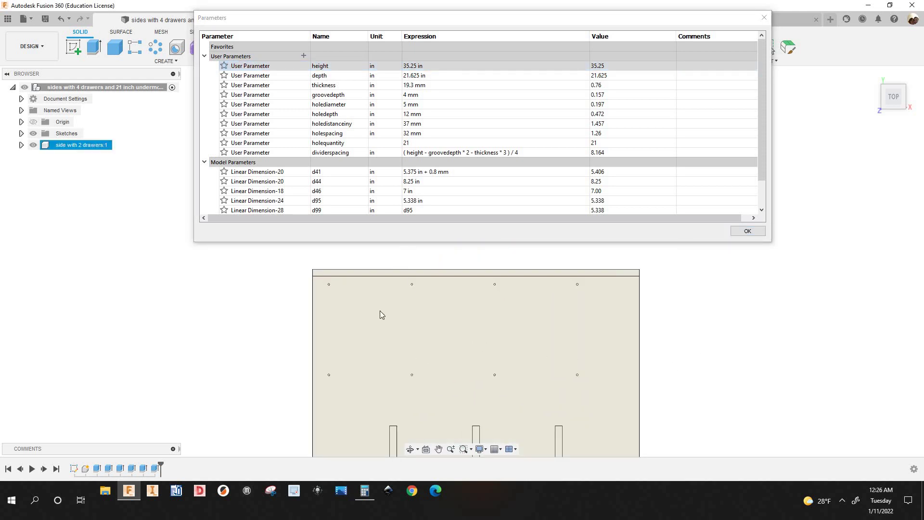
double_click(431, 76)
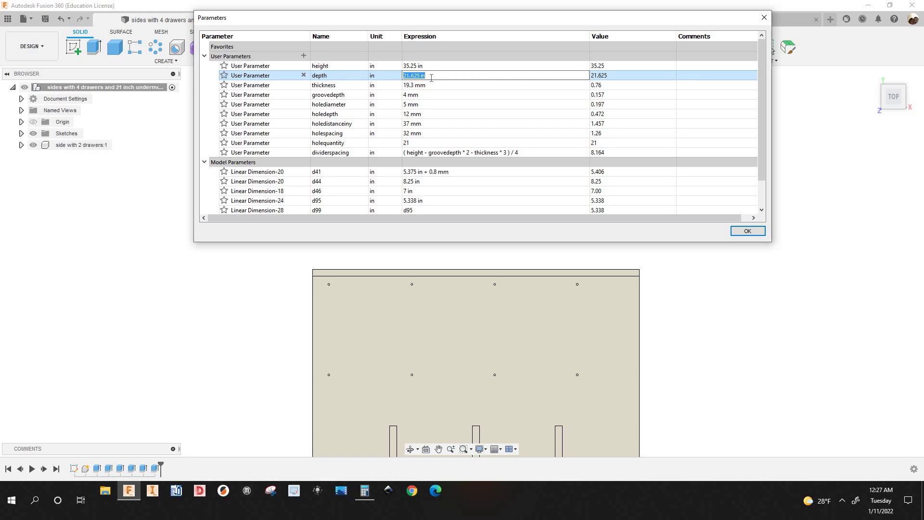
type("156")
key("Return")
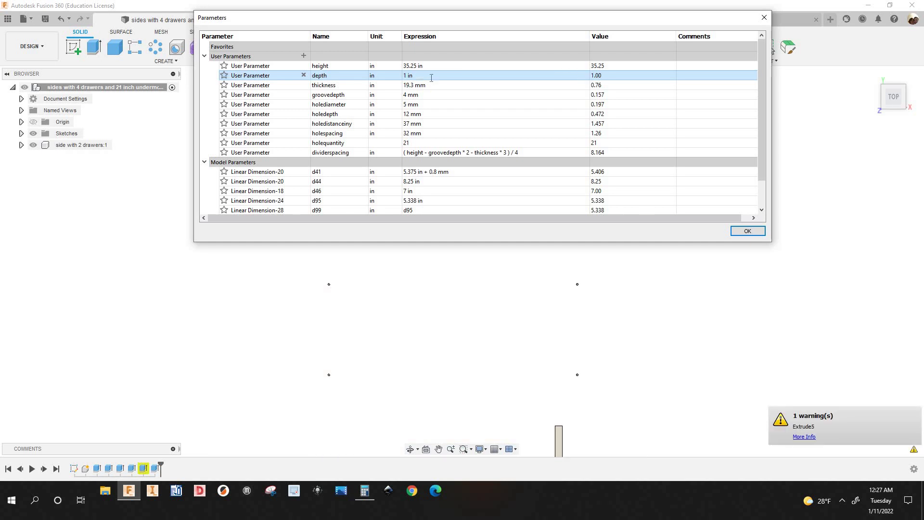
left_click(431, 75)
type("16")
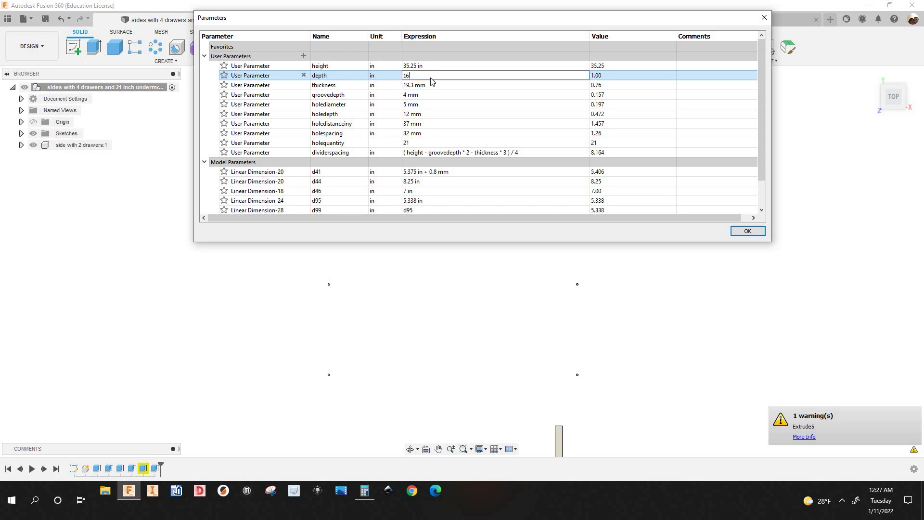
key("Return")
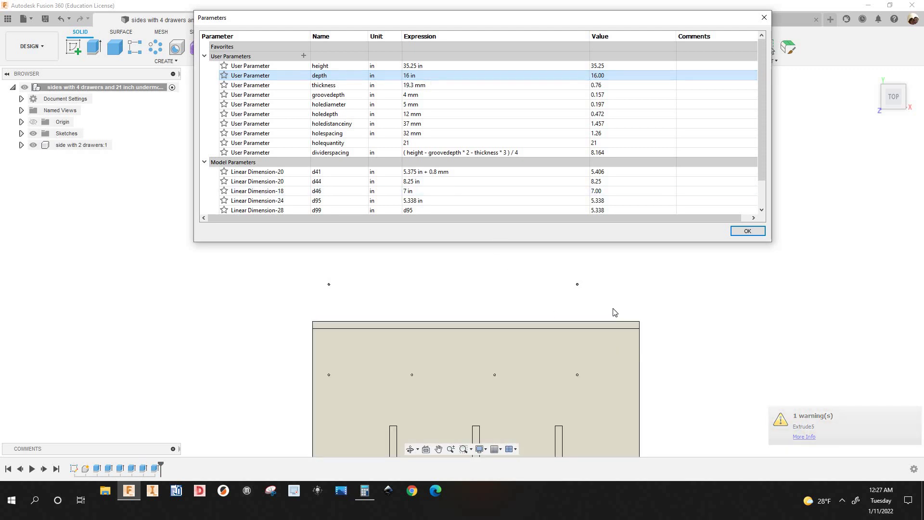
Step: Examine where the drawer slide holes, divider slots and back rabbet sit on the 16 in deep side panel
left_click(411, 333)
middle_click_drag(409, 330, 394, 296)
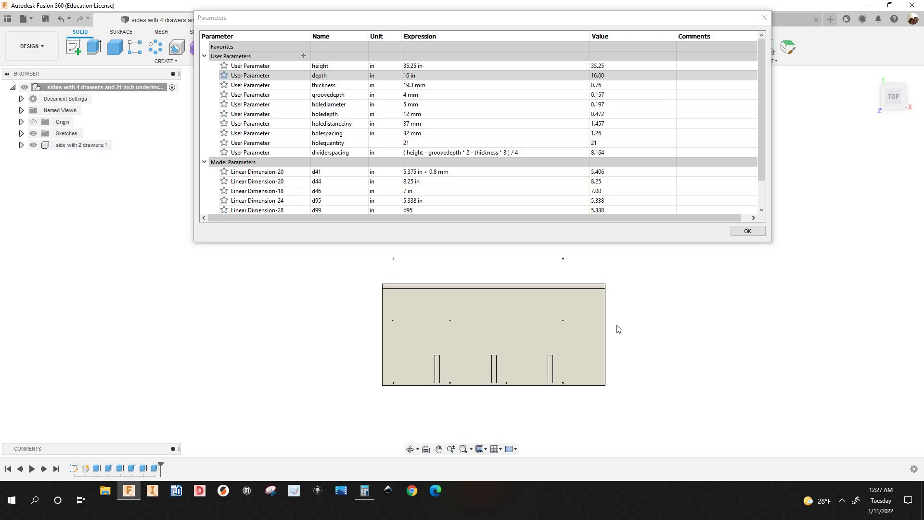
scroll(617, 325, "up", 1)
middle_click_drag(617, 325, 612, 345)
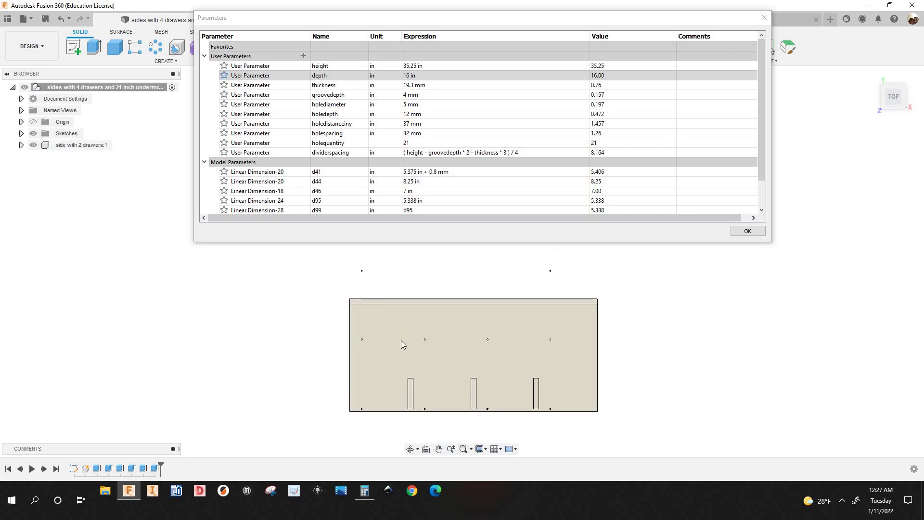
scroll(403, 340, "up", 2)
scroll(396, 302, "down", 1)
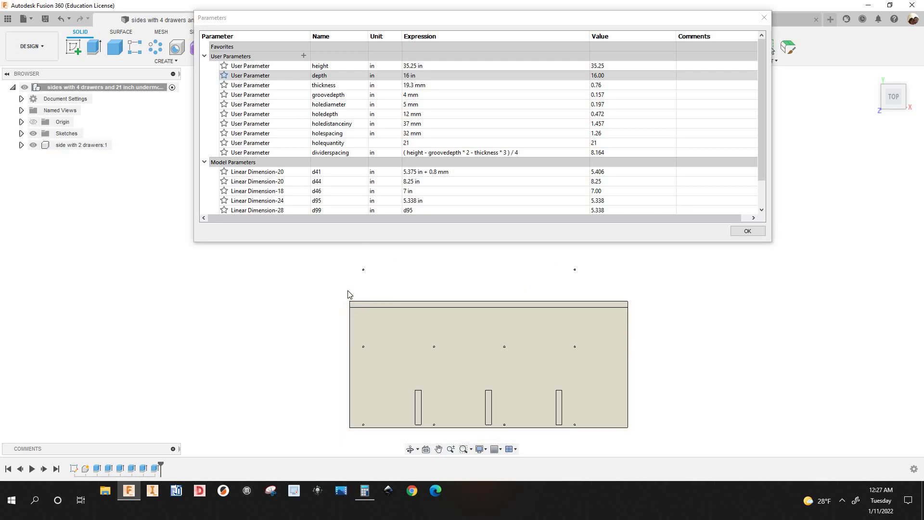
scroll(360, 286, "up", 3)
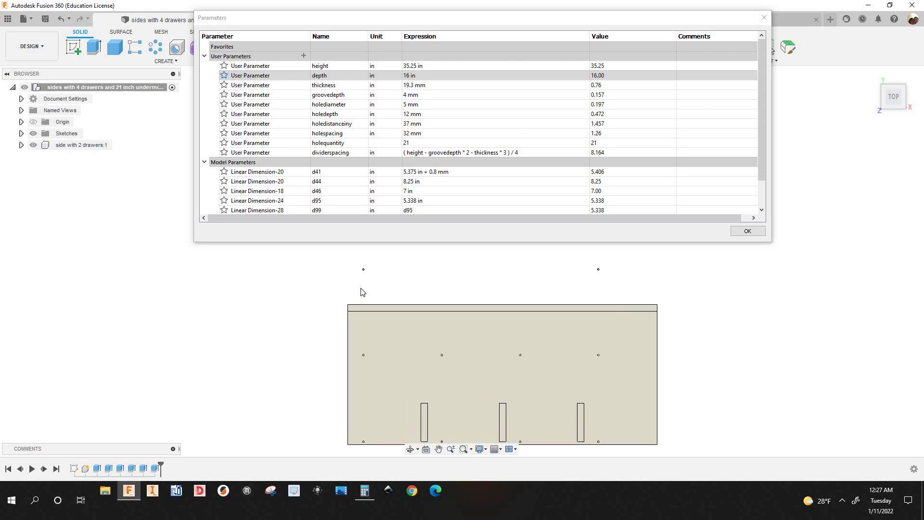
scroll(365, 267, "down", 2)
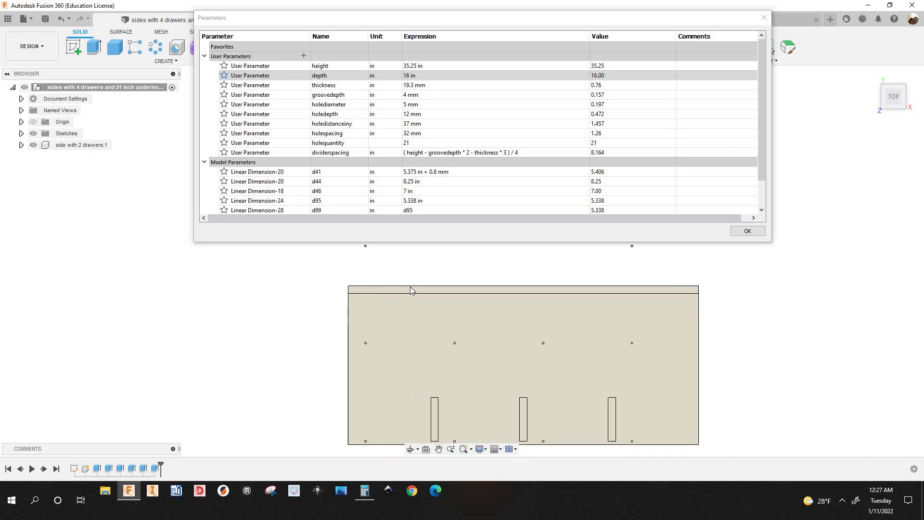
middle_click_drag(405, 261, 394, 302)
scroll(395, 301, "up", 2)
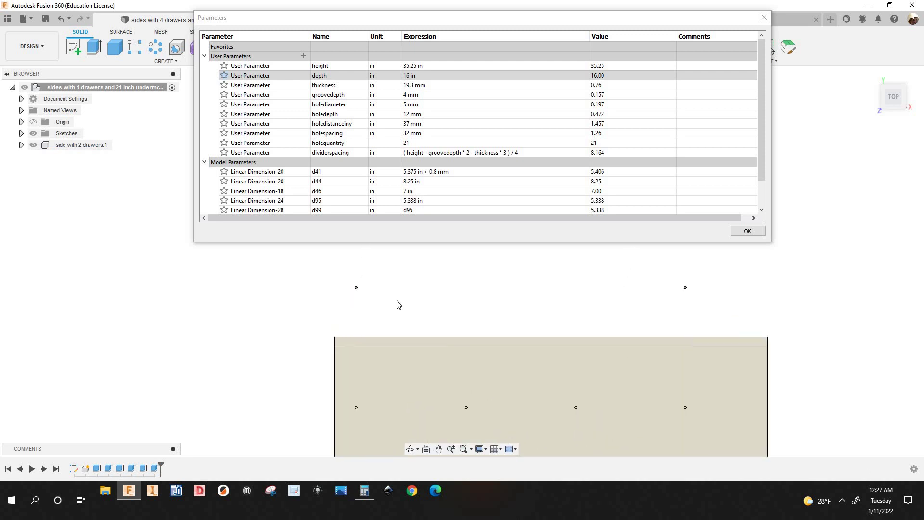
scroll(398, 304, "down", 3)
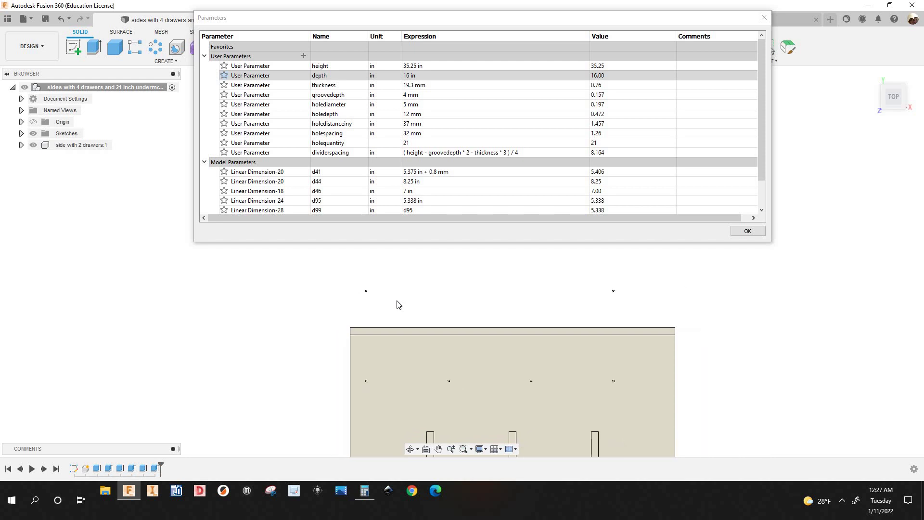
scroll(362, 327, "down", 1)
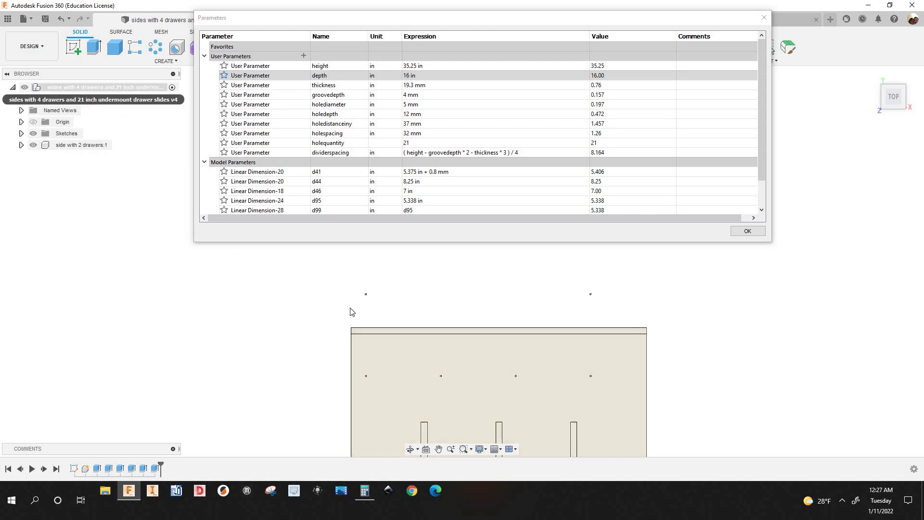
scroll(353, 288, "up", 2)
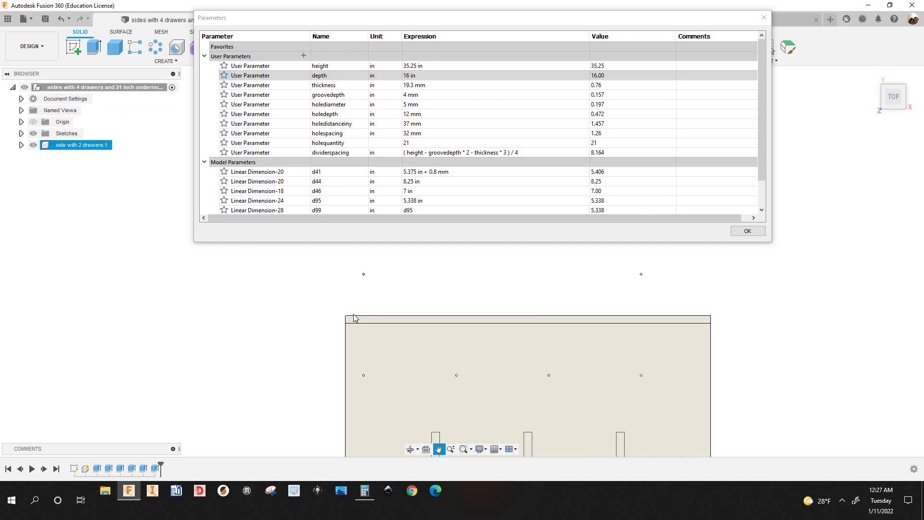
scroll(356, 264, "down", 2)
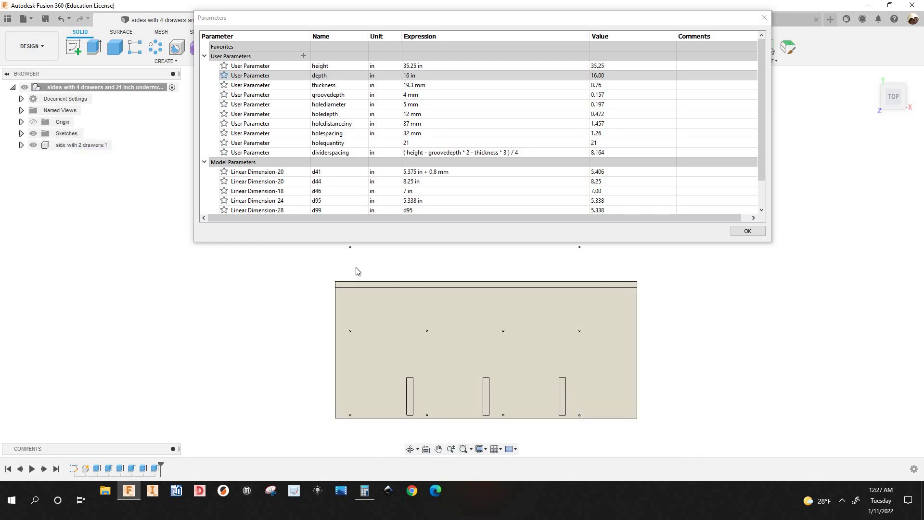
scroll(356, 268, "up", 1)
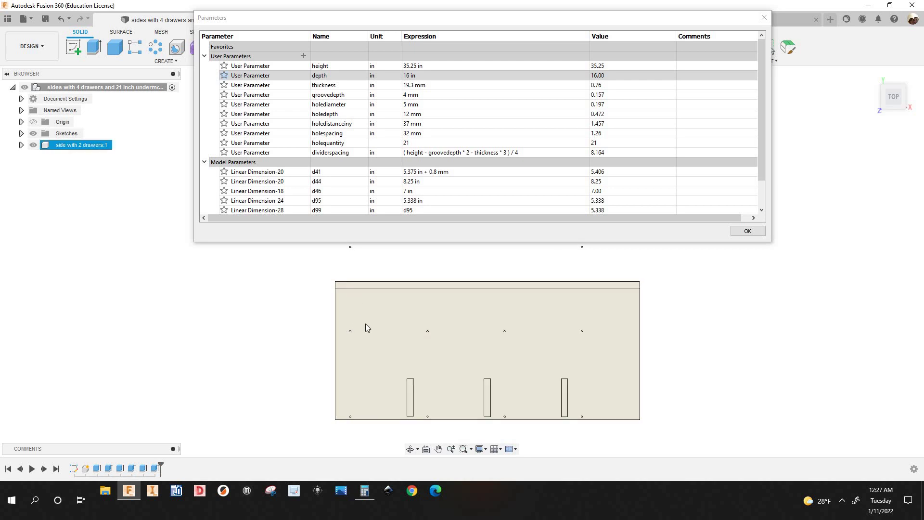
scroll(348, 328, "up", 1)
scroll(353, 323, "down", 3)
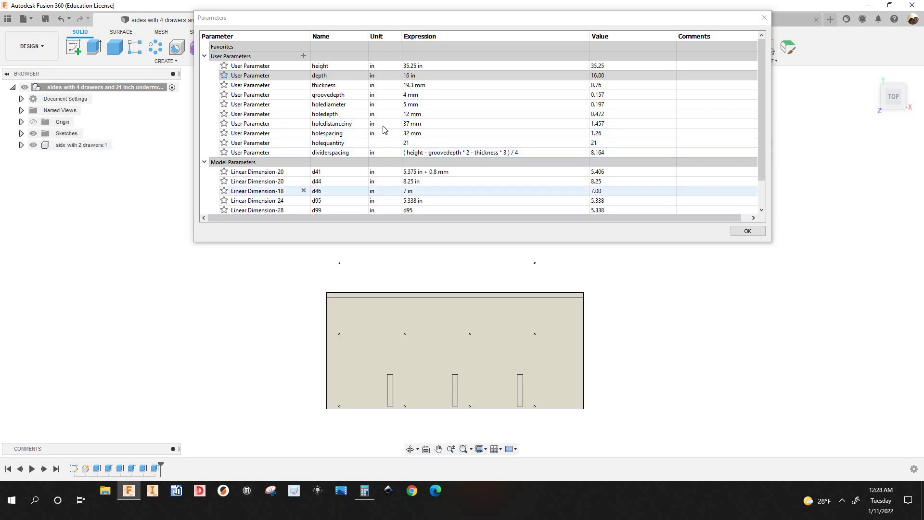
Step: Set the depth user parameter to 22 in, check the panel's hole rows, and accept the parameter changes
double_click(407, 77)
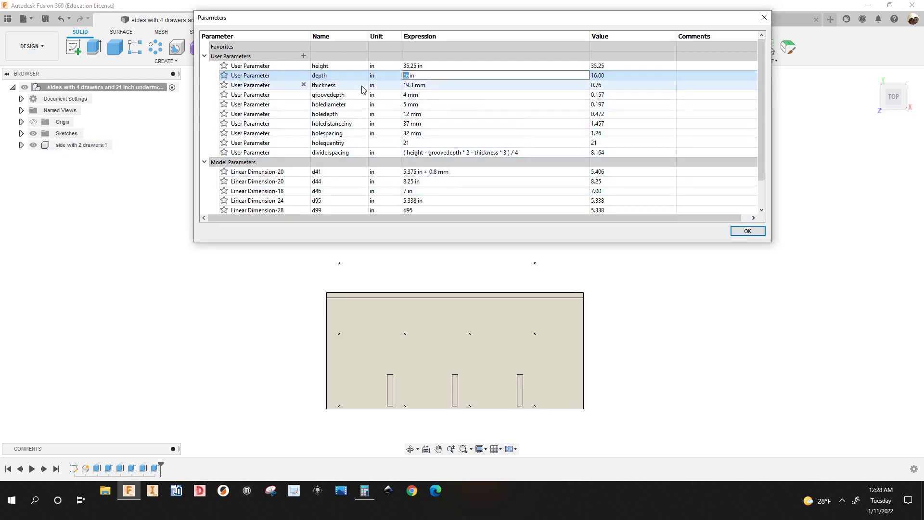
type("22")
key("Return")
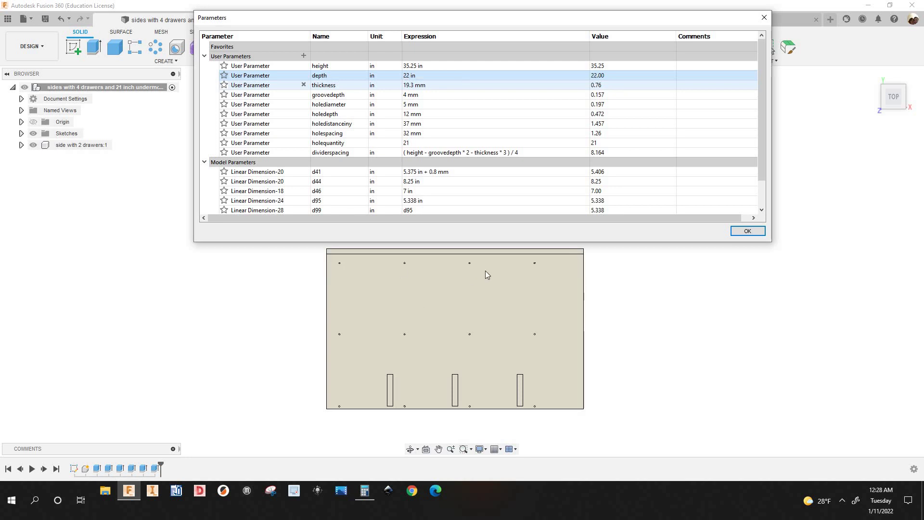
scroll(486, 272, "up", 1)
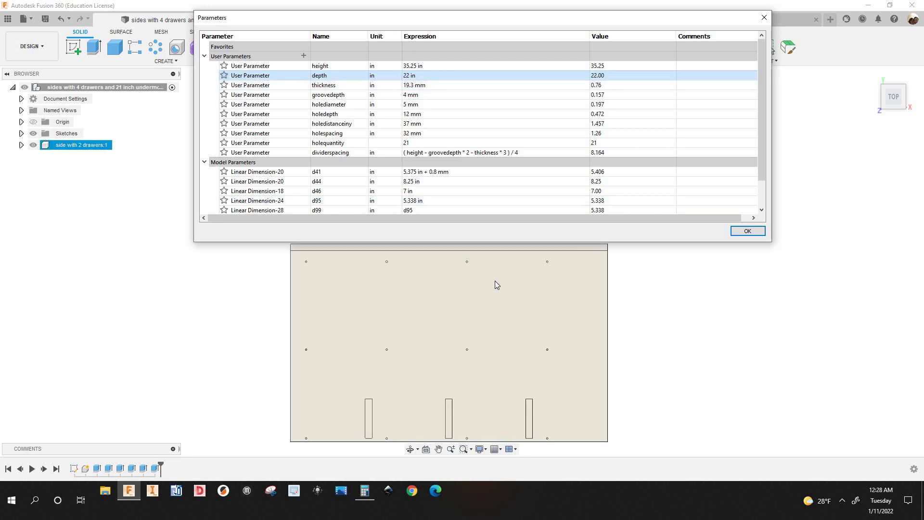
scroll(500, 285, "down", 1)
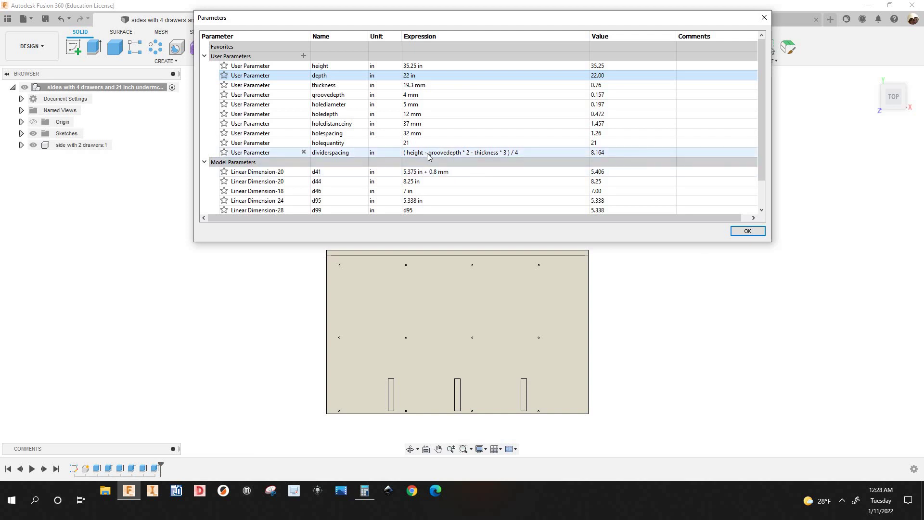
left_click(758, 232)
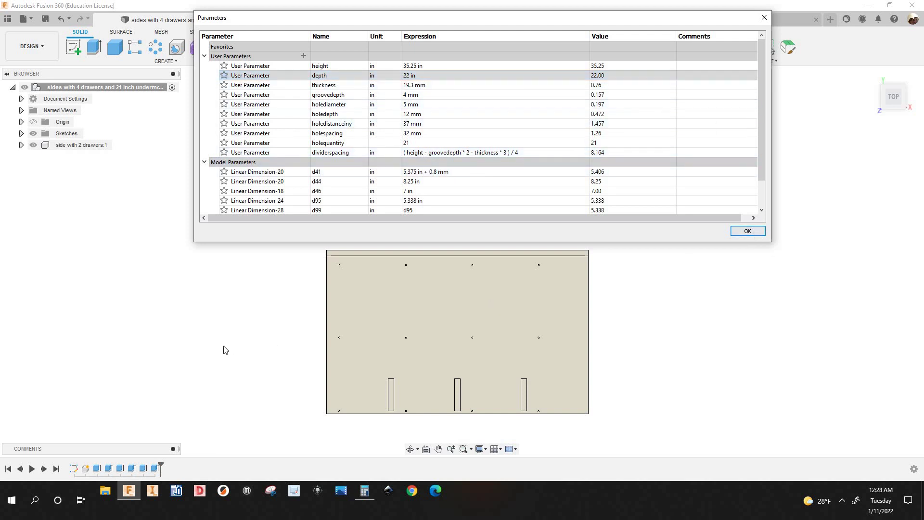
Step: Open the drawer side panel's base sketch, Sketch1, for editing
scroll(217, 318, "down", 2)
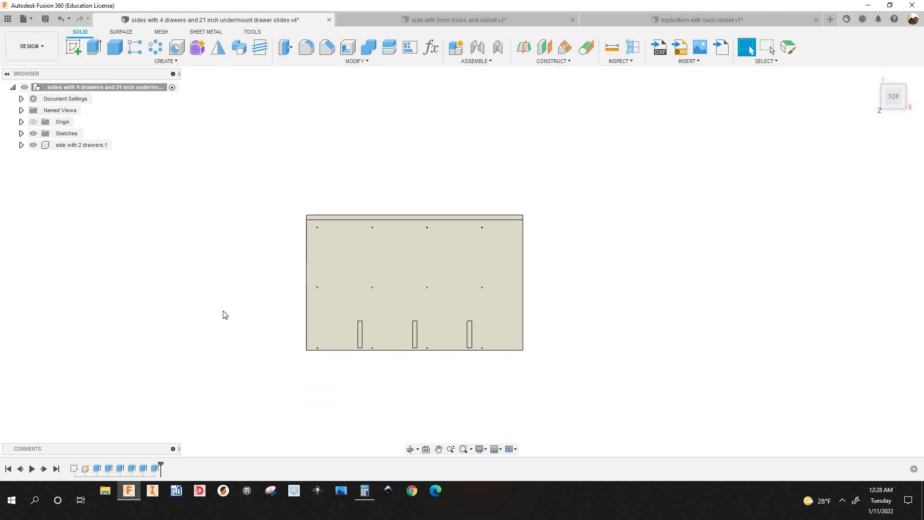
left_click(74, 469)
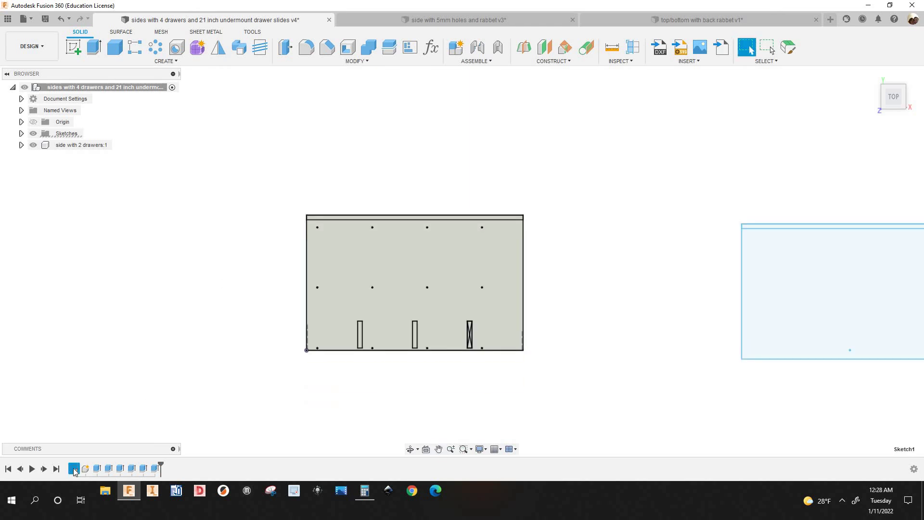
right_click(74, 468)
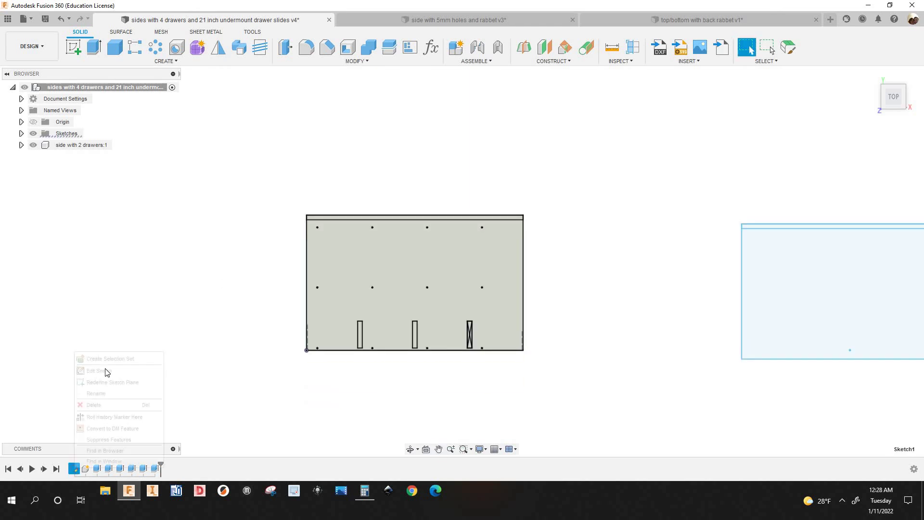
left_click(105, 371)
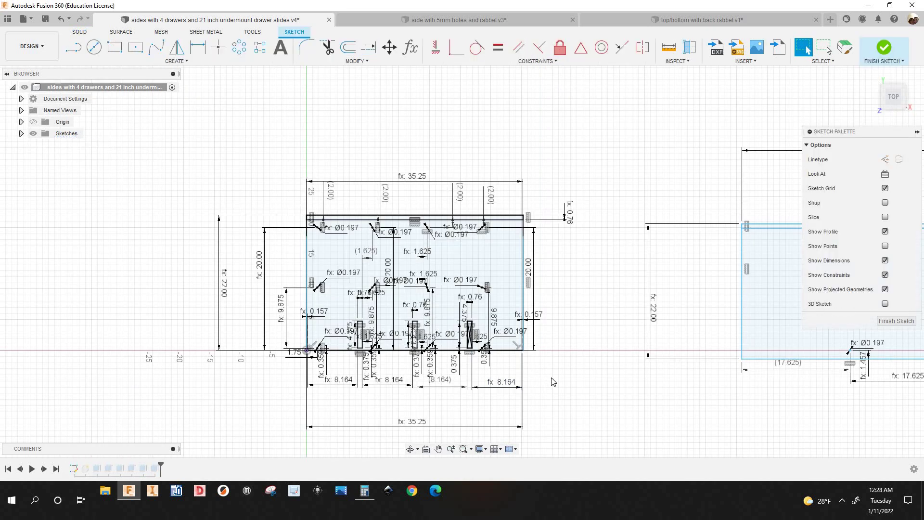
Step: Examine the sketch's divider slot spacing, hole offsets and groove depth dimensions along the panel's front and side edges
scroll(549, 378, "up", 3)
scroll(560, 365, "down", 1)
middle_click_drag(560, 357, 562, 318)
scroll(564, 322, "up", 5)
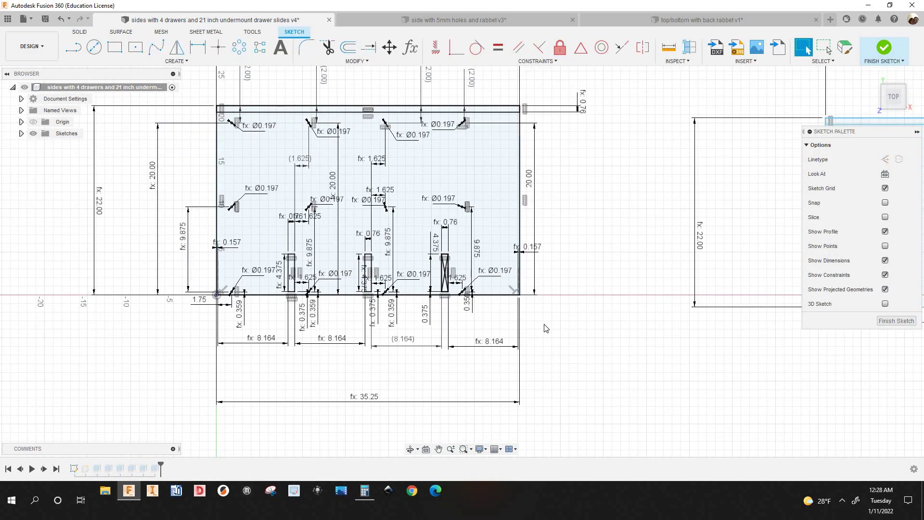
scroll(447, 345, "up", 2)
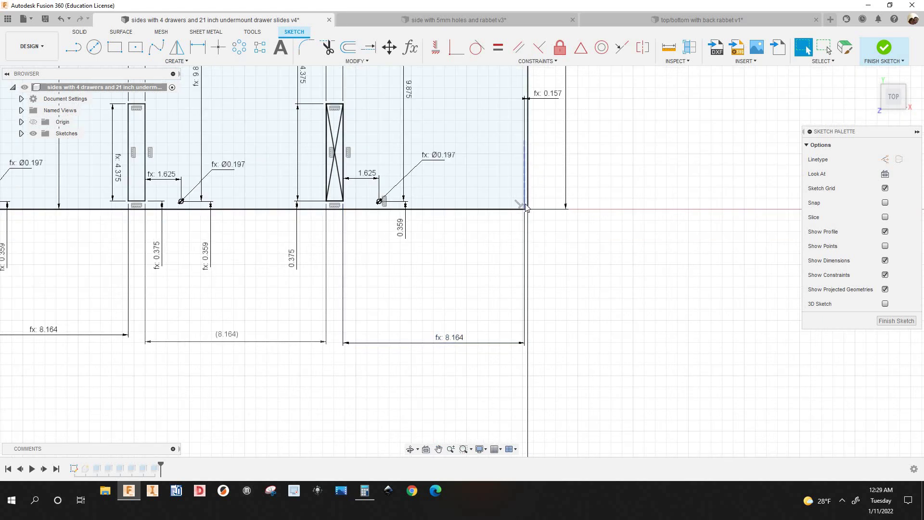
scroll(526, 207, "up", 2)
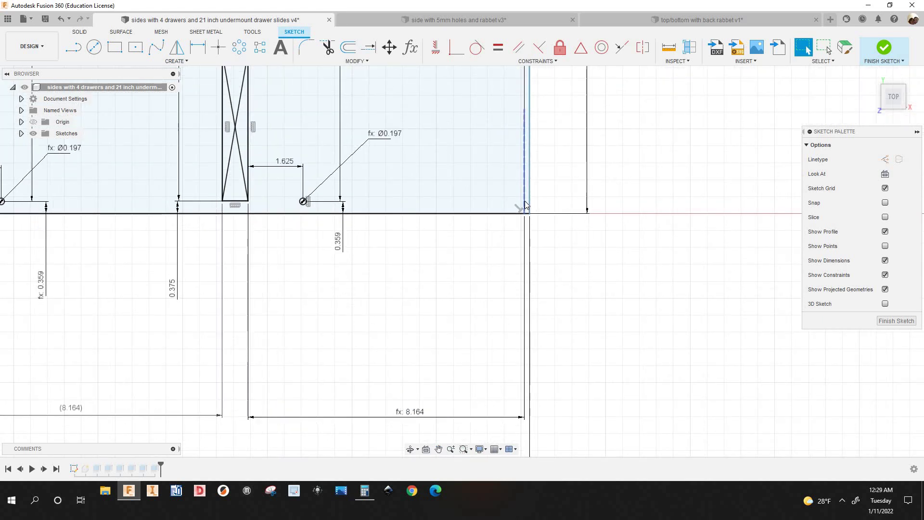
scroll(532, 202, "down", 3)
scroll(550, 190, "up", 2)
middle_click_drag(549, 187, 503, 270)
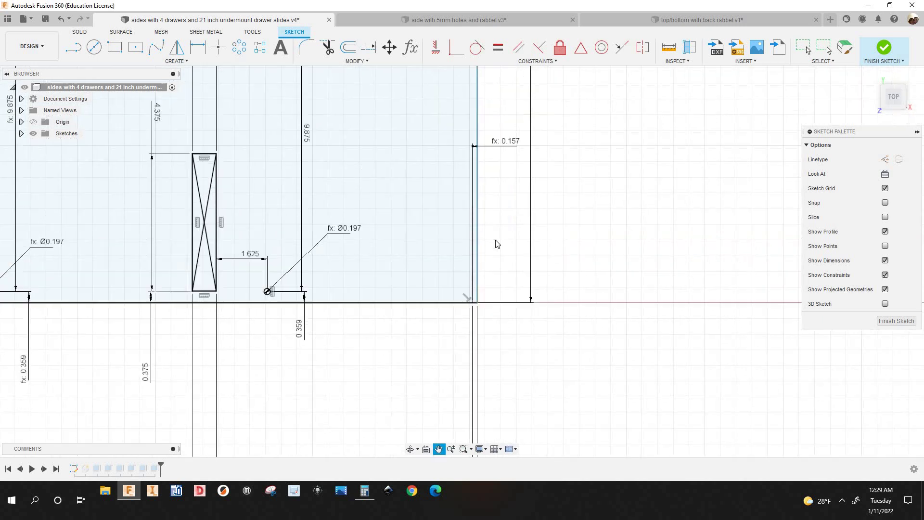
scroll(497, 244, "down", 6)
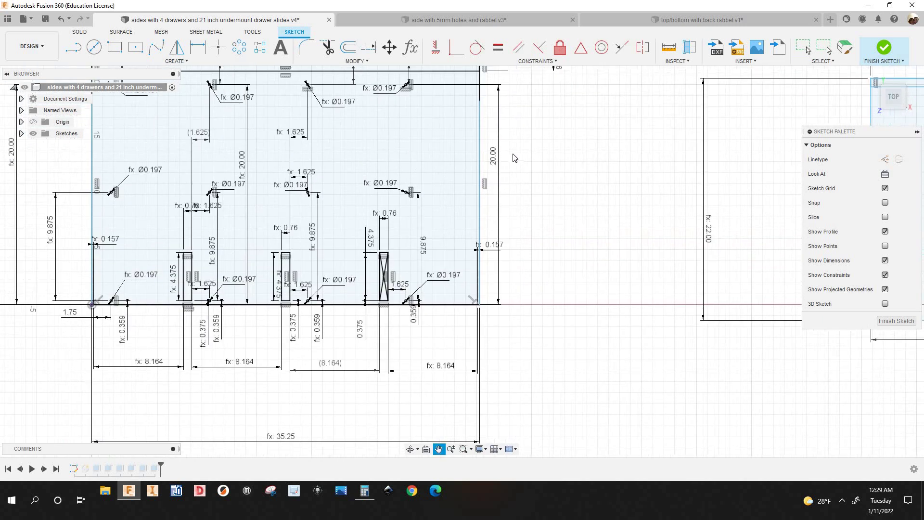
middle_click_drag(514, 158, 514, 161)
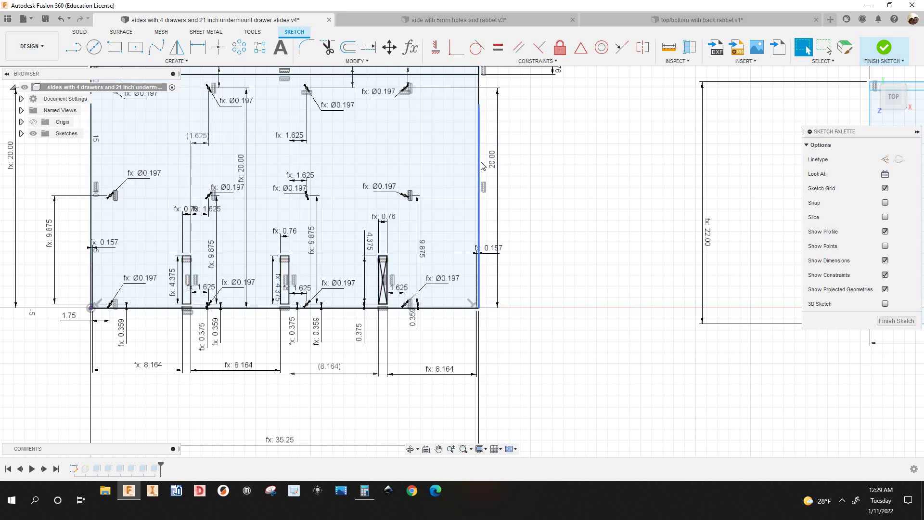
scroll(492, 175, "down", 1)
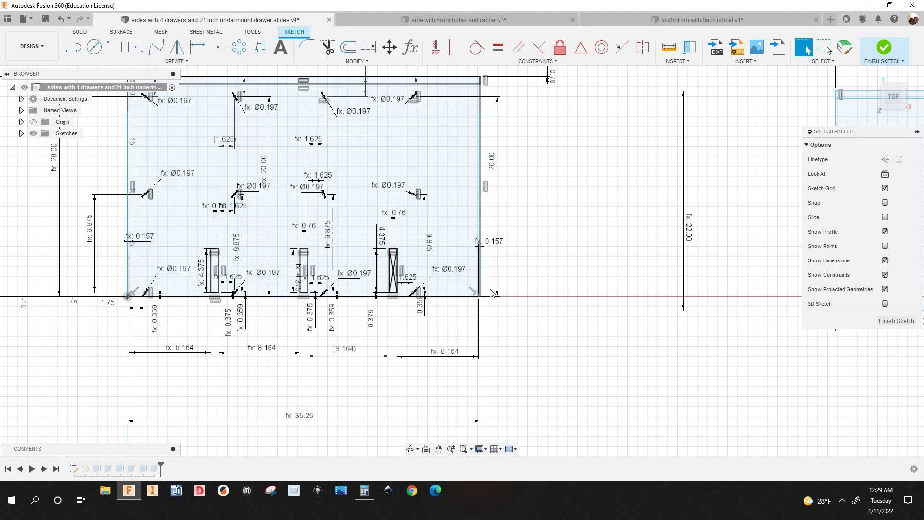
Step: Check the expression behind the groove depth dimension at the panel's right edge and find that parameter in the user parameters list
scroll(491, 293, "up", 3)
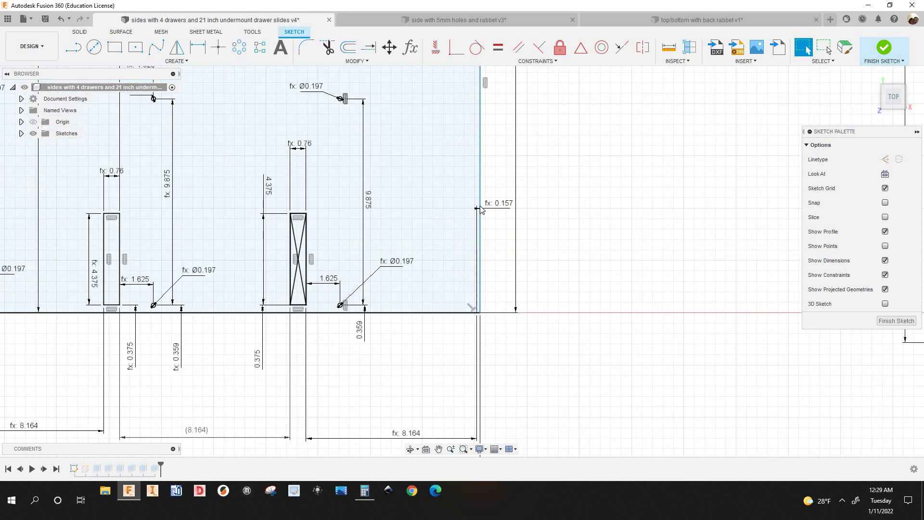
scroll(491, 189, "up", 2)
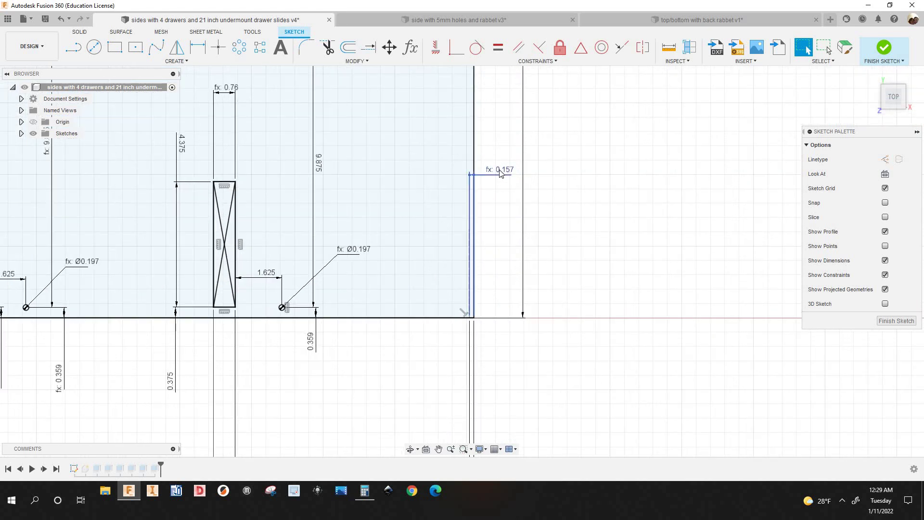
double_click(501, 173)
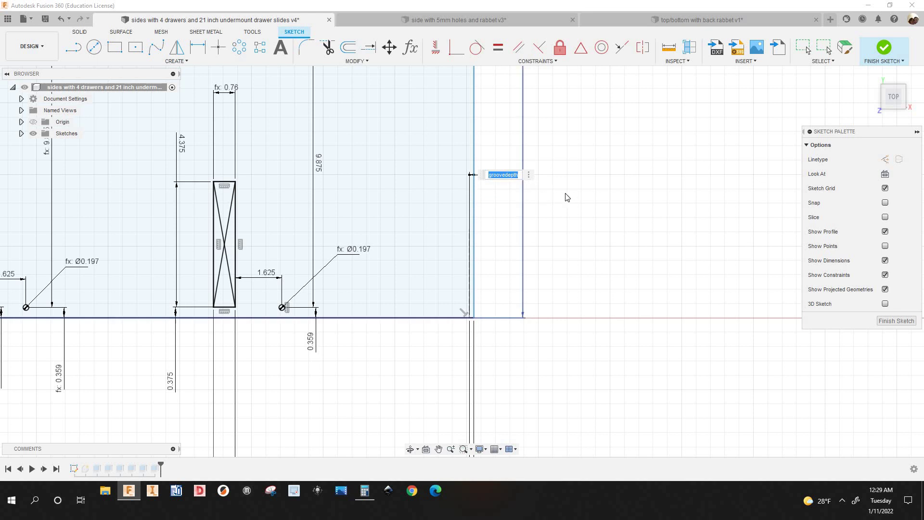
left_click(411, 48)
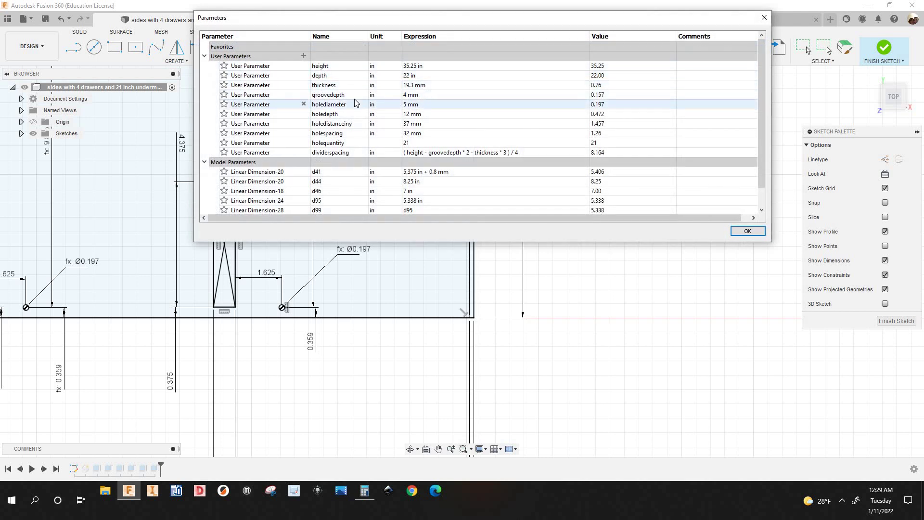
left_click(748, 231)
Step: Inspect the dimension between the last divider slot and the right groove line, and review the dividerspacing formula in the parameters list
scroll(564, 278, "down", 2)
scroll(489, 213, "down", 1)
middle_click_drag(478, 316, 483, 185)
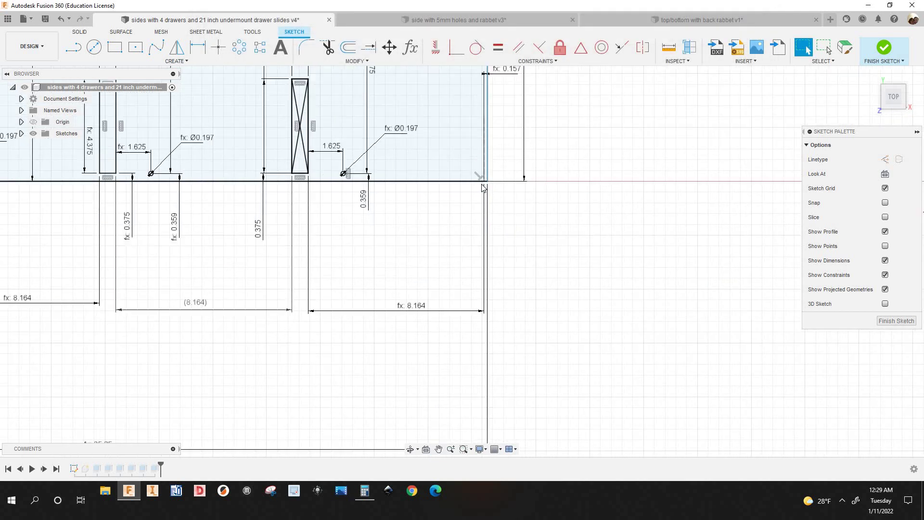
scroll(485, 184, "up", 2)
scroll(485, 178, "up", 3)
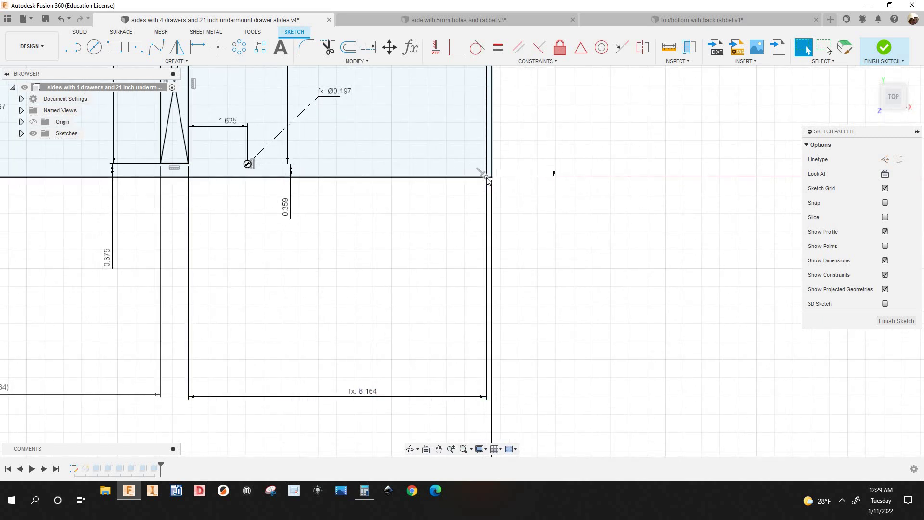
scroll(486, 180, "down", 2)
scroll(486, 178, "up", 1)
scroll(447, 302, "down", 2)
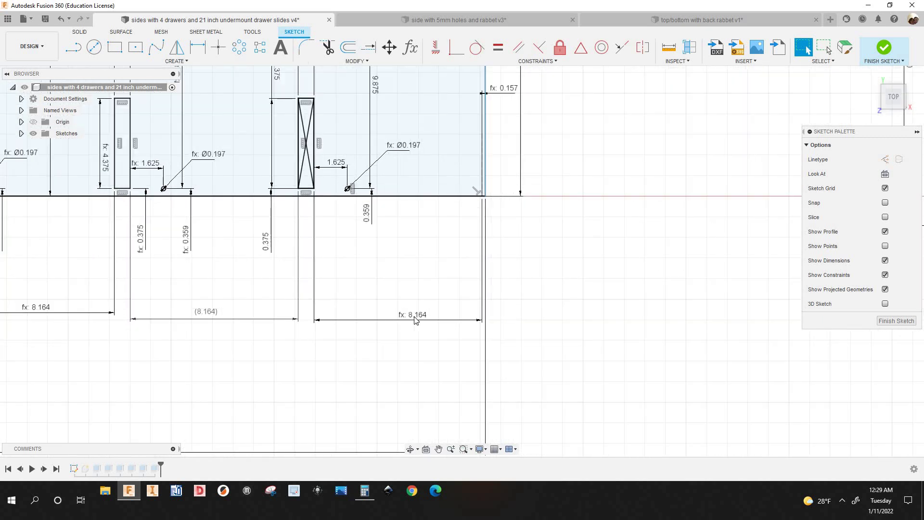
scroll(430, 298, "up", 2)
scroll(430, 303, "down", 1)
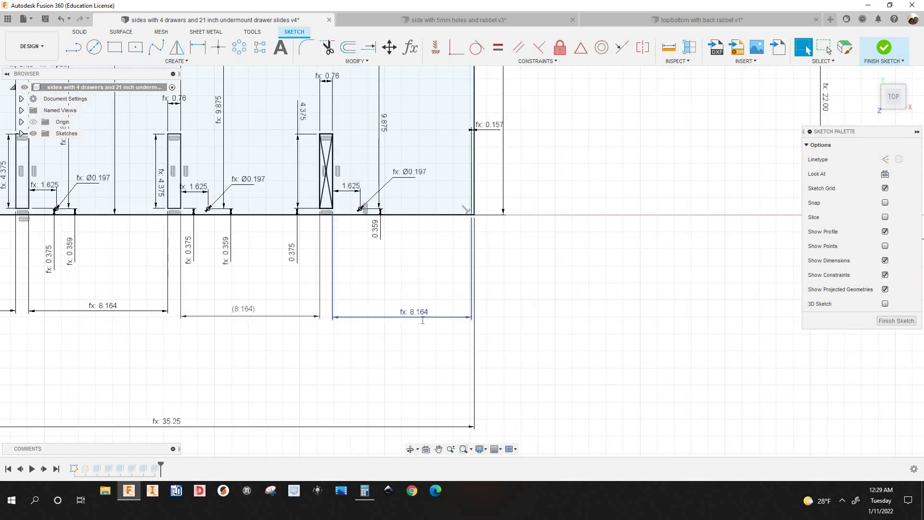
double_click(414, 324)
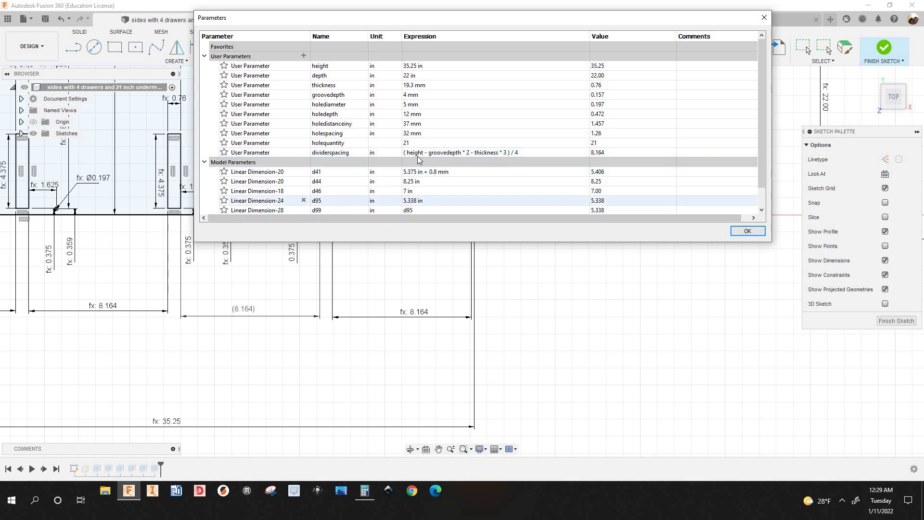
left_click(754, 235)
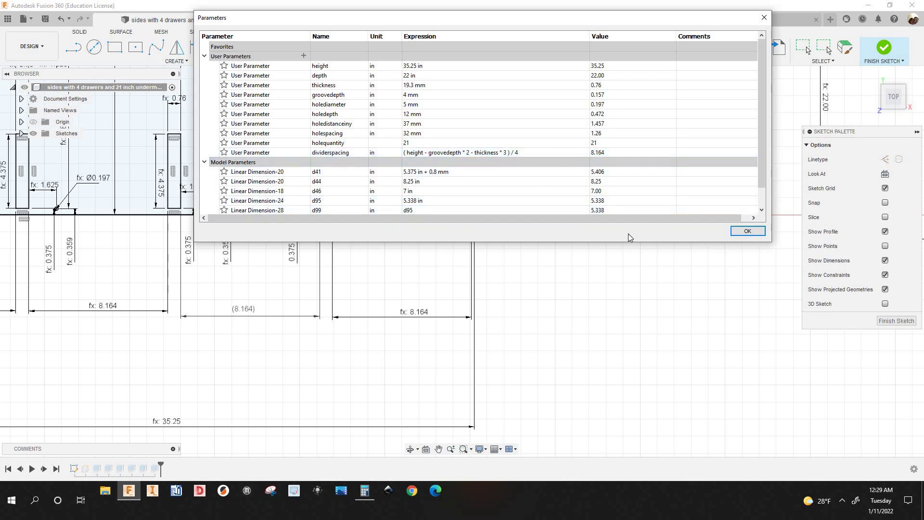
Step: Check which parameter drives the spacing dimension from the left groove line to the first divider slot, leaving the dimension as is
scroll(628, 234, "down", 3)
scroll(231, 263, "up", 5)
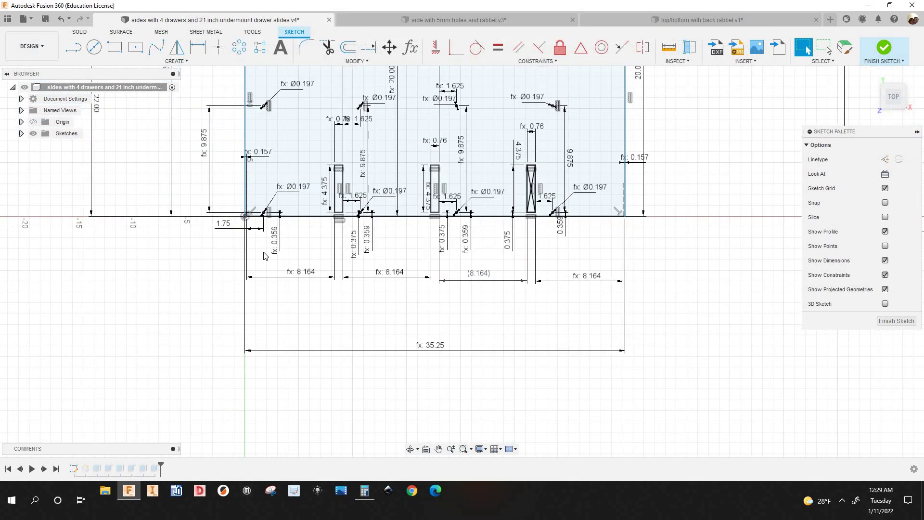
scroll(260, 229, "up", 2)
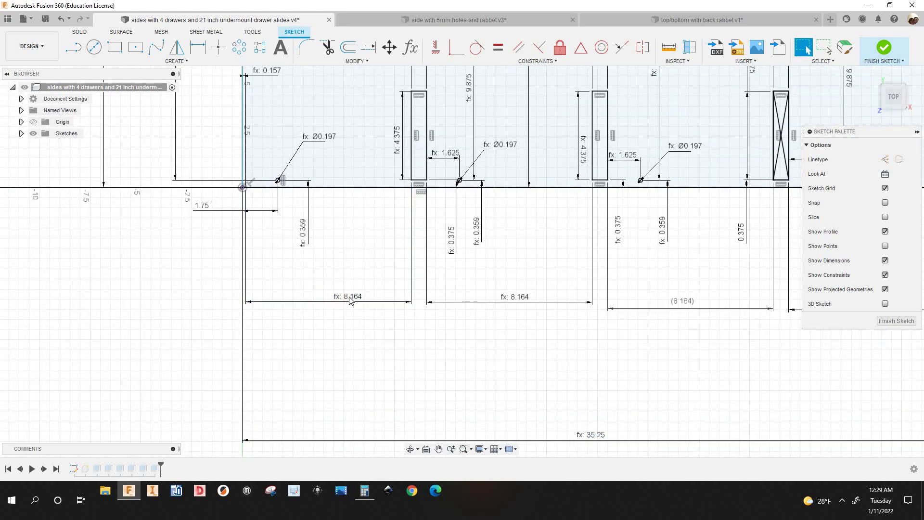
double_click(350, 299)
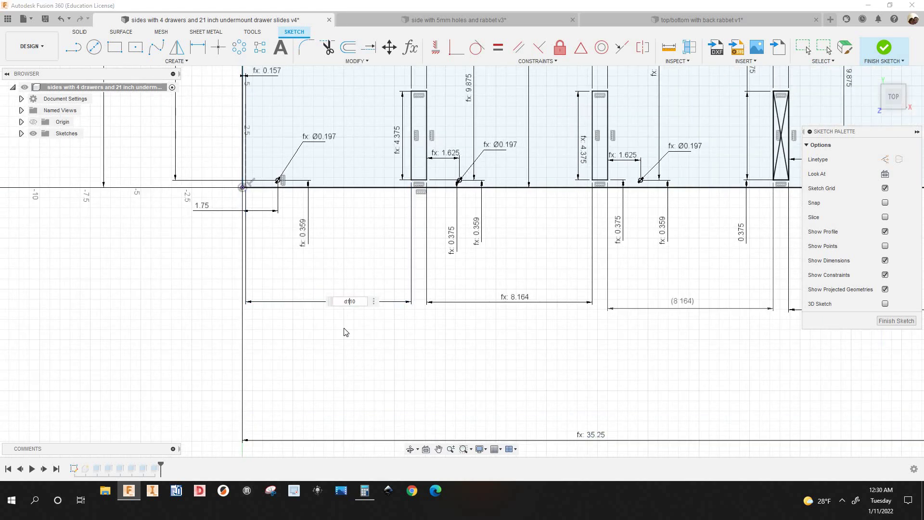
scroll(349, 323, "down", 3)
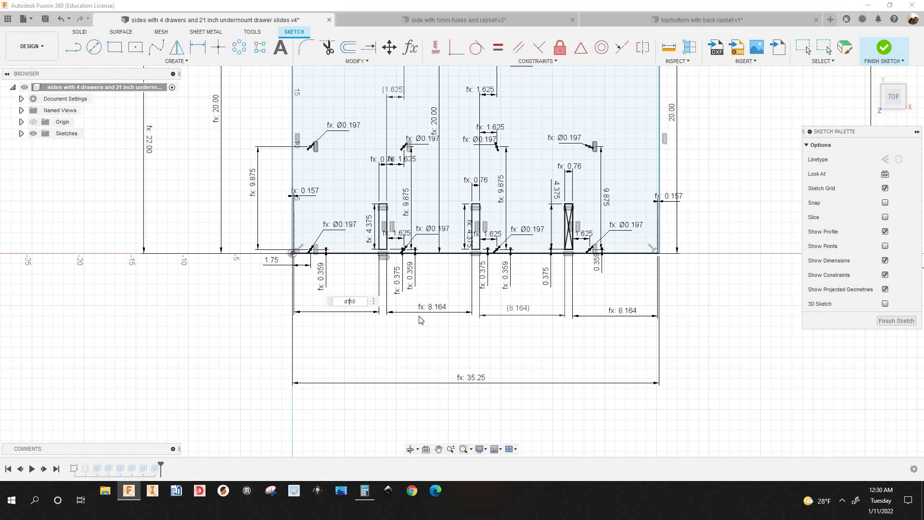
scroll(352, 301, "up", 1)
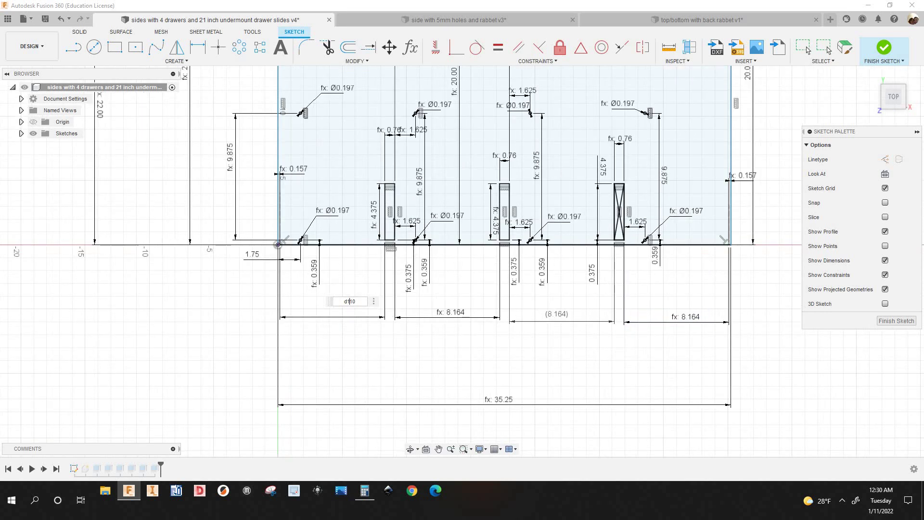
key("Escape")
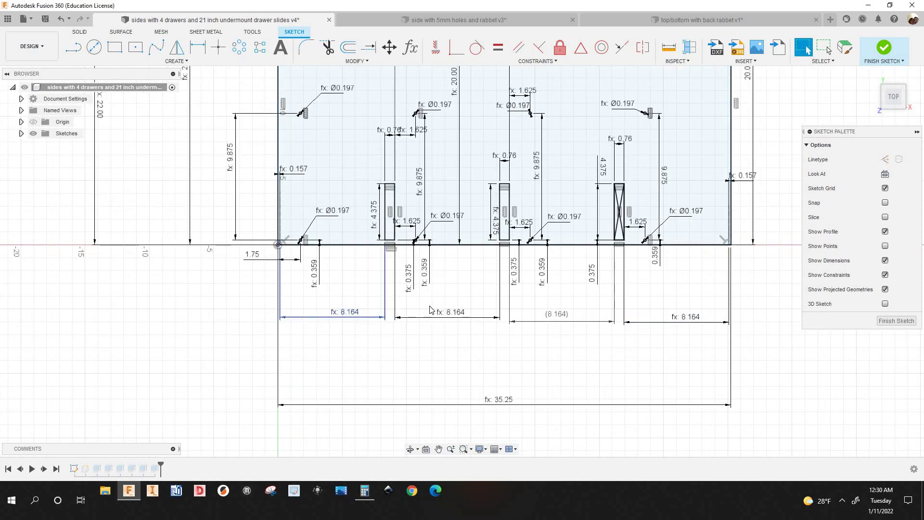
Step: Check the reference behind the left edge's groove depth dimension, compare it with the right edge's, and leave without editing
scroll(351, 277, "down", 1)
scroll(270, 262, "up", 1)
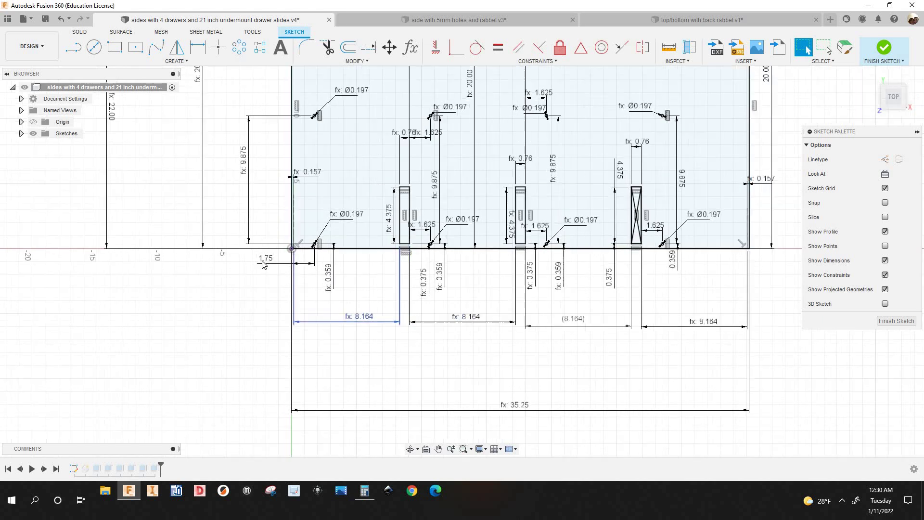
scroll(282, 234, "up", 2)
scroll(270, 152, "down", 2)
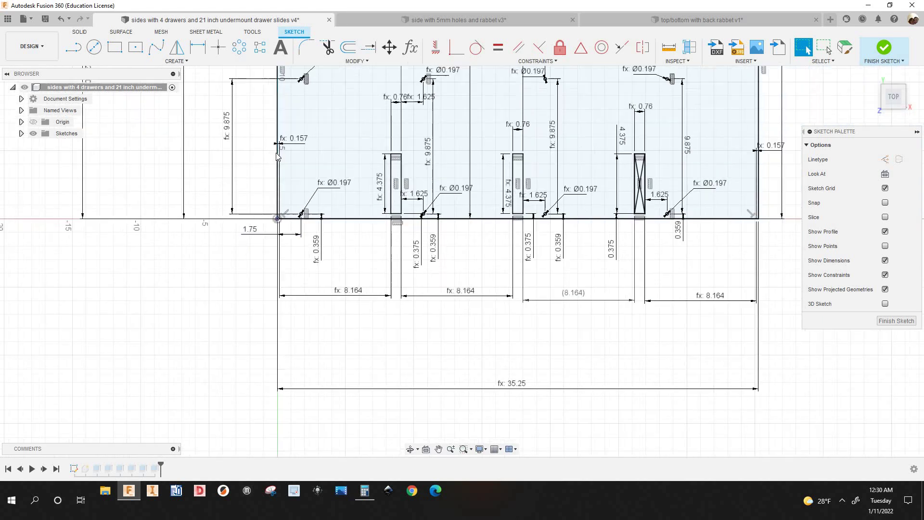
scroll(276, 152, "up", 4)
left_click(291, 166)
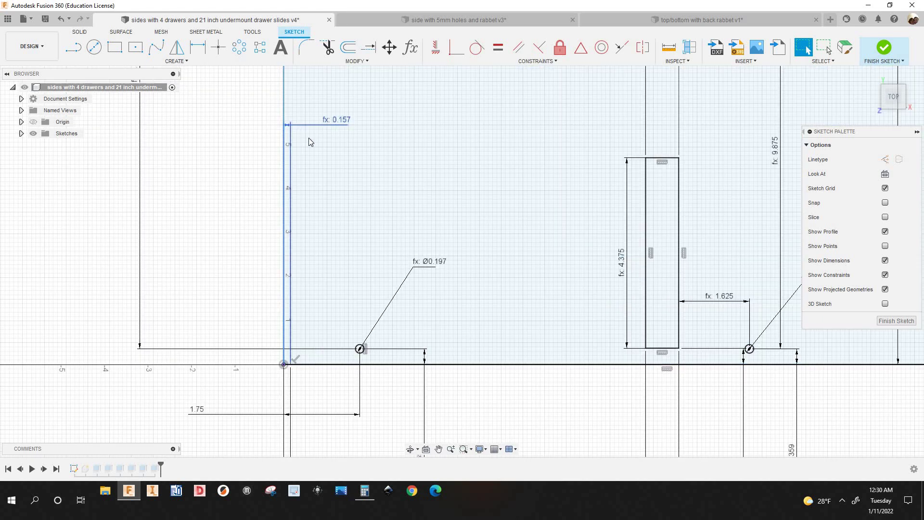
scroll(310, 140, "down", 1)
double_click(321, 134)
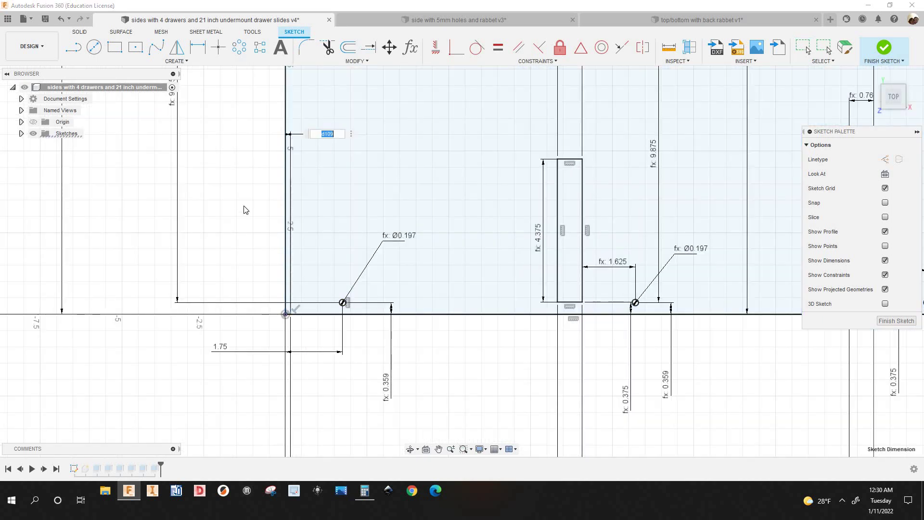
scroll(236, 210, "down", 2)
scroll(740, 199, "down", 5)
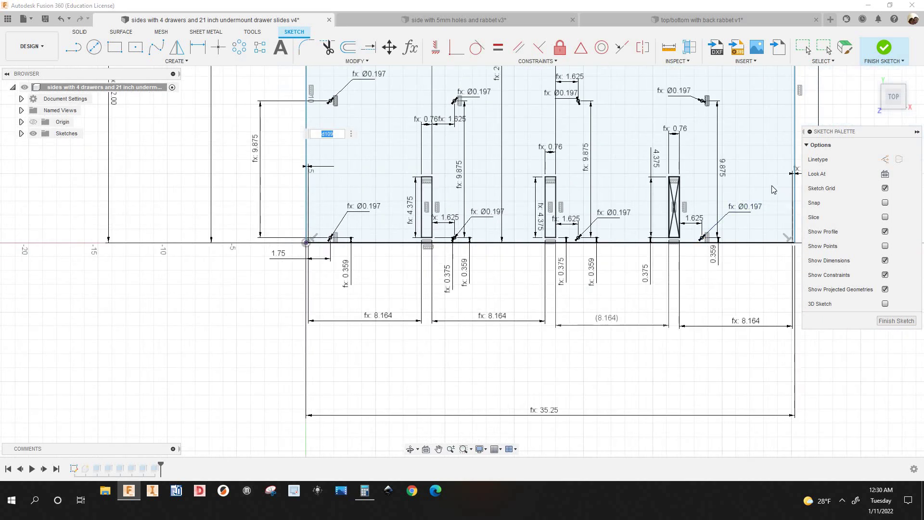
middle_click_drag(798, 197, 668, 227)
scroll(667, 226, "up", 4)
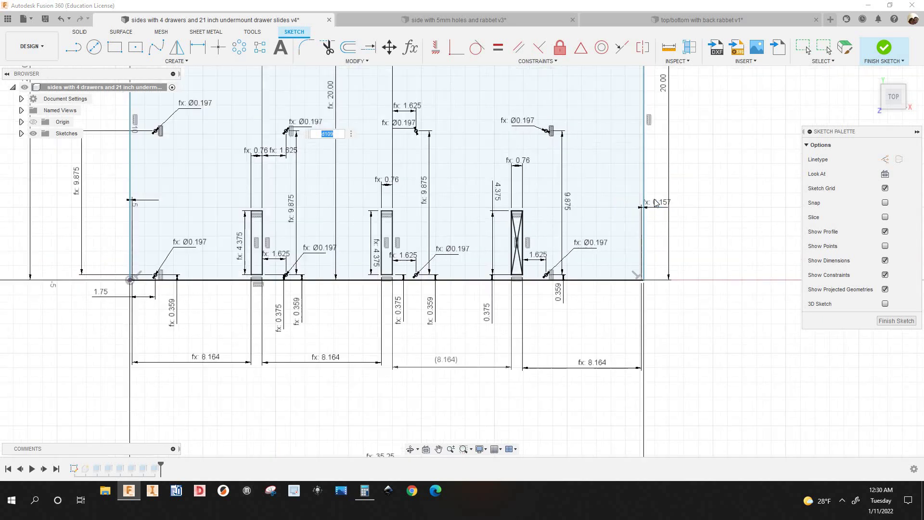
scroll(653, 198, "down", 2)
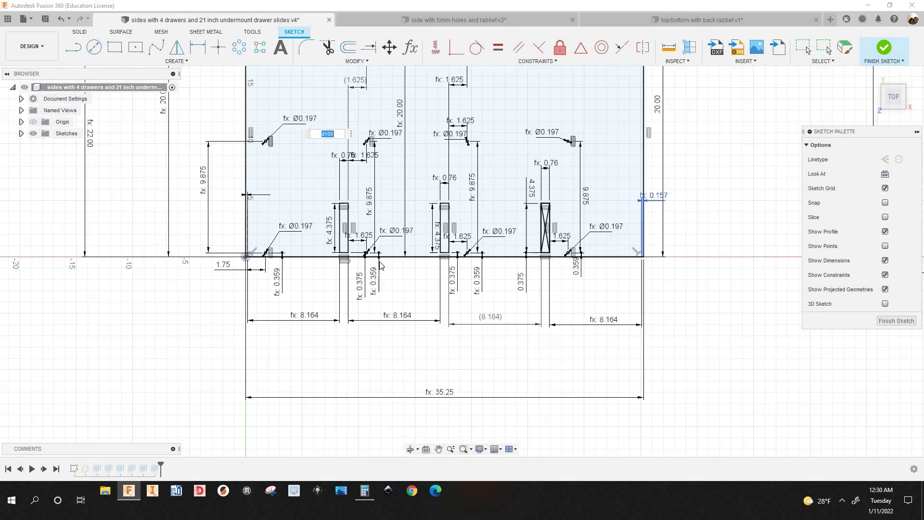
key("Escape")
Step: Examine the divider slots' width, height and spacing dimensions and the offsets of the slots and holes from the panel's front edge
scroll(323, 335, "up", 3)
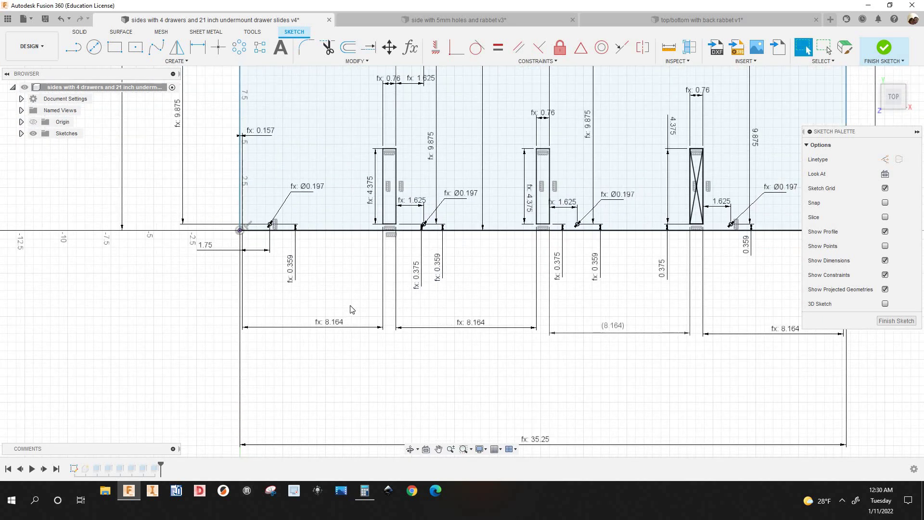
scroll(349, 309, "down", 4)
scroll(643, 303, "down", 2)
middle_click_drag(643, 303, 624, 306)
right_click(653, 301)
left_click(618, 303)
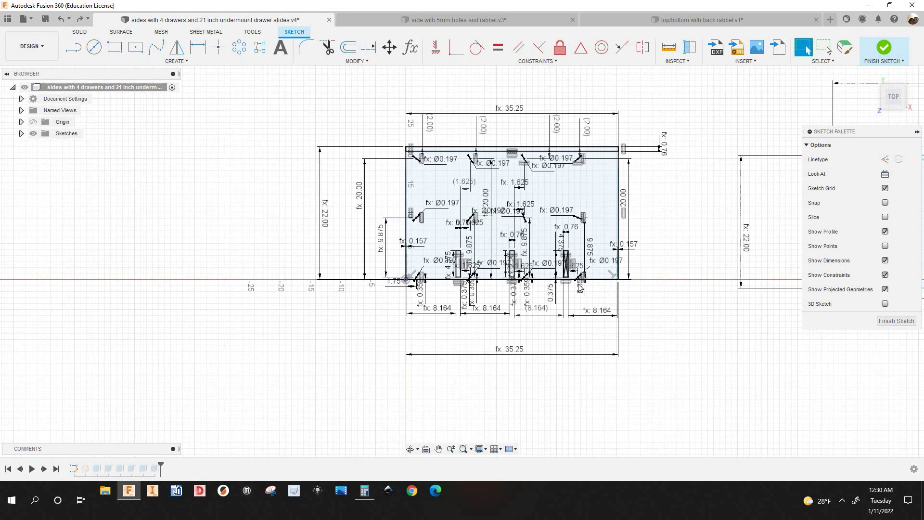
scroll(635, 284, "up", 4)
scroll(486, 197, "up", 2)
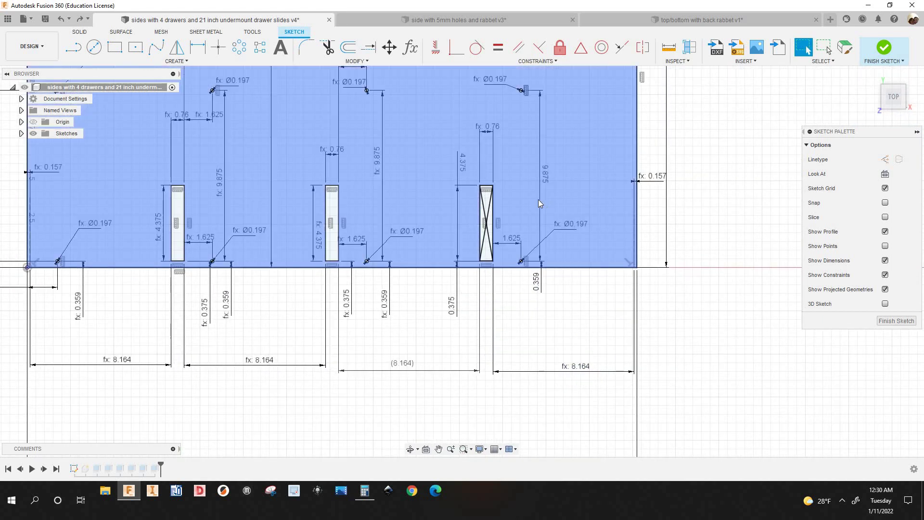
scroll(508, 126, "down", 2)
scroll(505, 133, "down", 1)
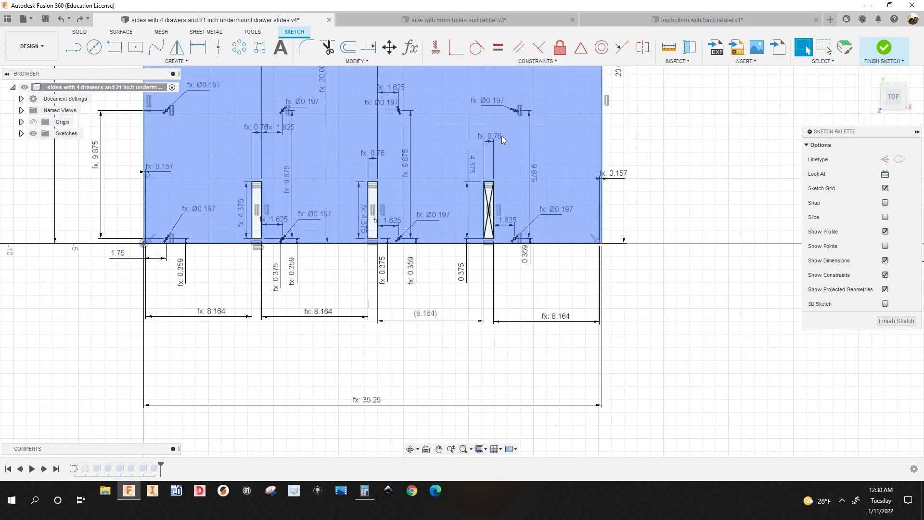
scroll(495, 141, "down", 2)
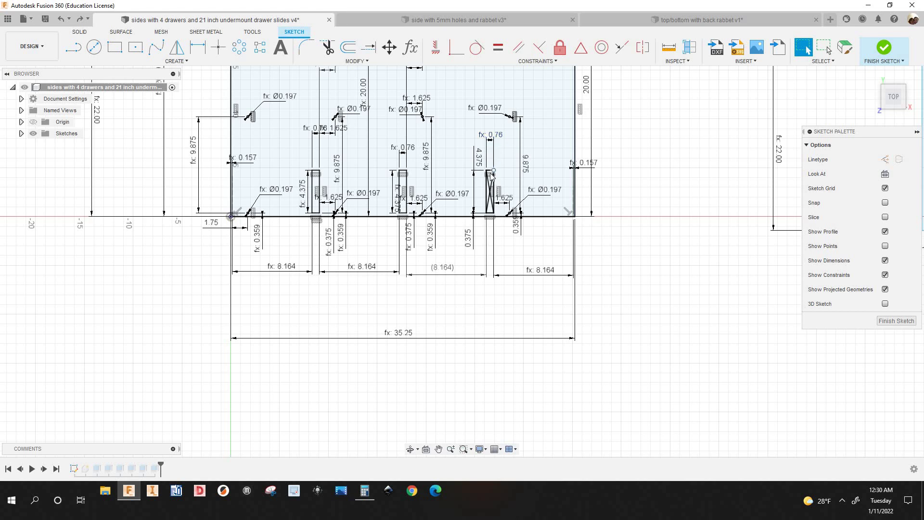
scroll(490, 174, "up", 2)
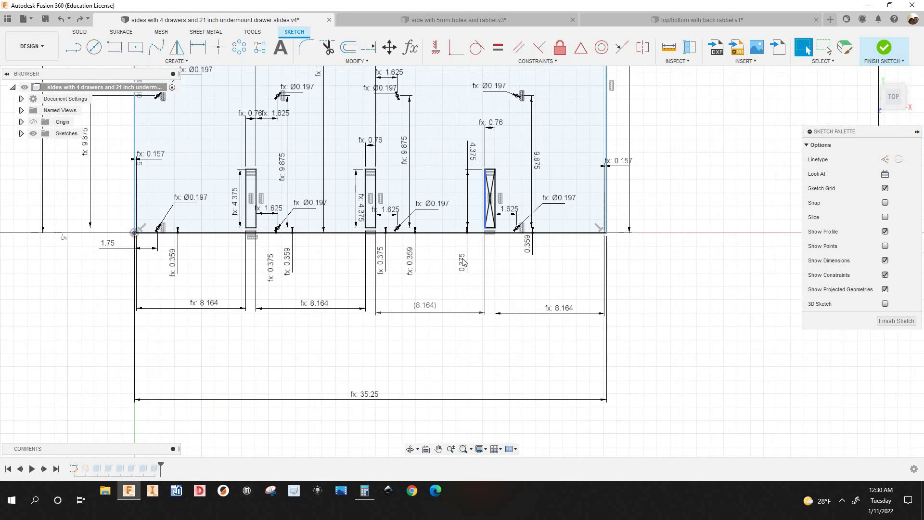
scroll(476, 267, "up", 2)
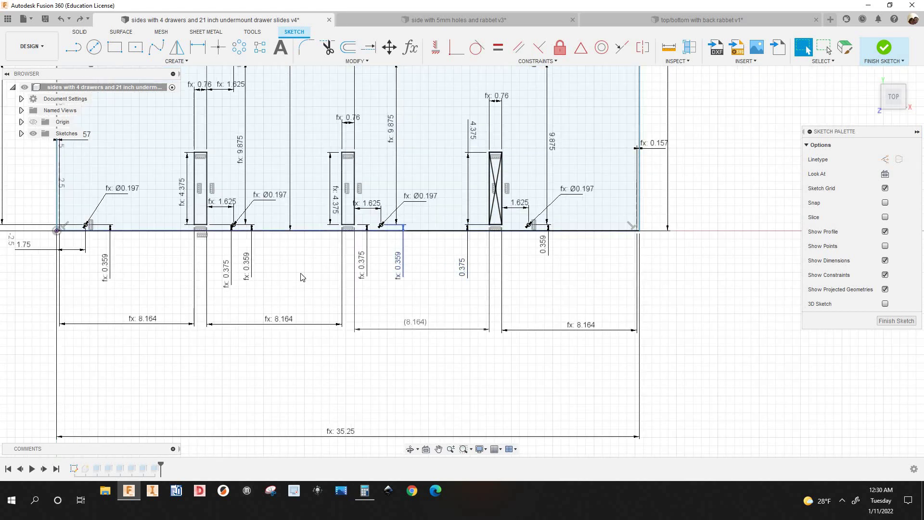
scroll(320, 233, "down", 2)
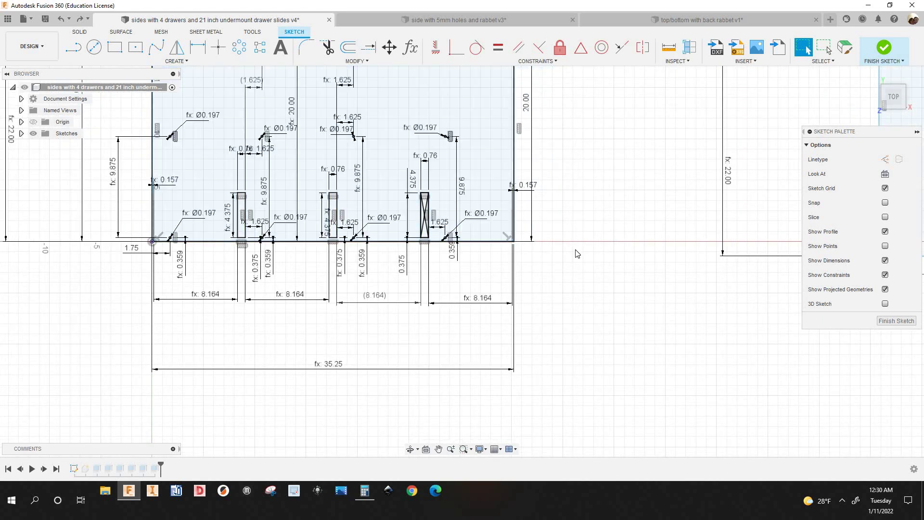
Step: Examine the back rabbet's width dimension and the back row of holes in relation to the panel's front edge
middle_click_drag(542, 156, 536, 238)
scroll(481, 121, "down", 2)
scroll(455, 120, "up", 2)
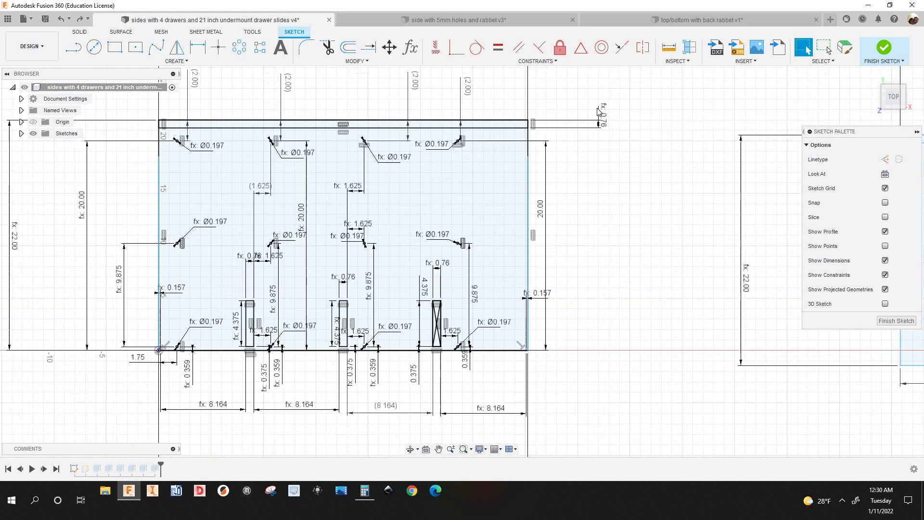
scroll(607, 125, "up", 2)
scroll(604, 132, "down", 2)
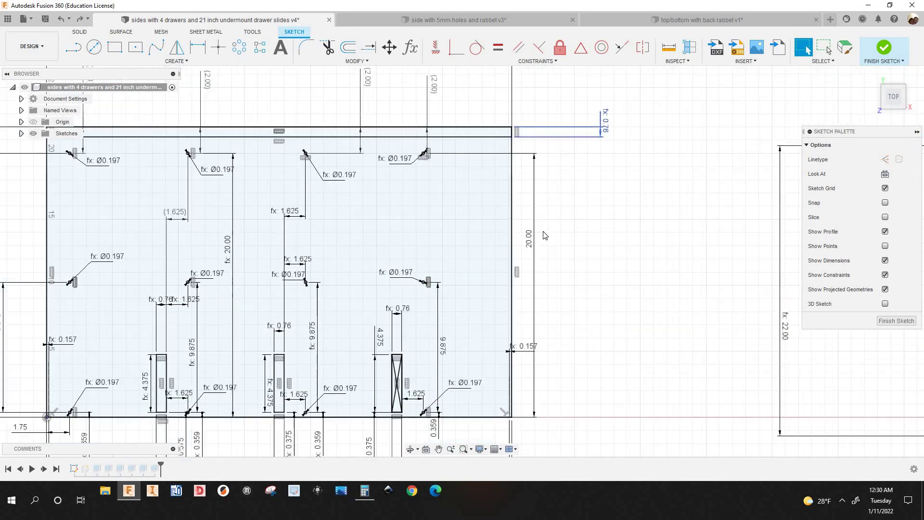
scroll(556, 235, "down", 1)
middle_click_drag(535, 247, 542, 210)
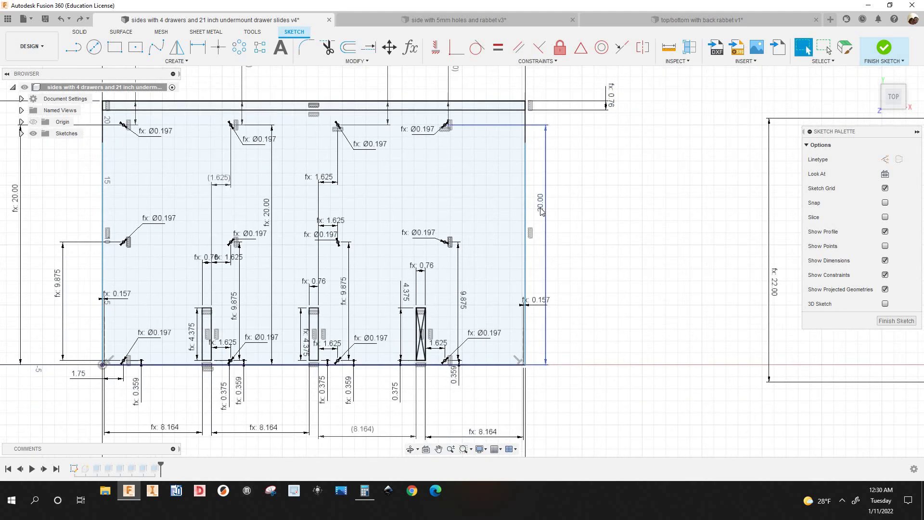
Step: Open the 20-inch dimension for the back hole nearest the right edge and examine which geometry it spans
double_click(540, 210)
scroll(521, 368, "up", 5)
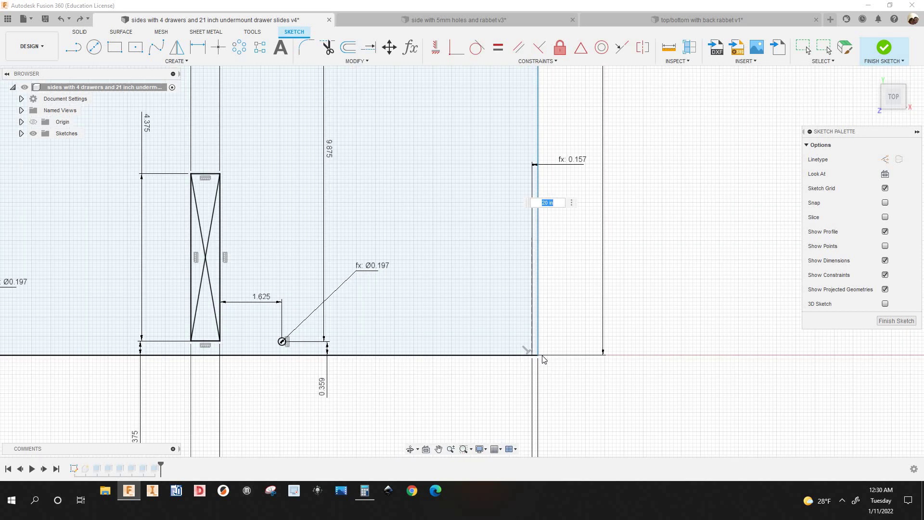
scroll(560, 200, "down", 5)
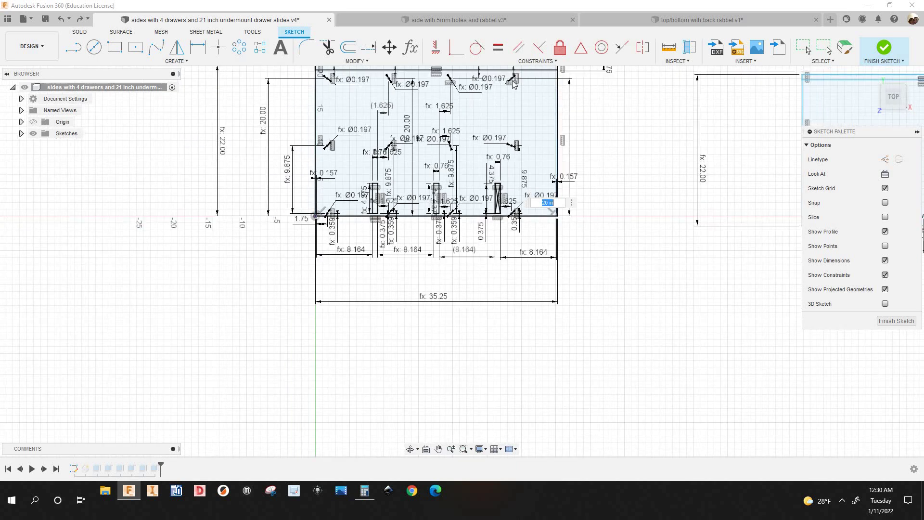
scroll(512, 80, "up", 6)
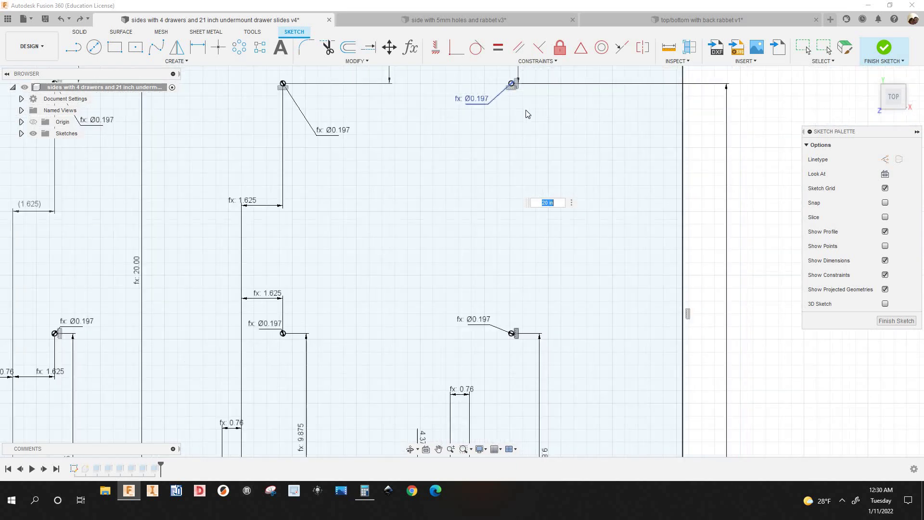
scroll(527, 114, "down", 5)
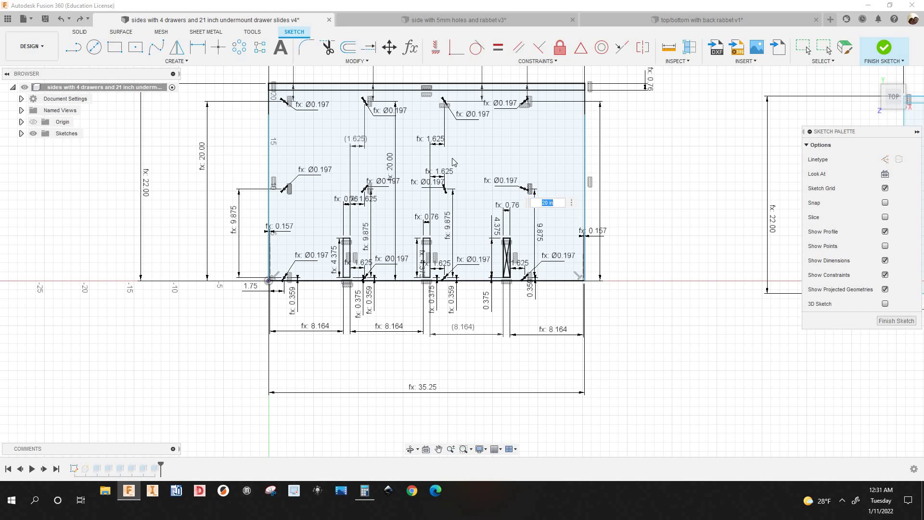
scroll(510, 138, "up", 2)
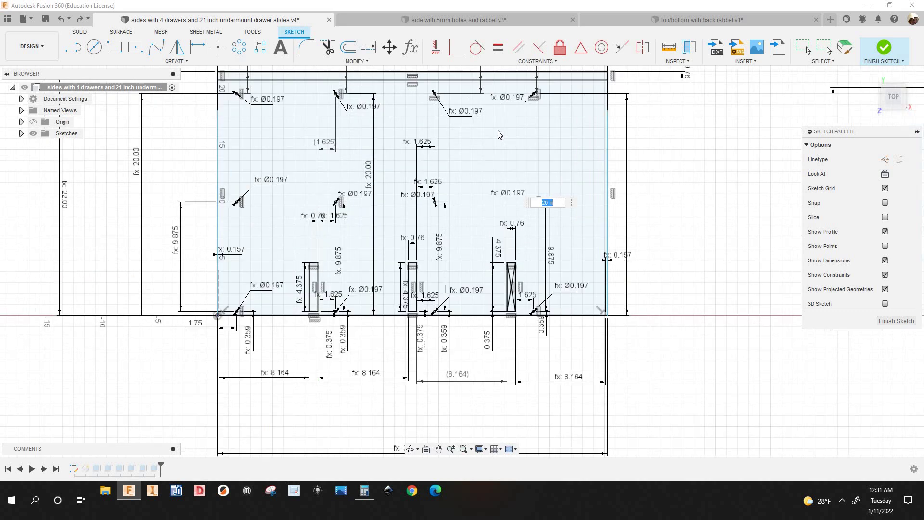
scroll(447, 121, "down", 3)
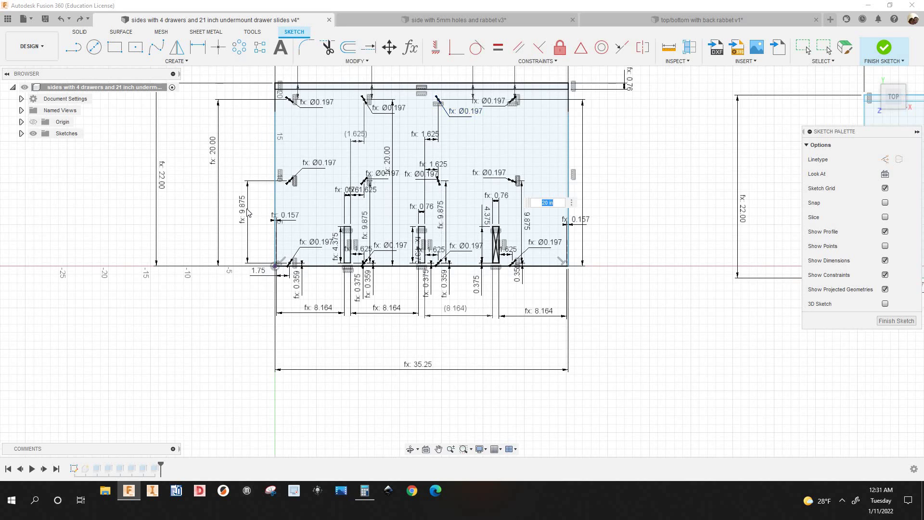
Step: Compare the front-row holes' and divider slots' offsets from the panel's front edge, and close the open dimension without editing it
scroll(252, 241, "up", 5)
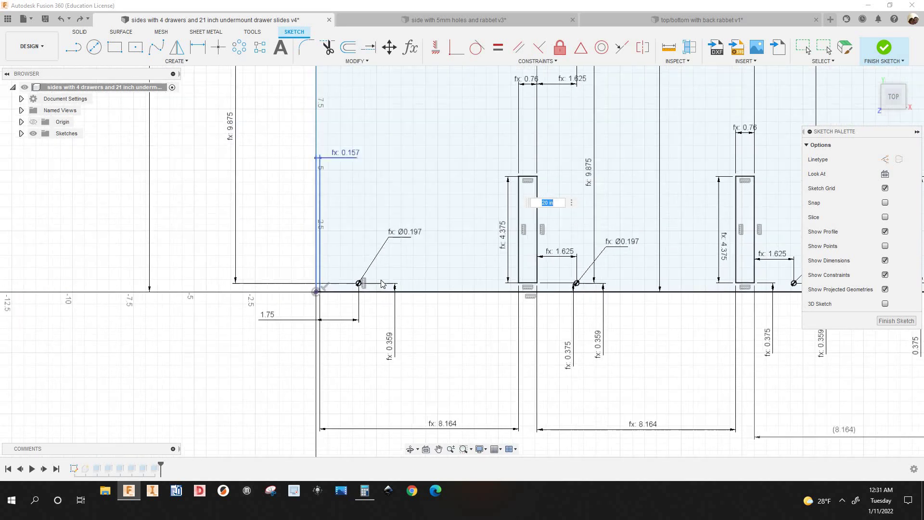
scroll(356, 277, "down", 2)
scroll(728, 351, "up", 1)
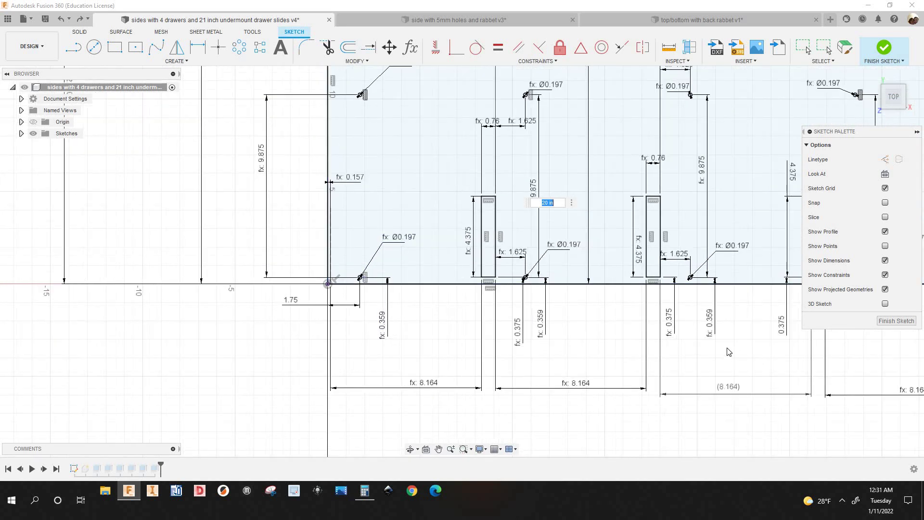
middle_click_drag(792, 319, 674, 310)
scroll(638, 309, "up", 2)
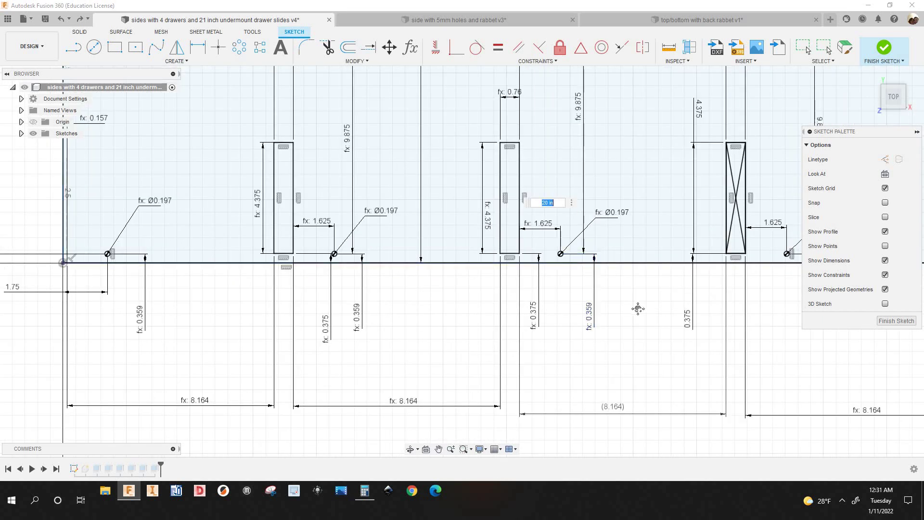
scroll(688, 316, "down", 2)
middle_click_drag(765, 277, 642, 279)
scroll(641, 279, "up", 1)
scroll(642, 279, "up", 2)
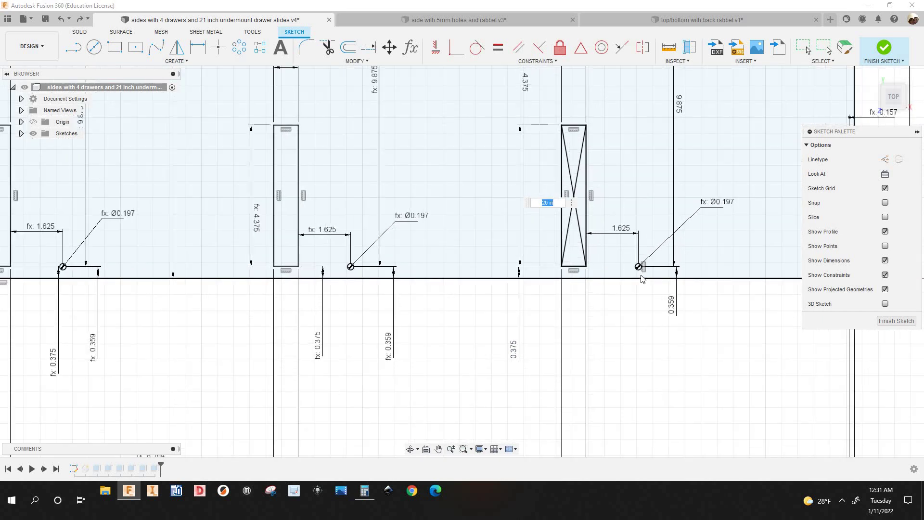
scroll(641, 267, "up", 1)
scroll(640, 266, "up", 1)
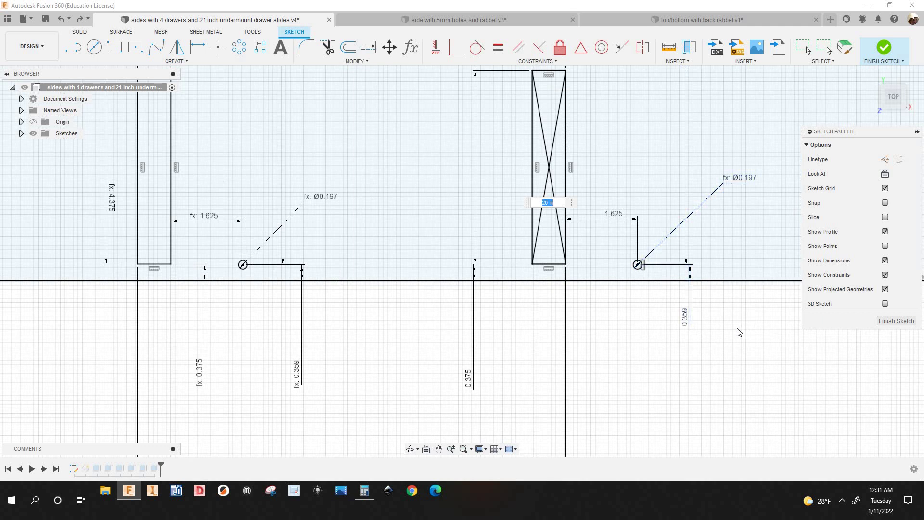
key("Escape")
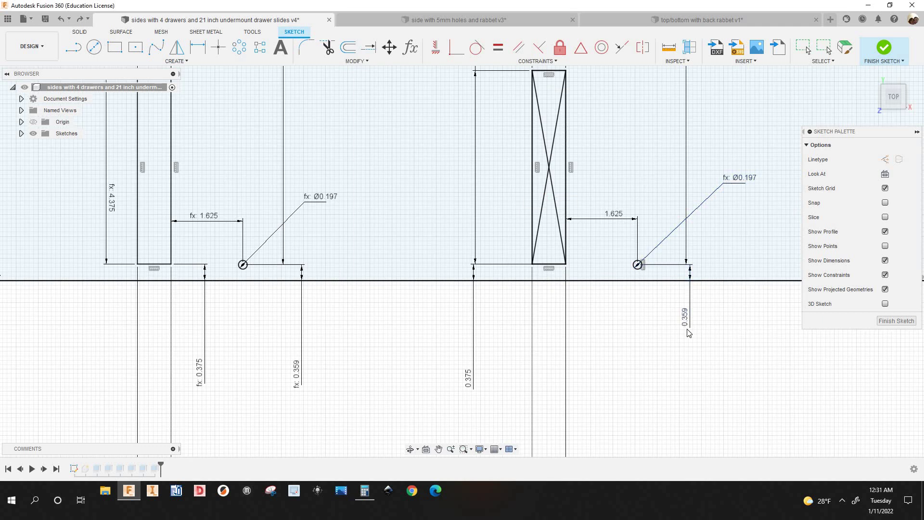
Step: Check the expression behind the rightmost front hole's offset from the panel's front edge, leaving it as is
scroll(689, 333, "down", 2)
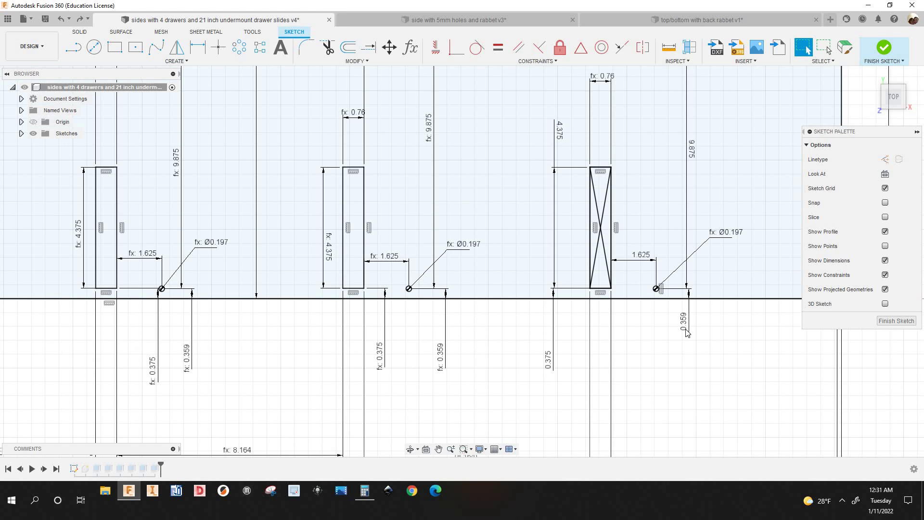
double_click(687, 331)
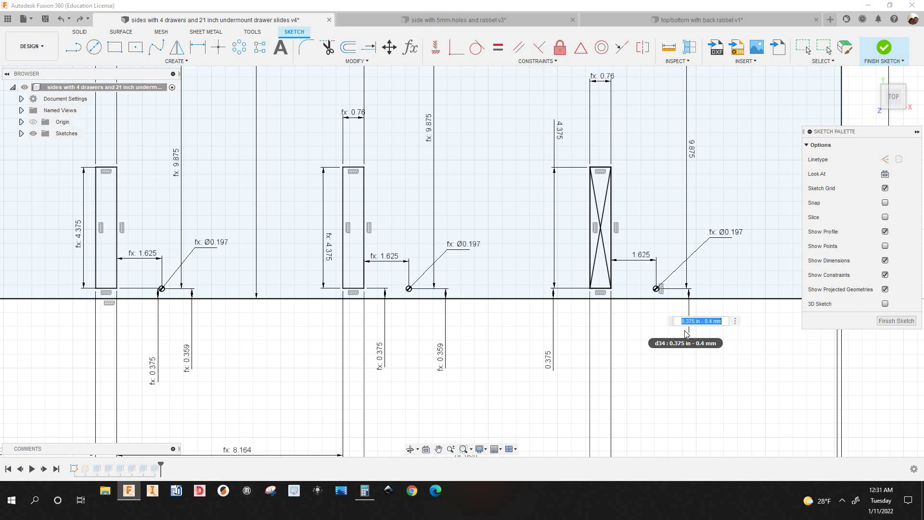
scroll(645, 344, "down", 1)
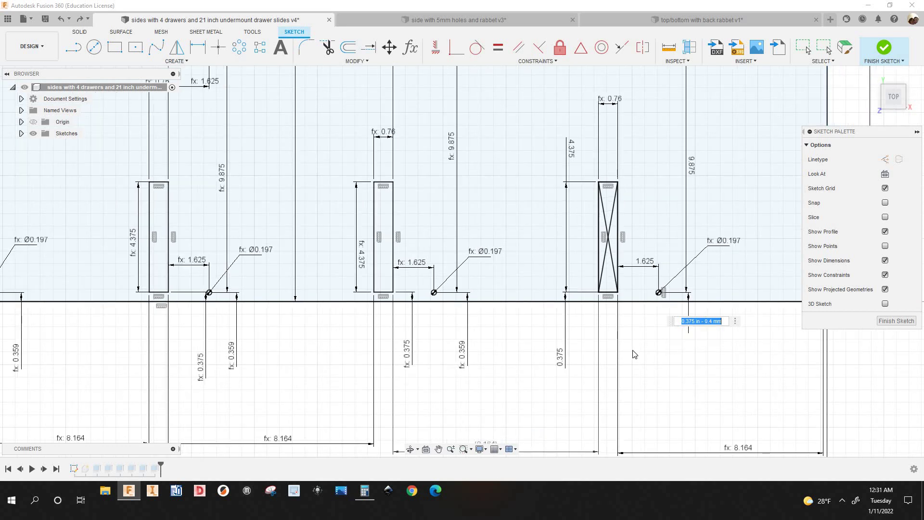
scroll(648, 280, "down", 1)
scroll(648, 280, "down", 1)
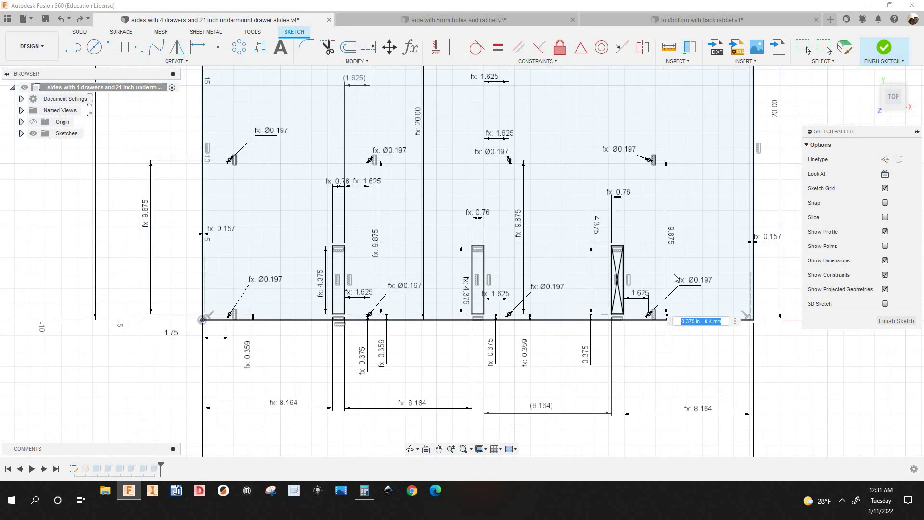
key("Escape")
Step: Check the dimension between the rightmost front and middle holes, leaving it as is
left_click(671, 237)
scroll(671, 236, "up", 3)
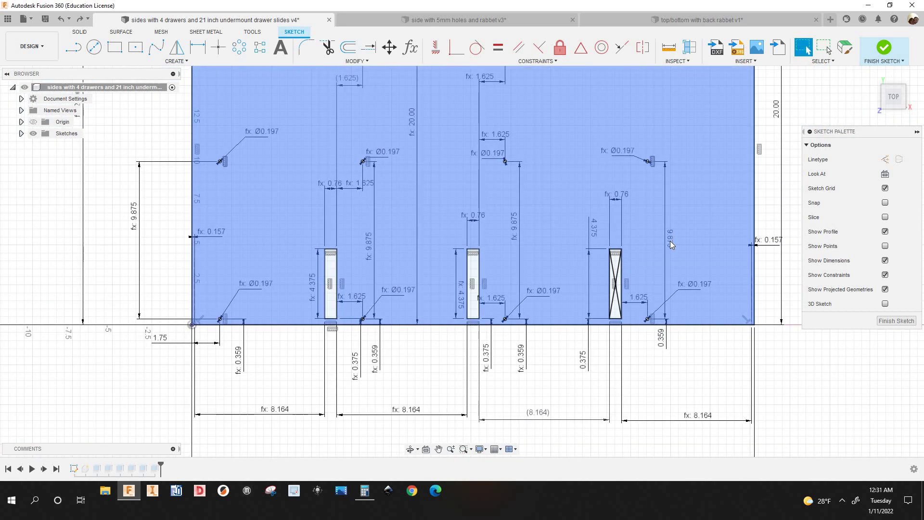
scroll(672, 235, "down", 3)
key("Escape")
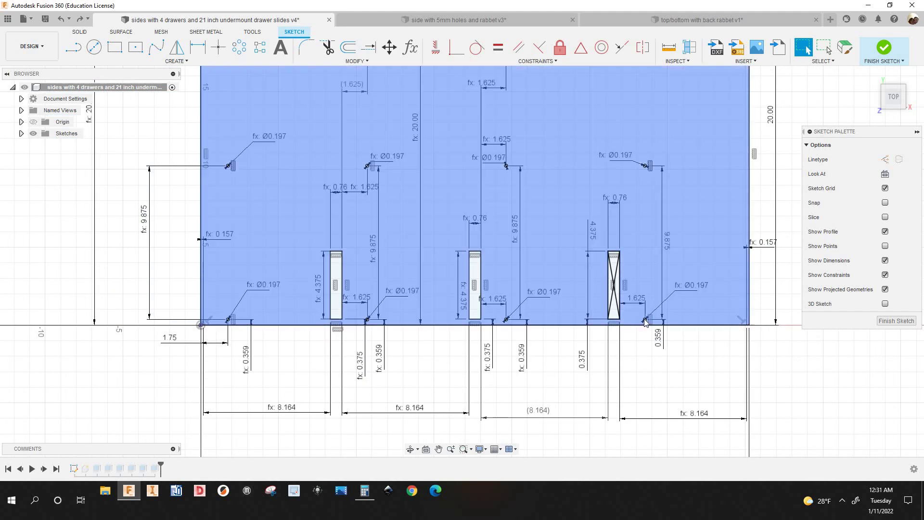
scroll(644, 301, "up", 1)
left_click(666, 219)
key("Escape")
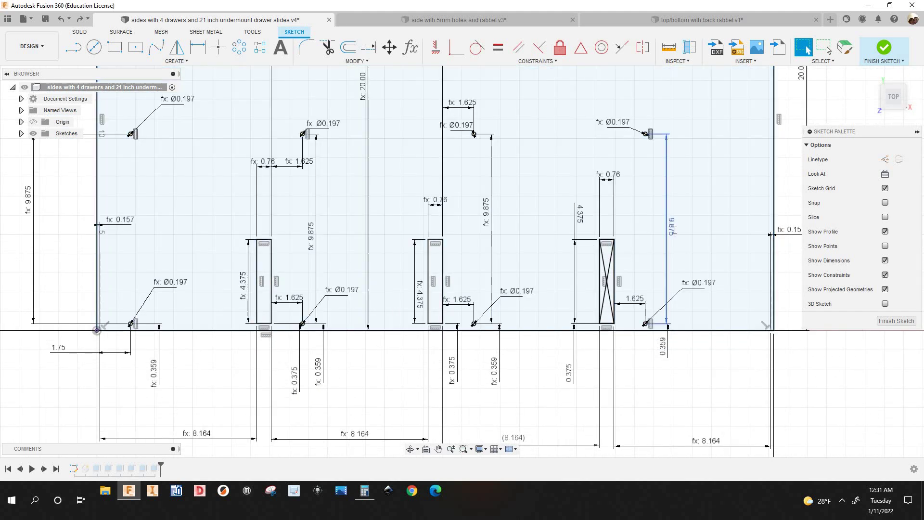
double_click(674, 231)
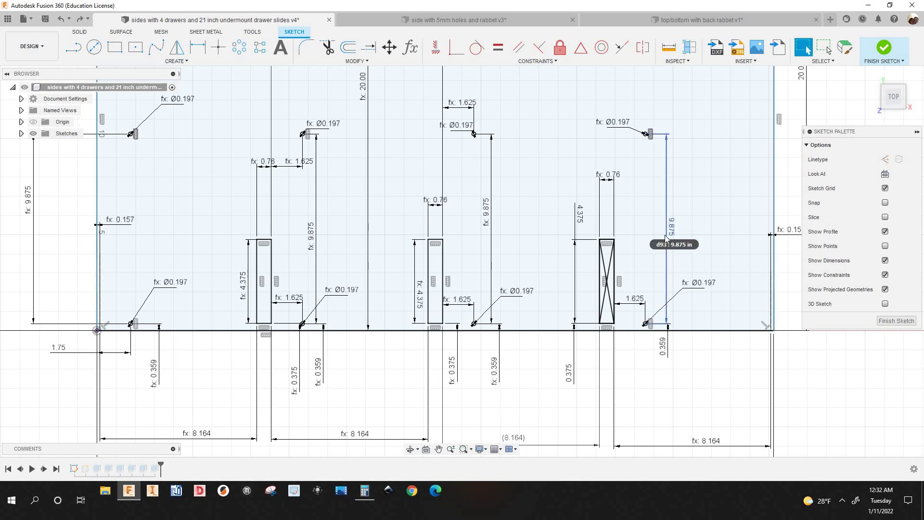
key("Return")
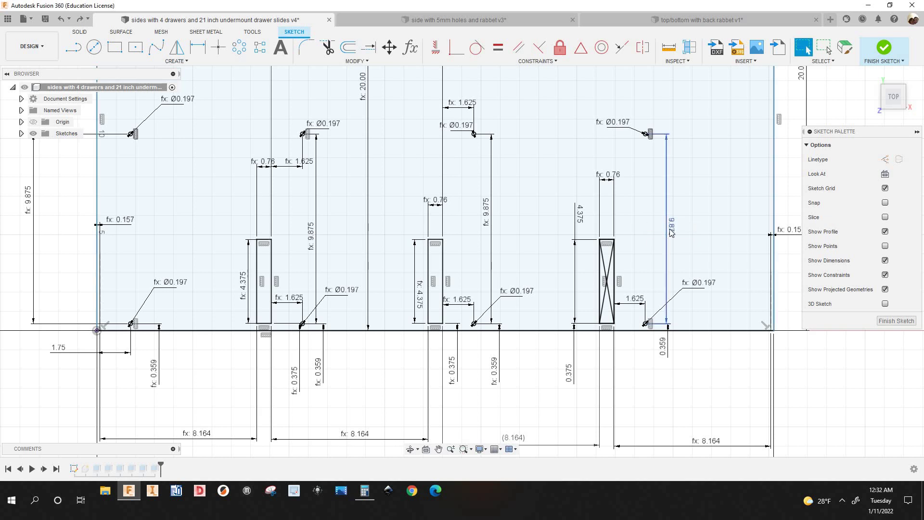
Step: Check which dimension drives the leftmost front-to-middle hole spacing, compare it with the rightmost pair, and leave without editing
scroll(671, 233, "down", 2)
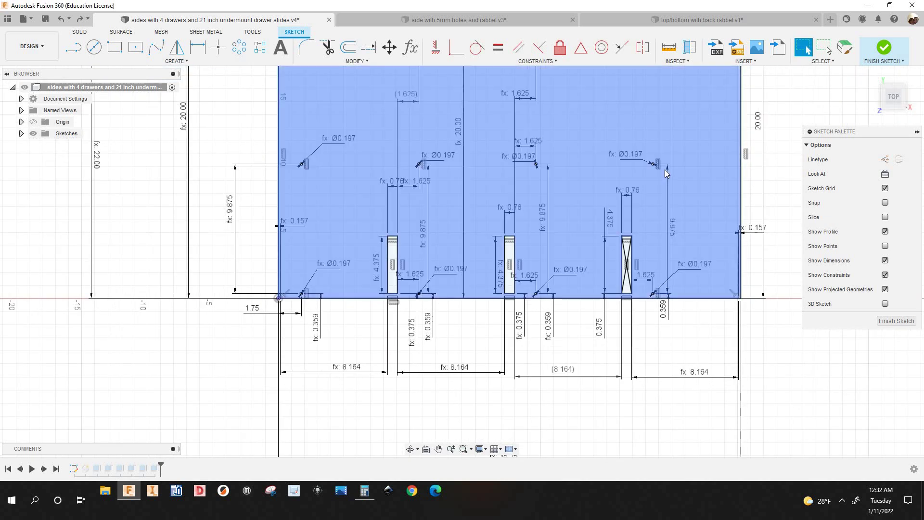
scroll(669, 167, "down", 1)
scroll(668, 167, "up", 2)
scroll(669, 167, "down", 3)
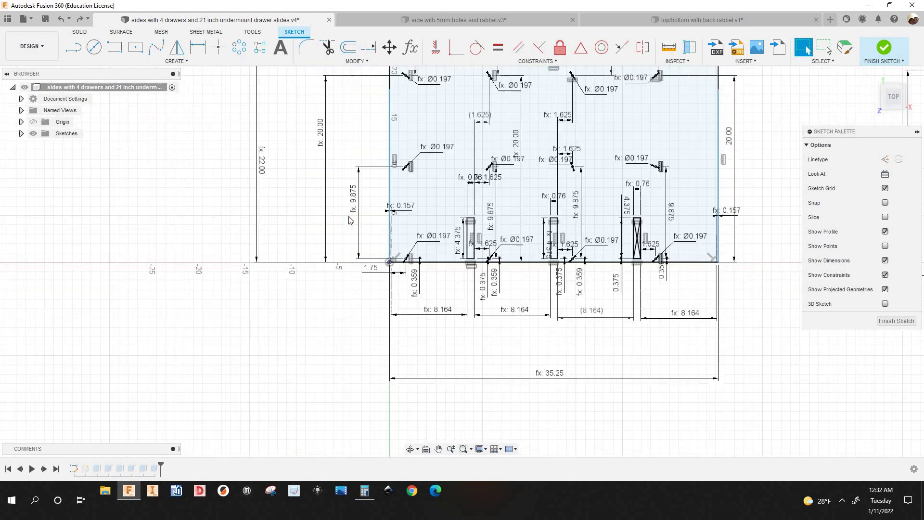
scroll(345, 197, "up", 1)
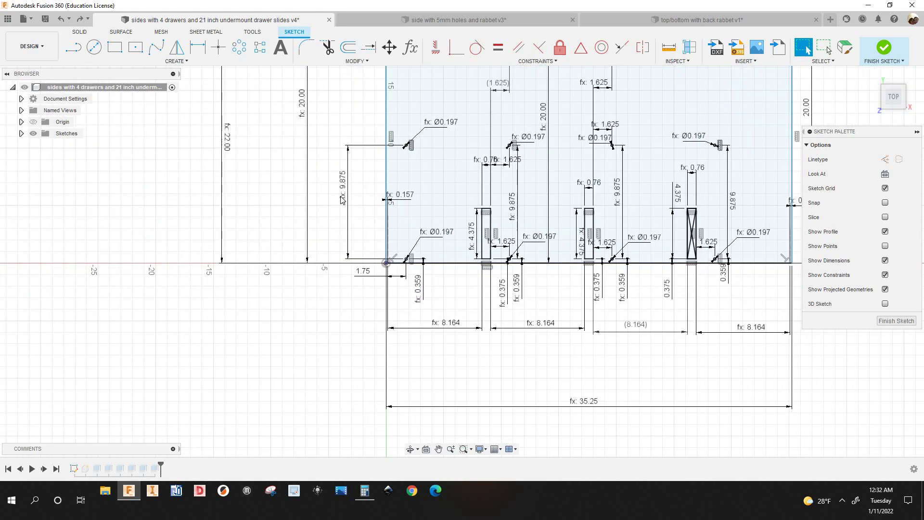
scroll(344, 194, "up", 1)
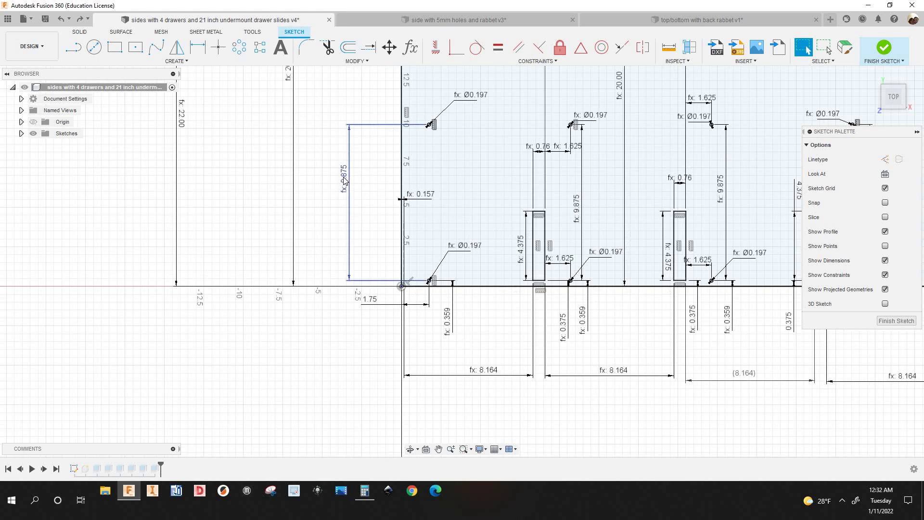
double_click(340, 191)
scroll(360, 193, "down", 3)
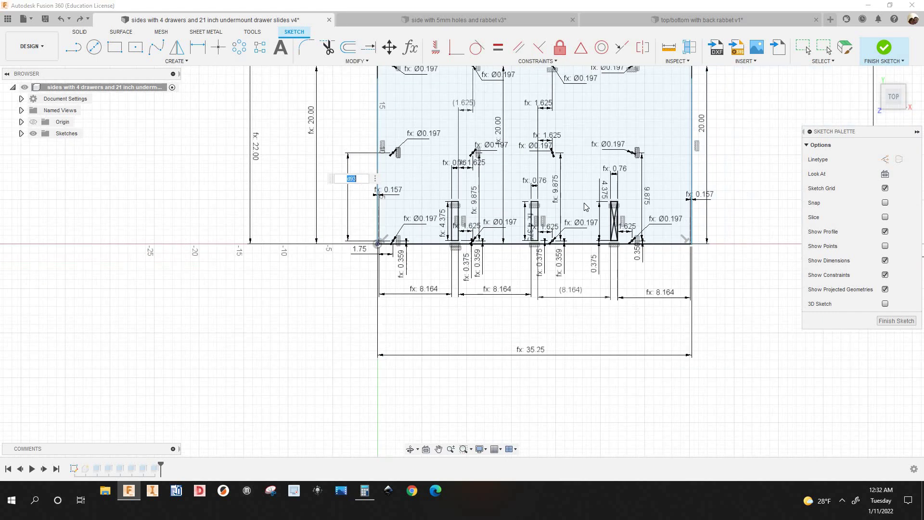
scroll(561, 191, "up", 2)
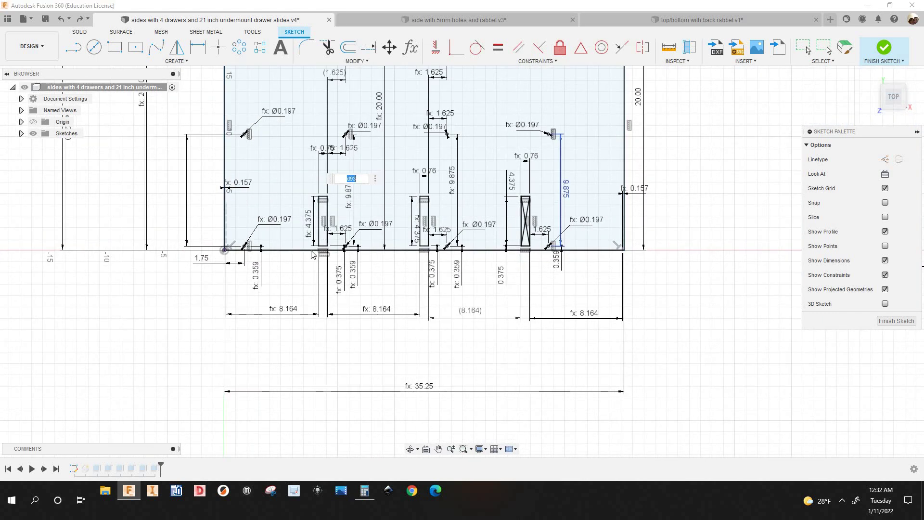
key("Escape")
Step: Examine the leftmost front hole's diameter and its offsets from the panel's left and front edges
scroll(379, 275, "up", 2)
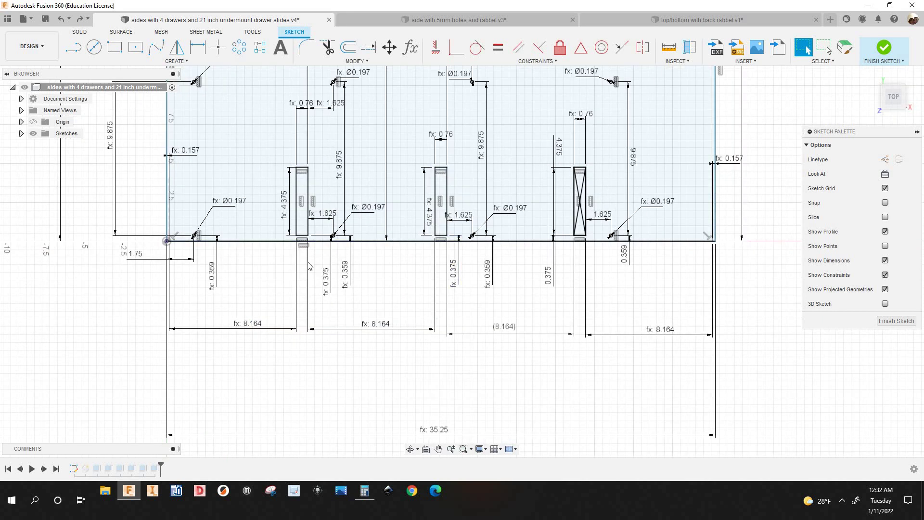
scroll(309, 266, "down", 2)
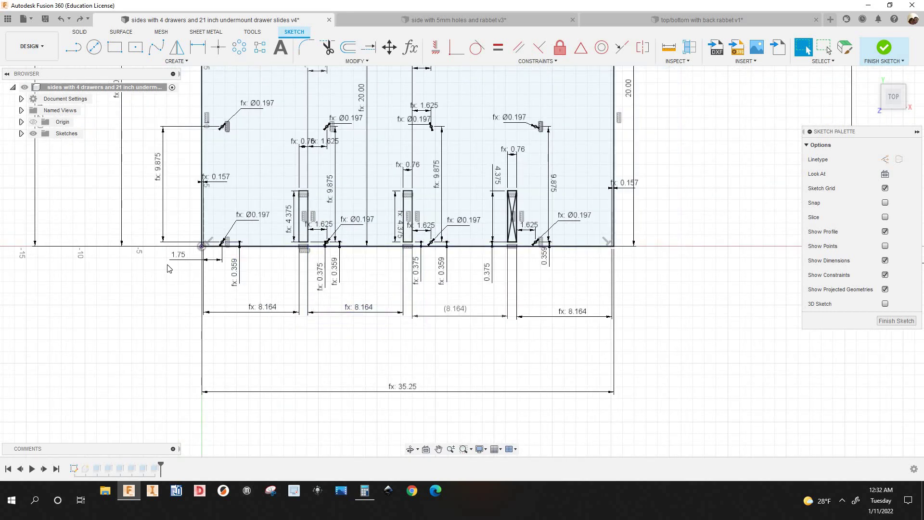
scroll(182, 262, "up", 5)
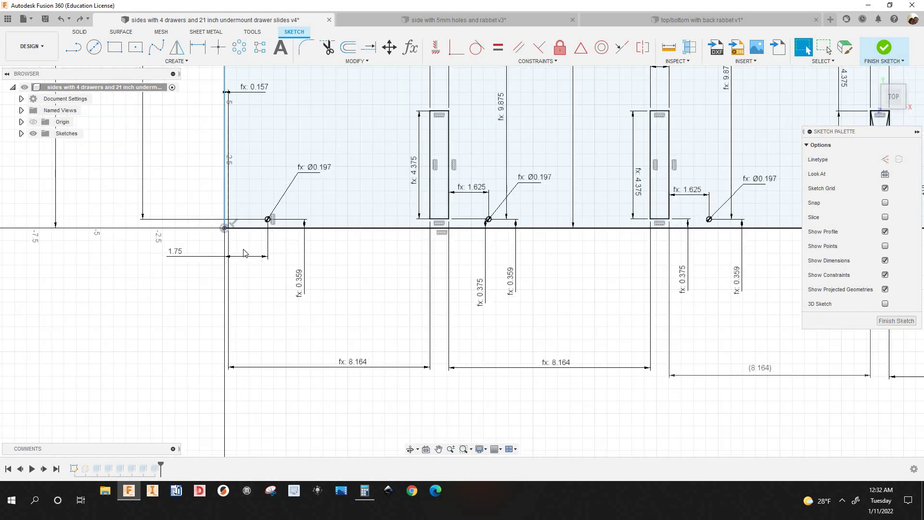
scroll(244, 253, "up", 1)
scroll(260, 242, "up", 1)
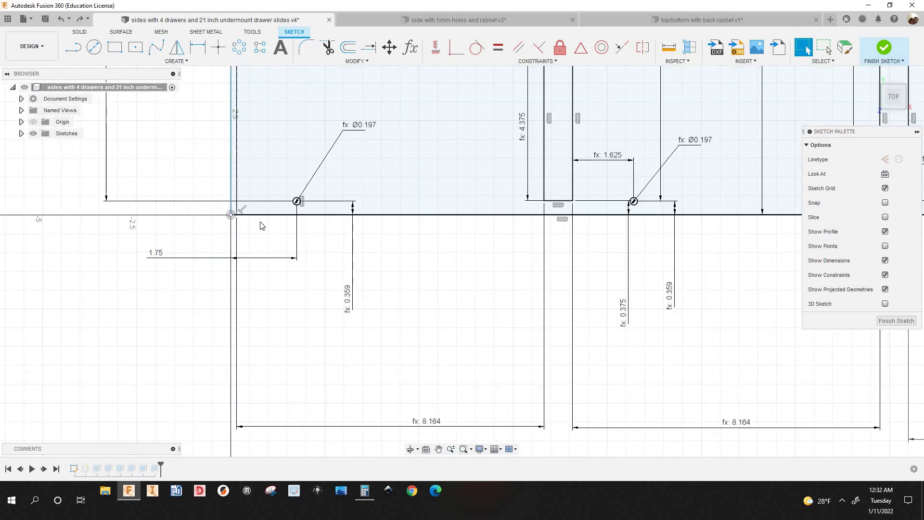
scroll(364, 131, "down", 1)
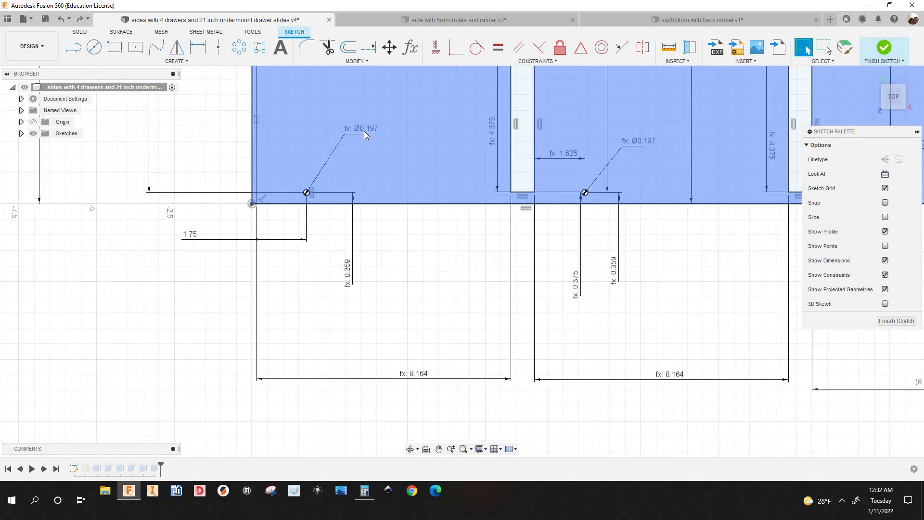
Step: Examine the divider slot spacings along the front edge and the overall dimensions of the side panel sketch
scroll(364, 131, "down", 4)
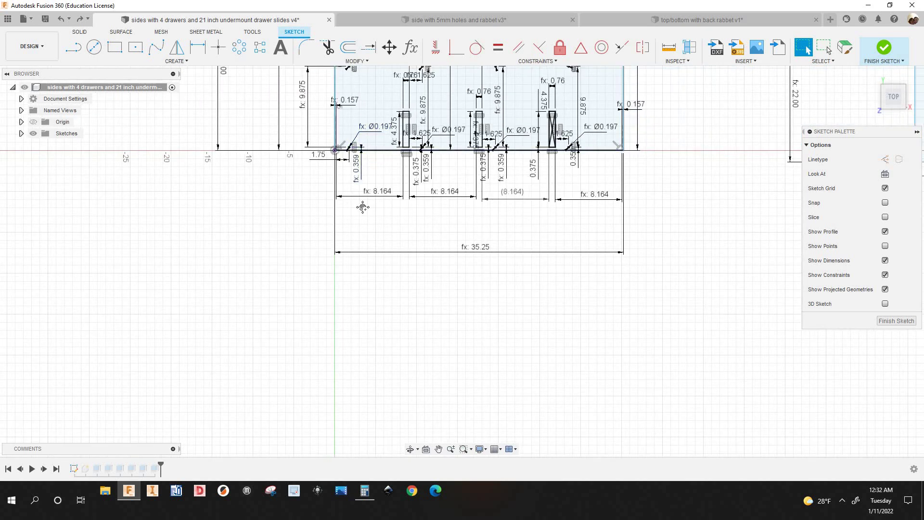
scroll(344, 142, "up", 3)
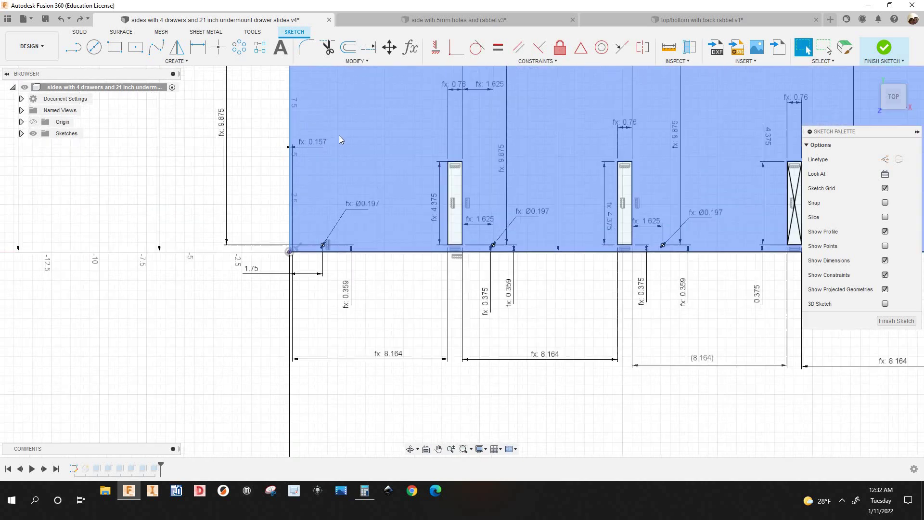
scroll(348, 151, "down", 3)
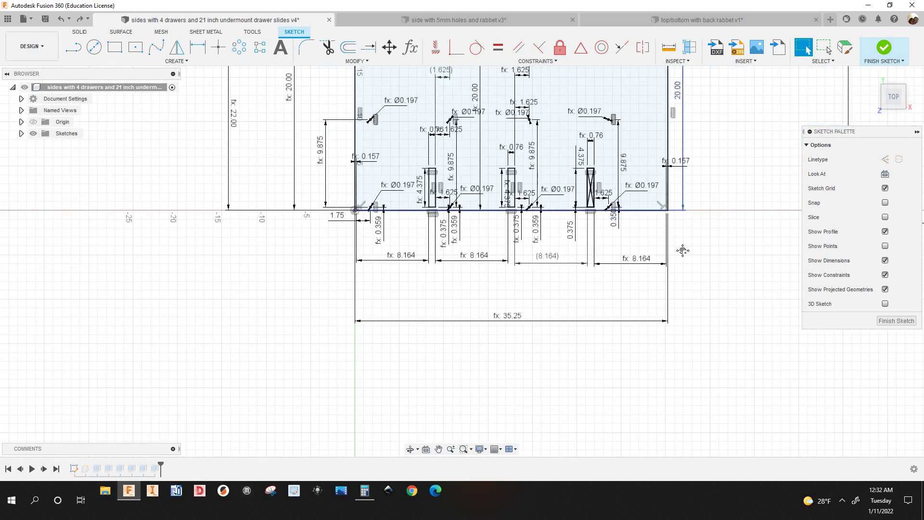
scroll(682, 250, "down", 4)
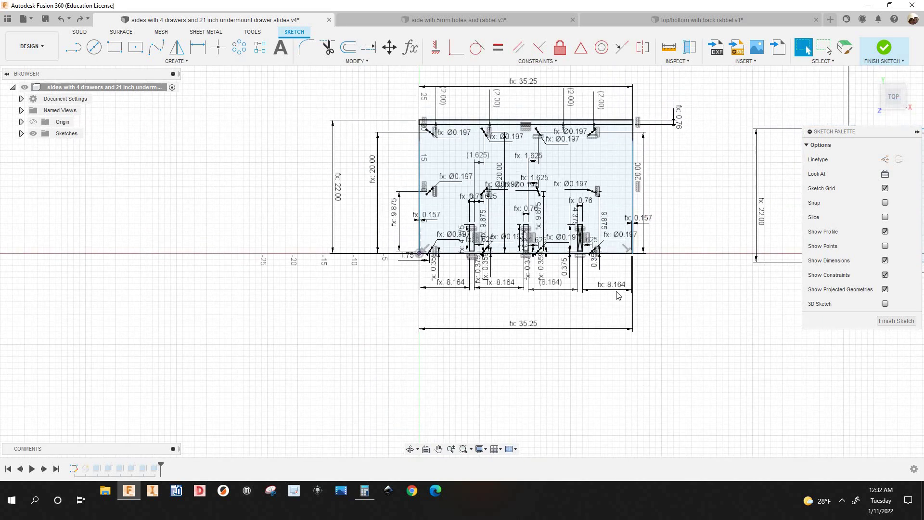
middle_click_drag(610, 146, 552, 174)
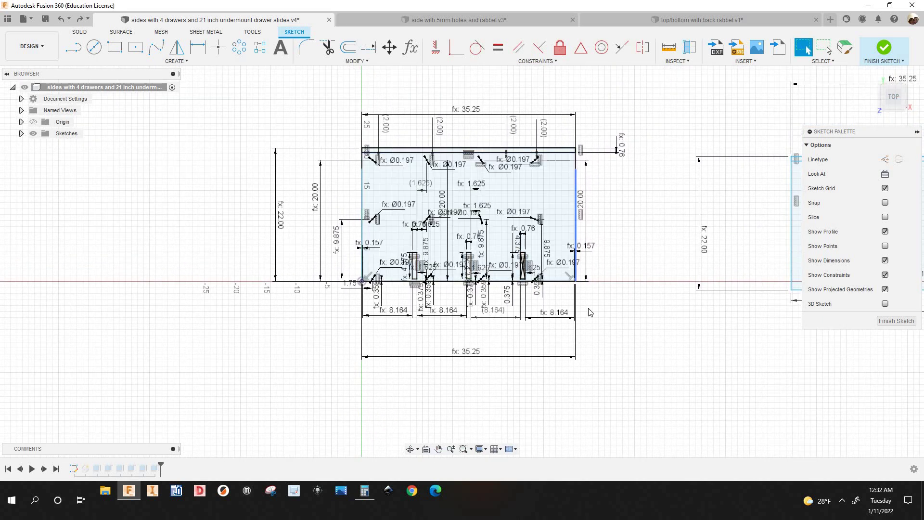
scroll(521, 345, "up", 2)
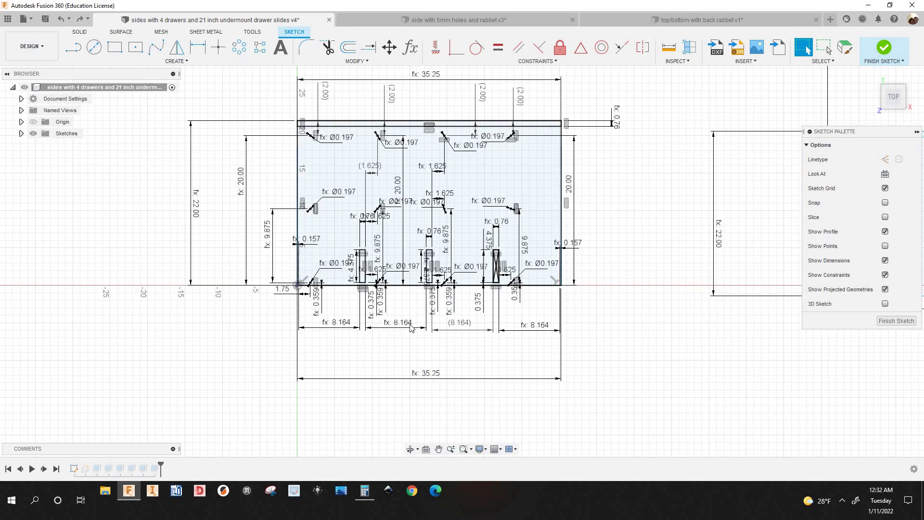
scroll(577, 336, "up", 1)
scroll(452, 329, "up", 1)
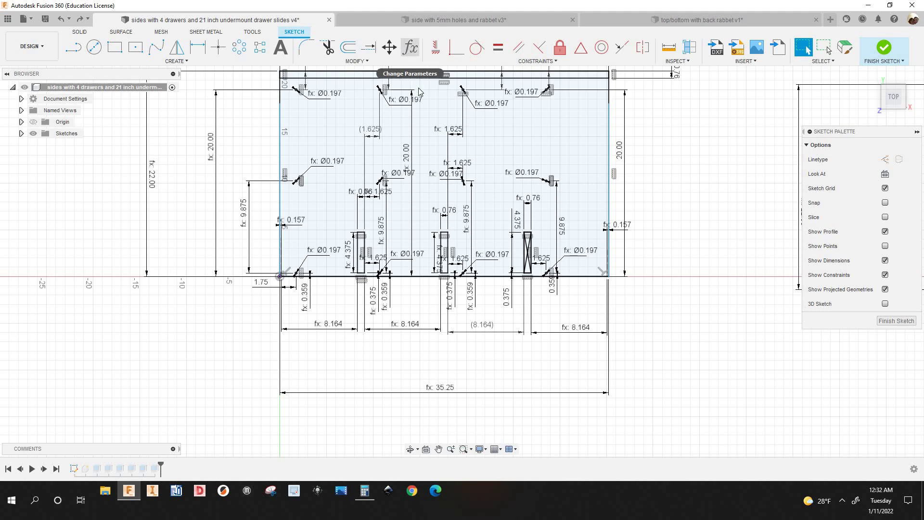
Step: Set the height user parameter to 26 in
left_click(410, 47)
left_click(382, 67)
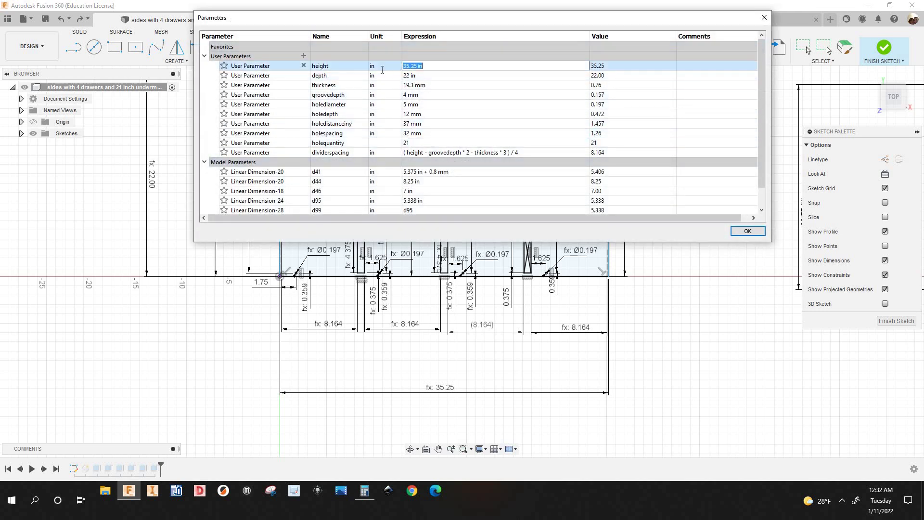
left_click_drag(417, 66, 382, 69)
scroll(659, 290, "down", 3)
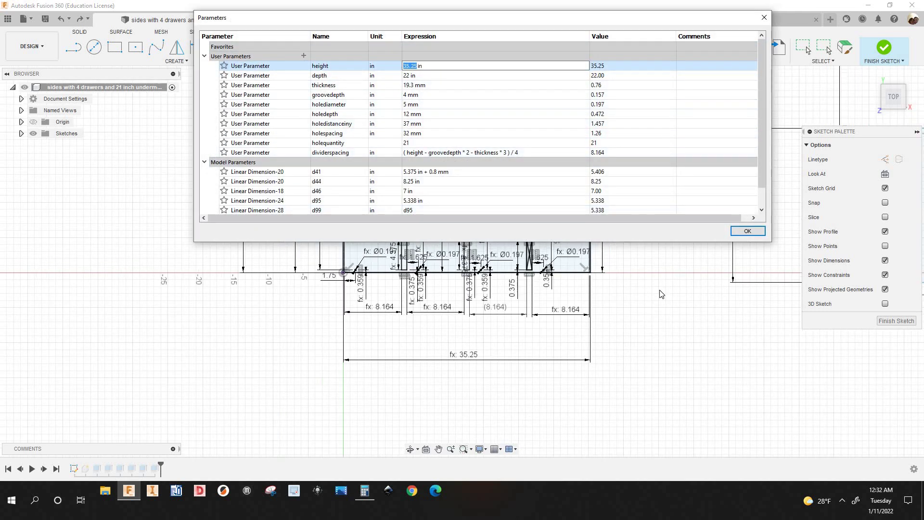
scroll(661, 293, "down", 5)
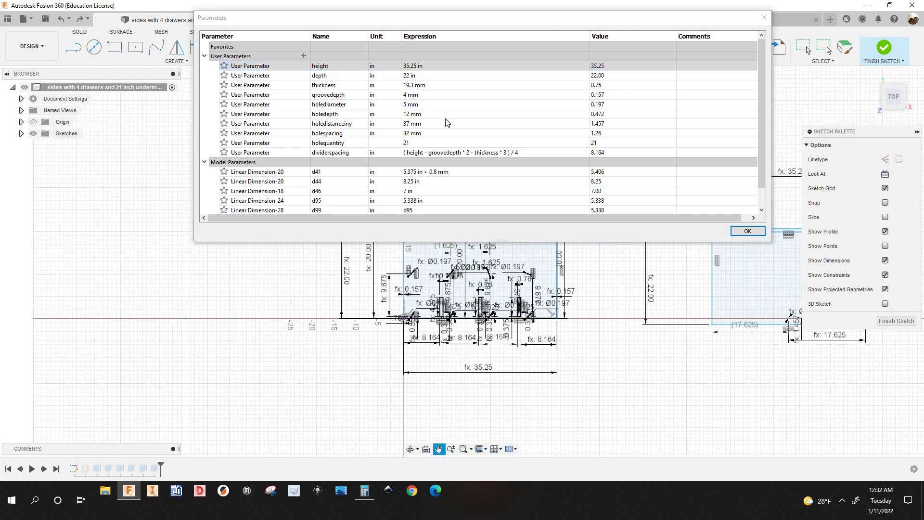
left_click_drag(417, 67, 391, 69)
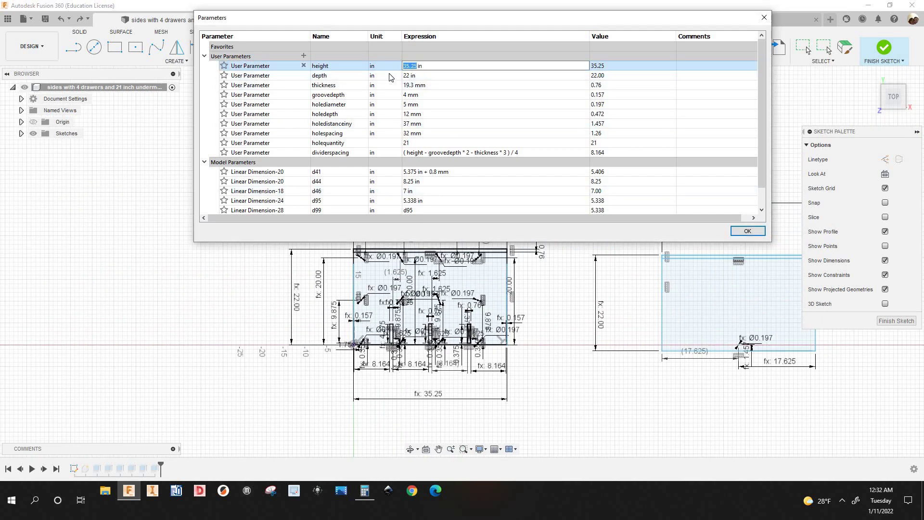
type("26")
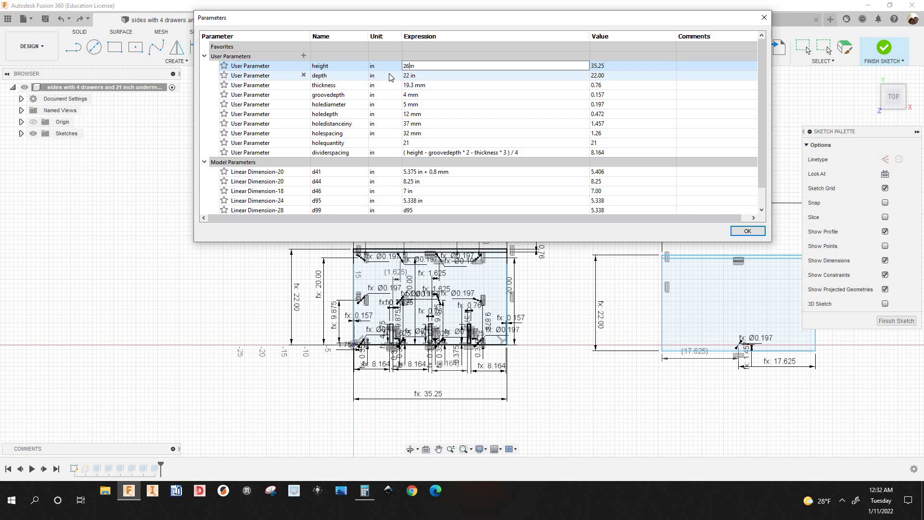
key("Return")
Step: Check the divider spacing dimensions along the panel's front edge after the height change
scroll(552, 376, "up", 4)
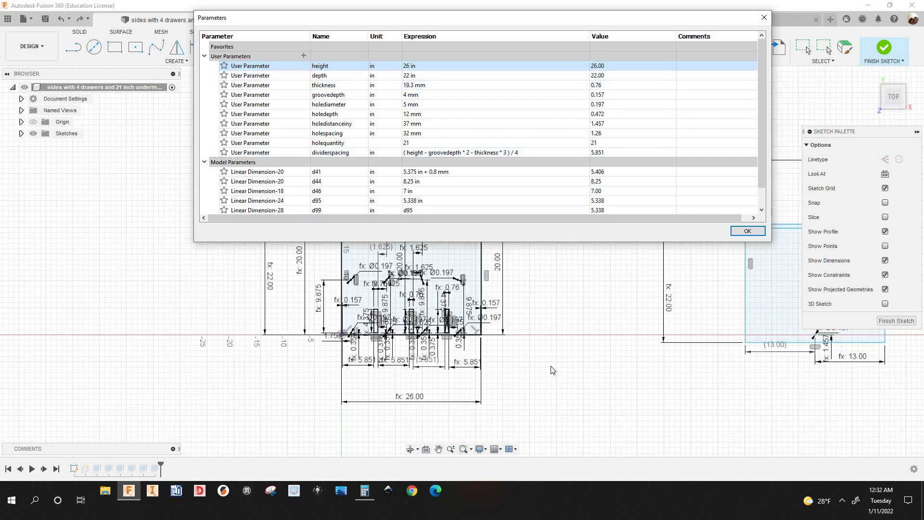
scroll(552, 379, "up", 4)
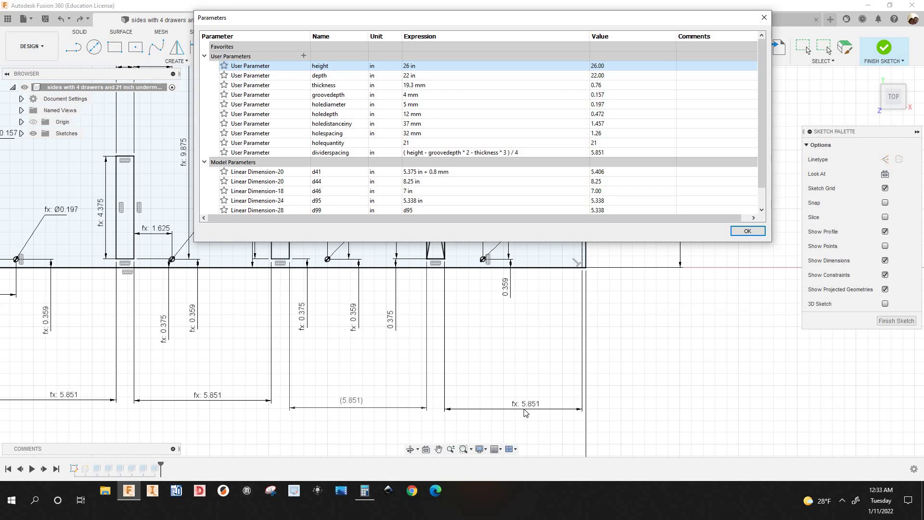
scroll(525, 412, "down", 6)
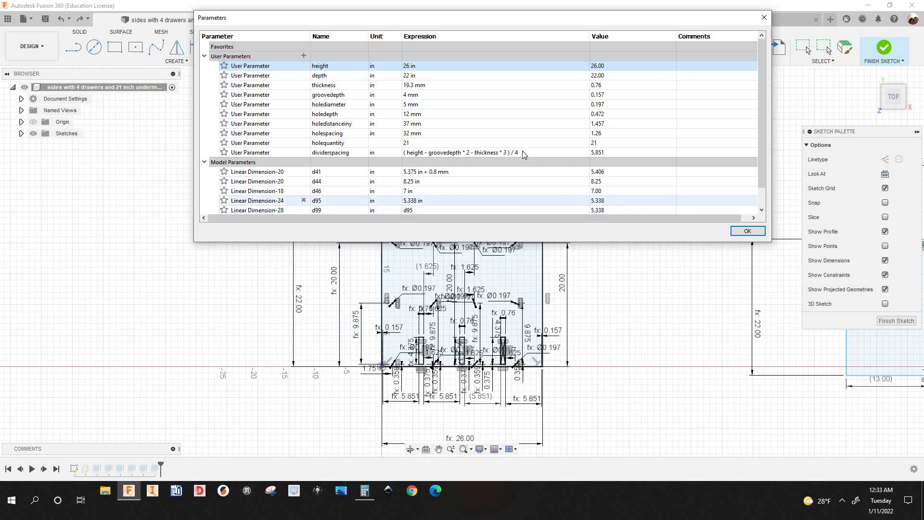
Step: Check the dividerspacing parameter's expression against the groove depth offsets at both ends of the panel, leaving it as is
left_click(451, 153)
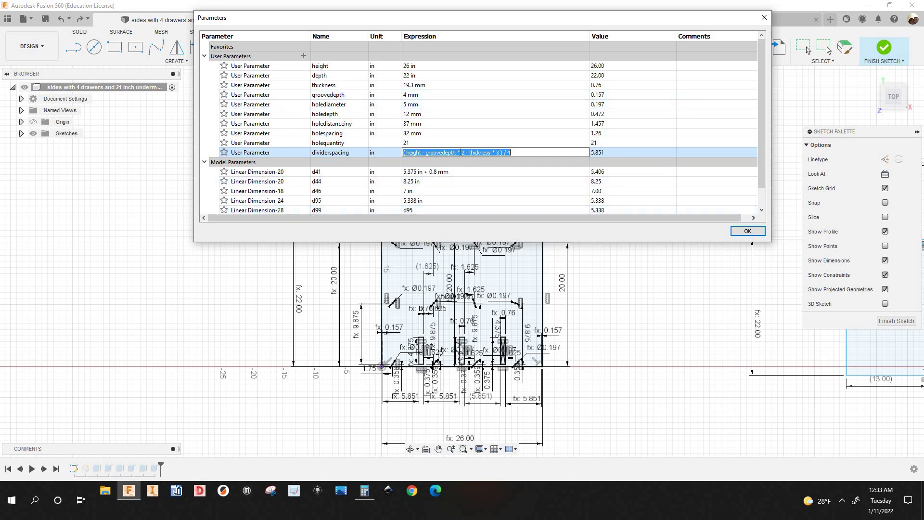
scroll(542, 333, "up", 5)
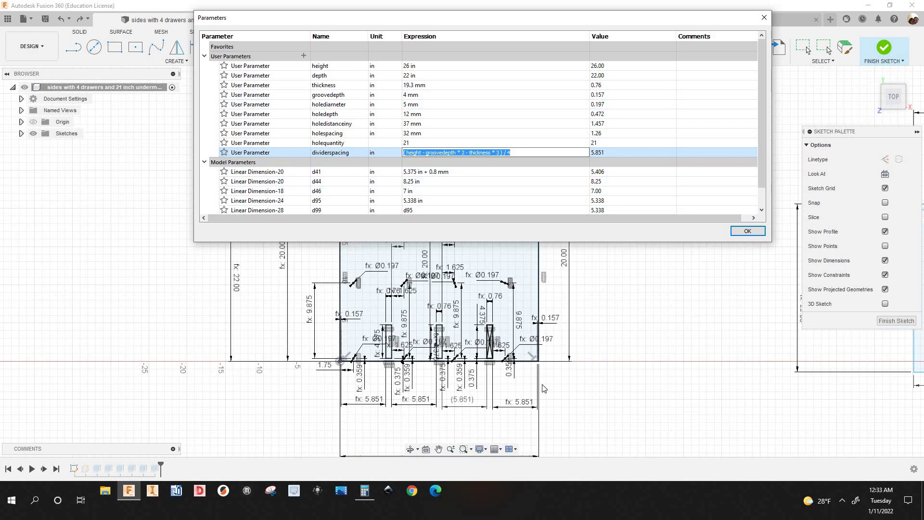
scroll(541, 331, "up", 5)
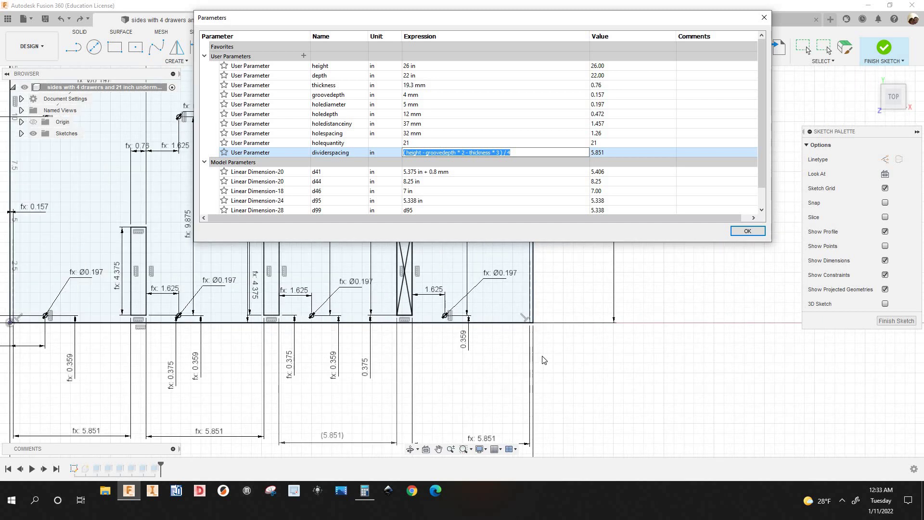
scroll(532, 311, "down", 5)
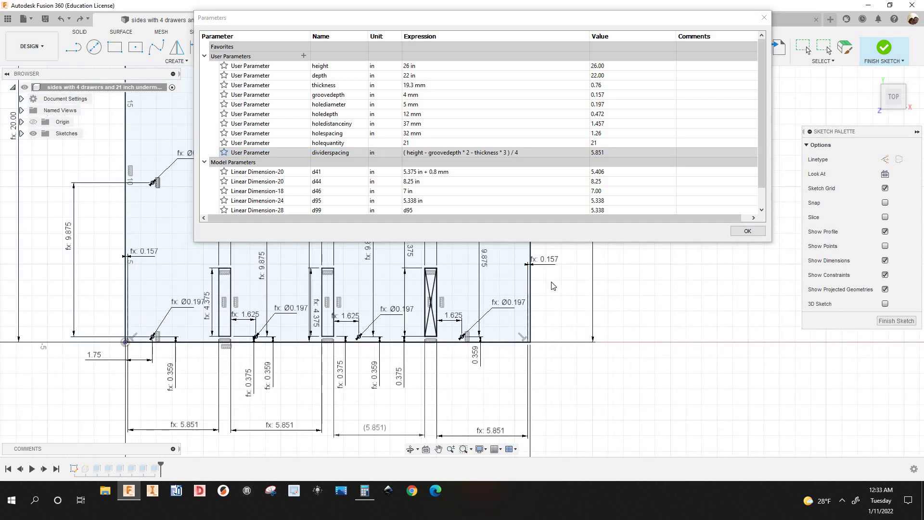
middle_click_drag(551, 273, 553, 303)
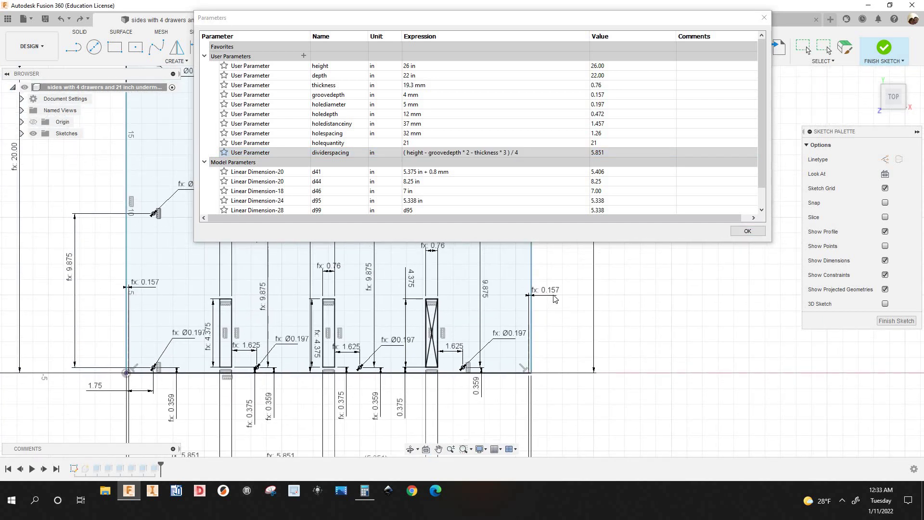
scroll(556, 295, "down", 2)
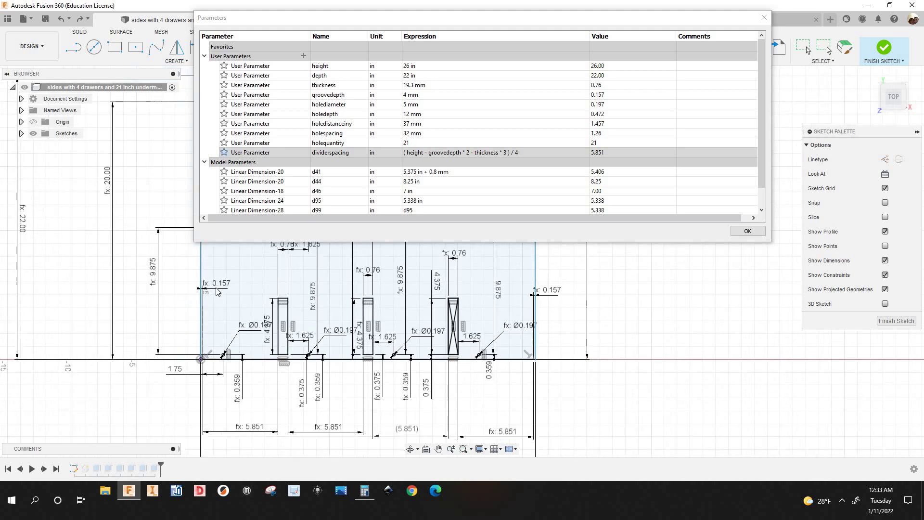
scroll(219, 288, "up", 2)
scroll(224, 288, "up", 1)
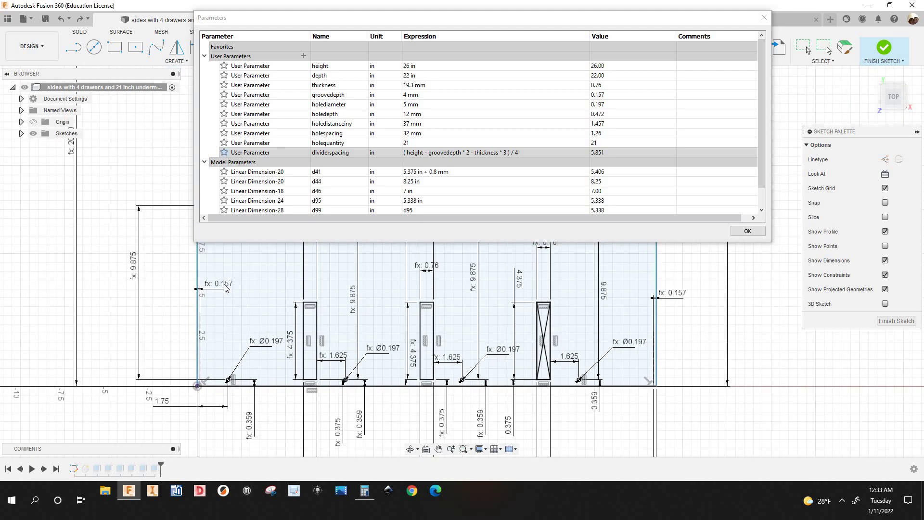
double_click(471, 153)
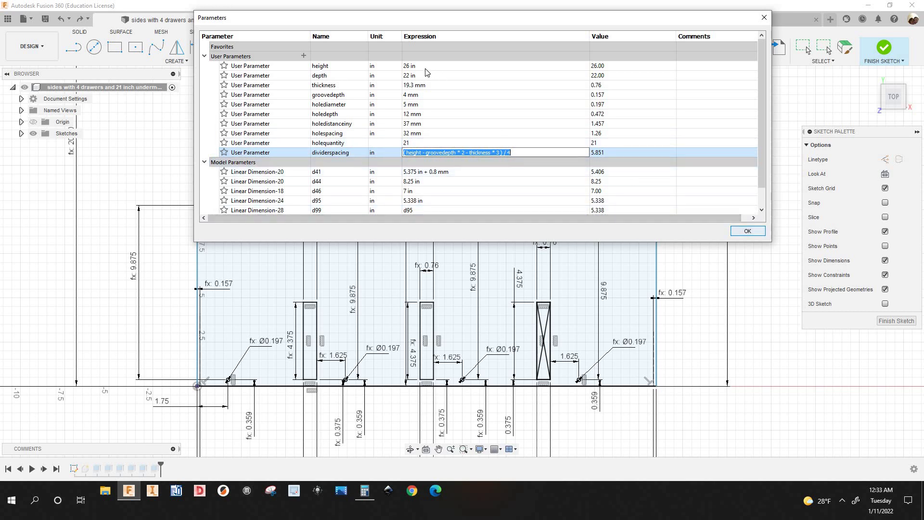
Step: Set the height user parameter to 51 in, accept the parameters and finish the sketch
left_click(379, 68)
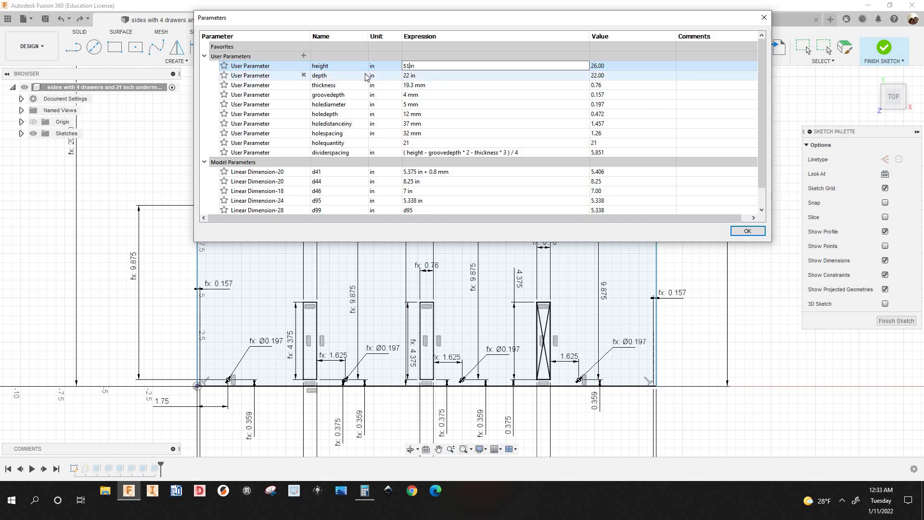
key("Return")
scroll(503, 364, "down", 4)
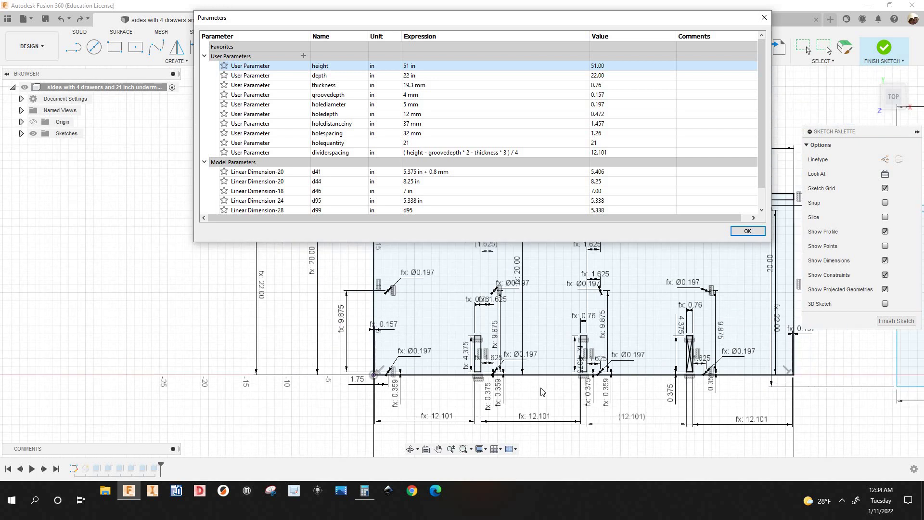
scroll(541, 389, "down", 1)
mouse_move(683, 395)
middle_mouse_down()
mouse_move(608, 387)
mouse_move(613, 378)
middle_mouse_up()
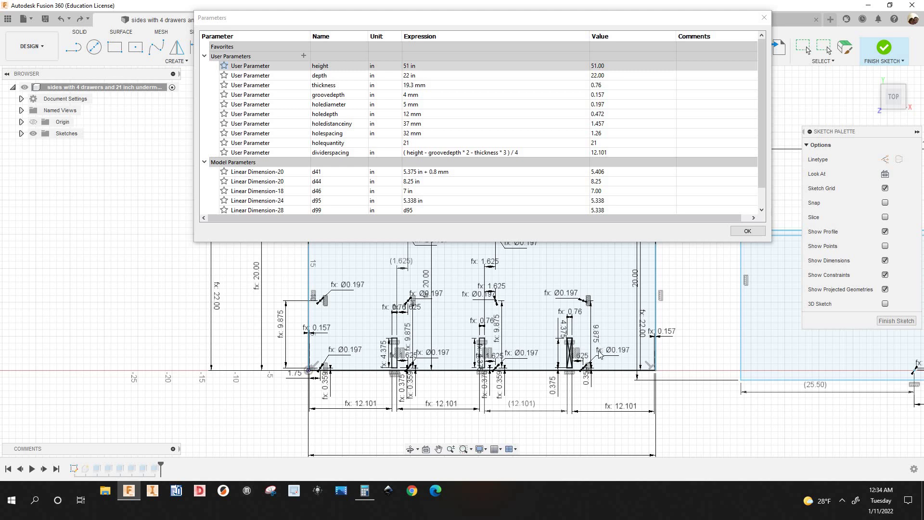
scroll(600, 355, "up", 2)
scroll(598, 359, "down", 1)
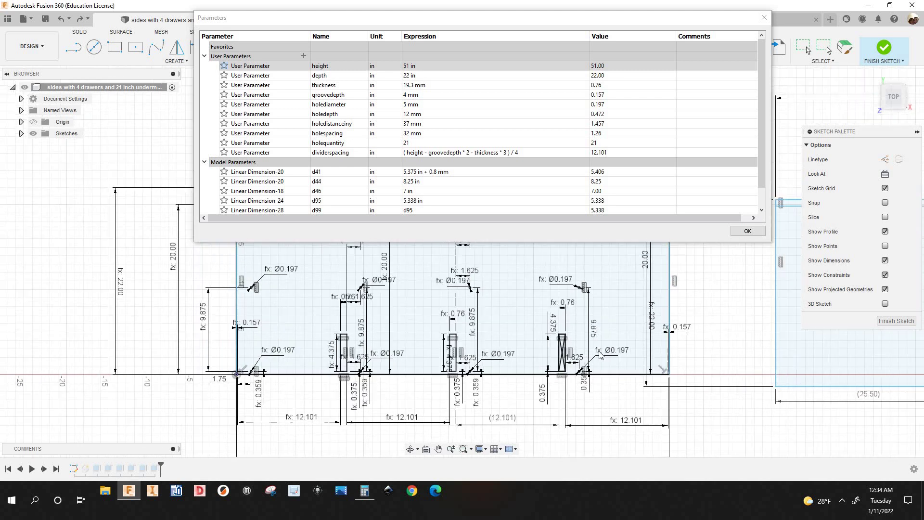
scroll(633, 365, "down", 5)
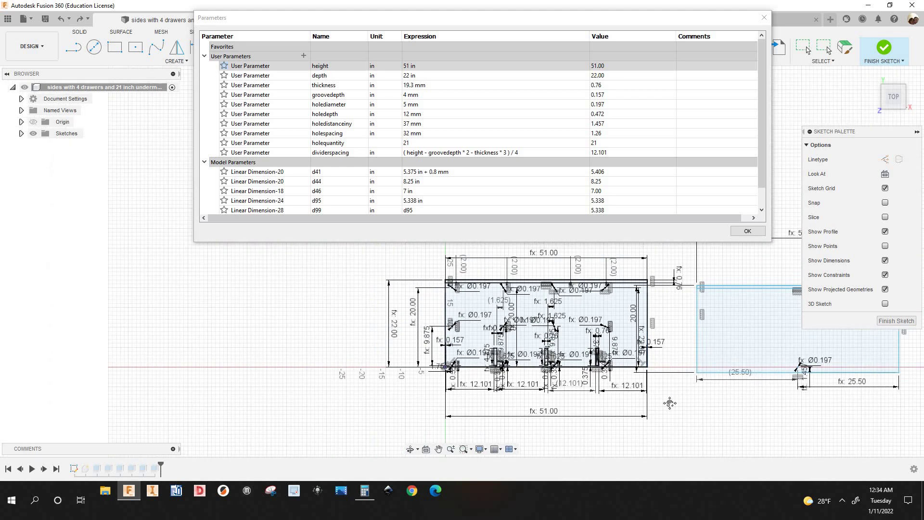
middle_click_drag(523, 395, 493, 368)
left_click(755, 232)
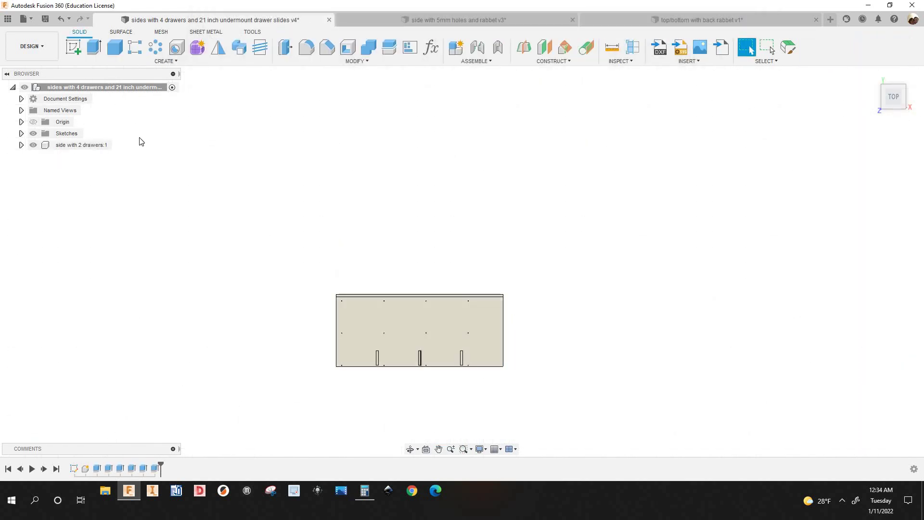
Step: Switch to the Manufacture workspace and regenerate all toolpaths of Setup1
left_click(32, 46)
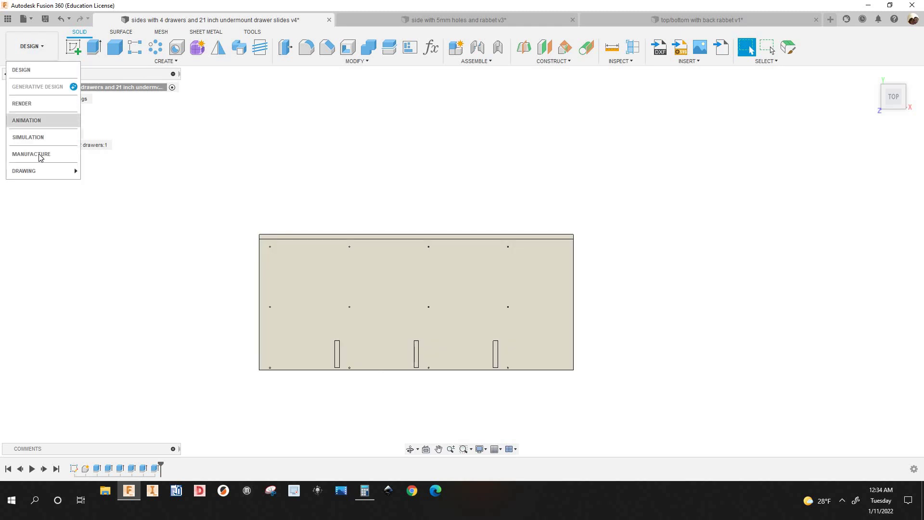
left_click(48, 154)
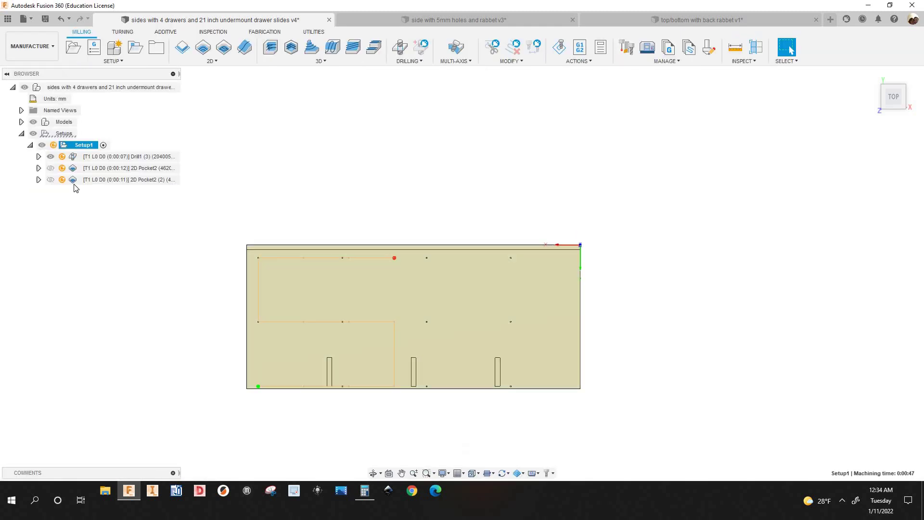
right_click(81, 148)
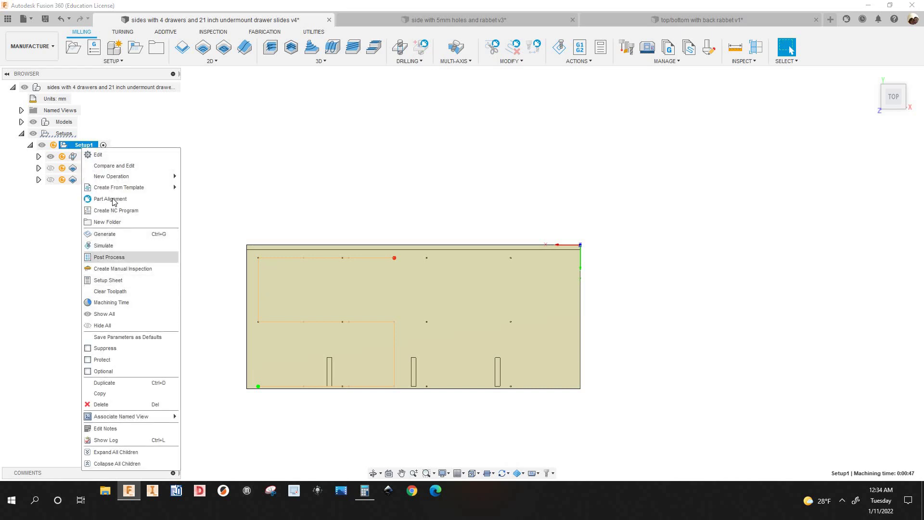
left_click(112, 234)
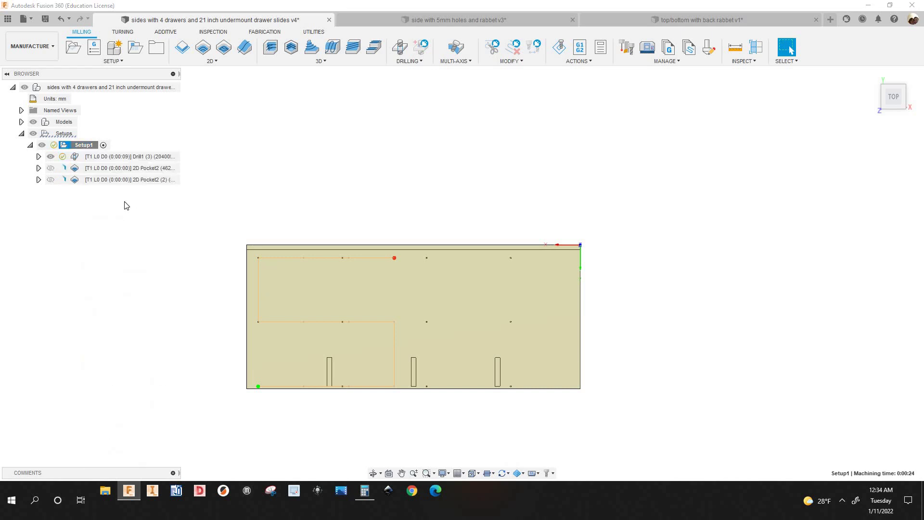
Step: Inspect the regenerated Drill1 (3) and 2D Pocket2 toolpaths on the panel
left_click(138, 158)
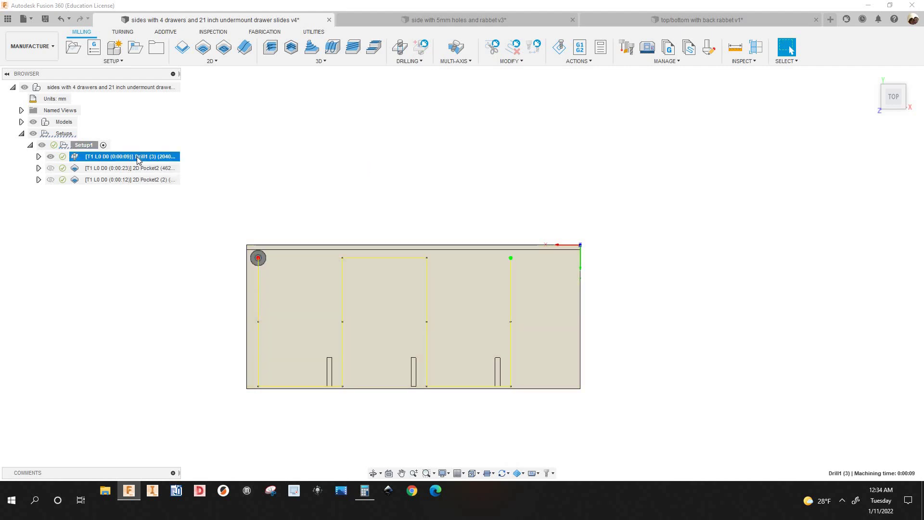
left_click(140, 168)
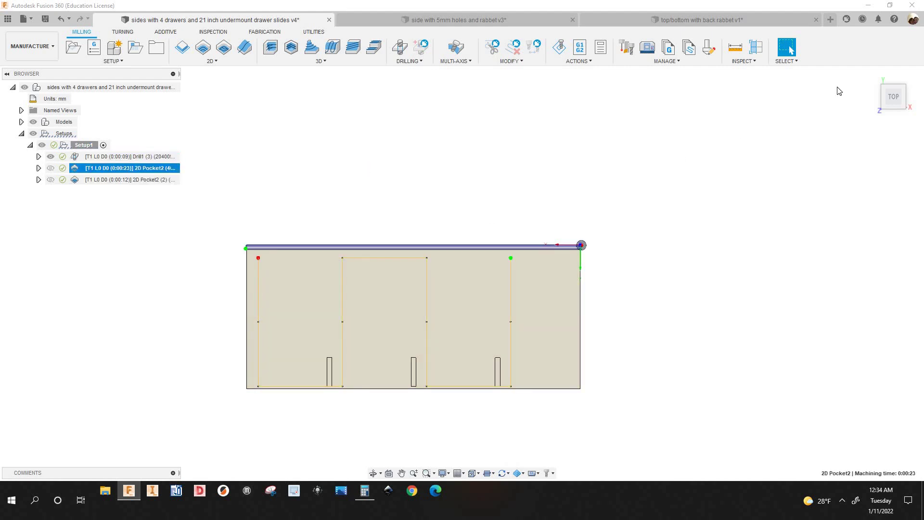
Step: Inspect the 2D Pocket2 (2) toolpath in the three divider slots and deselect it
left_click(144, 180)
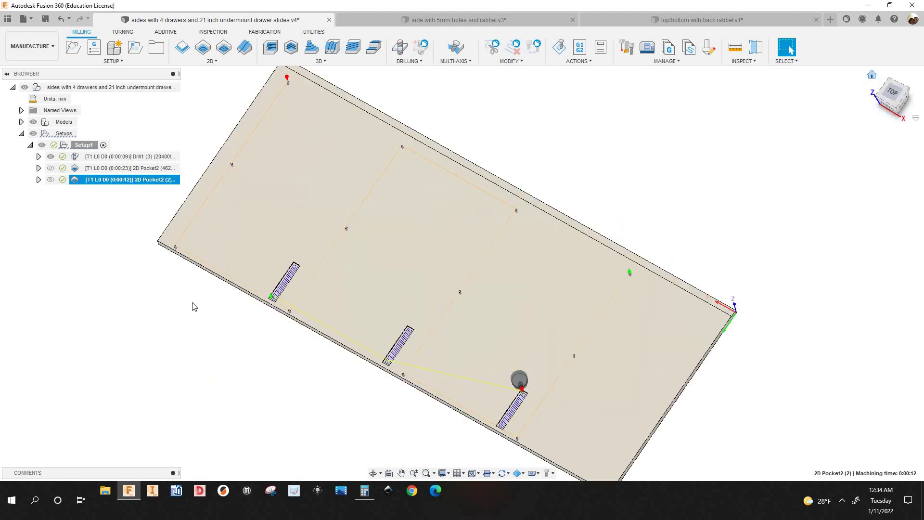
left_click(561, 244)
scroll(539, 215, "down", 3)
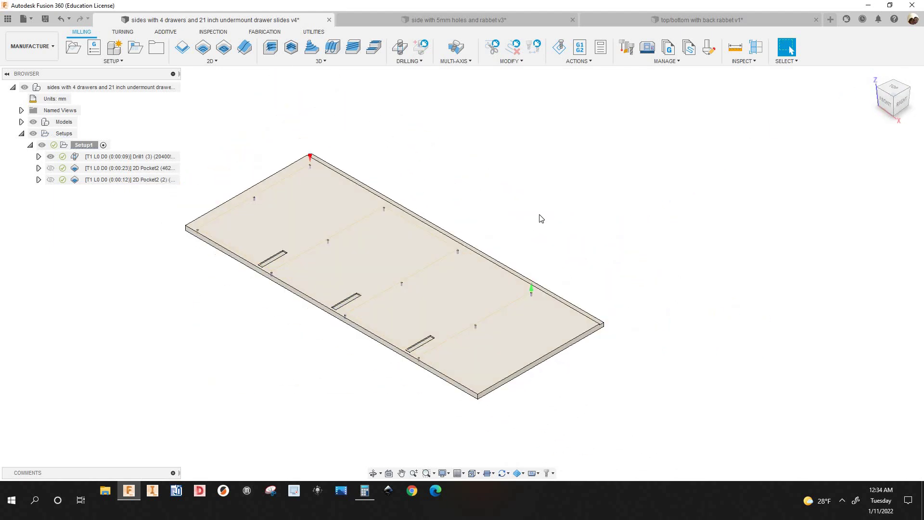
middle_click_drag(466, 205, 524, 248)
scroll(491, 231, "up", 1)
middle_click_drag(339, 182, 211, 126)
scroll(211, 126, "down", 2)
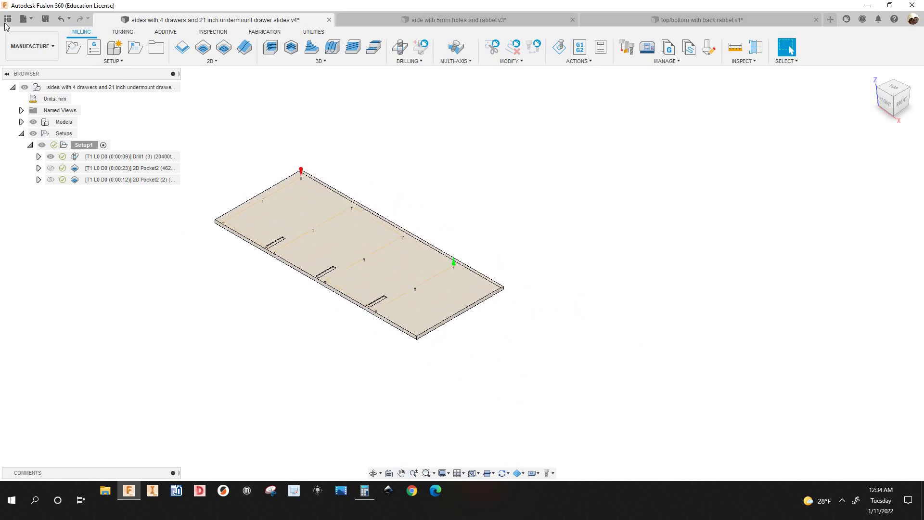
Step: Open the "side with middle divider and door hinge holes" design from the SIDE WITH MIDDLE DIVIDER project folder
left_click(6, 20)
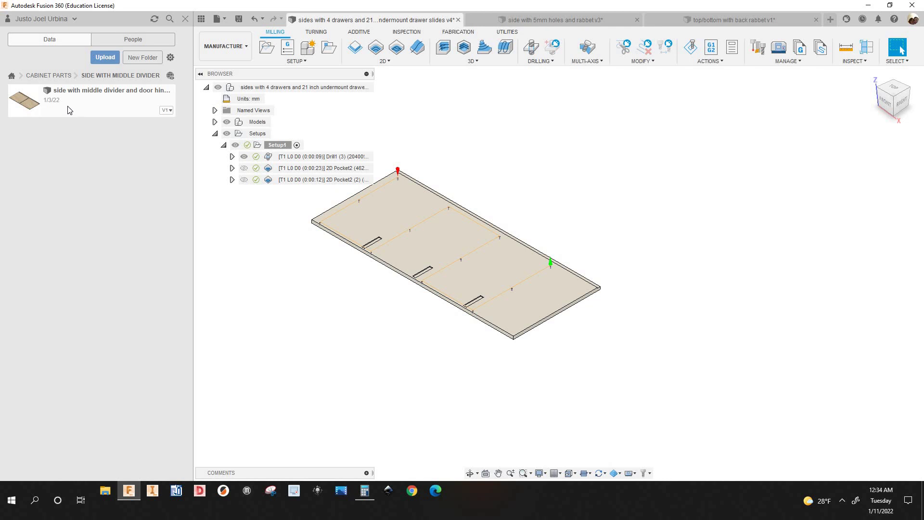
double_click(94, 114)
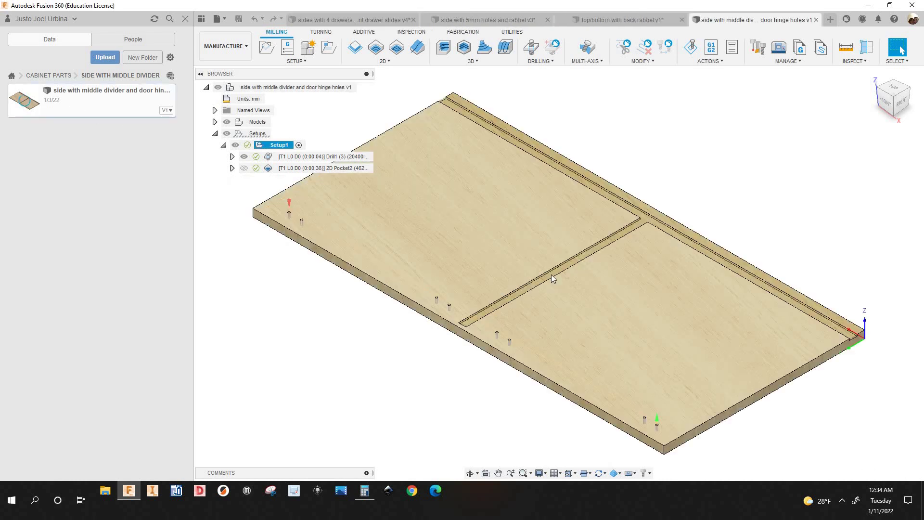
scroll(551, 291, "down", 2)
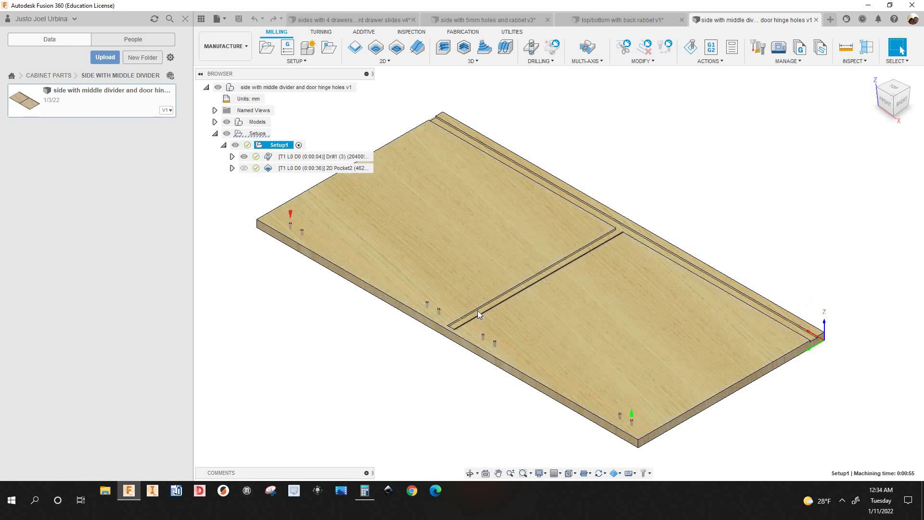
Step: Examine the panel's middle divider groove, its junction with the back groove and the door hinge holes along the front edge
scroll(481, 310, "up", 2)
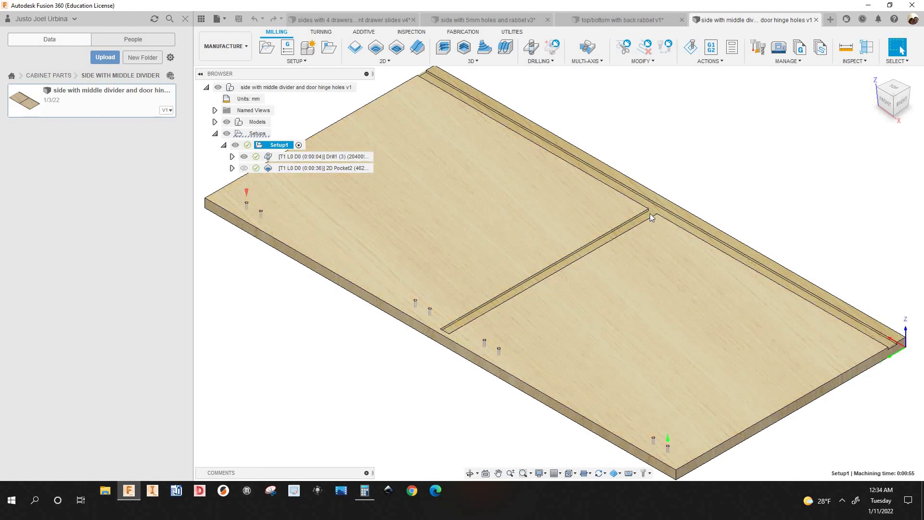
scroll(650, 215, "up", 2)
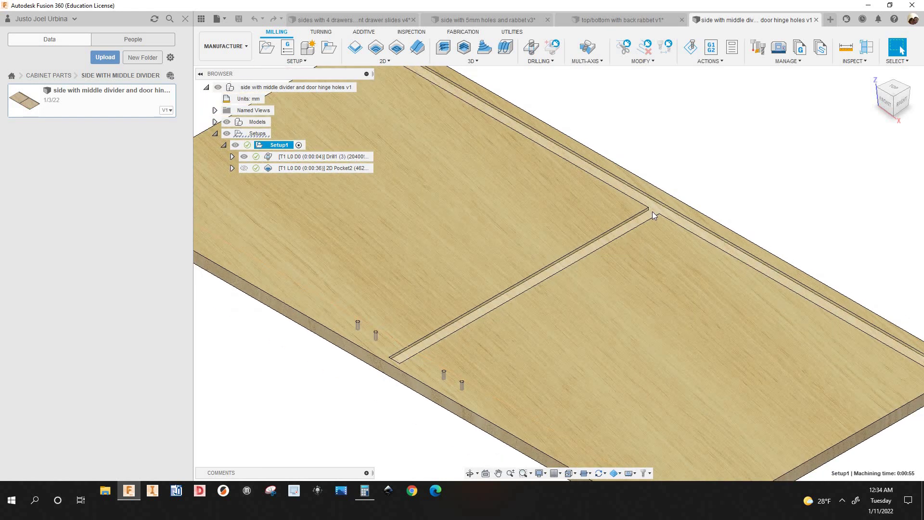
scroll(651, 212, "down", 3)
scroll(616, 229, "up", 4)
scroll(600, 246, "down", 2)
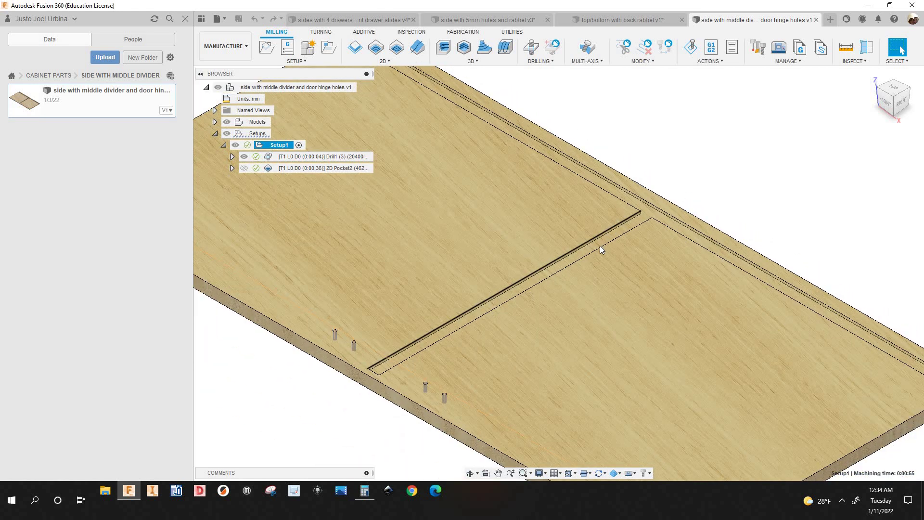
scroll(567, 255, "down", 1)
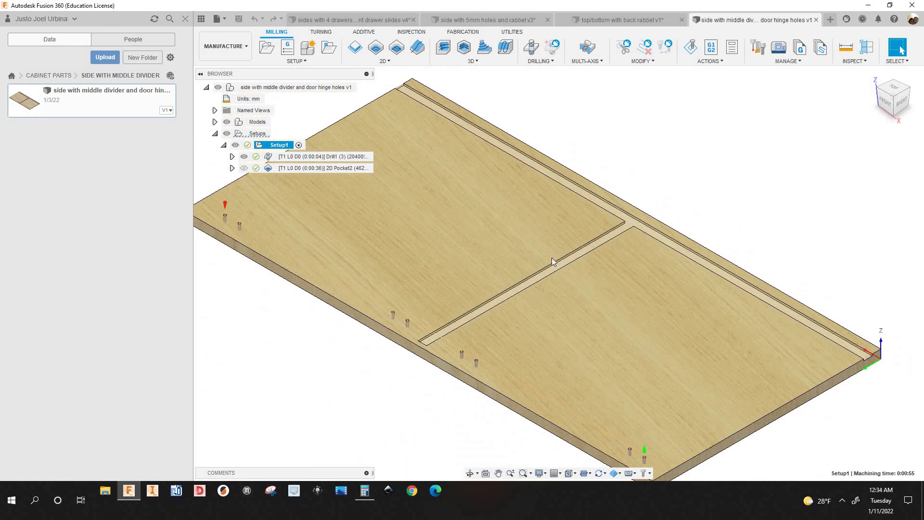
scroll(463, 262, "down", 1)
scroll(433, 250, "down", 3)
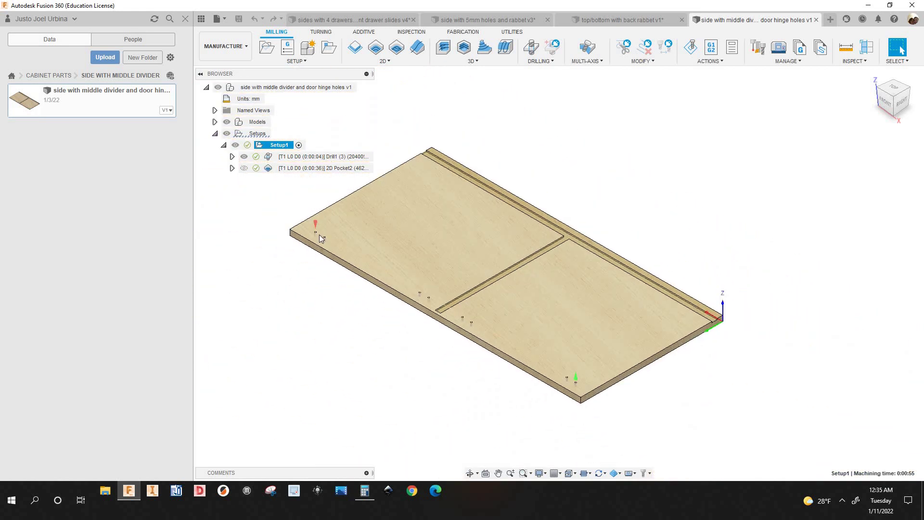
scroll(336, 245, "up", 1)
scroll(425, 322, "up", 2)
scroll(427, 329, "up", 1)
scroll(289, 287, "down", 3)
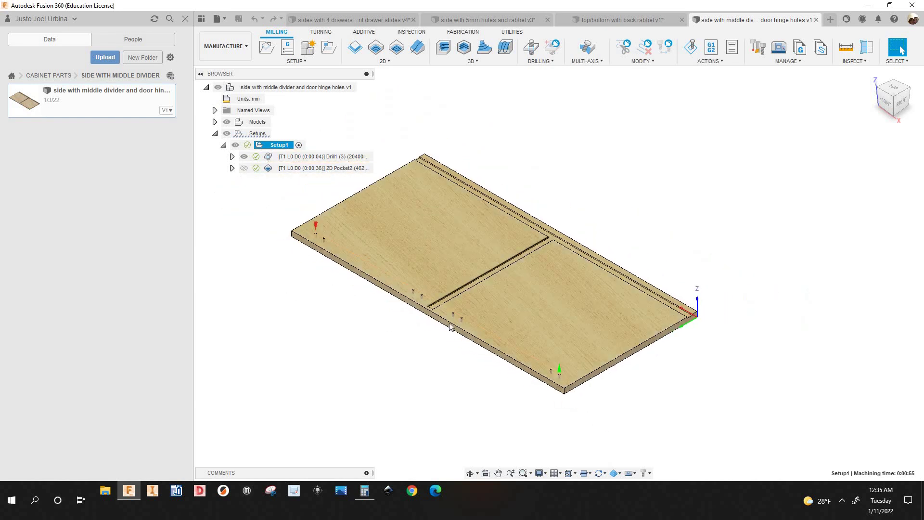
scroll(504, 352, "up", 3)
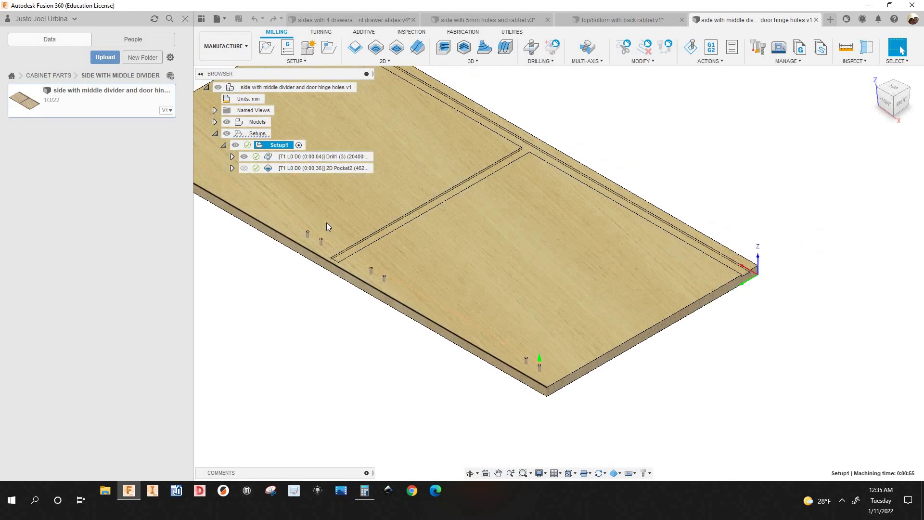
scroll(484, 253, "down", 3)
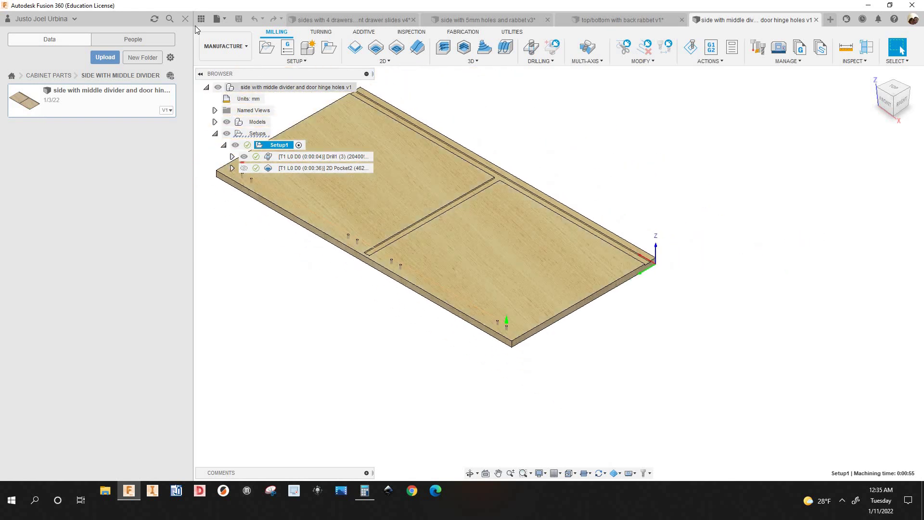
Step: Switch to the Design workspace and review the panel's user parameters, accepting them without changes
left_click(23, 55)
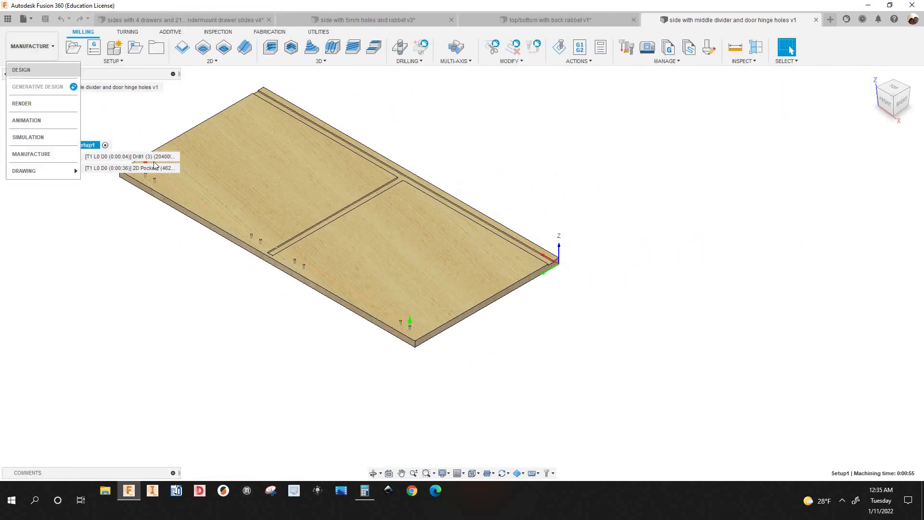
left_click(32, 71)
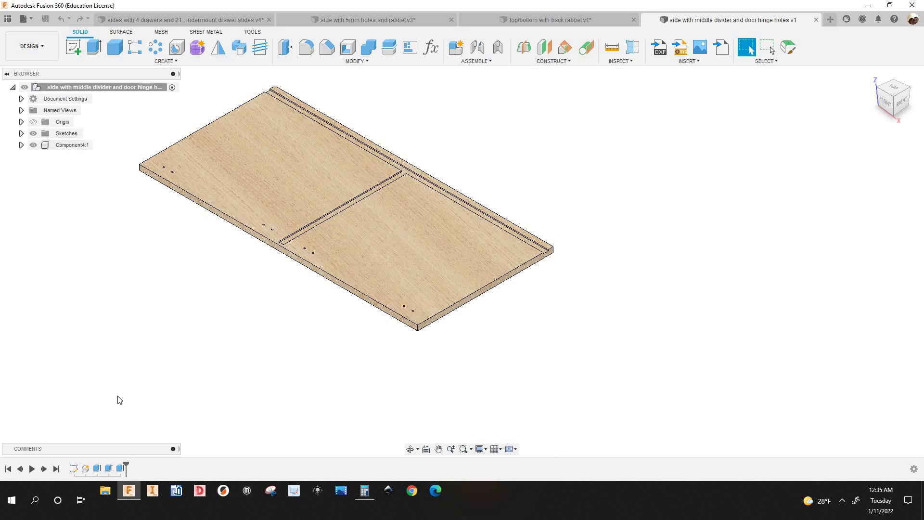
left_click(432, 50)
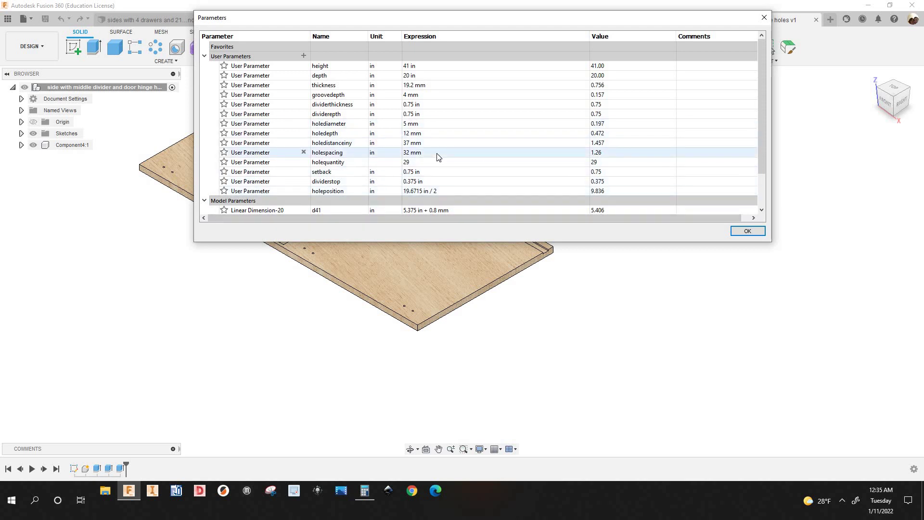
left_click(758, 231)
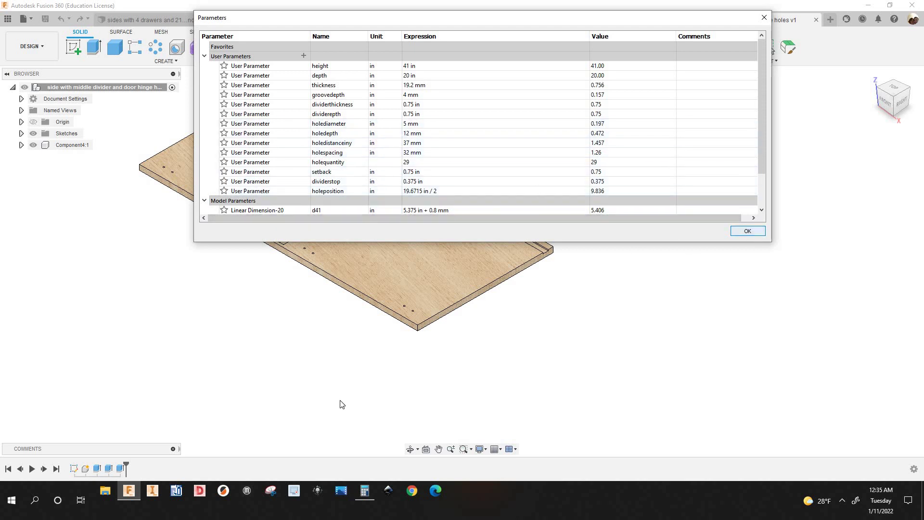
Step: Open the panel's base sketch for editing and look over the middle divider slot and its dimensions
scroll(276, 391, "down", 3)
middle_click_drag(282, 388, 297, 383)
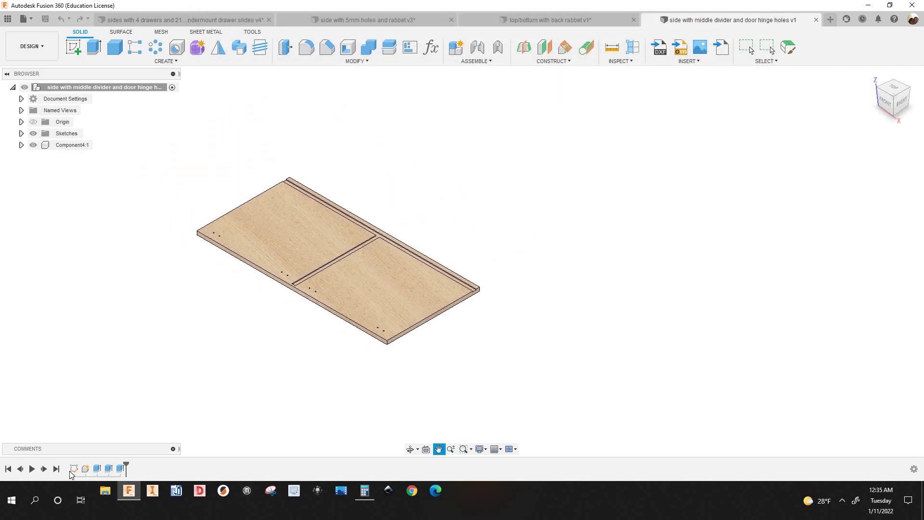
left_click(73, 468)
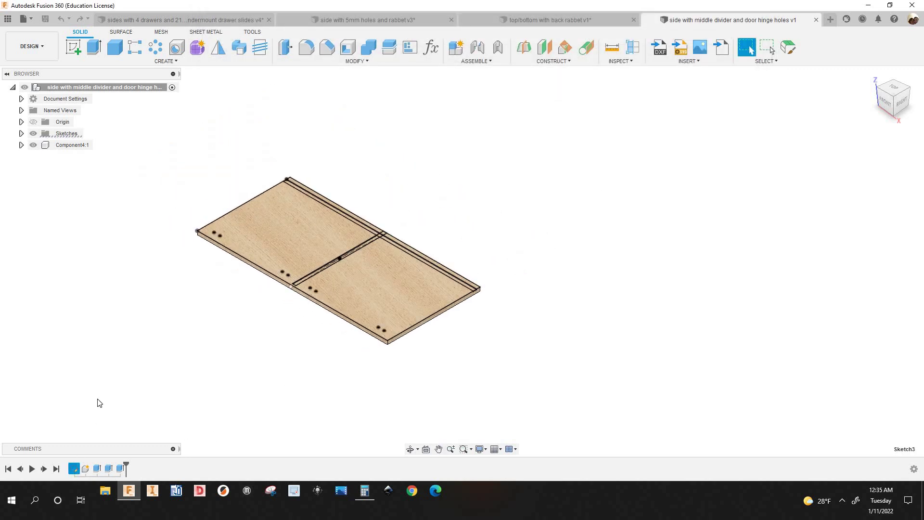
left_click(107, 373)
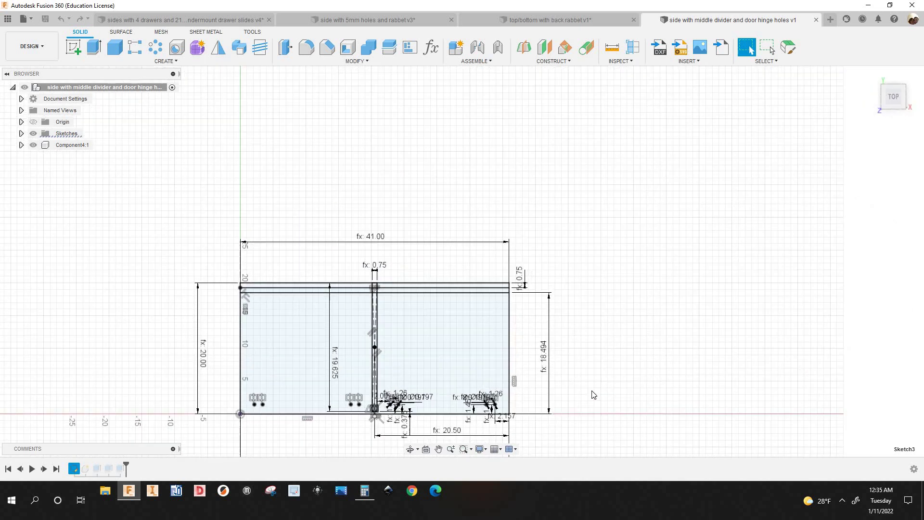
scroll(378, 423, "up", 5)
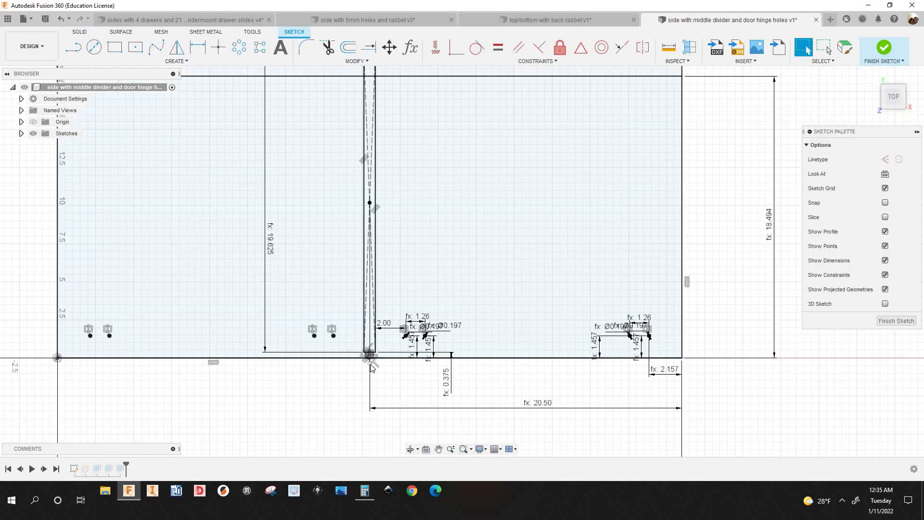
scroll(370, 365, "up", 3)
scroll(371, 284, "down", 2)
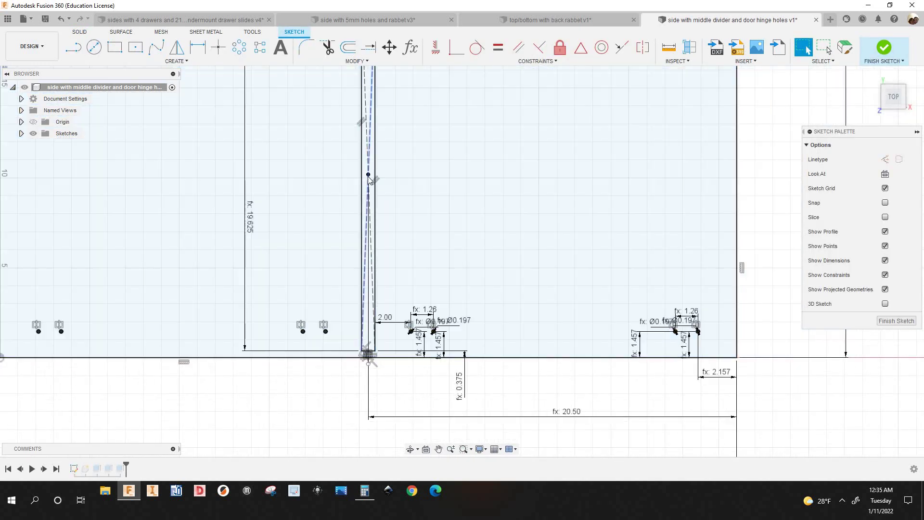
scroll(372, 185, "down", 3)
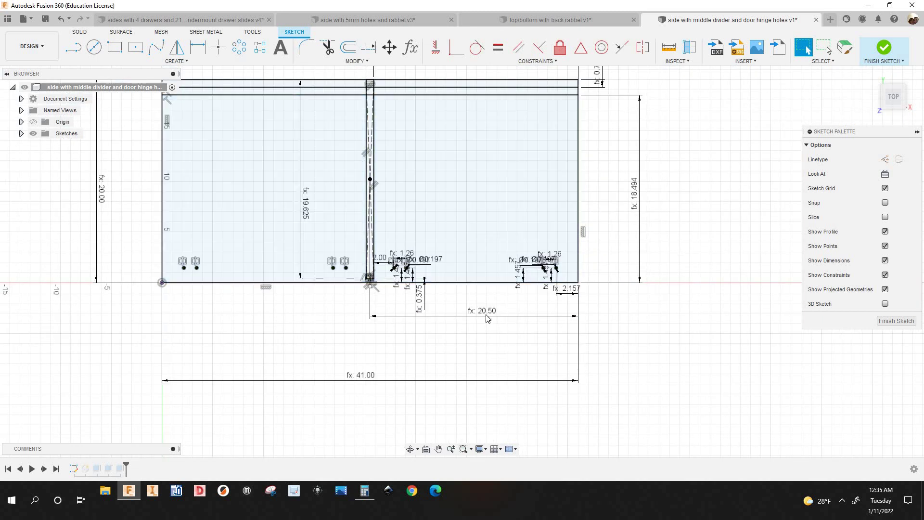
Step: Check the expressions behind the divider centerline's distance to the panel end and the slot's front edge offset, leaving both as is
double_click(478, 320)
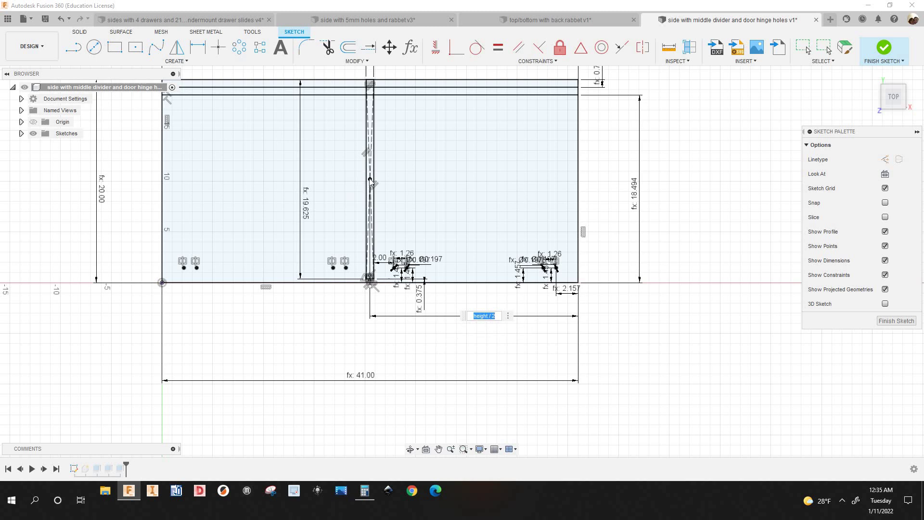
key("Return")
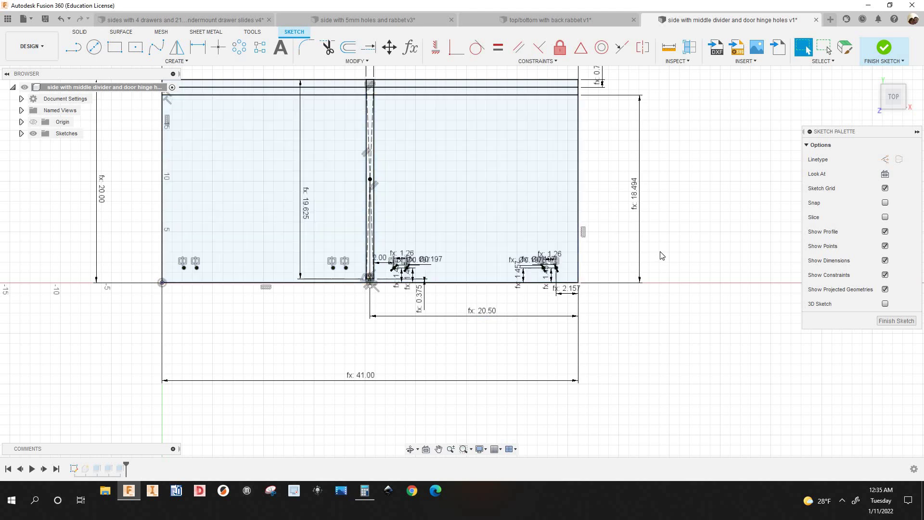
scroll(385, 312, "up", 5)
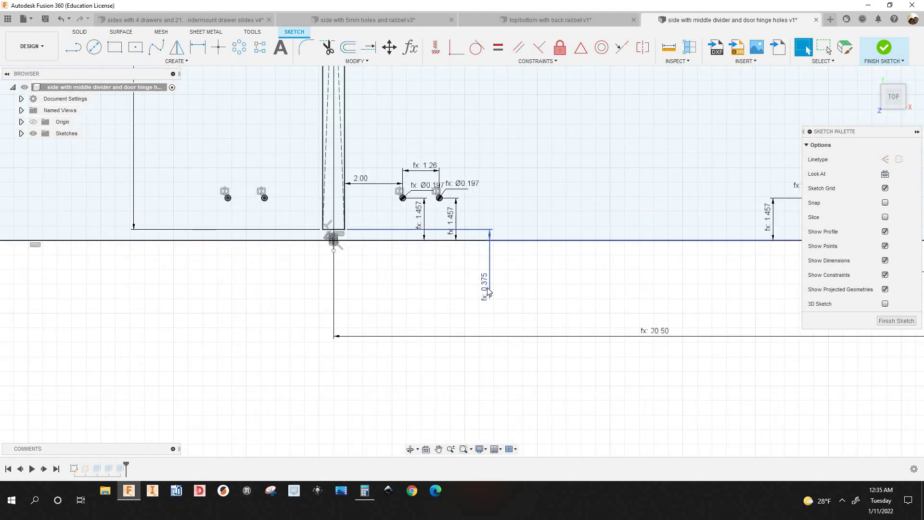
double_click(486, 287)
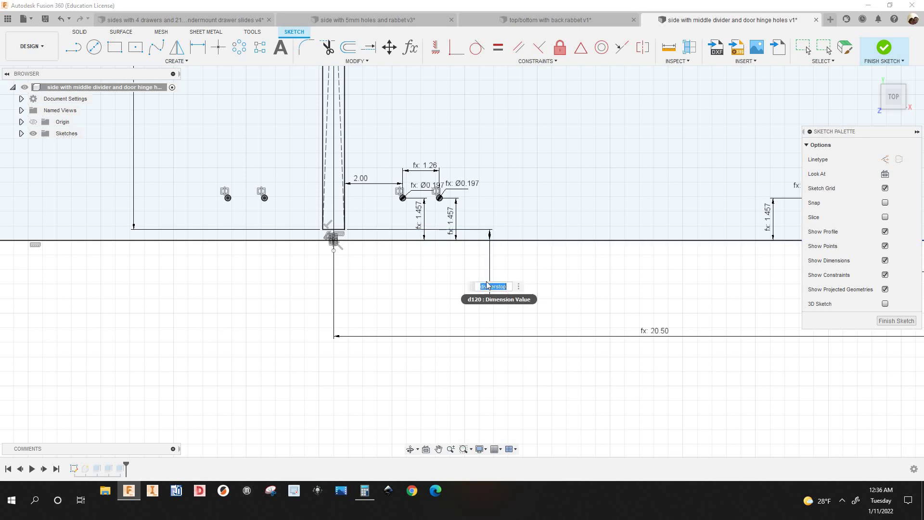
key("Return")
scroll(485, 288, "down", 5)
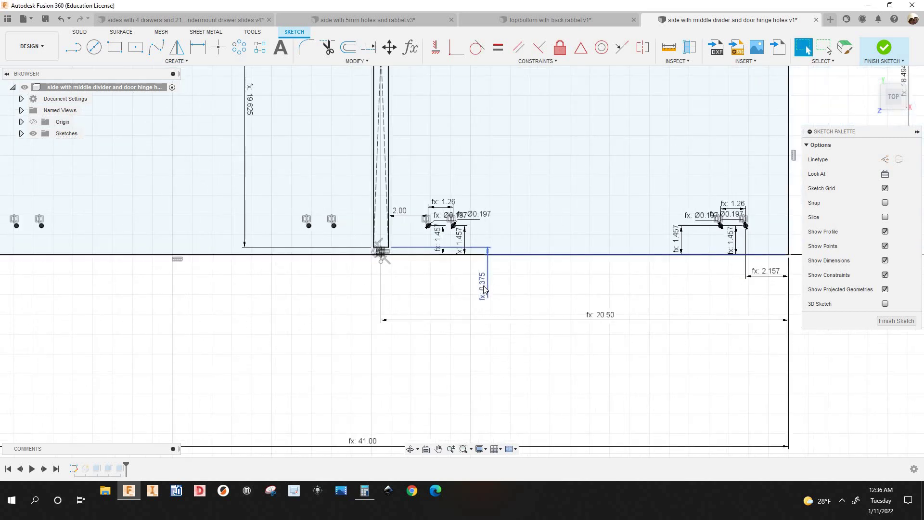
Step: Examine the front end of the middle divider slot, its offset from the panel's front edge and the neighbouring hinge hole dimensions
middle_click_drag(414, 265, 316, 289)
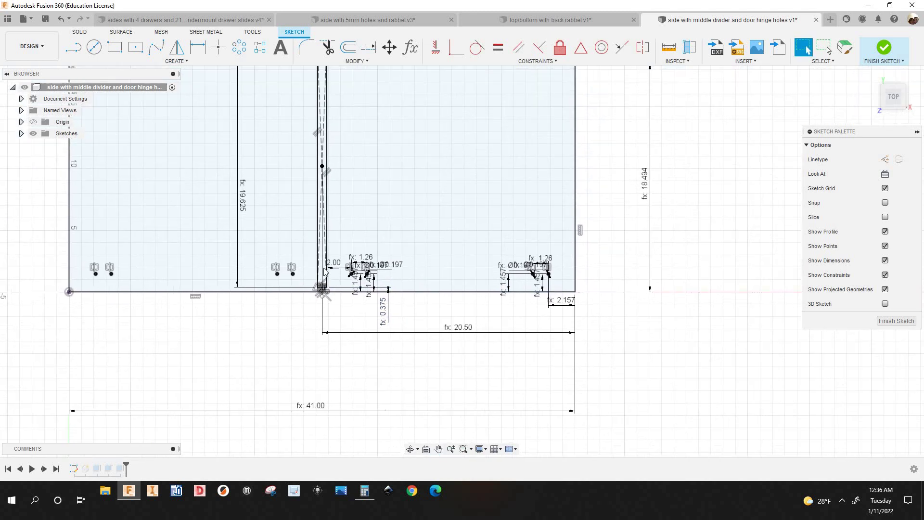
scroll(324, 268, "up", 2)
scroll(315, 294, "up", 3)
scroll(315, 296, "up", 3)
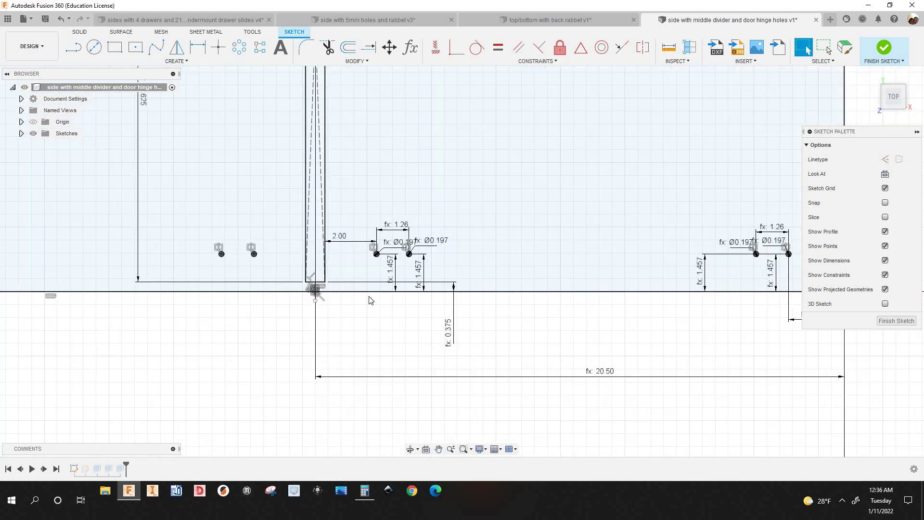
scroll(345, 297, "down", 1)
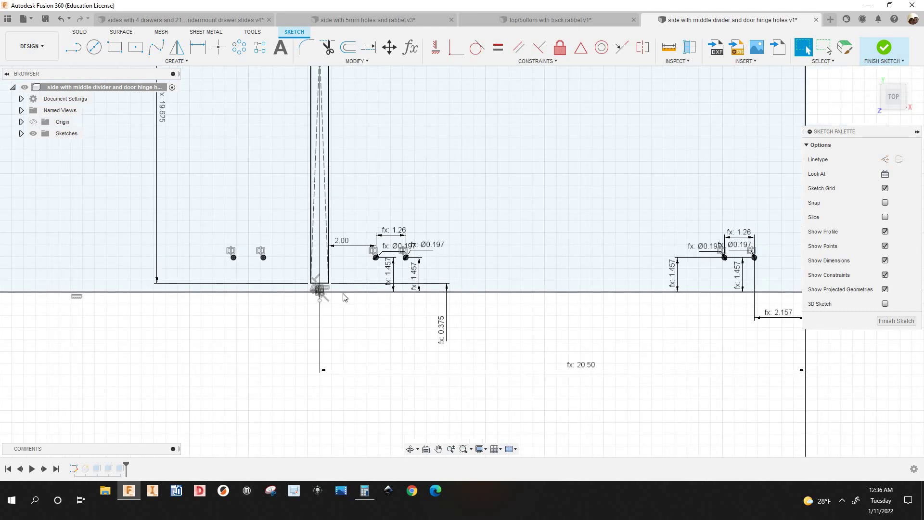
scroll(330, 288, "down", 1)
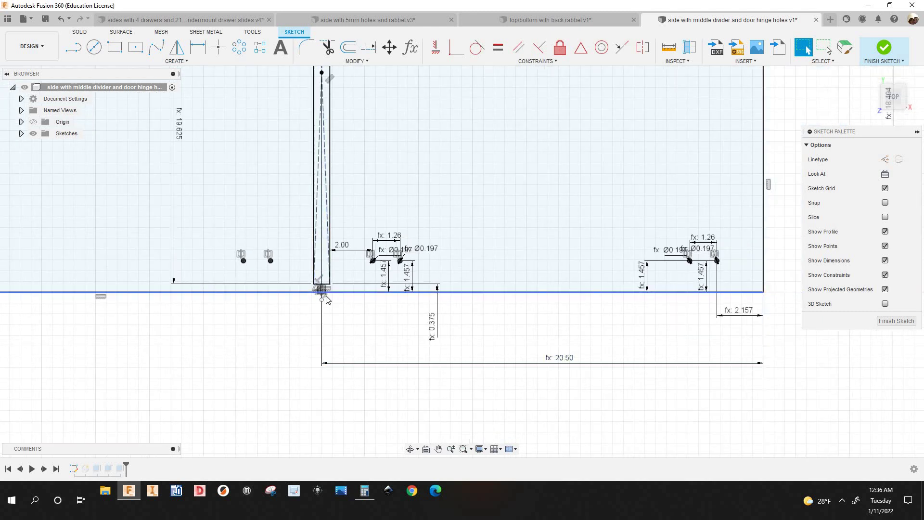
scroll(330, 298, "up", 5)
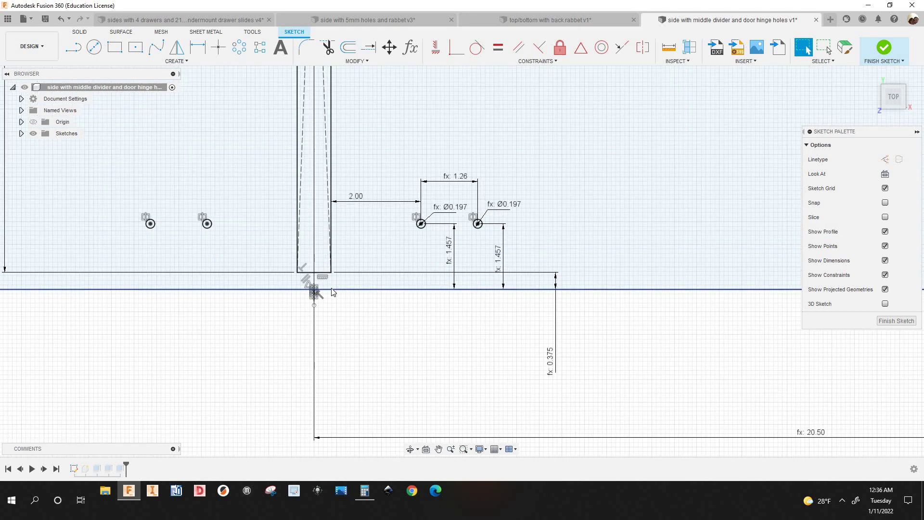
scroll(320, 292, "down", 4)
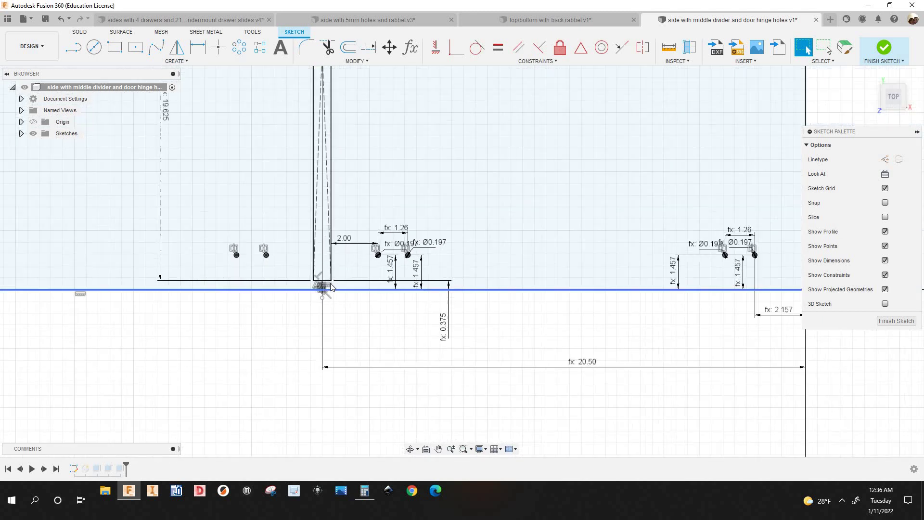
scroll(320, 292, "up", 1)
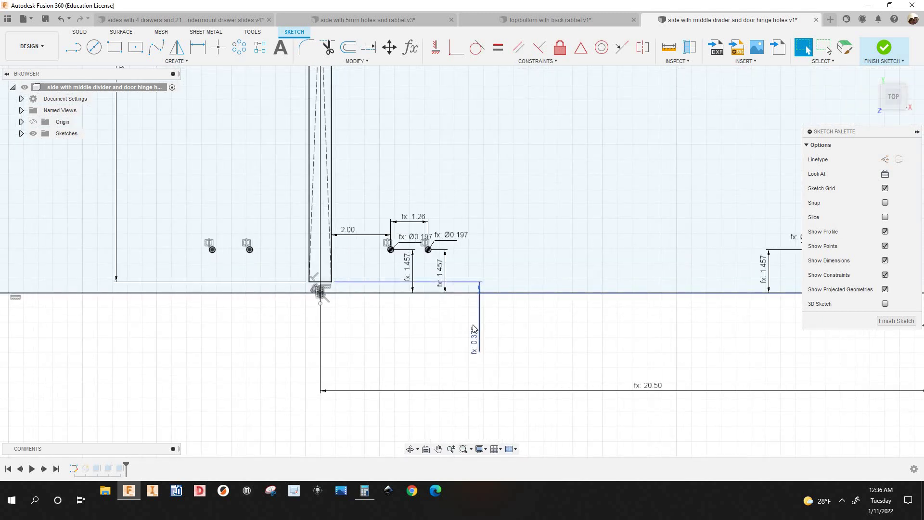
Step: Set the dividerstop user parameter to 0.125 in
left_click(410, 47)
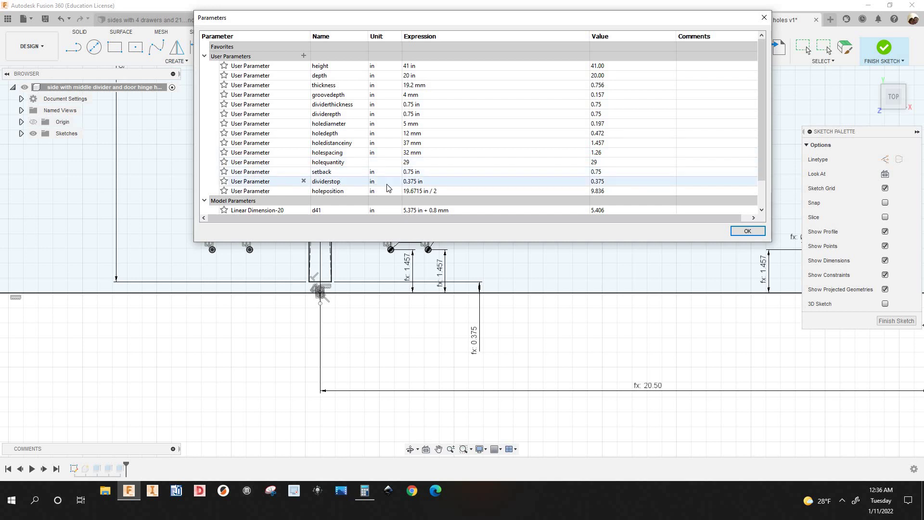
left_click(414, 182)
left_click(415, 183)
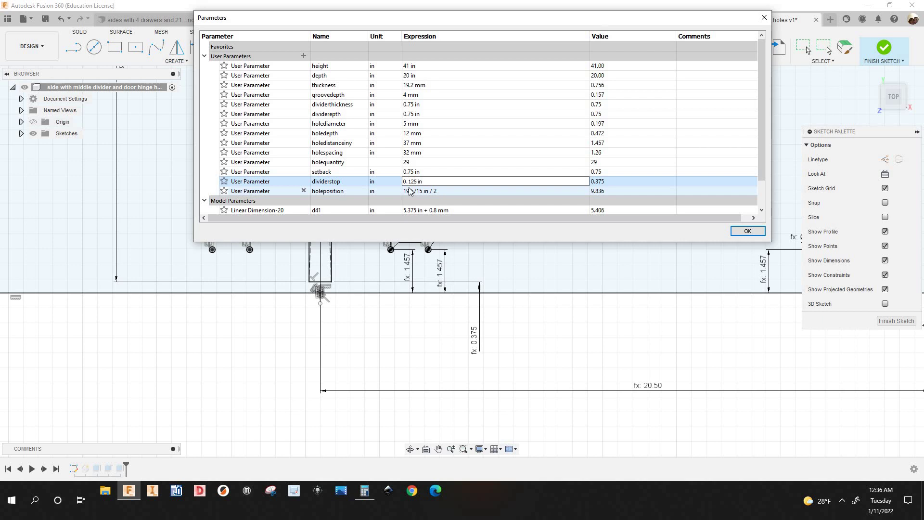
key("Return")
Step: Review the whole panel sketch and the end hinge holes against the user parameters, then close the parameter list
scroll(394, 343, "down", 5)
mouse_move(361, 455)
middle_mouse_down()
mouse_move(379, 411)
mouse_move(379, 376)
middle_mouse_up()
scroll(378, 358, "down", 3)
scroll(311, 347, "up", 2)
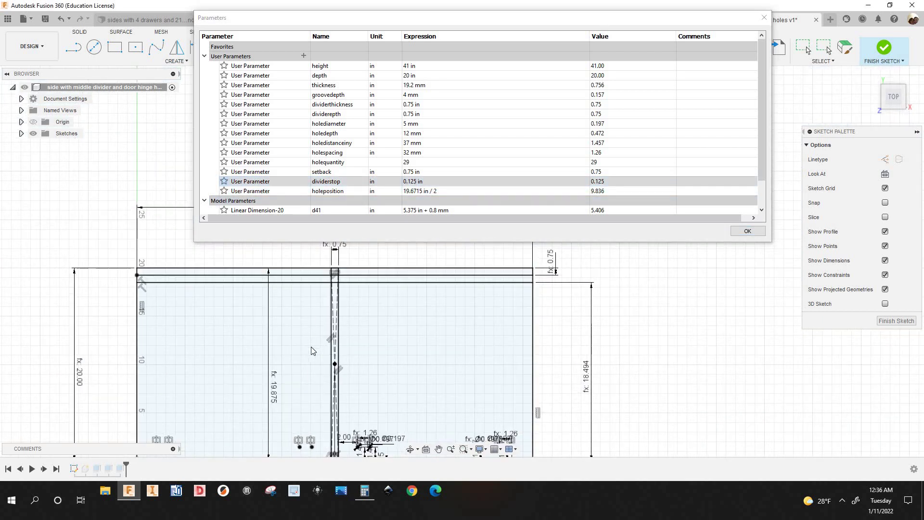
scroll(345, 330, "down", 2)
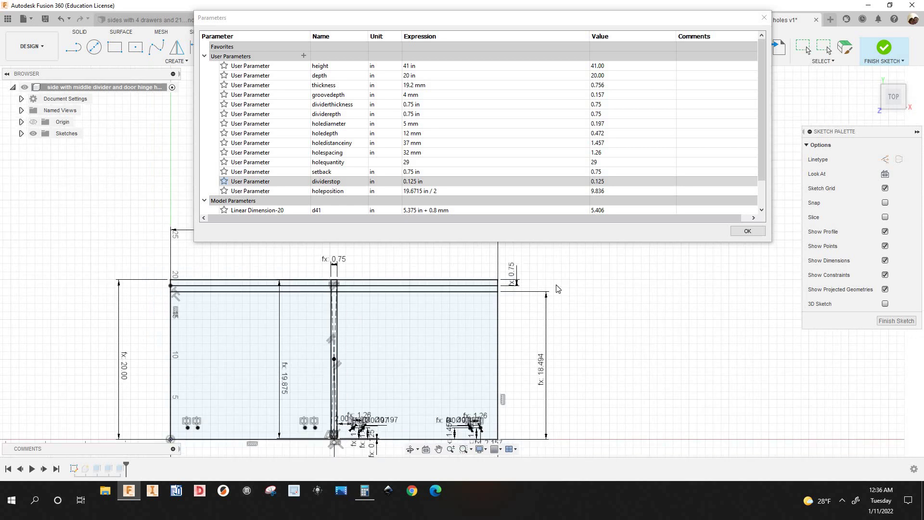
middle_click_drag(558, 312, 551, 264)
scroll(578, 344, "up", 2)
middle_click_drag(581, 379, 594, 403)
scroll(582, 284, "up", 2)
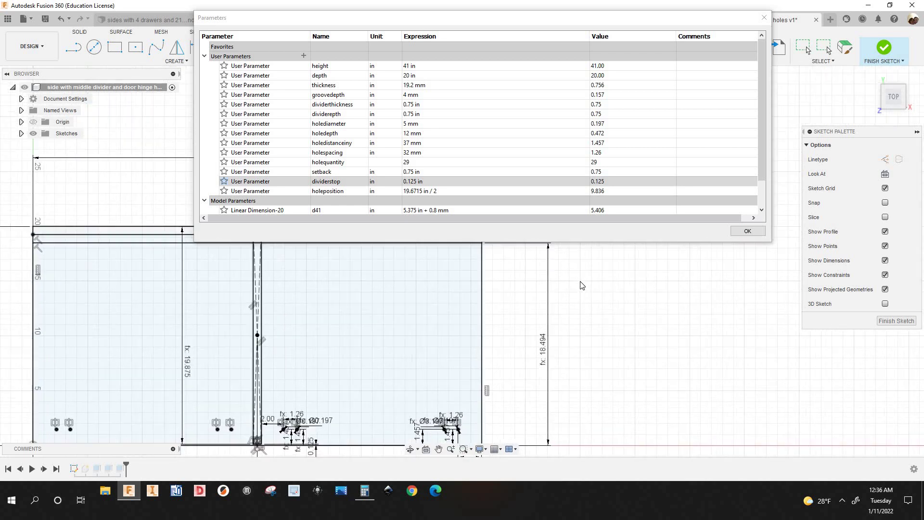
middle_click_drag(427, 410, 396, 320)
scroll(400, 378, "up", 5)
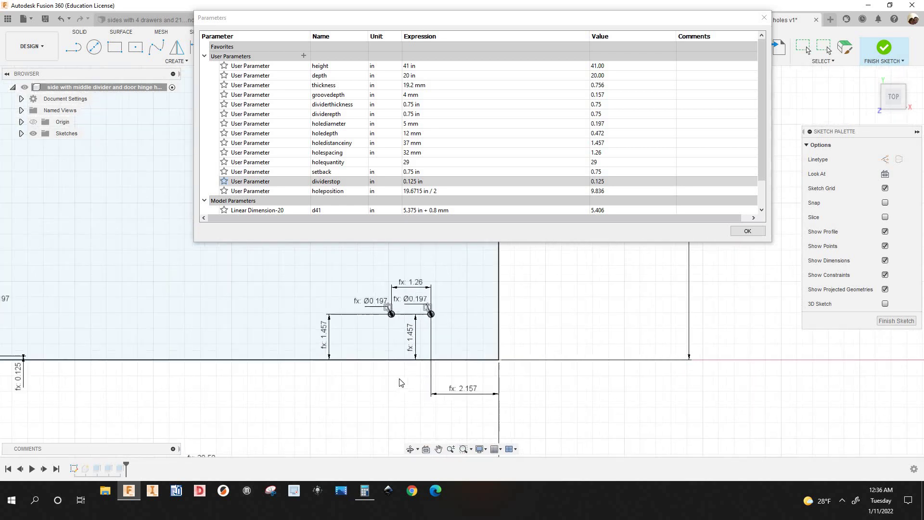
scroll(413, 292, "down", 1)
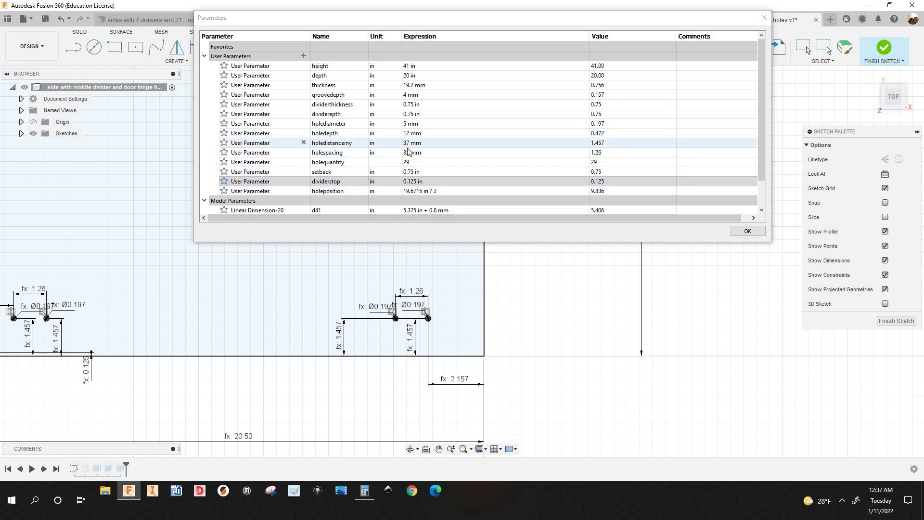
scroll(425, 354, "down", 3)
scroll(417, 348, "up", 6)
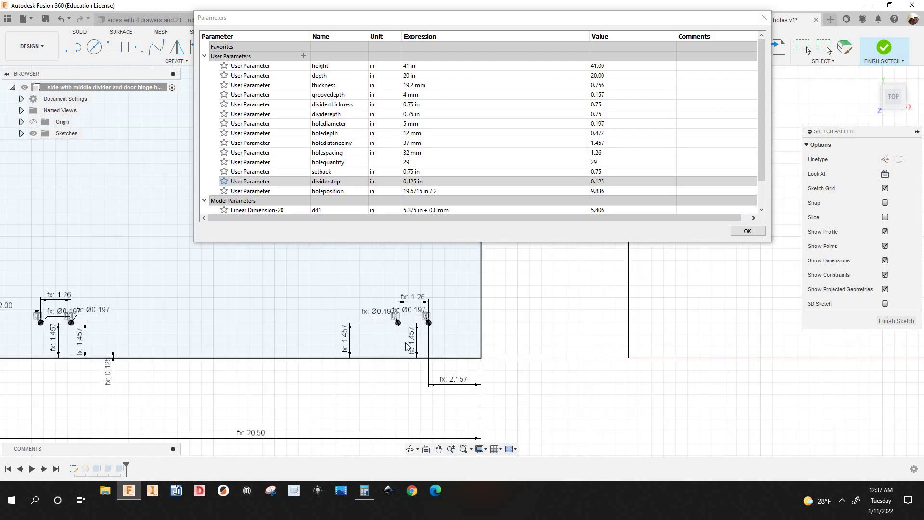
left_click(740, 234)
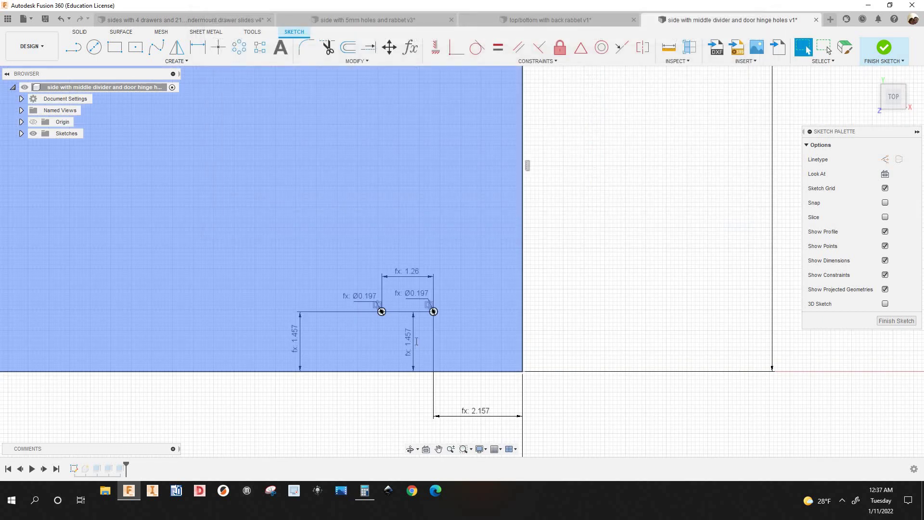
Step: Check the expressions behind the end hinge holes' front edge distance, spacing and diameter, leaving them as is
double_click(414, 341)
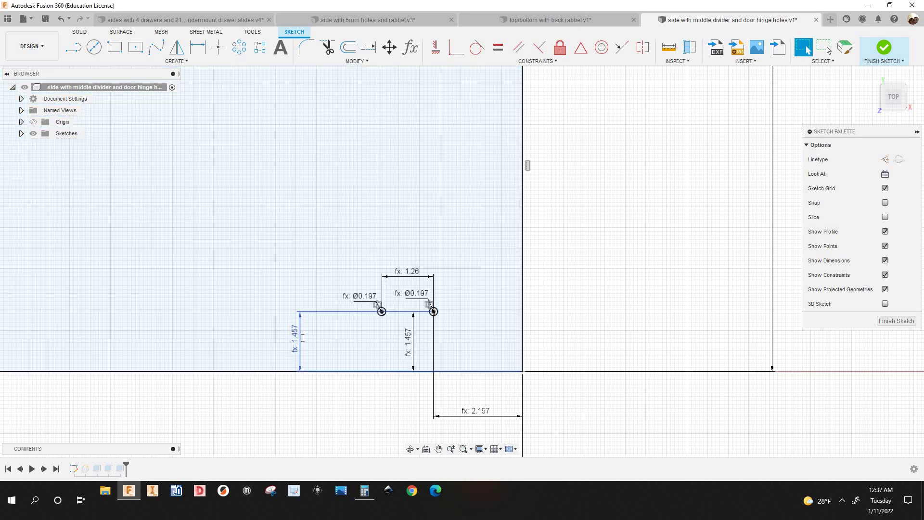
double_click(295, 338)
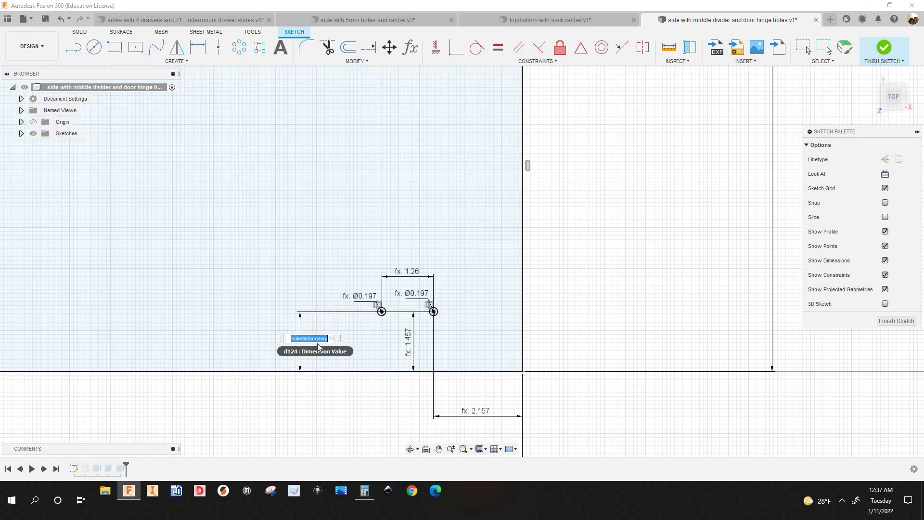
double_click(409, 277)
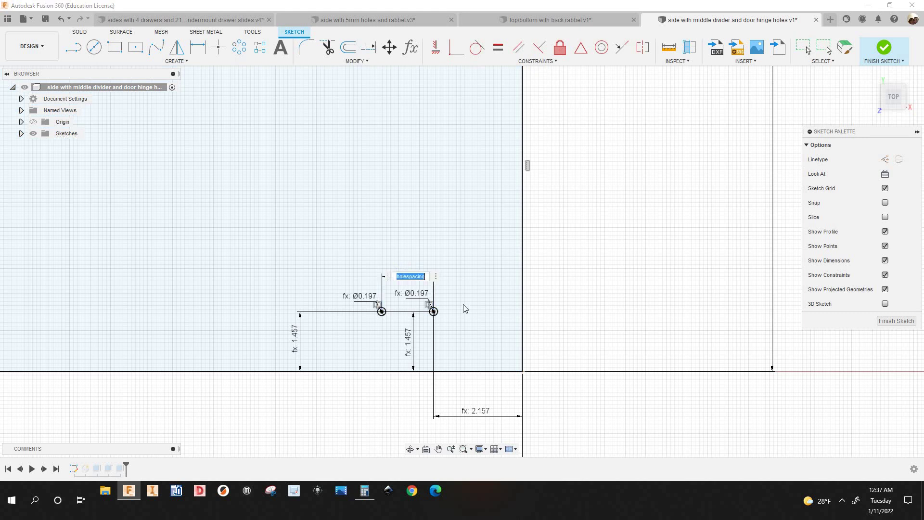
scroll(548, 318, "down", 3)
scroll(573, 316, "down", 4)
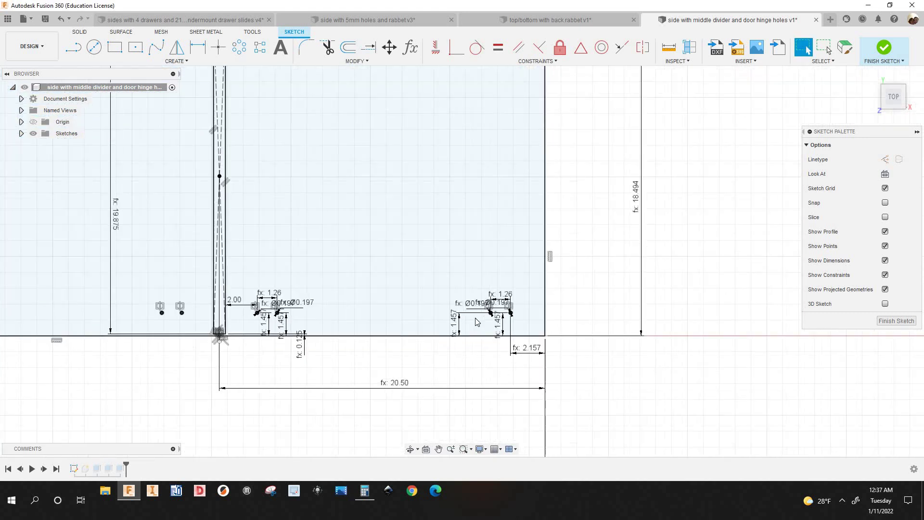
scroll(482, 320, "up", 5)
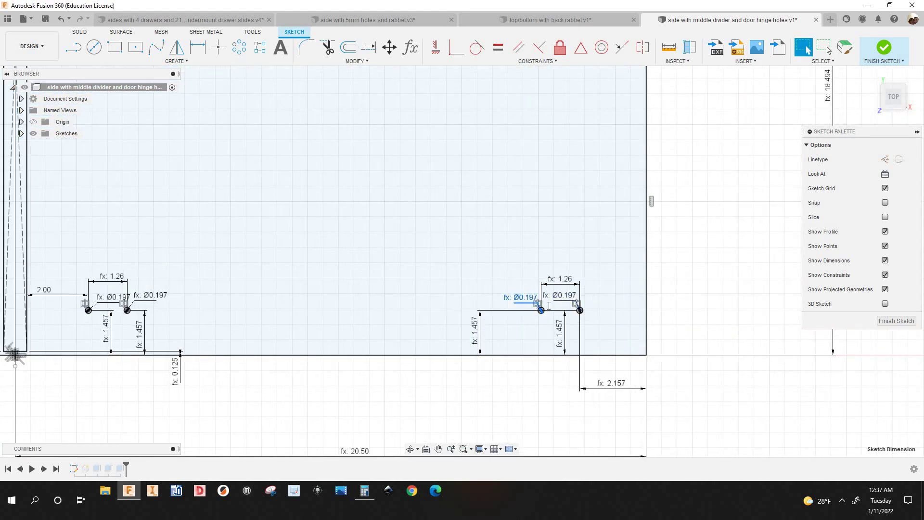
double_click(576, 302)
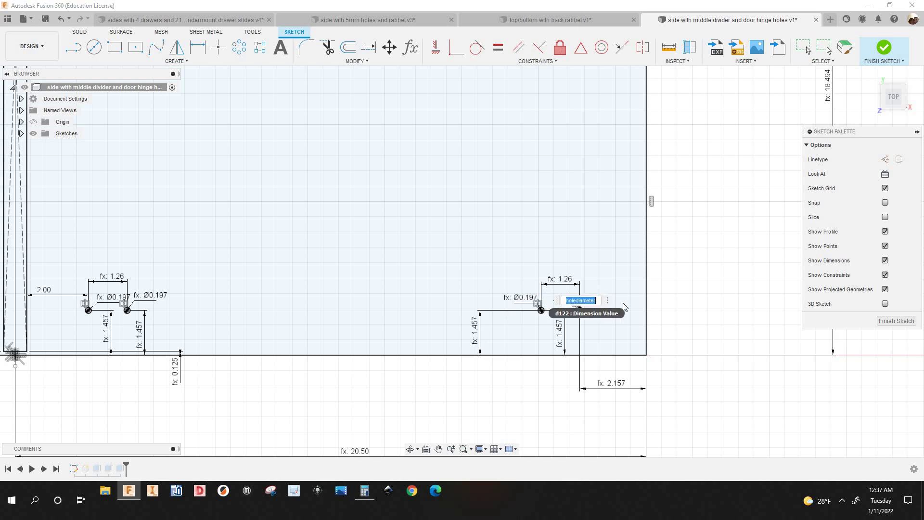
key("Escape")
Step: Examine how the outermost hinge hole is located from the panel's end edge, comparing it with the whole hinge hole layout
scroll(410, 351, "down", 4)
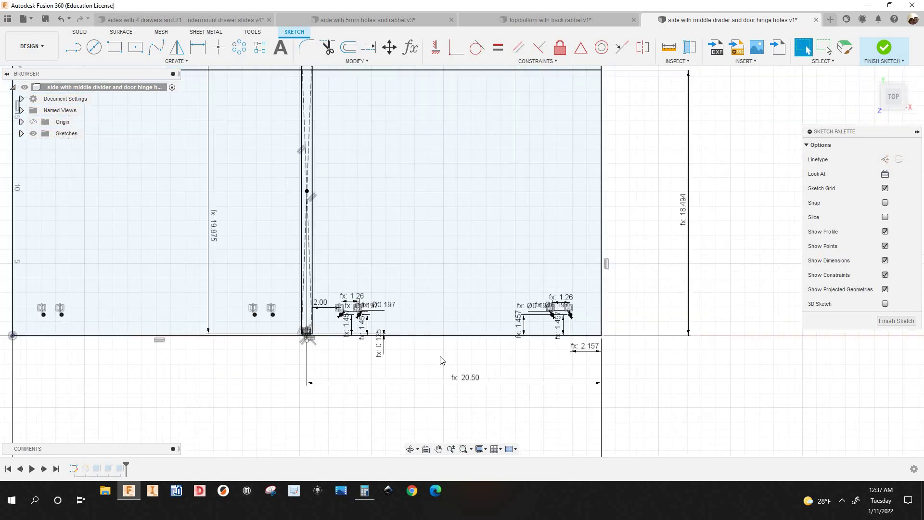
scroll(582, 359, "up", 5)
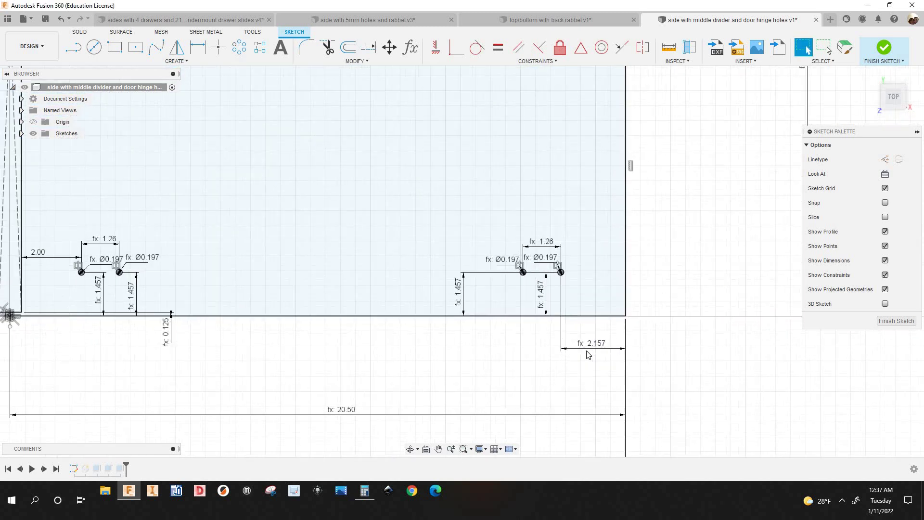
scroll(590, 353, "up", 2)
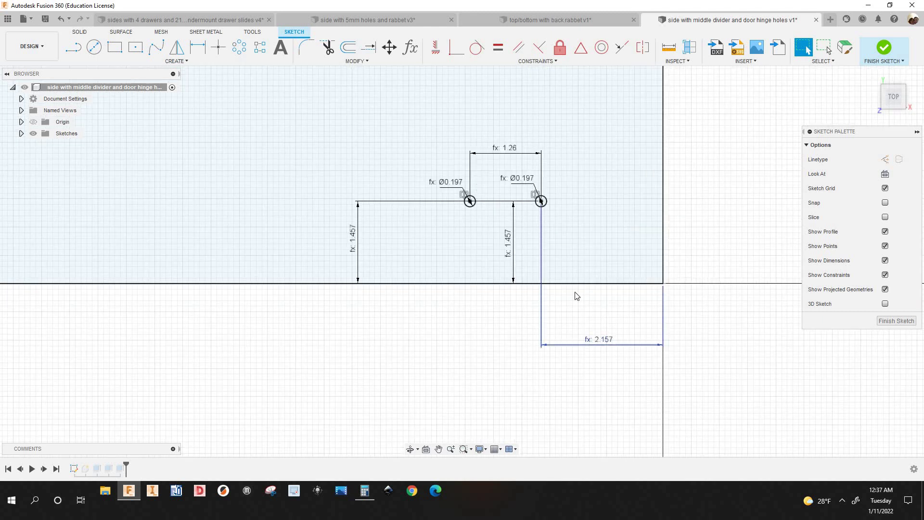
scroll(590, 339, "up", 1)
left_click(527, 168)
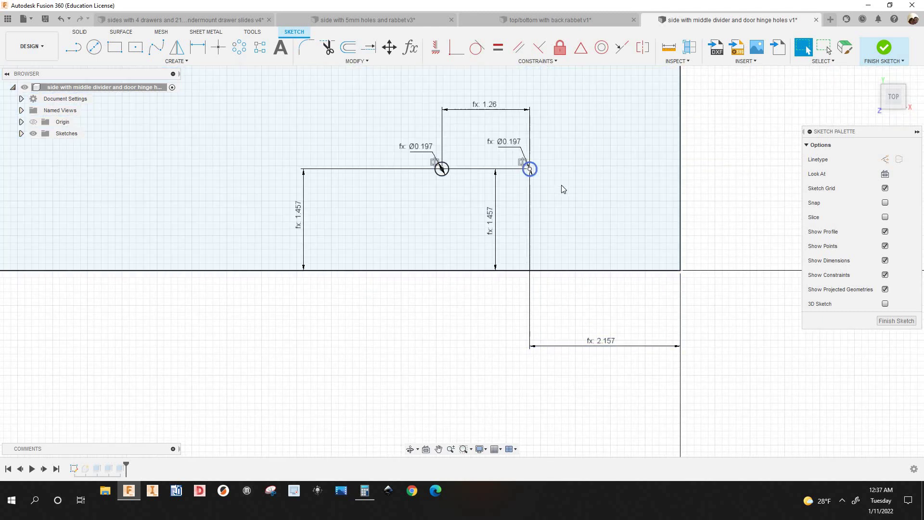
scroll(558, 197, "down", 1)
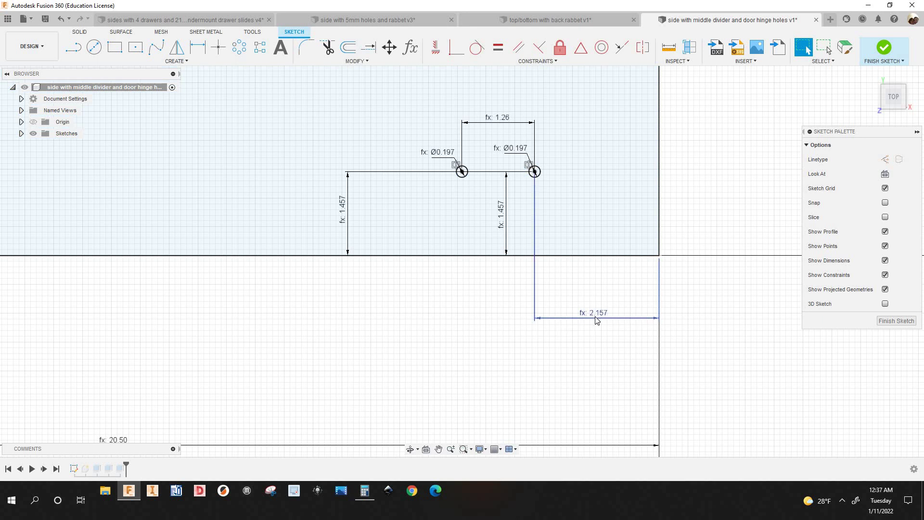
scroll(599, 308, "down", 5)
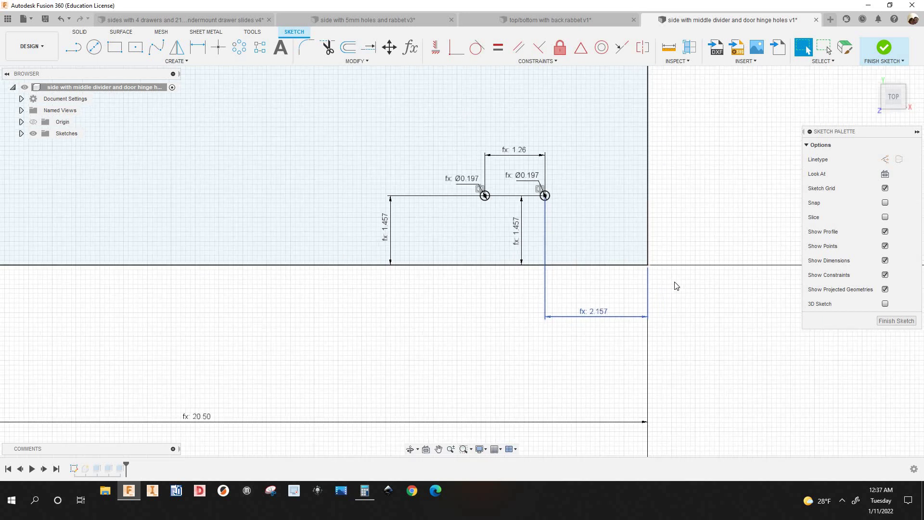
middle_click_drag(601, 315, 537, 364)
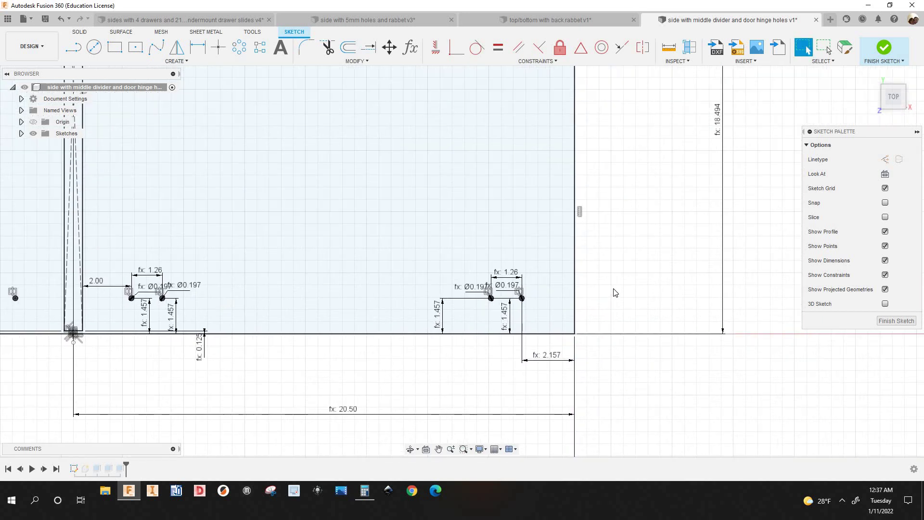
scroll(601, 308, "down", 4)
middle_click_drag(592, 265, 539, 297)
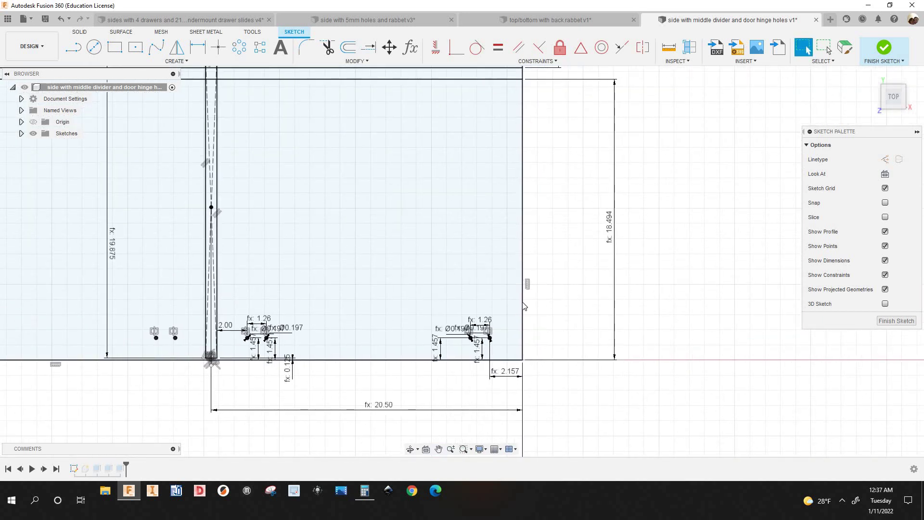
left_click(509, 355)
left_click(524, 350)
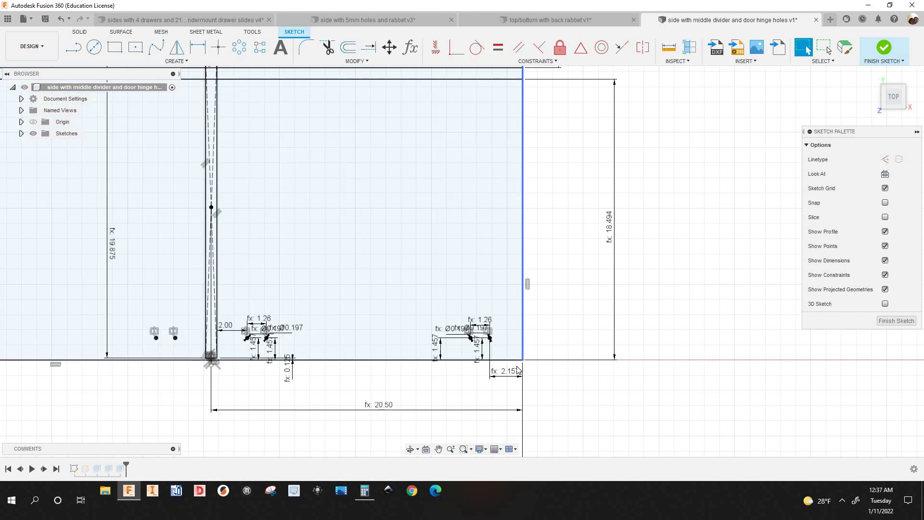
Step: Open the dimension from the outermost hinge hole to the panel's end edge to inspect its expression
scroll(519, 366, "up", 5)
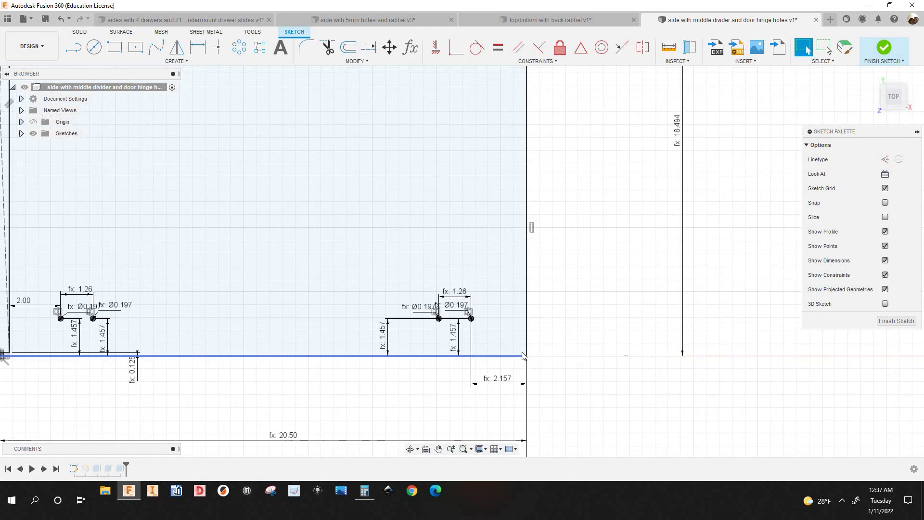
left_click(526, 342)
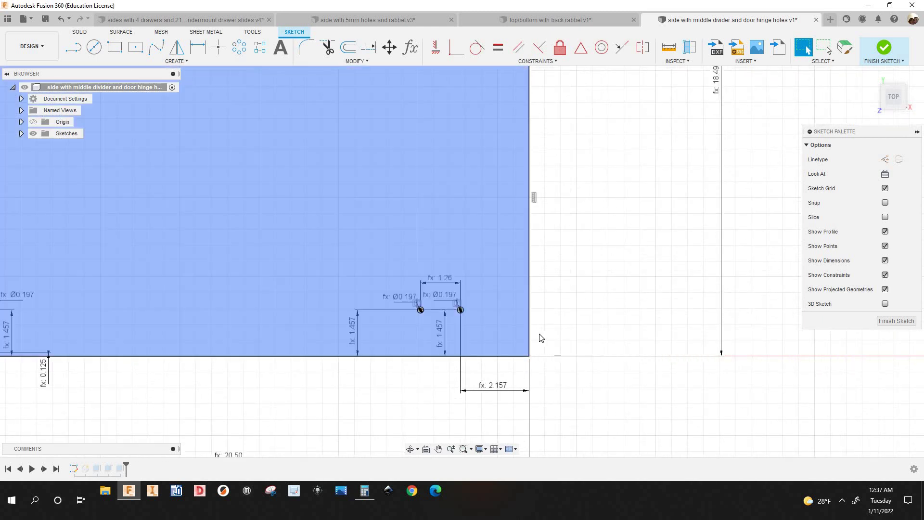
scroll(539, 333, "up", 1)
scroll(446, 308, "up", 3)
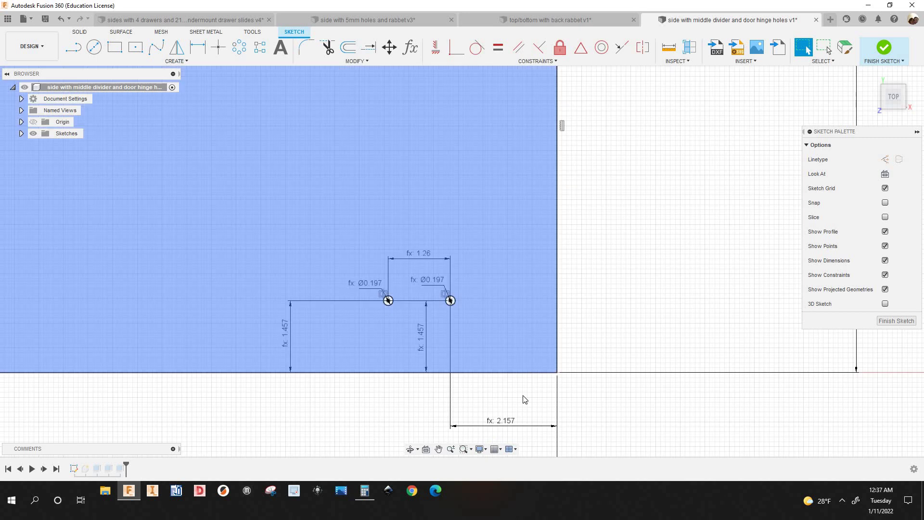
scroll(524, 399, "down", 1)
double_click(498, 399)
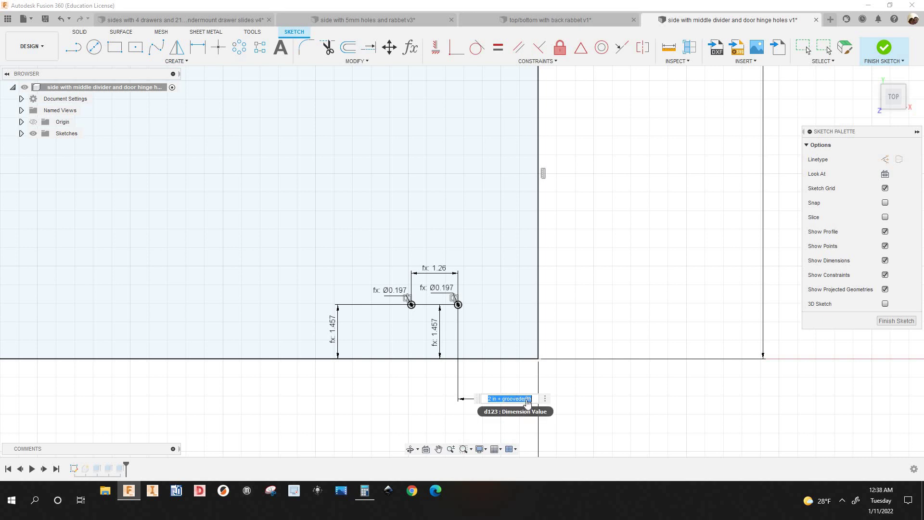
Step: Check the user parameters, and set the outermost hinge hole's distance from the panel's end edge to 3 in + groovedepth
left_click(411, 52)
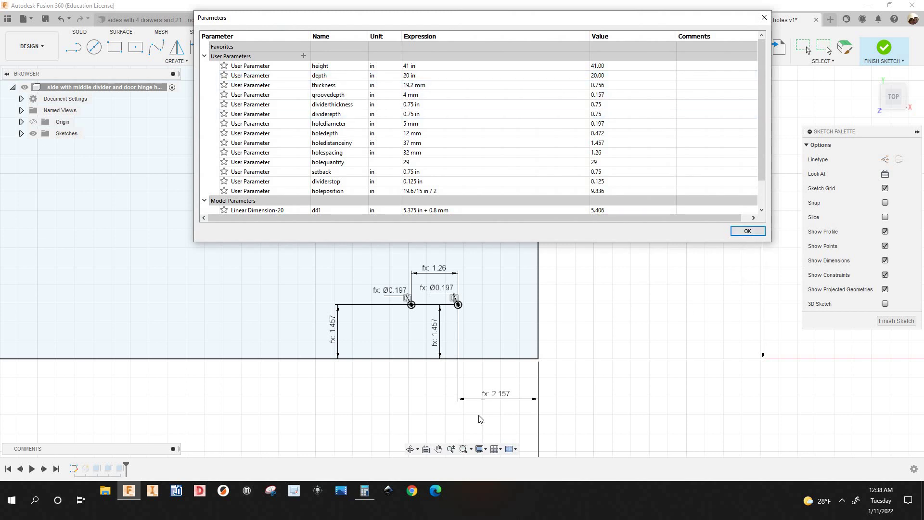
key("Return")
double_click(496, 393)
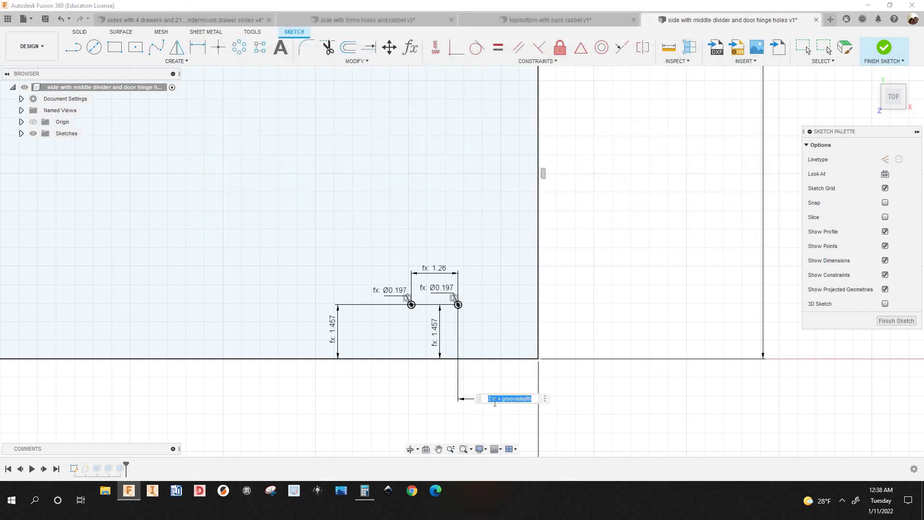
left_click_drag(491, 398, 472, 399)
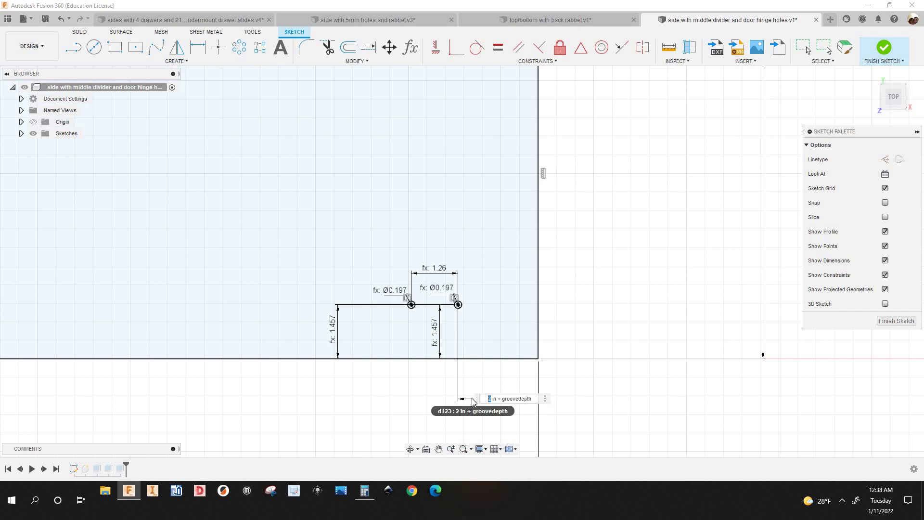
key("Return")
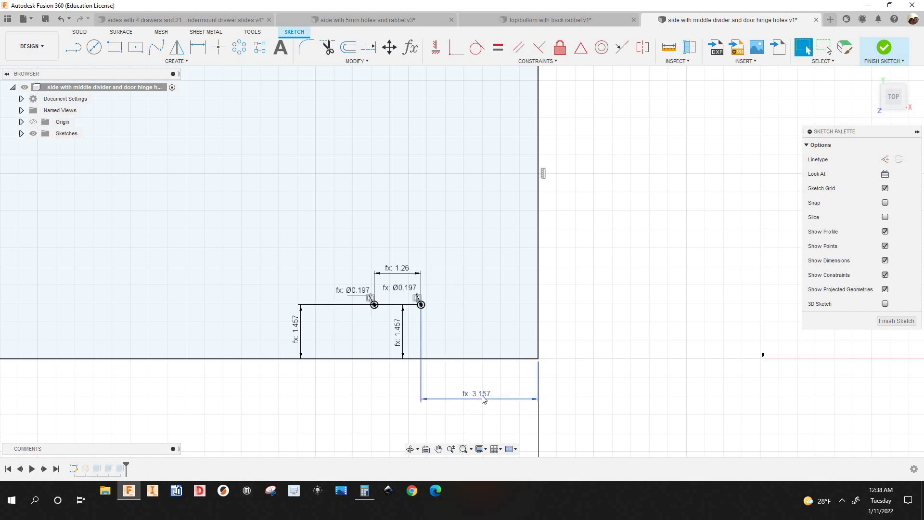
Step: Set the distance from the middle divider groove to the nearest hinge hole to 3 in
scroll(150, 375, "down", 3)
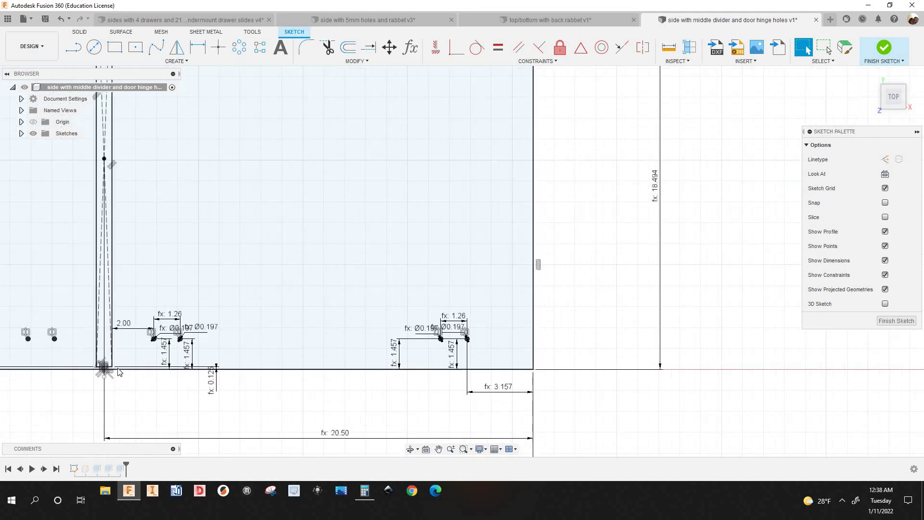
scroll(126, 318, "up", 2)
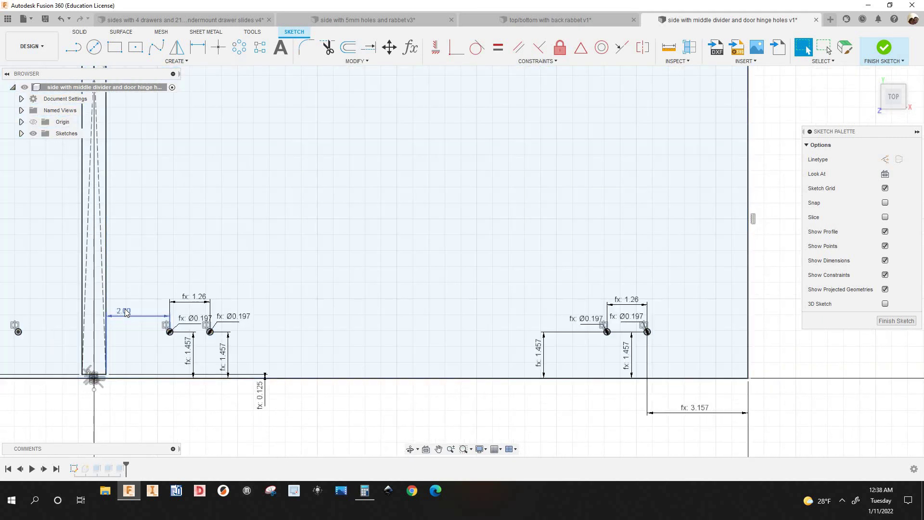
double_click(125, 313)
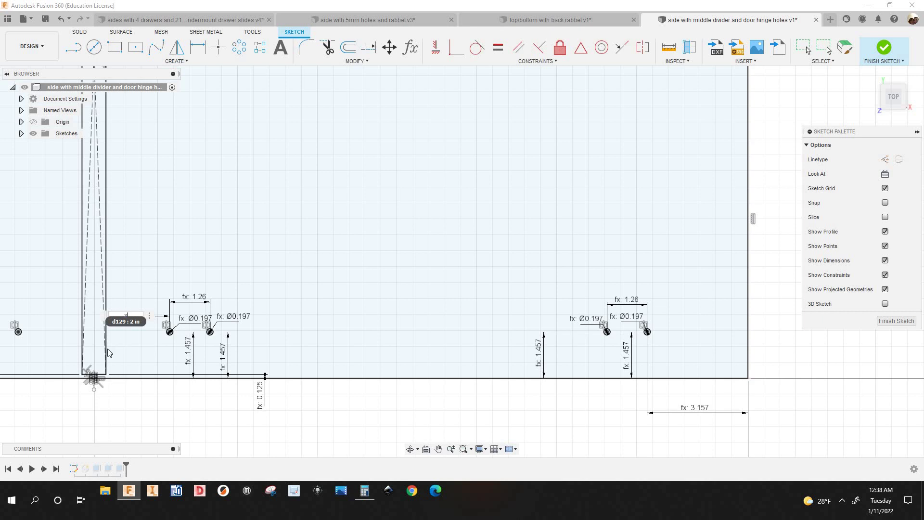
scroll(103, 353, "up", 2)
type("3")
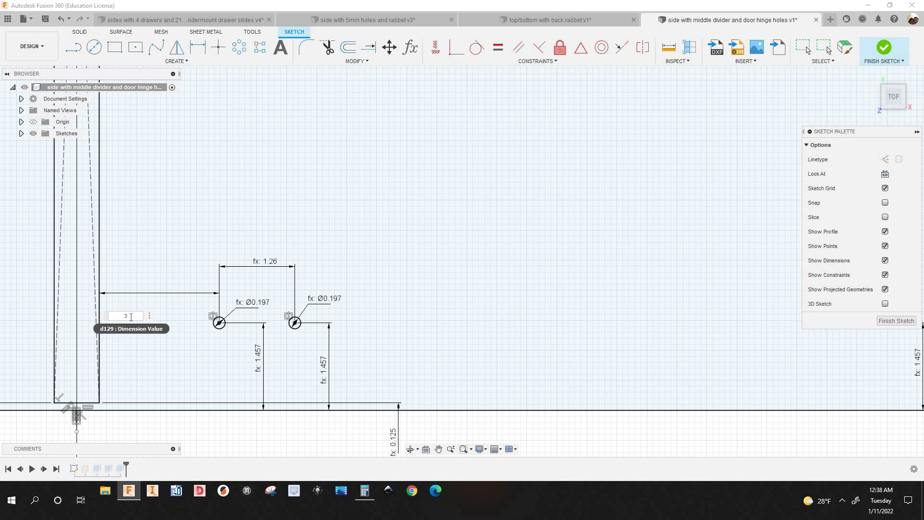
key("Return")
scroll(588, 376, "down", 3)
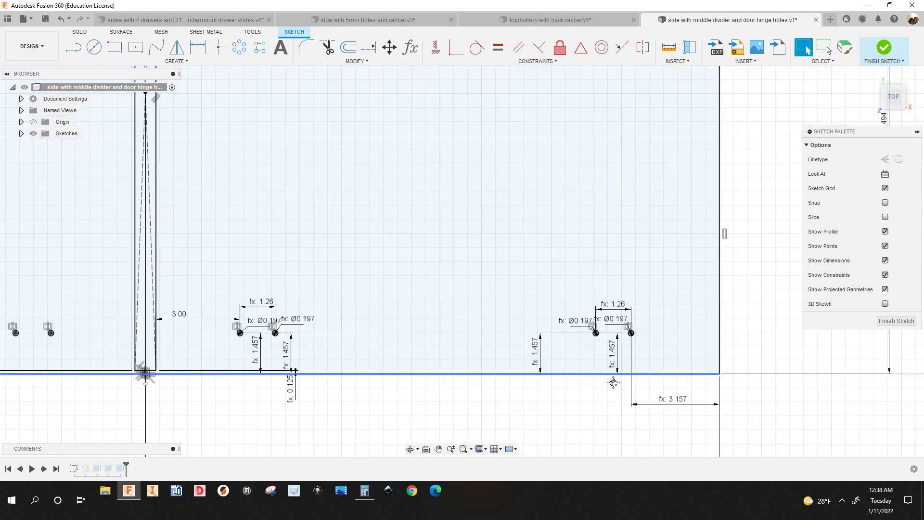
Step: Change the groovedepth user parameter to 6 mm
middle_click_drag(647, 402, 486, 372)
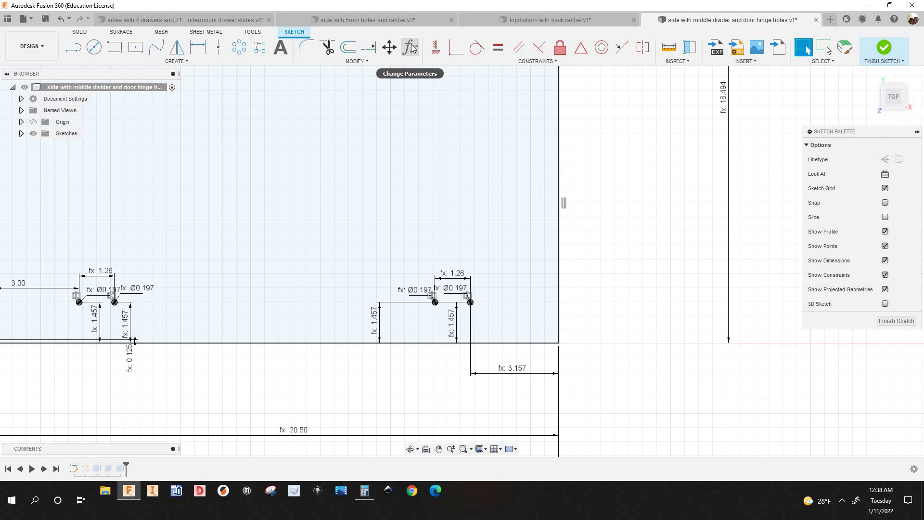
left_click(410, 47)
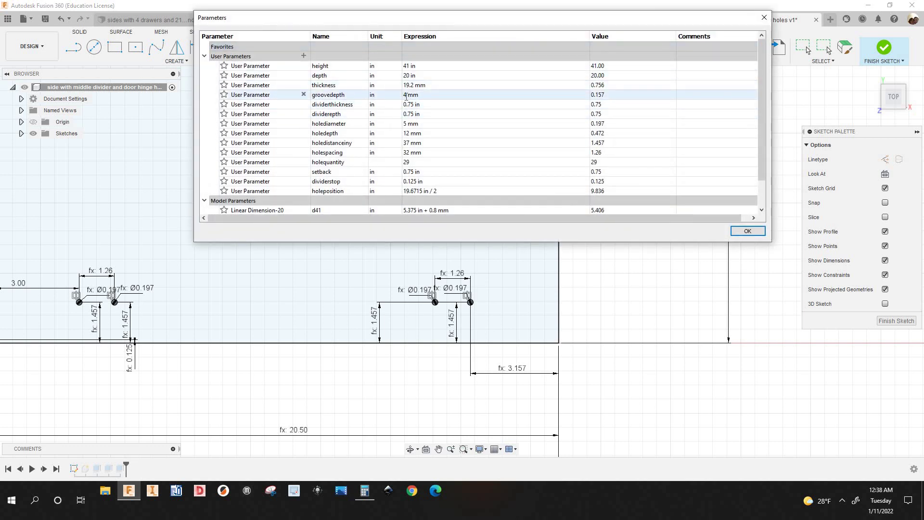
double_click(406, 95)
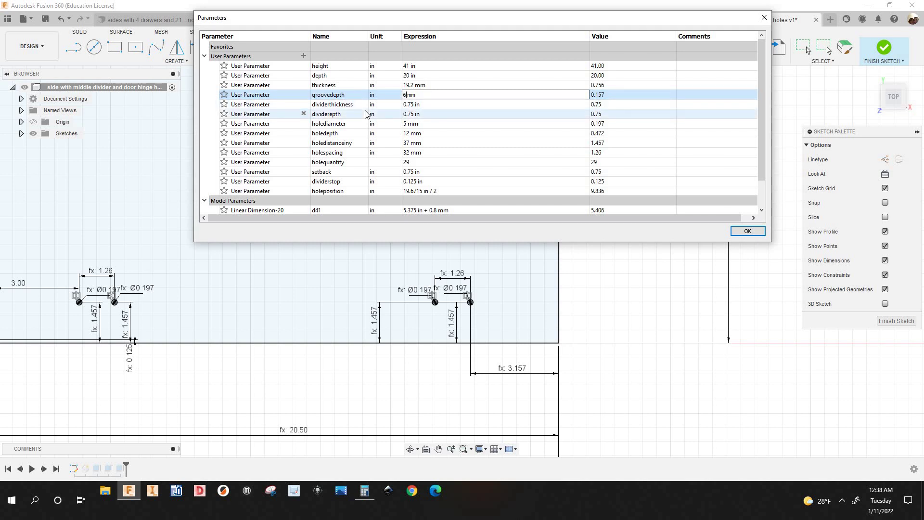
key("Return")
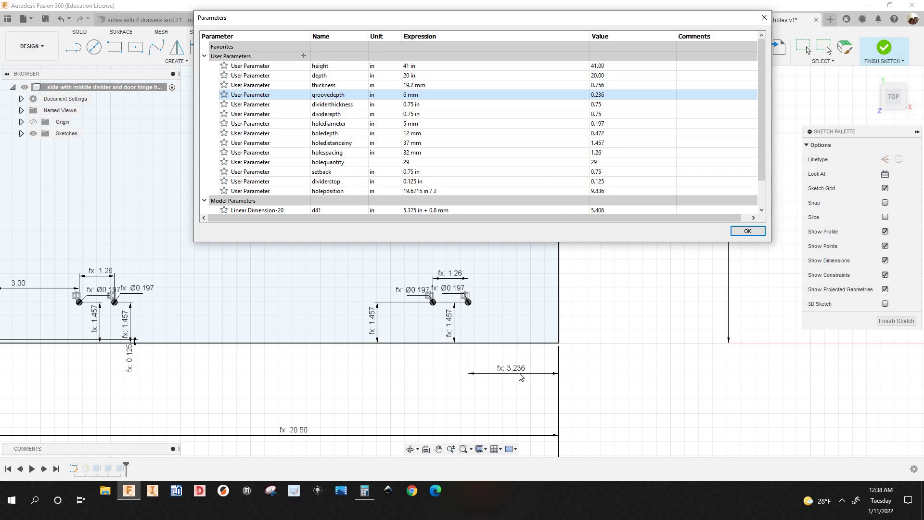
Step: Examine how the end hinge hole distance and the rest of the panel sketch respond to the groovedepth parameter
scroll(448, 402, "down", 2)
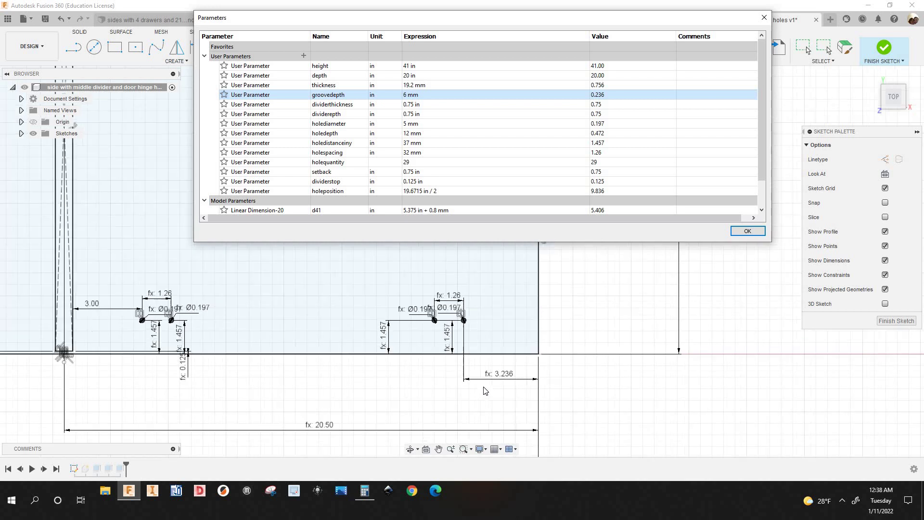
scroll(482, 389, "up", 2)
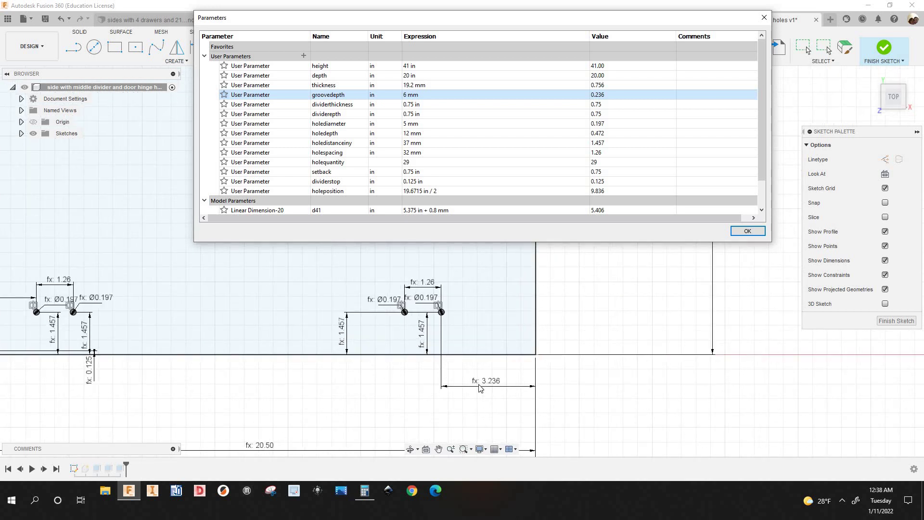
scroll(495, 387, "up", 2)
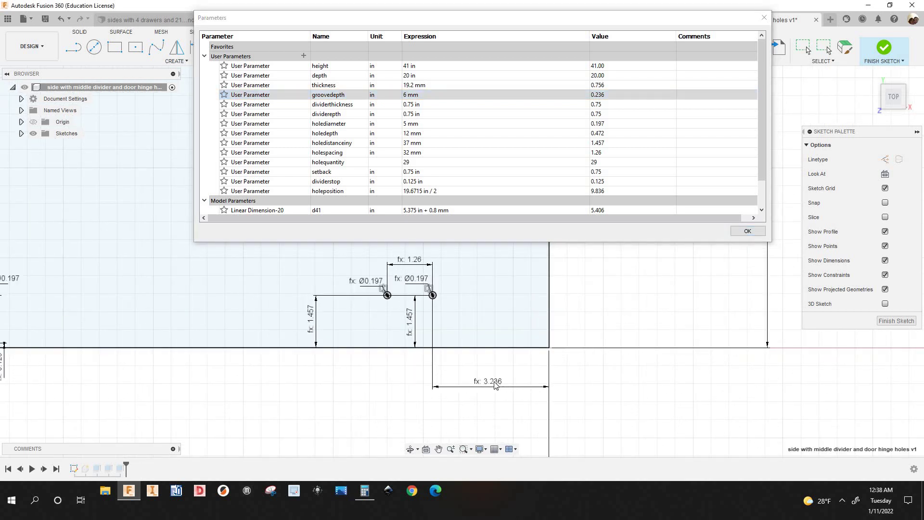
scroll(496, 385, "down", 2)
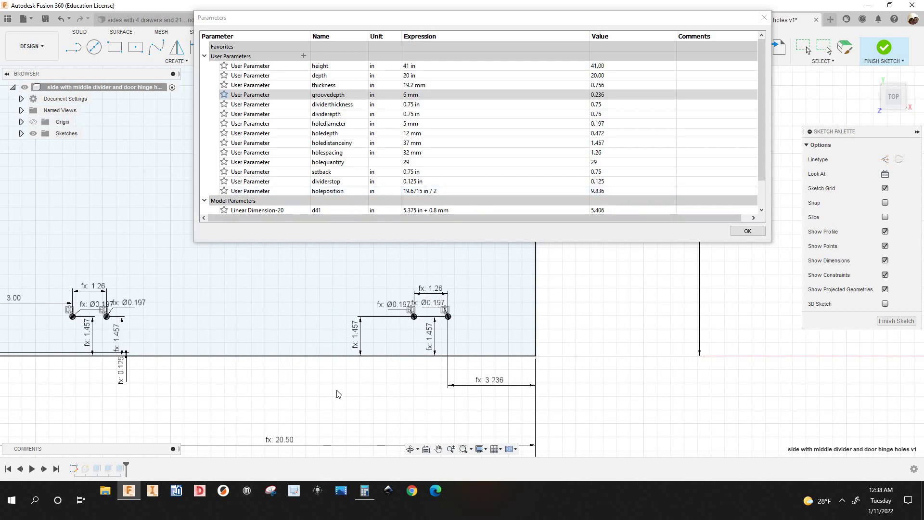
scroll(351, 388, "down", 5)
scroll(202, 409, "down", 1)
middle_click_drag(202, 409, 257, 444)
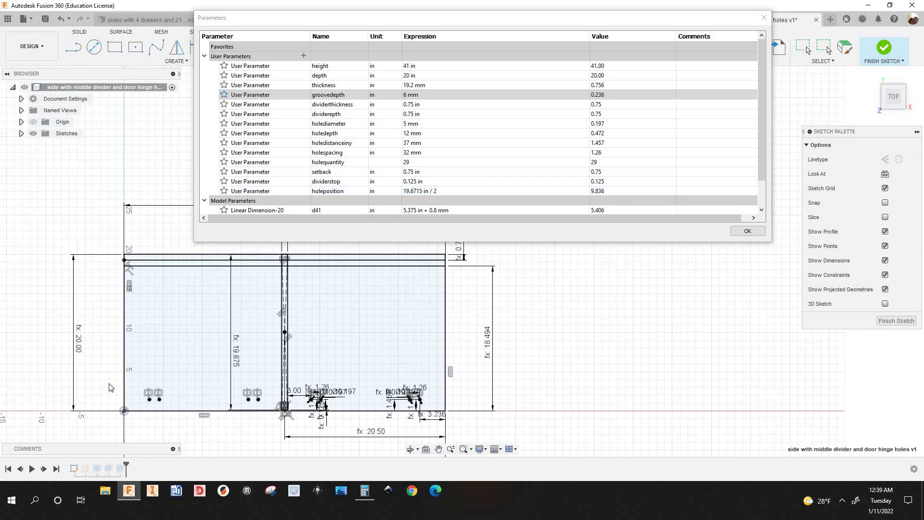
scroll(111, 387, "down", 2)
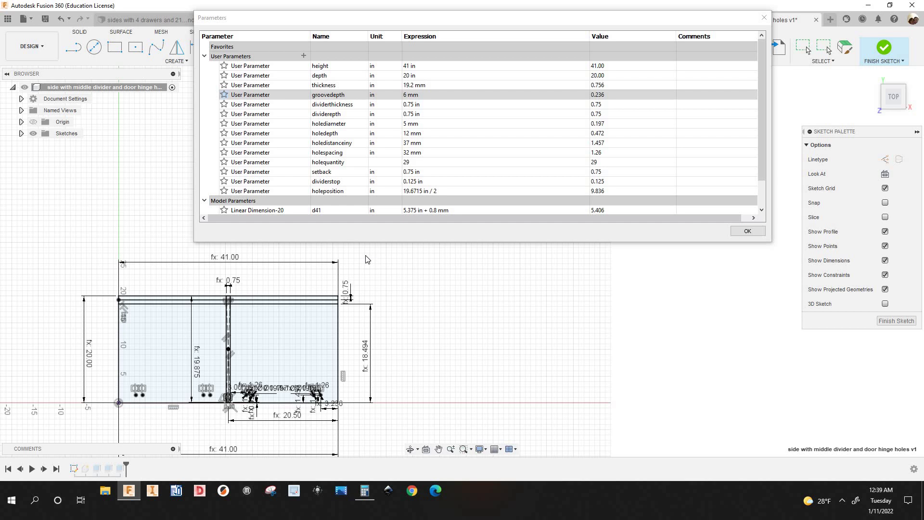
Step: Set the setback user parameter for the back groove to 0.5 in
scroll(367, 260, "up", 2)
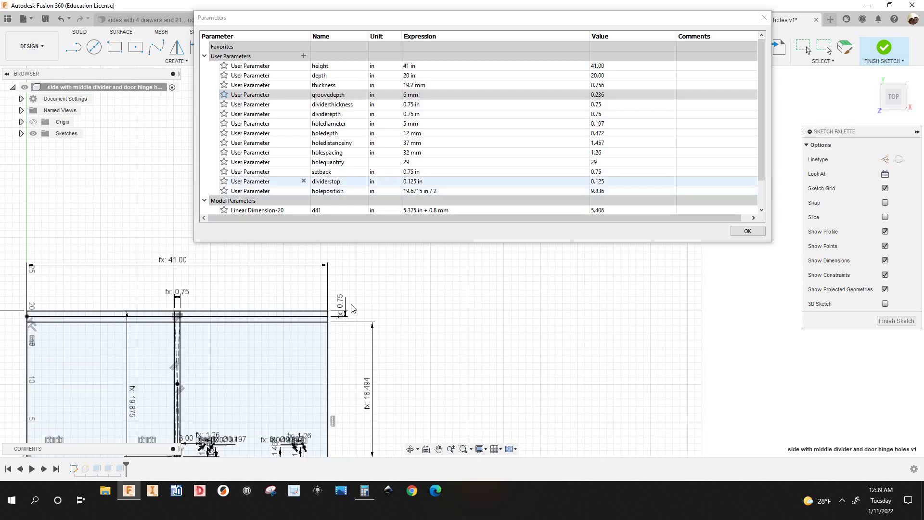
scroll(375, 288, "up", 2)
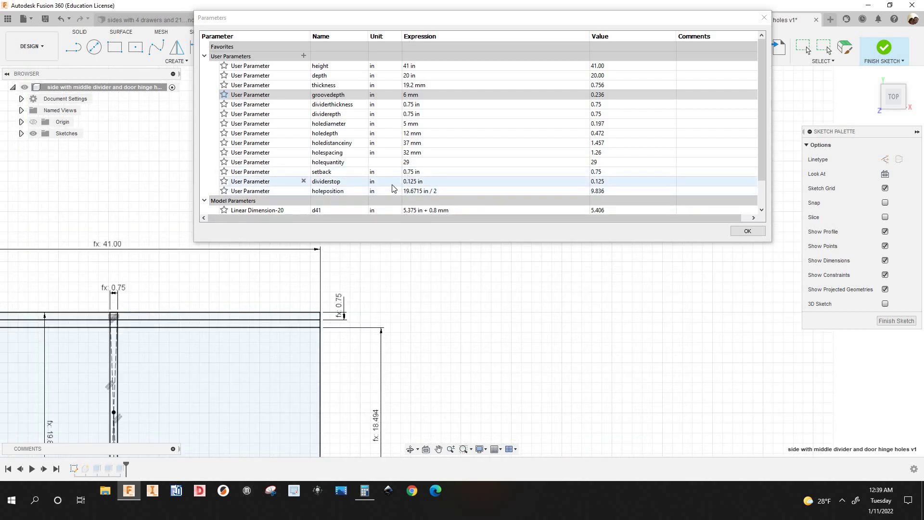
double_click(424, 172)
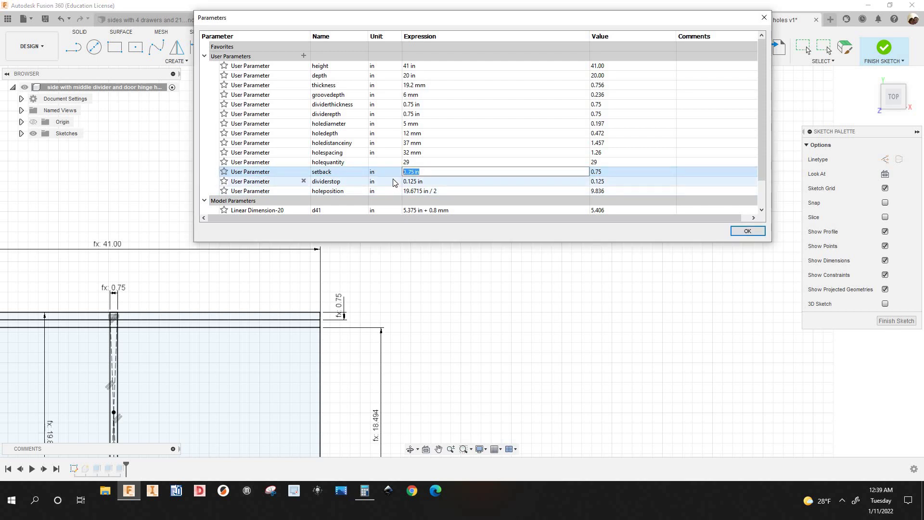
type("0.5")
key("Return")
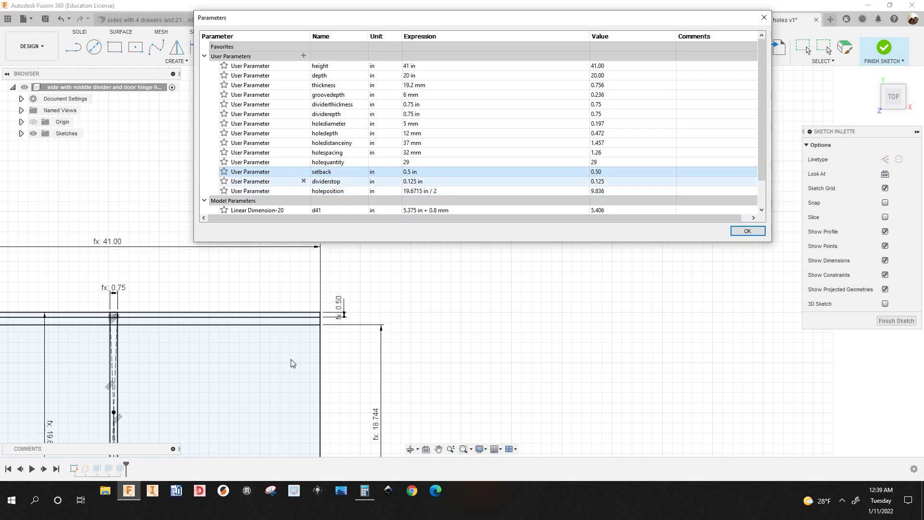
Step: Review the back groove in the sketch, accept the parameters and finish the sketch to return to the solid panel
scroll(290, 359, "down", 3)
scroll(311, 341, "up", 5)
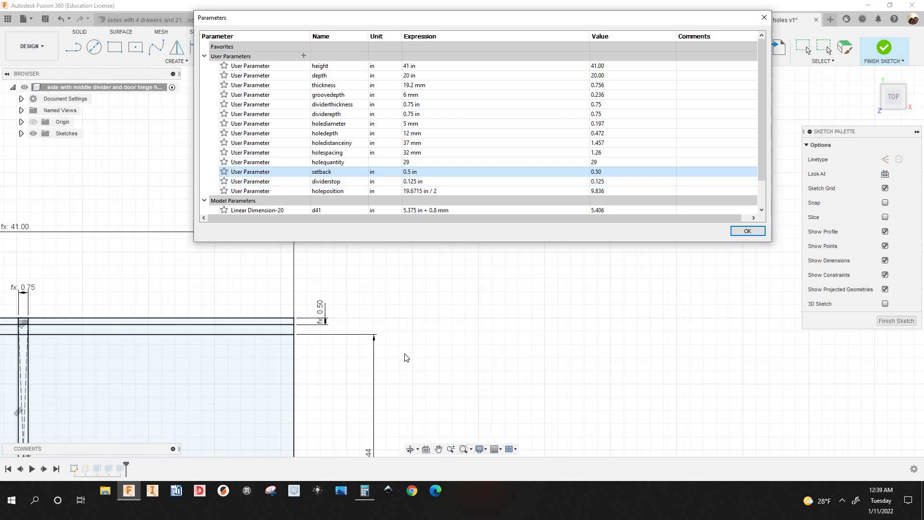
scroll(418, 357, "down", 3)
scroll(367, 346, "down", 2)
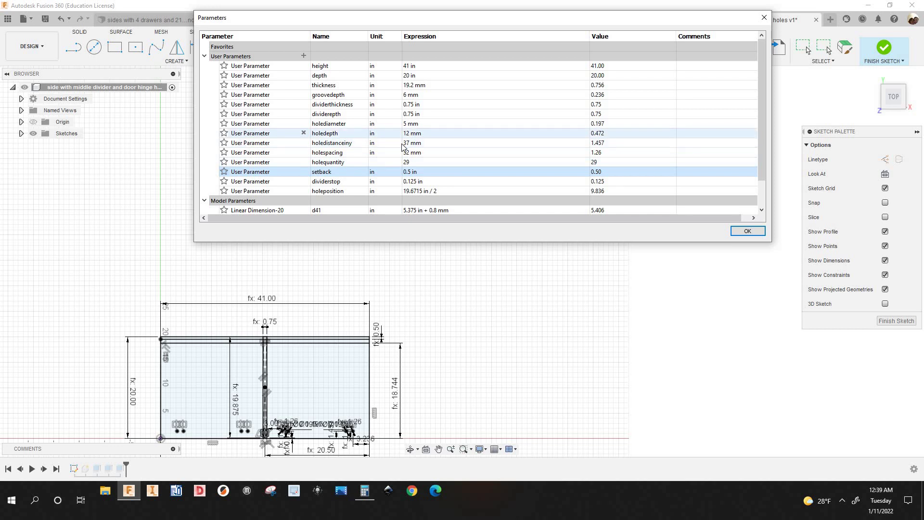
left_click(743, 233)
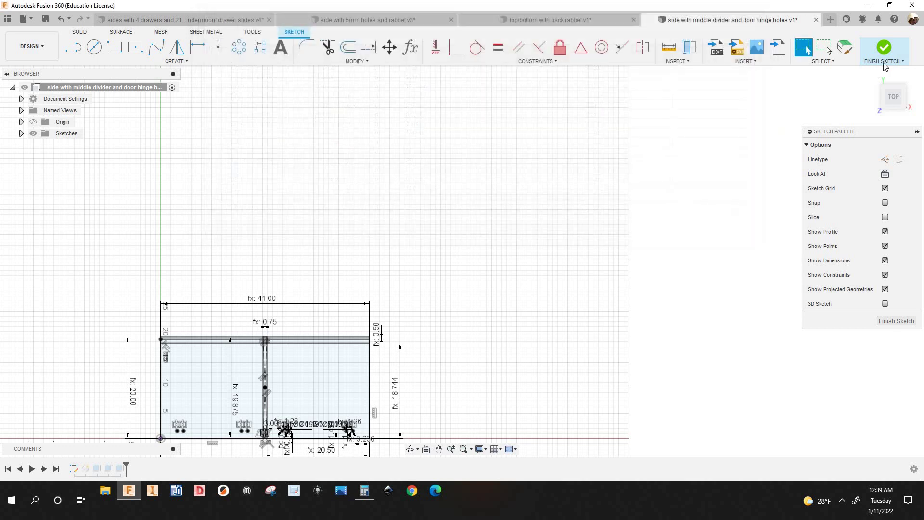
left_click(884, 61)
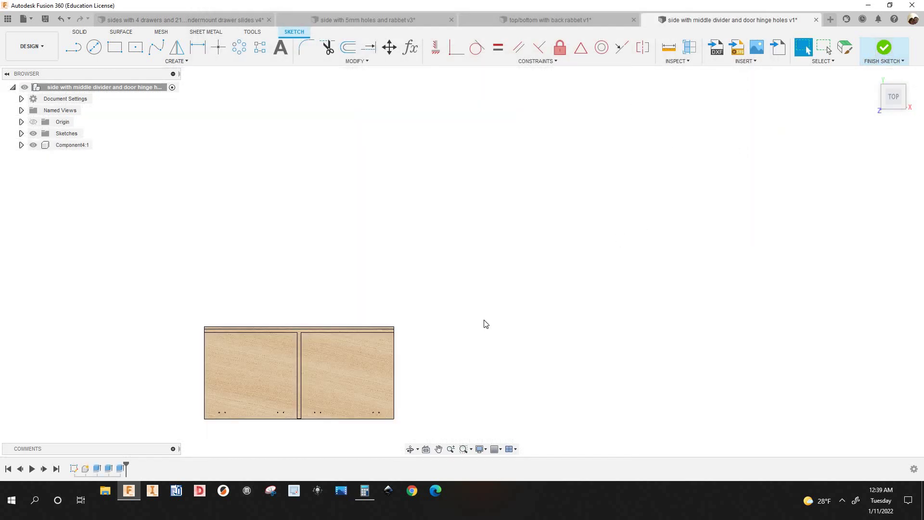
scroll(312, 378, "up", 4)
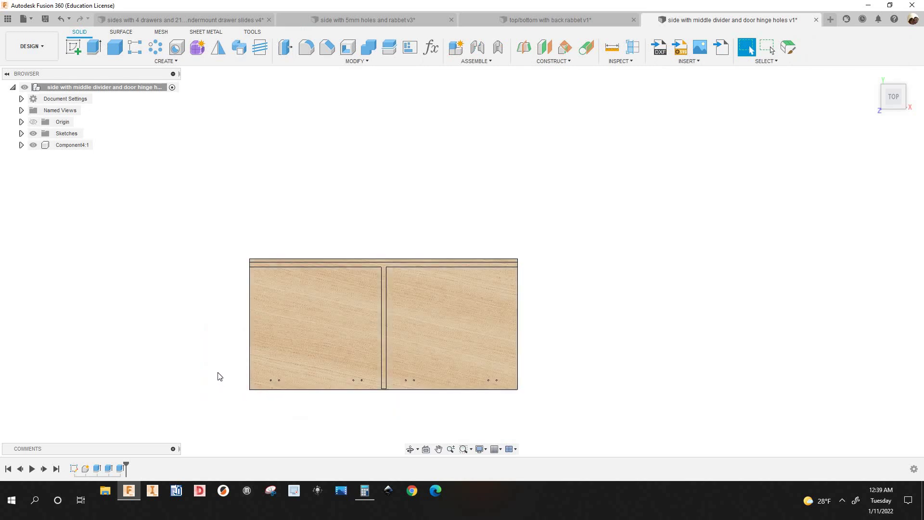
Step: Switch to the Manufacture workspace and regenerate all toolpaths in Setup1
left_click(30, 47)
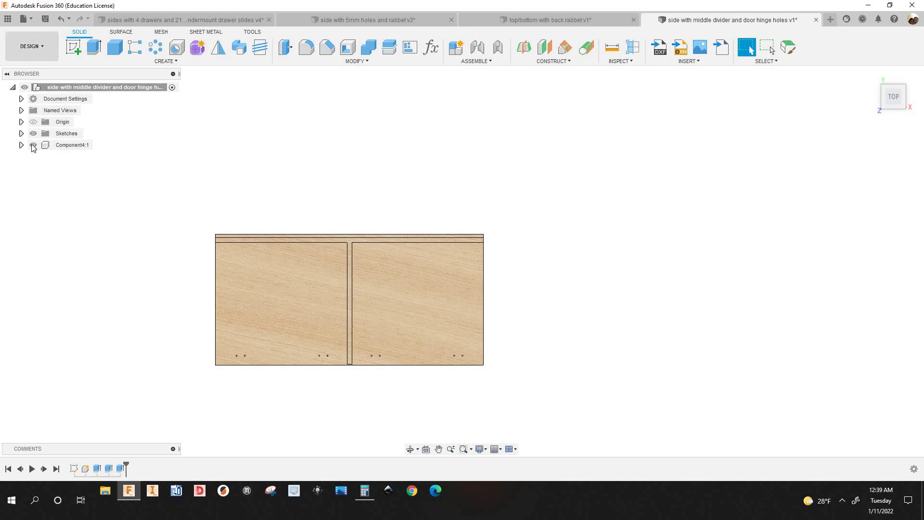
left_click(33, 154)
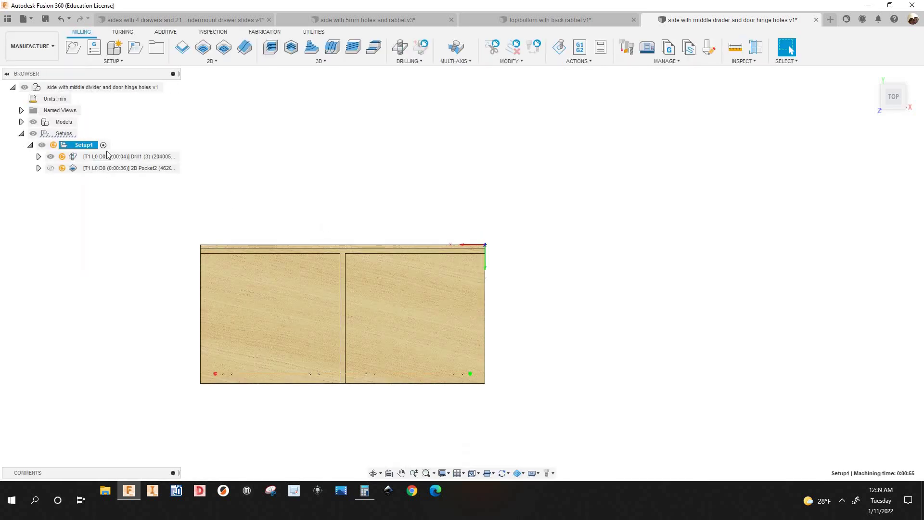
right_click(102, 227)
left_click(396, 328)
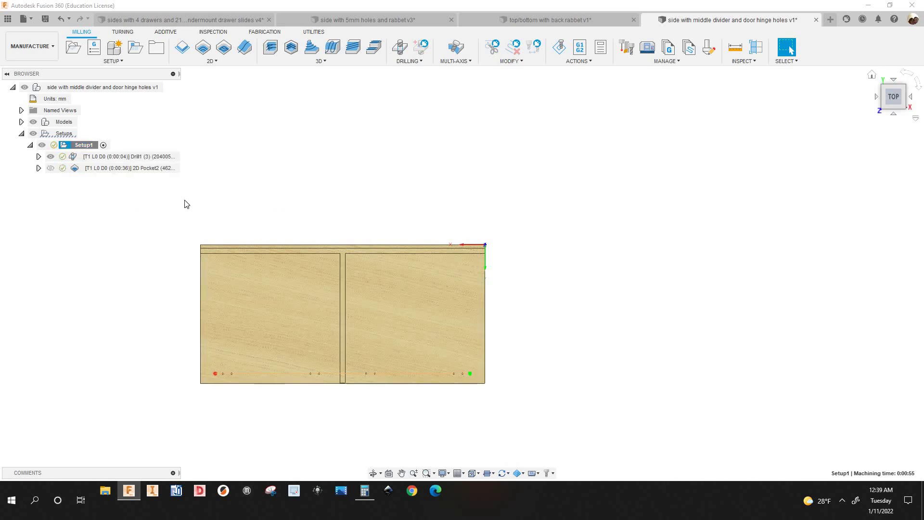
Step: Inspect the regenerated 2D Pocket2 groove toolpath and the Drill1 (3) hinge hole toolpath on the panel
left_click(155, 169)
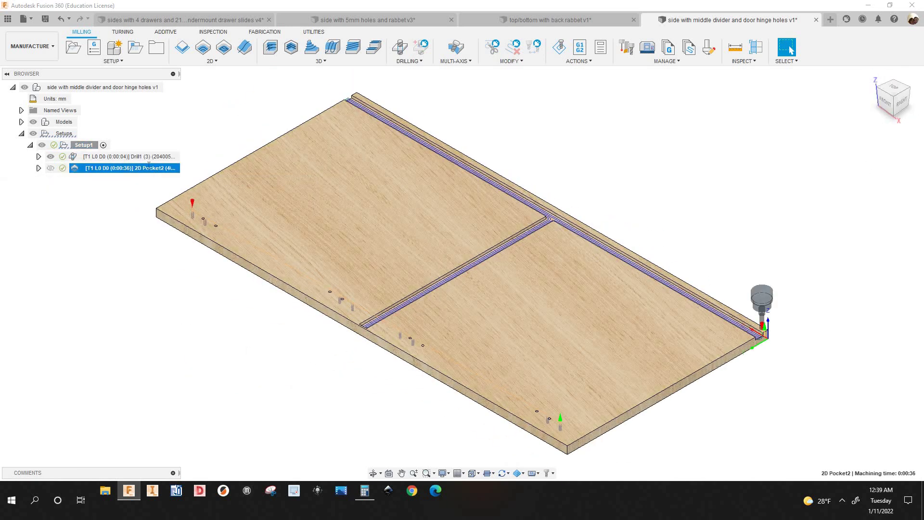
left_click(145, 159)
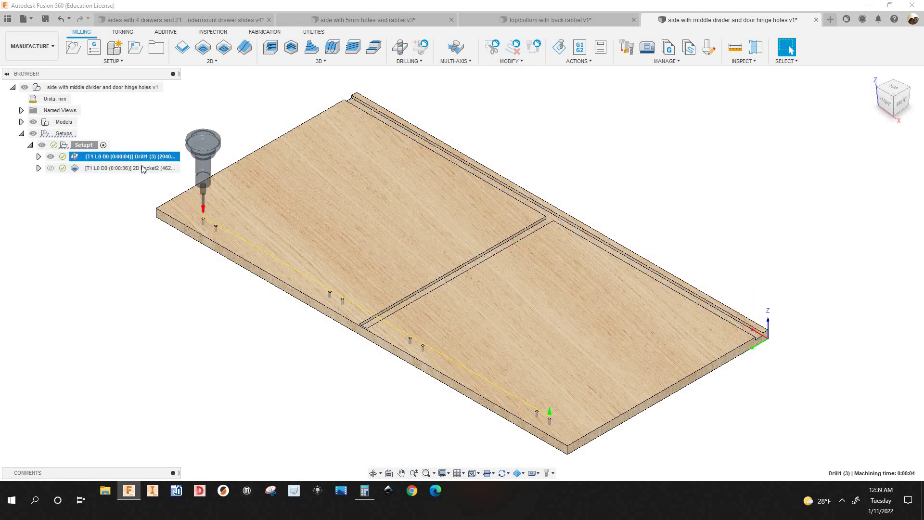
left_click(144, 168)
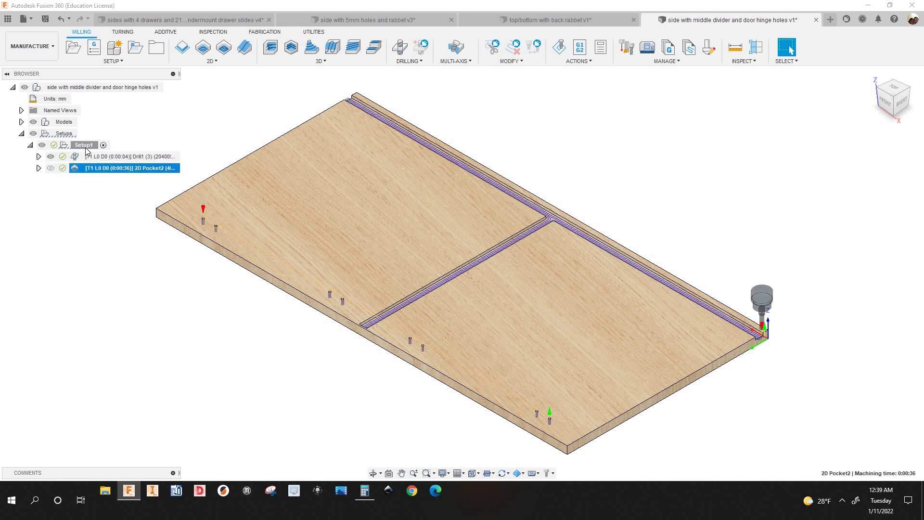
scroll(266, 296, "down", 2)
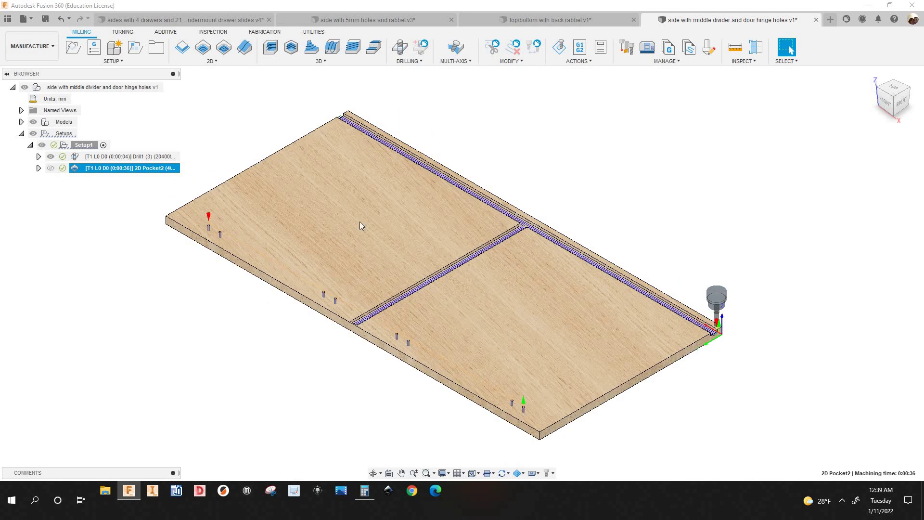
Step: Examine the 2D Pocket2 groove toolpath along the back edge and middle divider of the panel
scroll(450, 184, "up", 2)
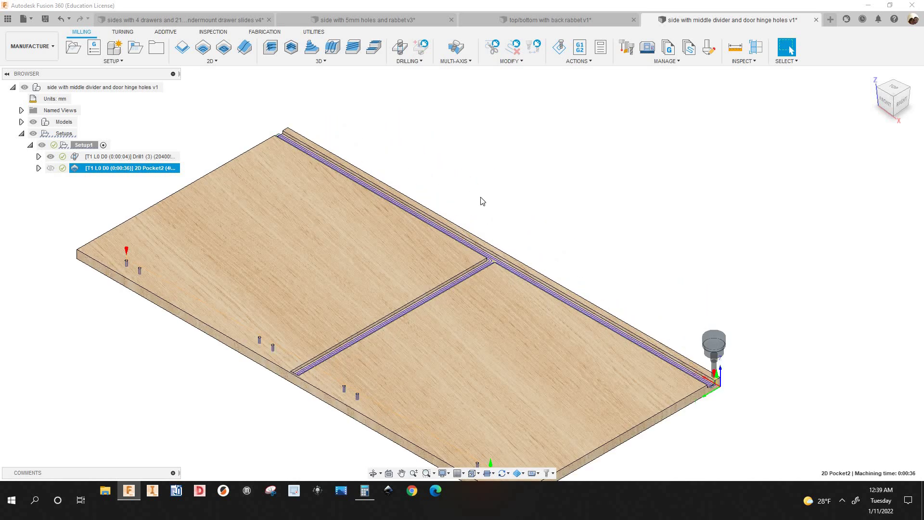
scroll(398, 183, "down", 3)
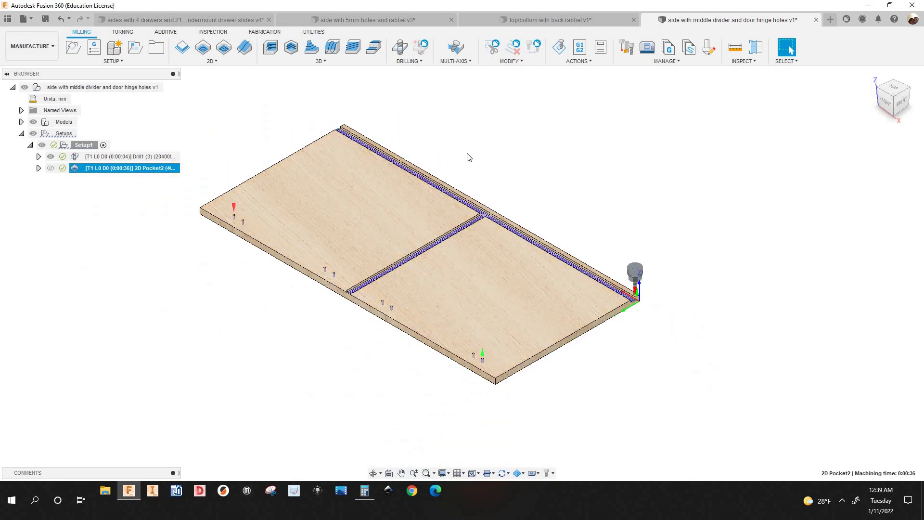
scroll(414, 161, "up", 2)
scroll(421, 162, "down", 3)
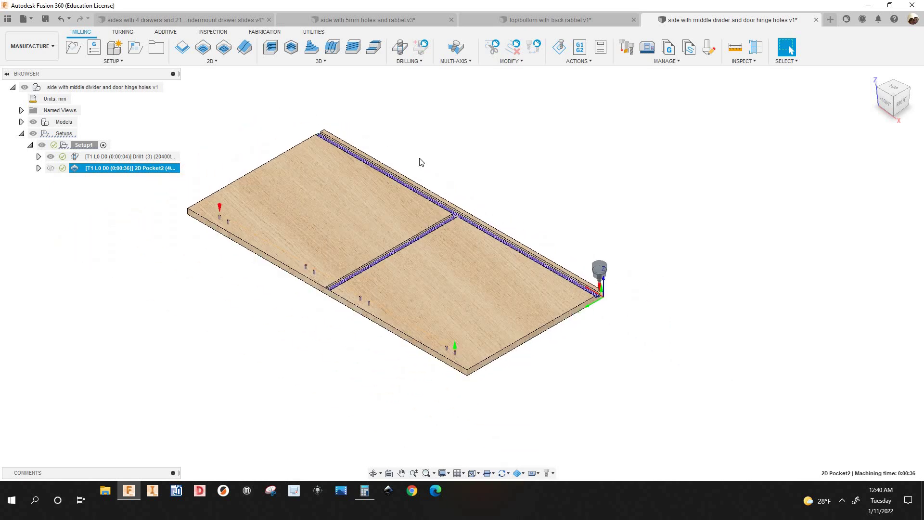
scroll(426, 179, "up", 1)
scroll(388, 122, "up", 1)
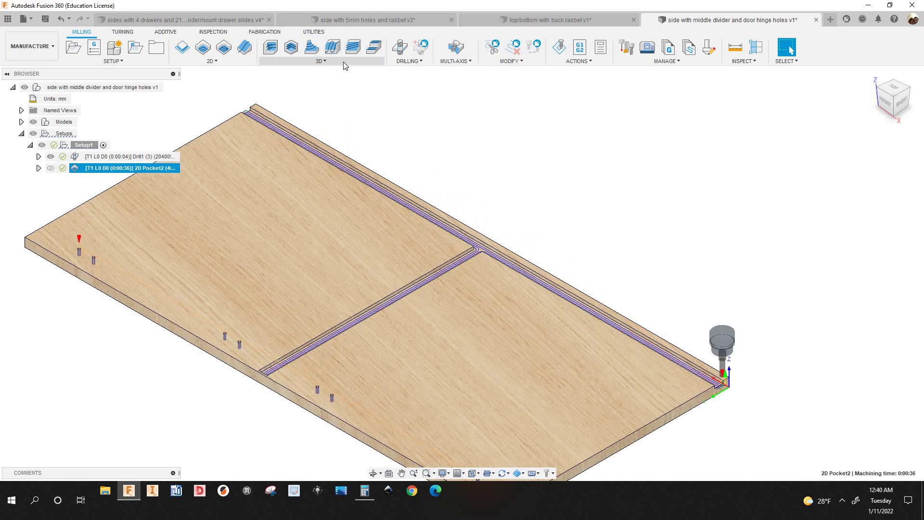
scroll(344, 65, "down", 1)
scroll(342, 82, "down", 2)
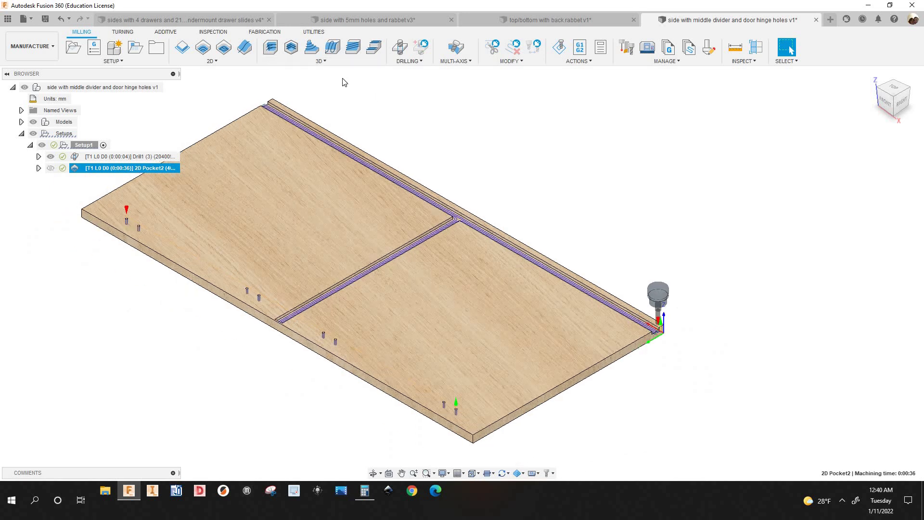
scroll(328, 57, "up", 1)
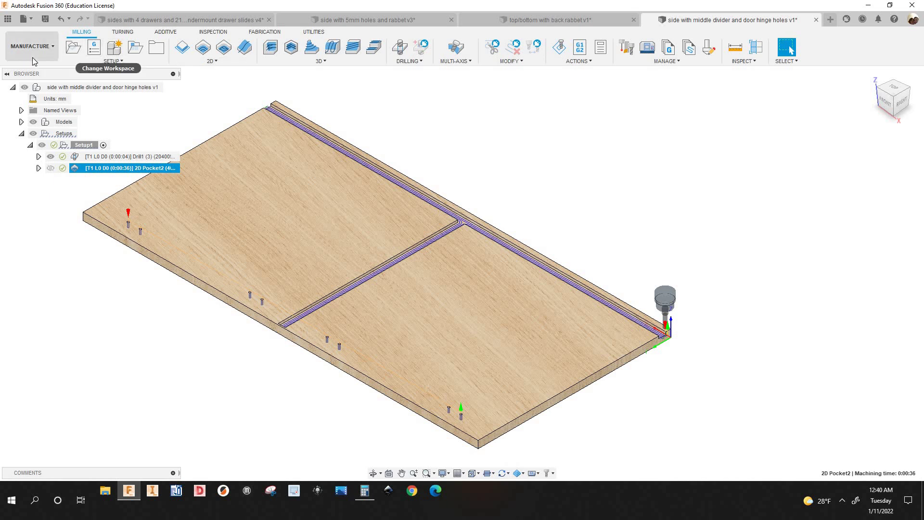
Step: Look over the solid side panel in the Design workspace and return to the Manufacture workspace
left_click(31, 51)
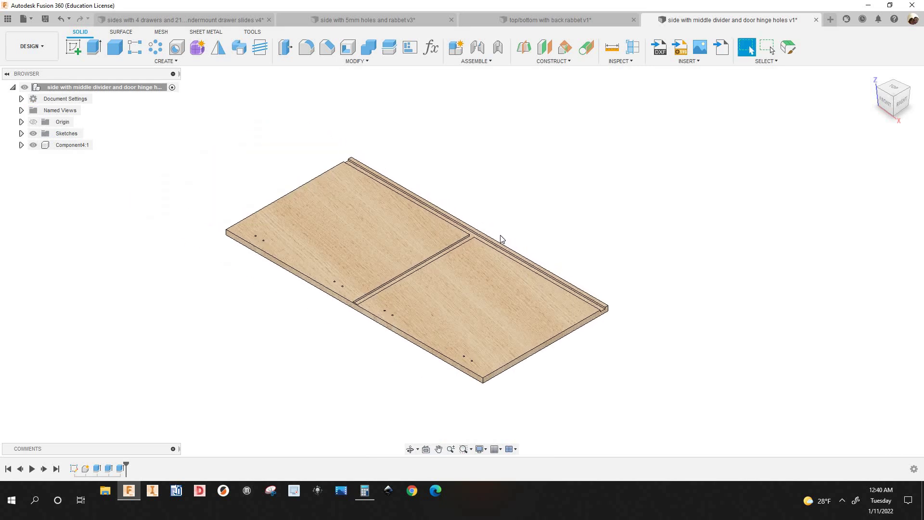
scroll(505, 238, "up", 2)
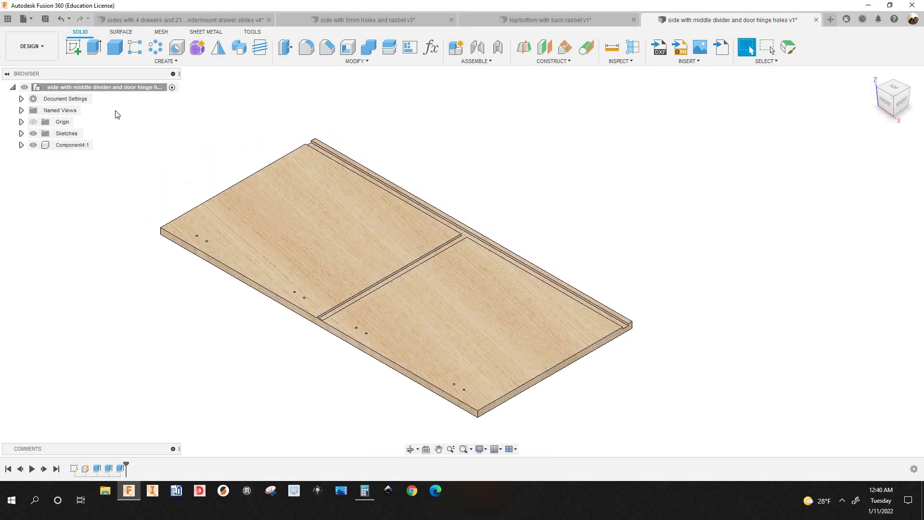
scroll(238, 120, "down", 2)
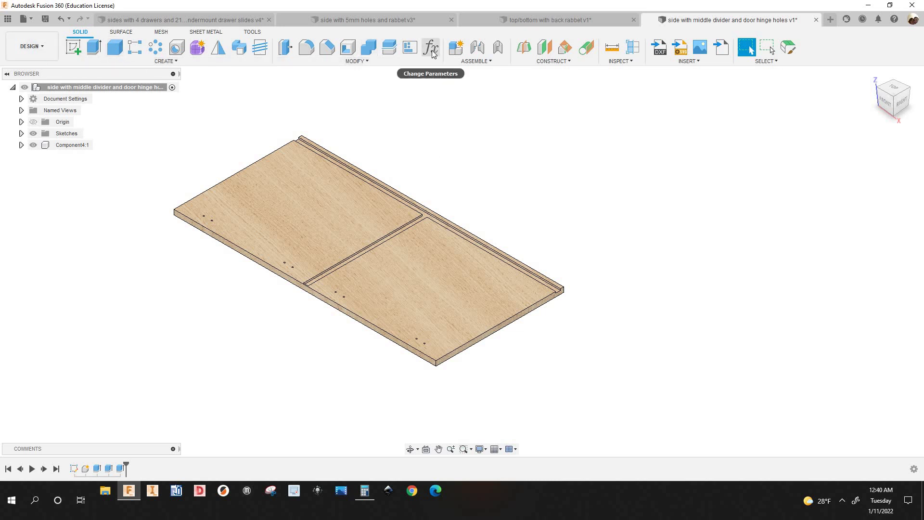
left_click(36, 53)
left_click(42, 151)
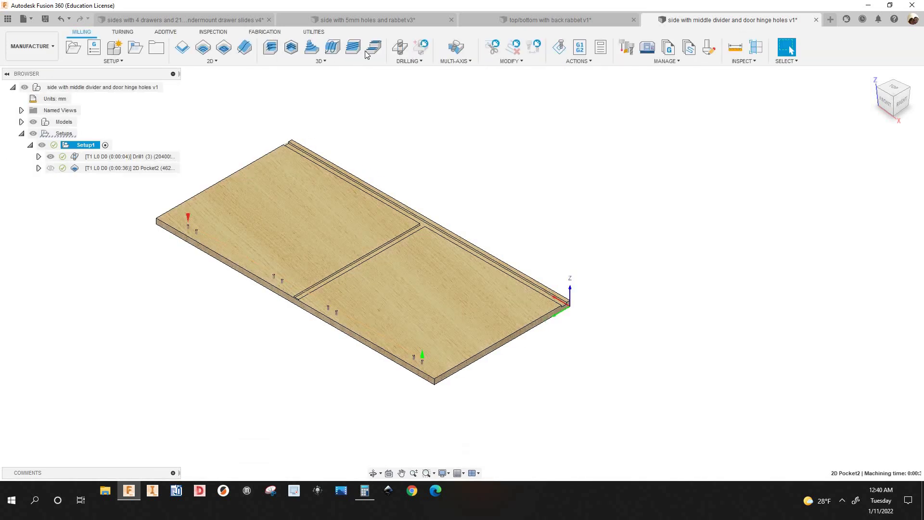
left_click(319, 61)
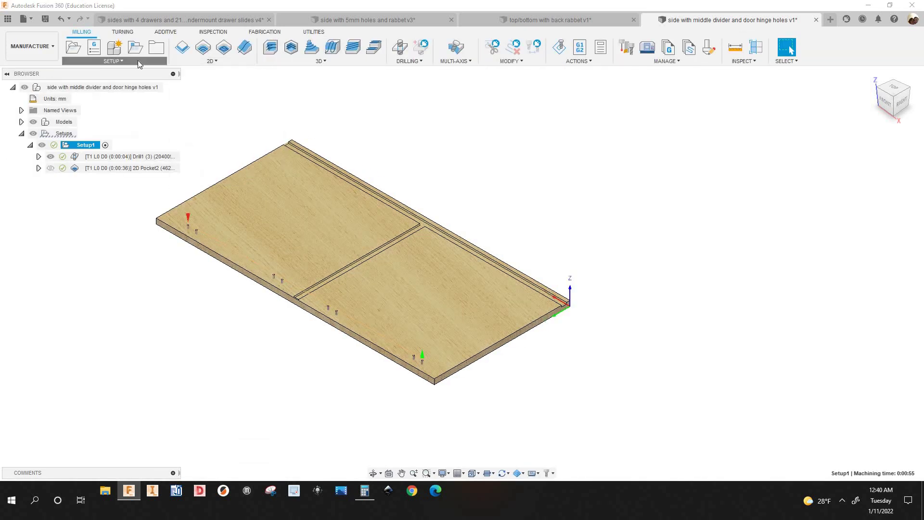
left_click(117, 63)
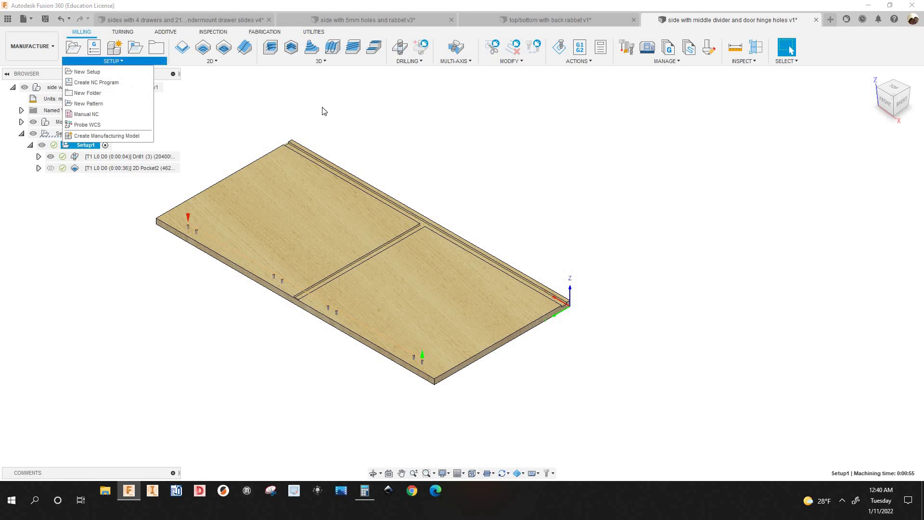
left_click(588, 78)
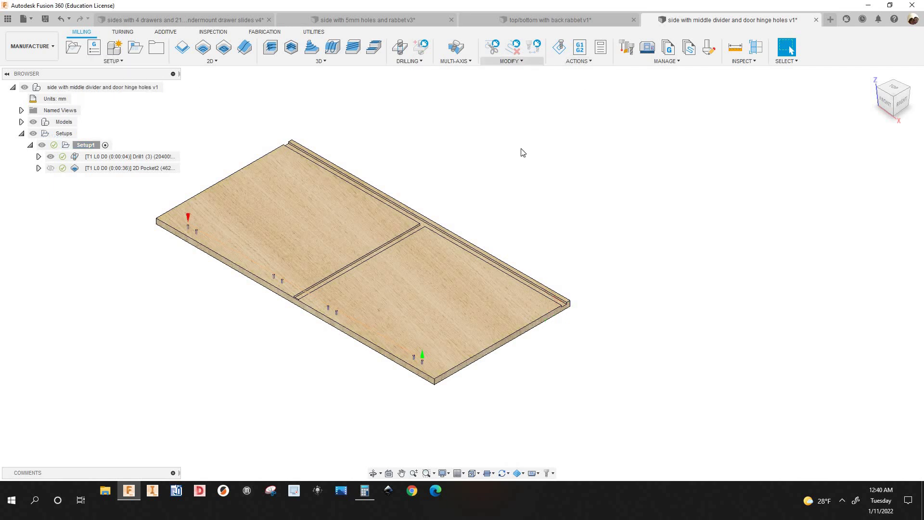
scroll(384, 219, "down", 1)
scroll(255, 137, "down", 1)
middle_click_drag(255, 137, 323, 172)
scroll(247, 248, "up", 1)
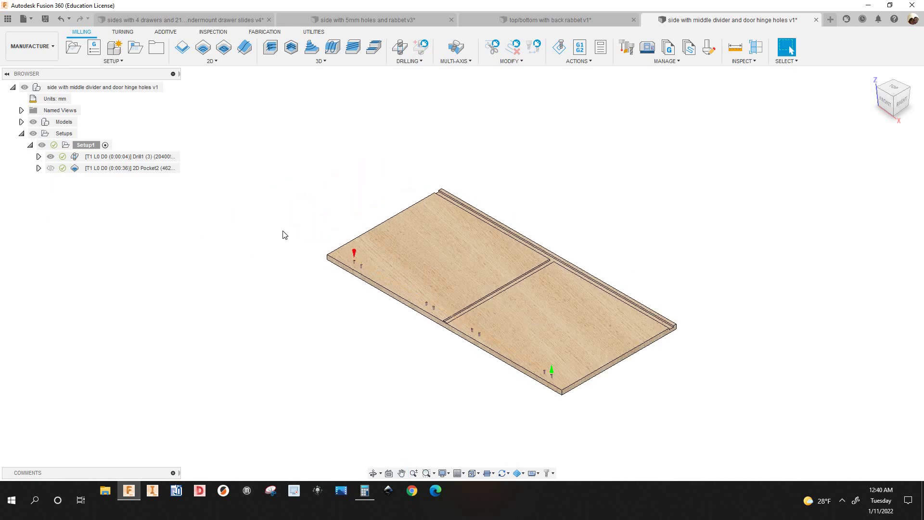
scroll(494, 196, "down", 2)
scroll(494, 250, "up", 1)
middle_click_drag(502, 246, 518, 259)
scroll(518, 257, "up", 2)
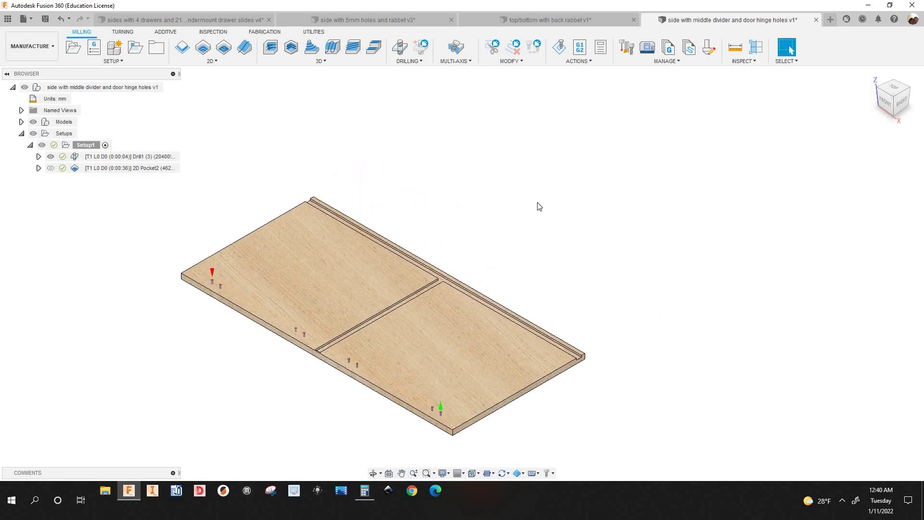
middle_click_drag(278, 212, 294, 185)
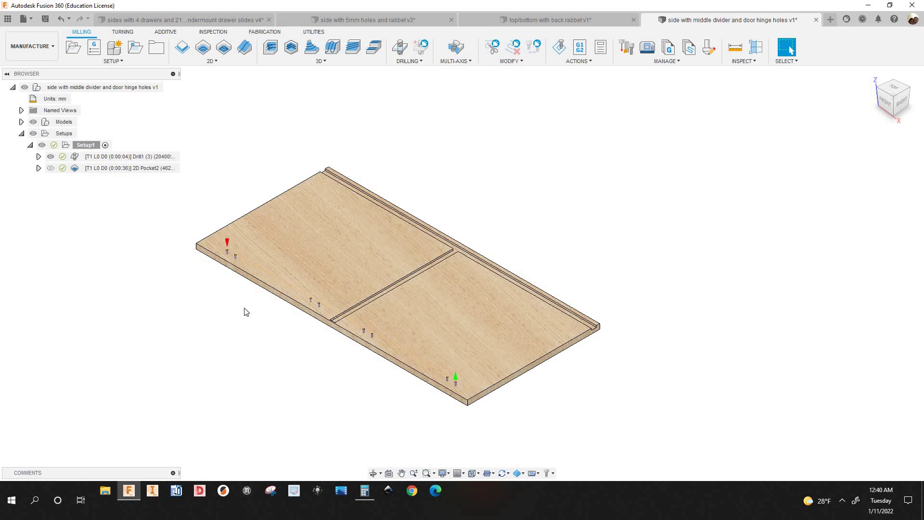
scroll(221, 257, "down", 1)
scroll(145, 200, "up", 2)
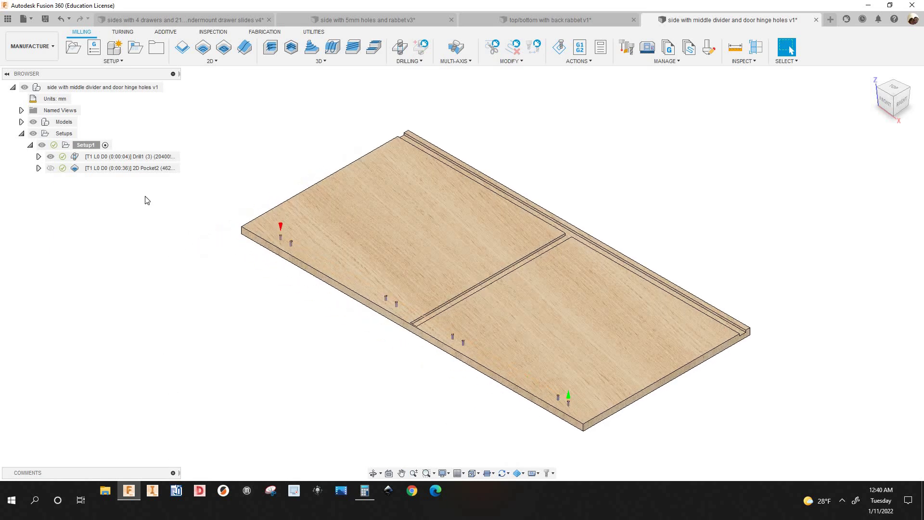
scroll(123, 163, "down", 1)
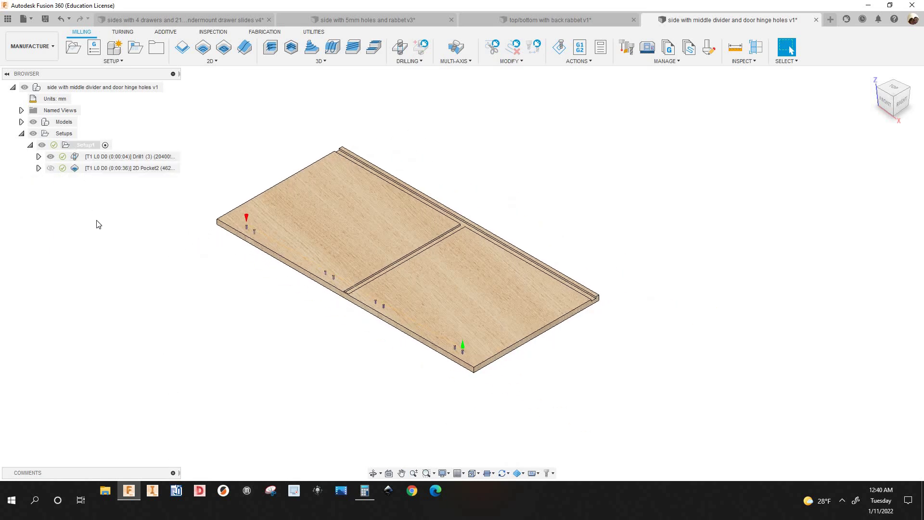
Step: Post-process Setup1 with the woodWOP post and save the NC program as sides in the TEST_PROGRAMS folder
right_click(86, 146)
left_click(113, 256)
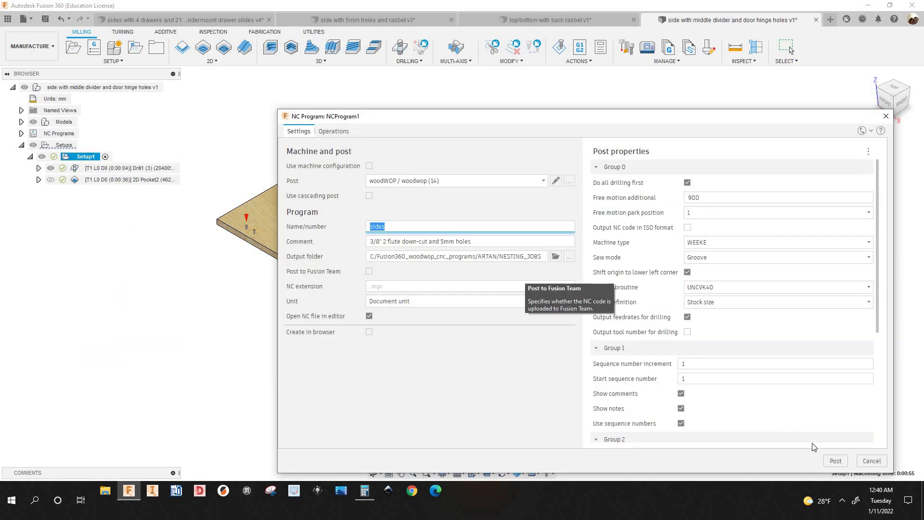
left_click(833, 462)
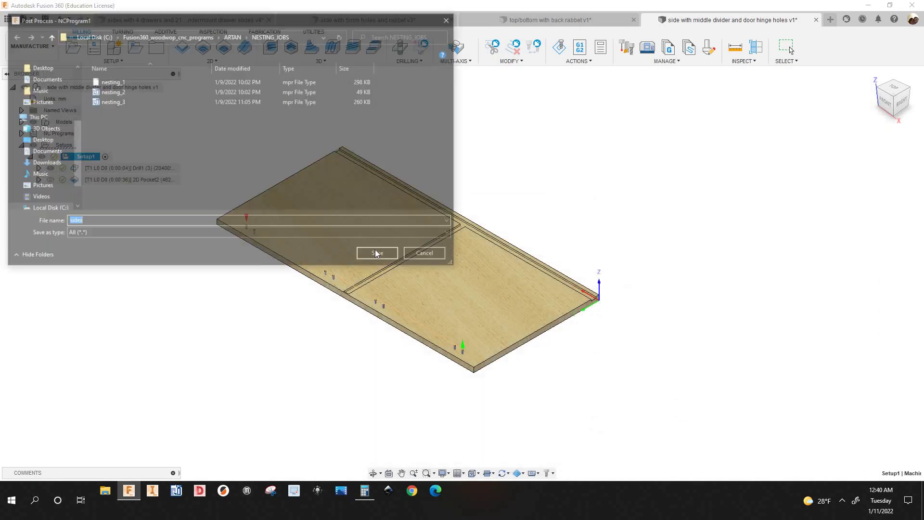
left_click(48, 35)
left_click(47, 36)
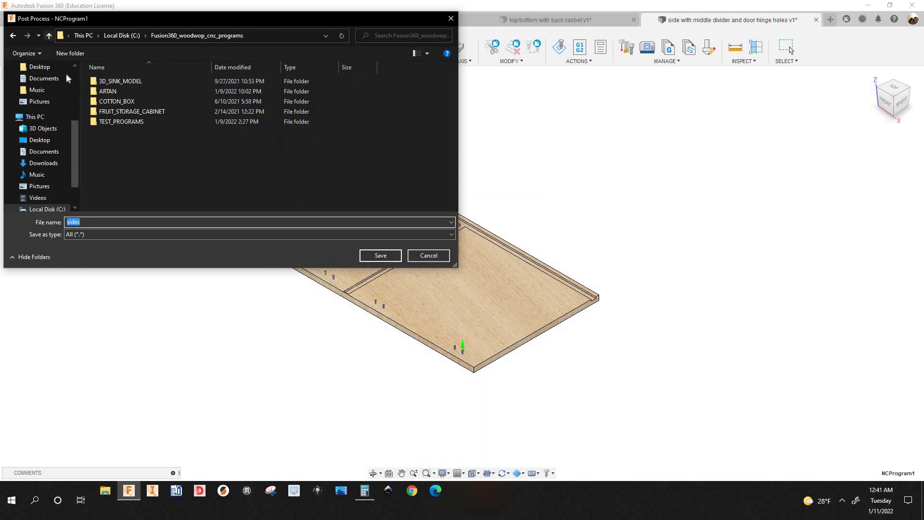
double_click(122, 121)
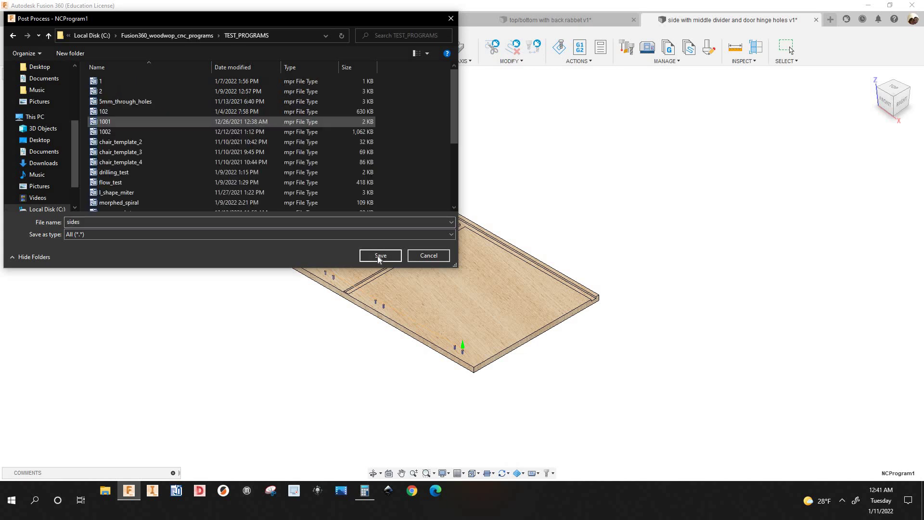
key("Return")
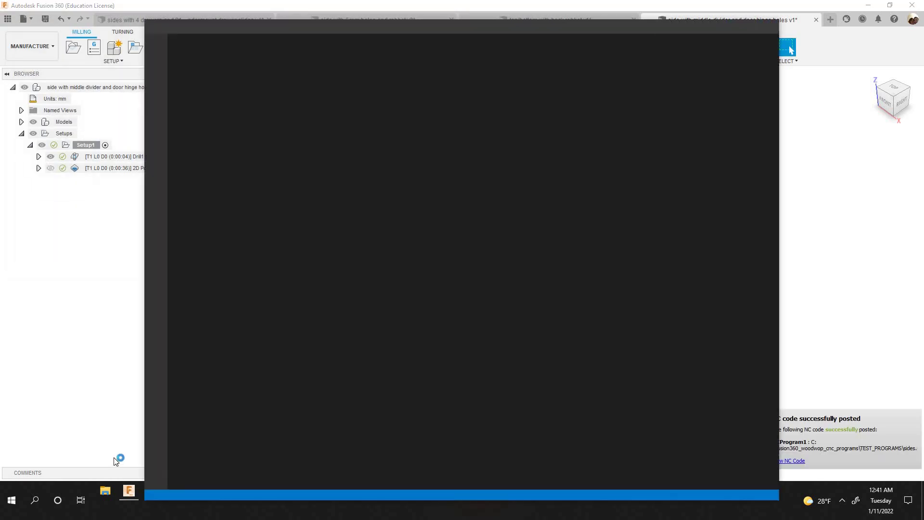
Step: Dismiss the code editor showing the posted NC code and open the TEST_PROGRAMS folder in File Explorer
left_click(121, 449)
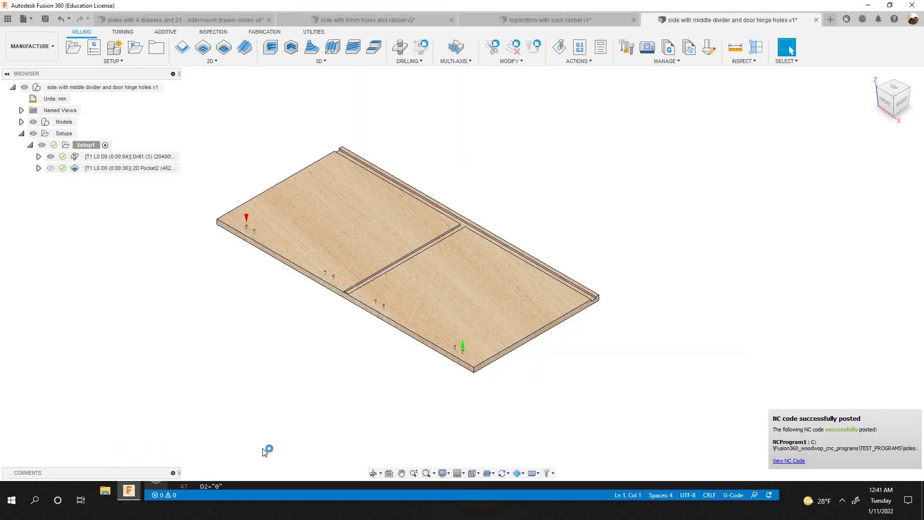
scroll(308, 428, "down", 4)
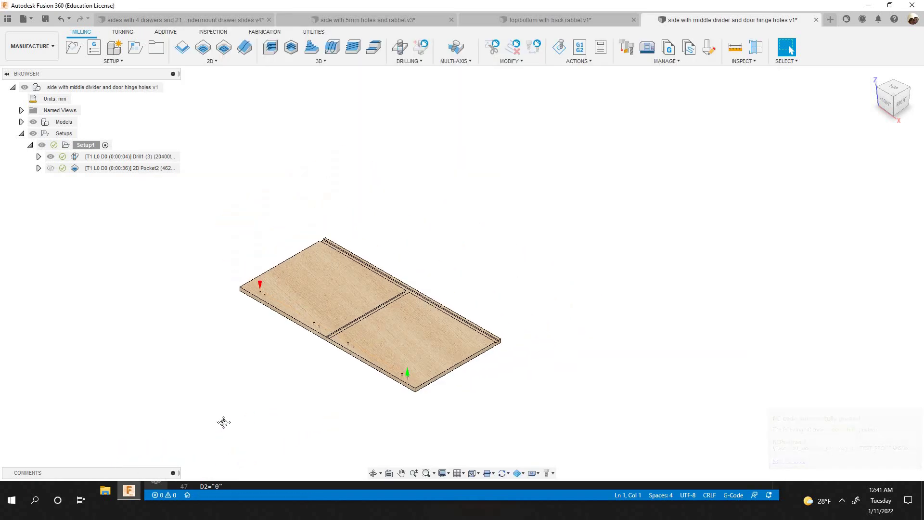
scroll(260, 402, "up", 2)
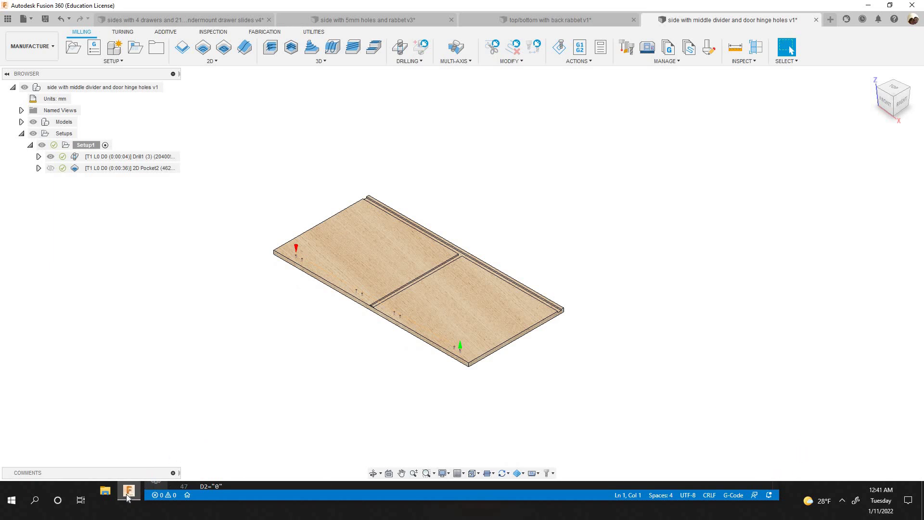
left_click(109, 494)
right_click(109, 496)
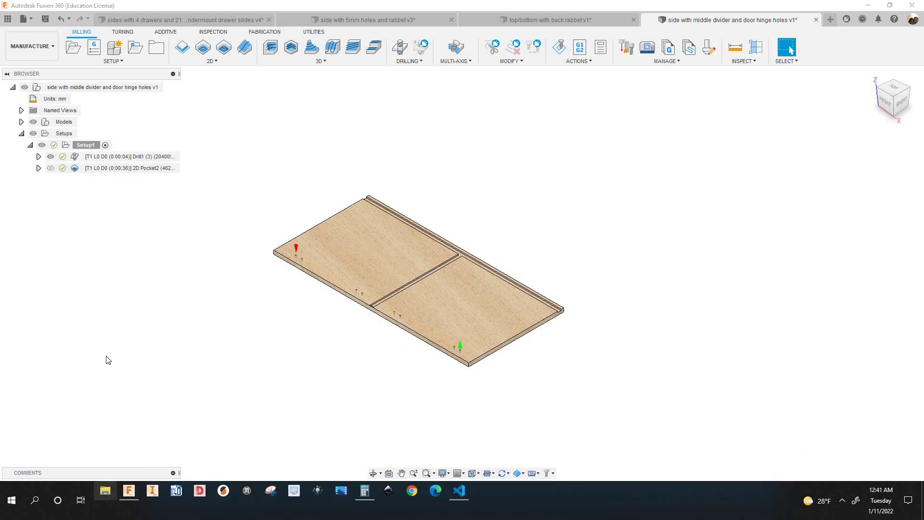
left_click(103, 294)
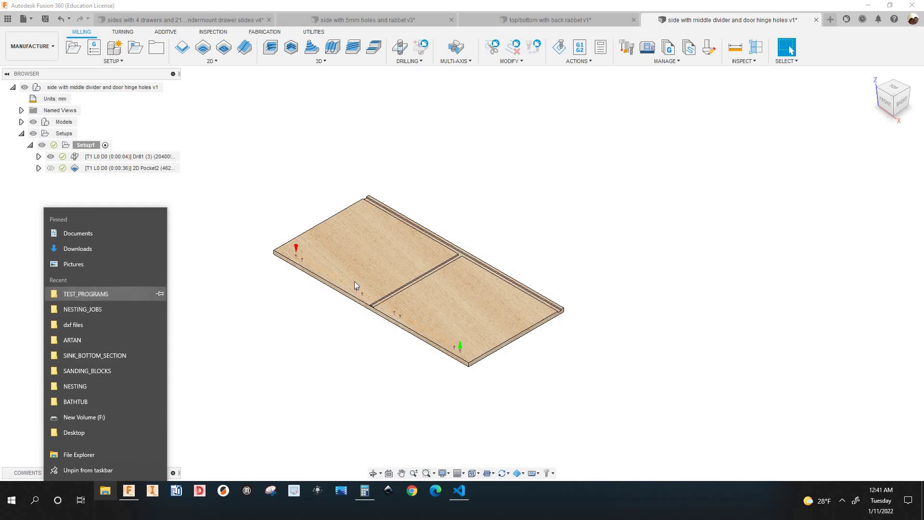
left_click(455, 497)
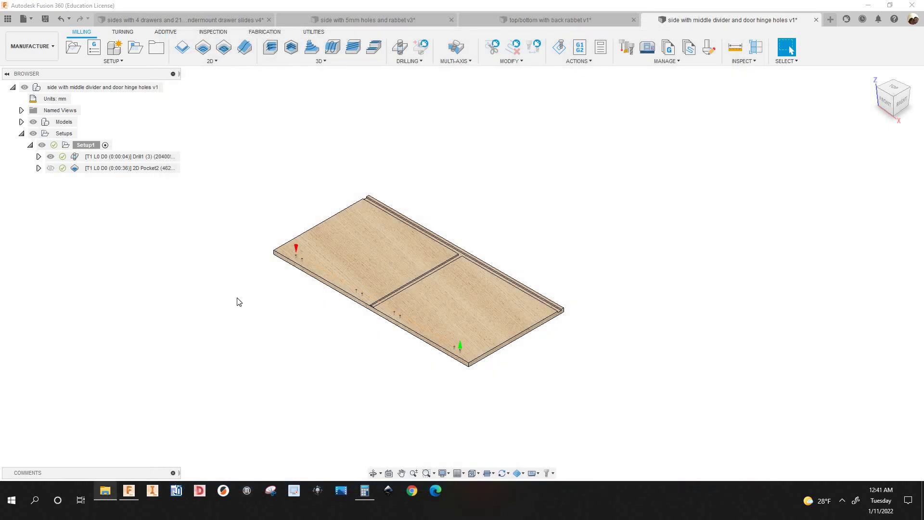
left_click(105, 490)
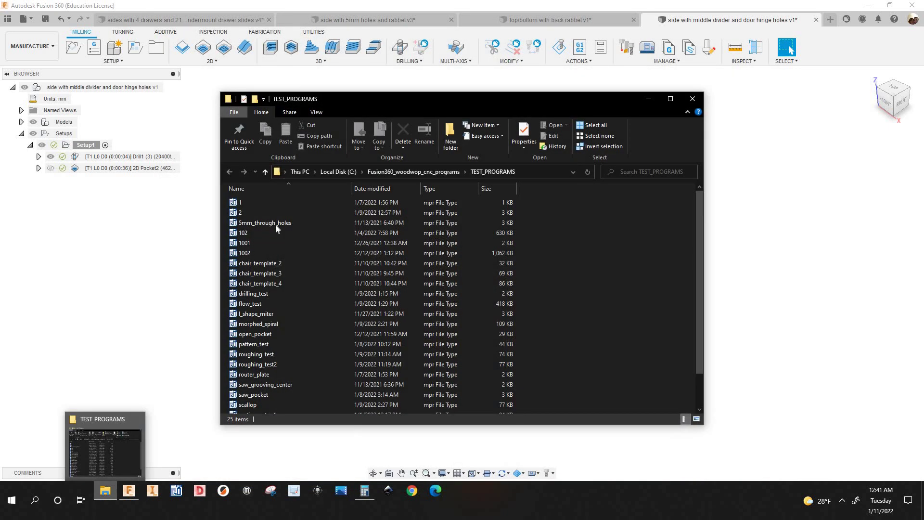
Step: Open the sides program from the TEST_PROGRAMS folder in woodWOP and maximize its window
left_click(282, 213)
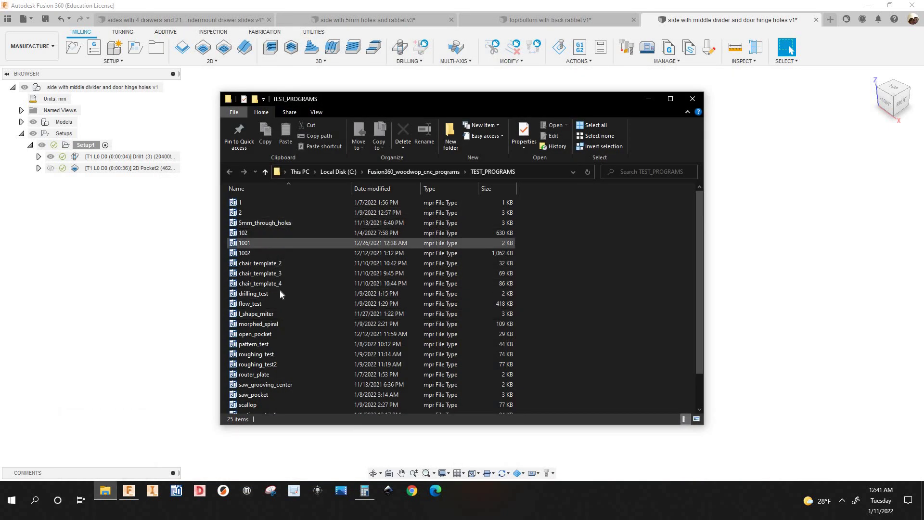
left_click(258, 263)
scroll(252, 366, "down", 2)
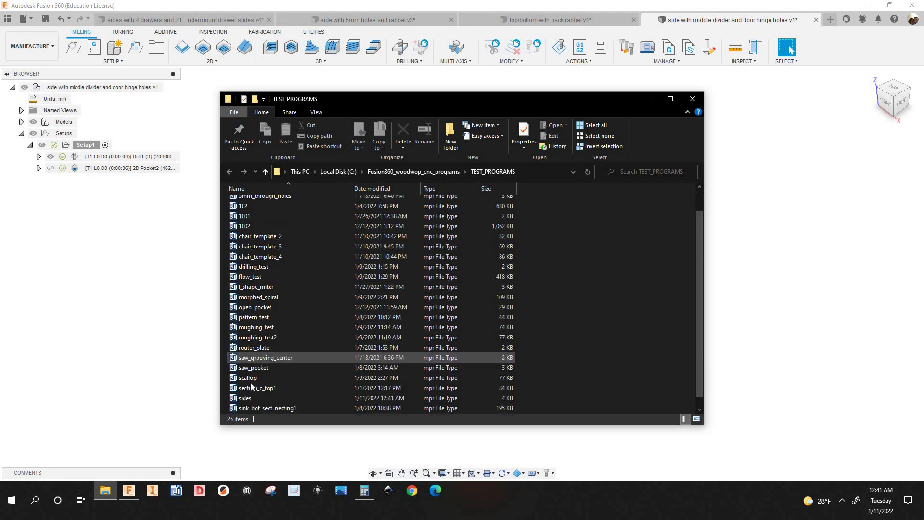
double_click(245, 387)
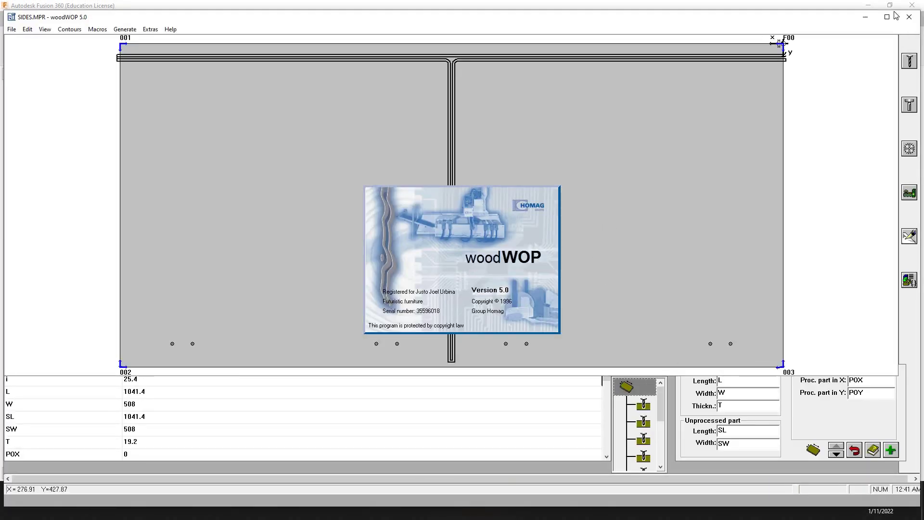
left_click(881, 19)
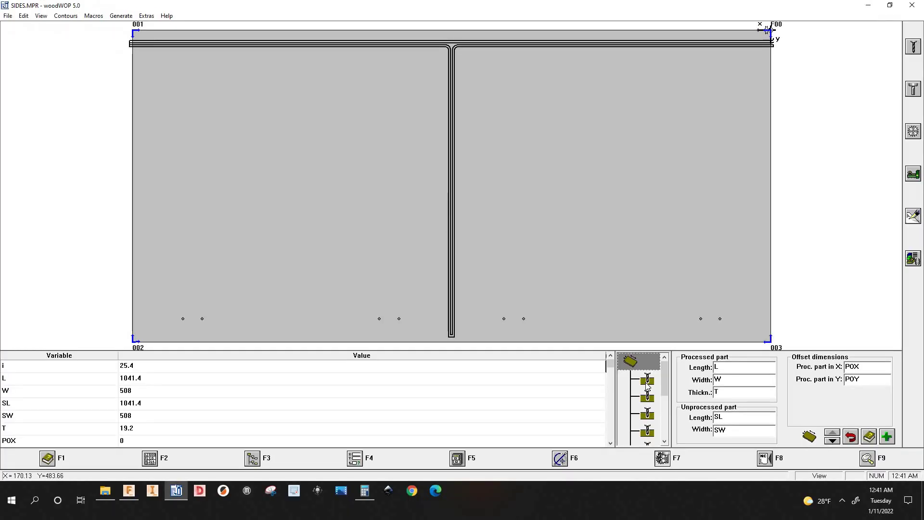
Step: Examine the settings of the first two vertical drilling operations for the hinge holes
left_click(645, 383)
left_click(647, 396)
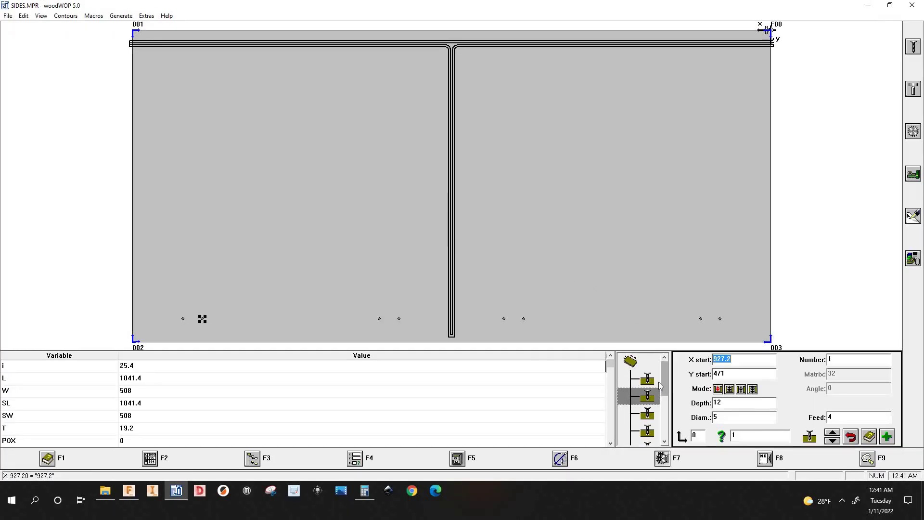
left_click_drag(664, 391, 847, 20)
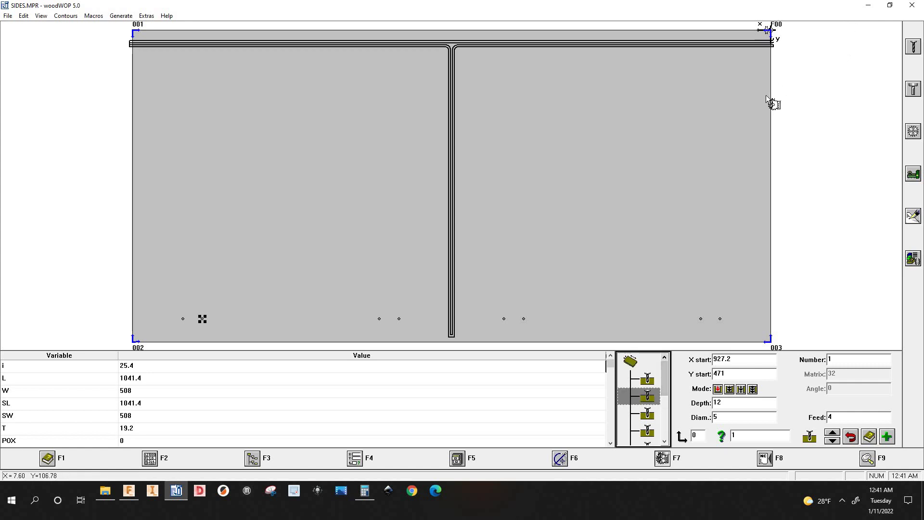